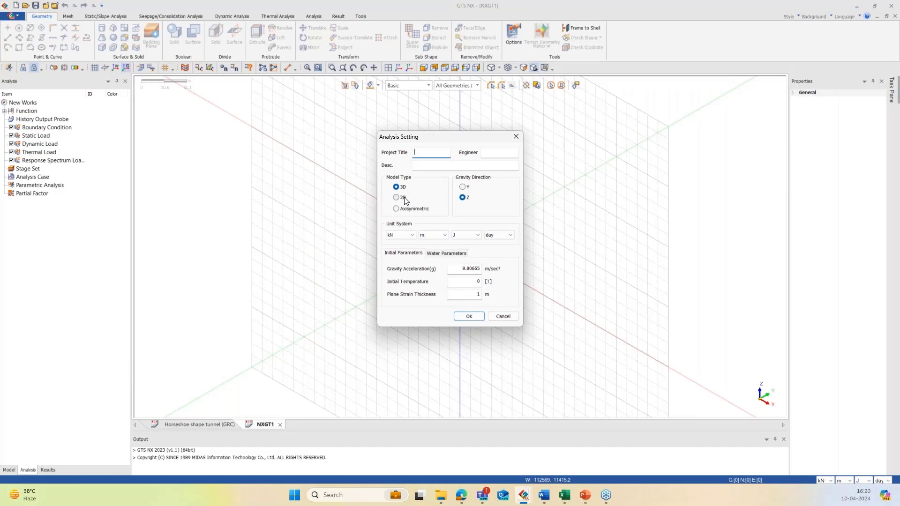
Set the analysis model type to 2D and define the work grid with a width of 5 m
left_click(402, 200)
left_click(469, 316)
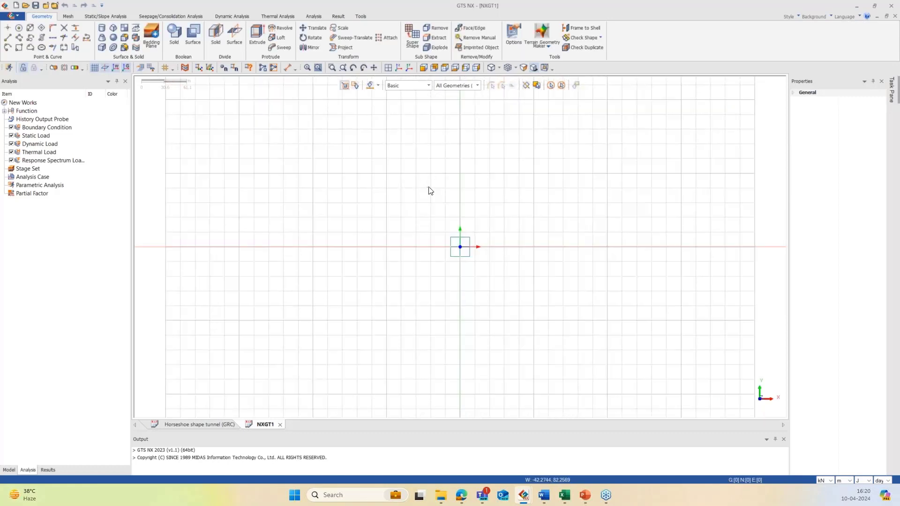
left_click(165, 67)
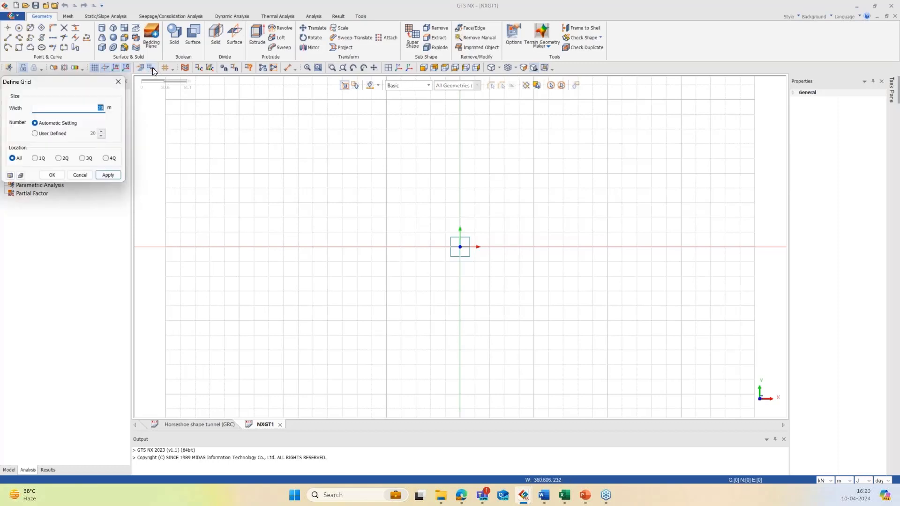
double_click(99, 109)
type("5")
left_click(108, 175)
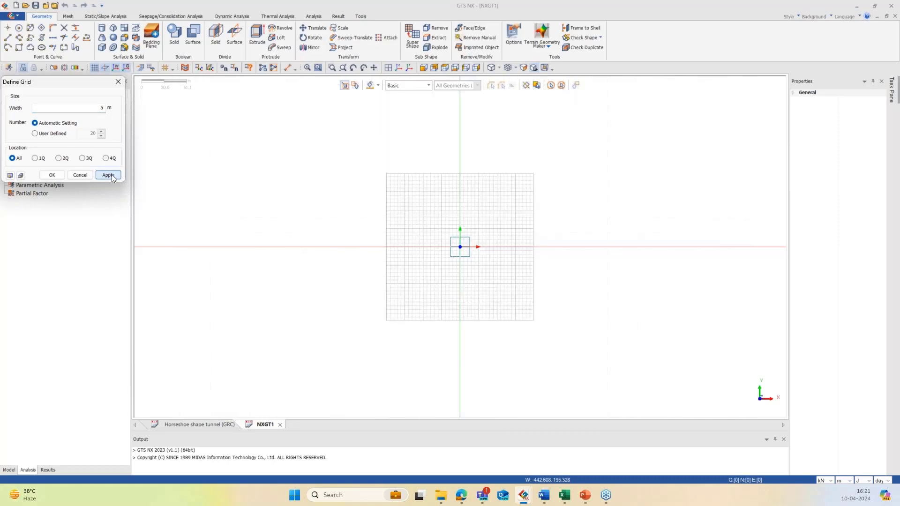
left_click(118, 82)
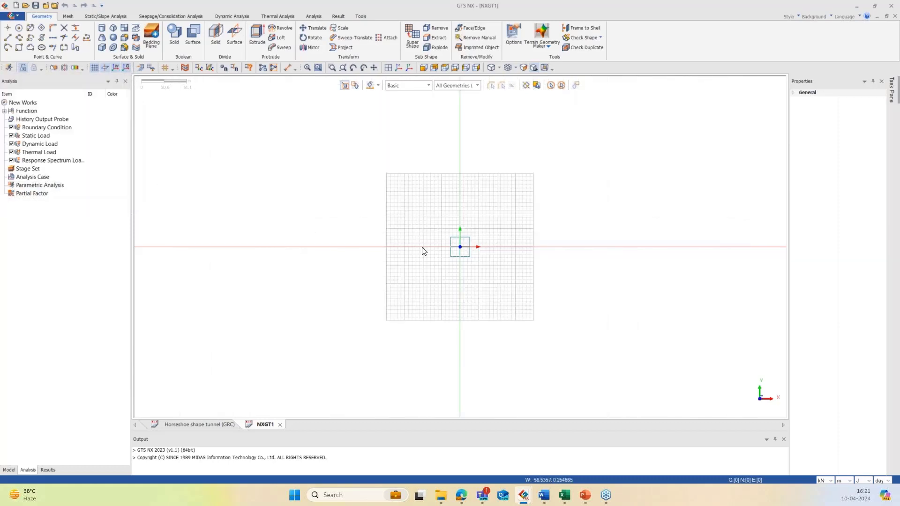
Create a full 3 Center Circle + Invert tunnel section centred at 0, 0, including 11 rock bolts 4 m long
scroll(458, 249, "up", 4)
scroll(471, 255, "up", 1)
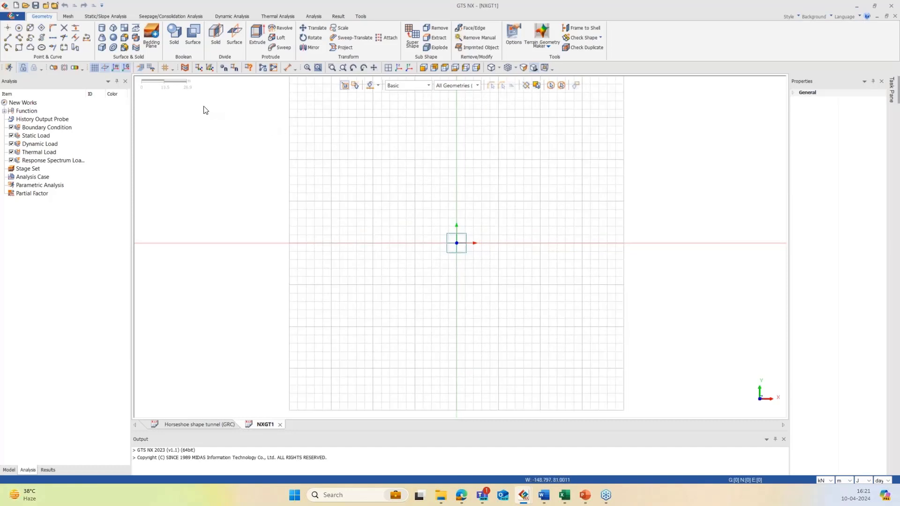
left_click(43, 49)
left_click_drag(80, 84, 104, 61)
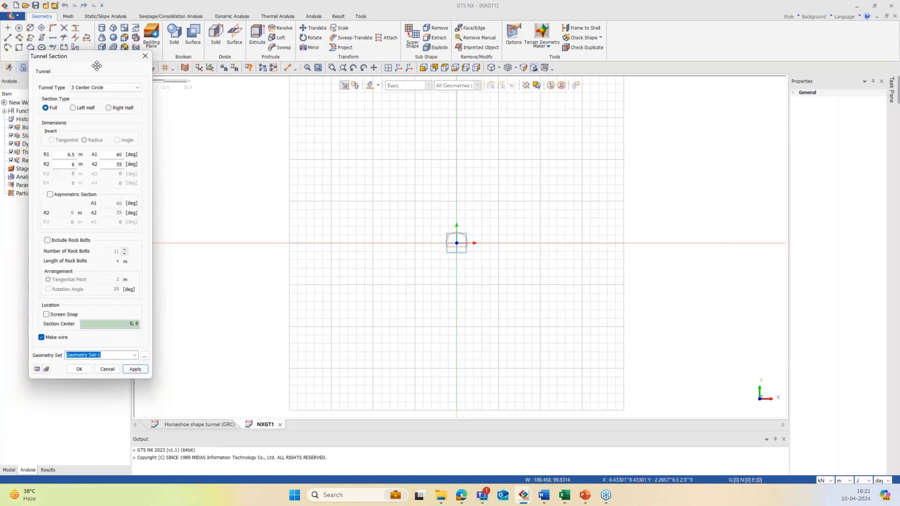
left_click(102, 89)
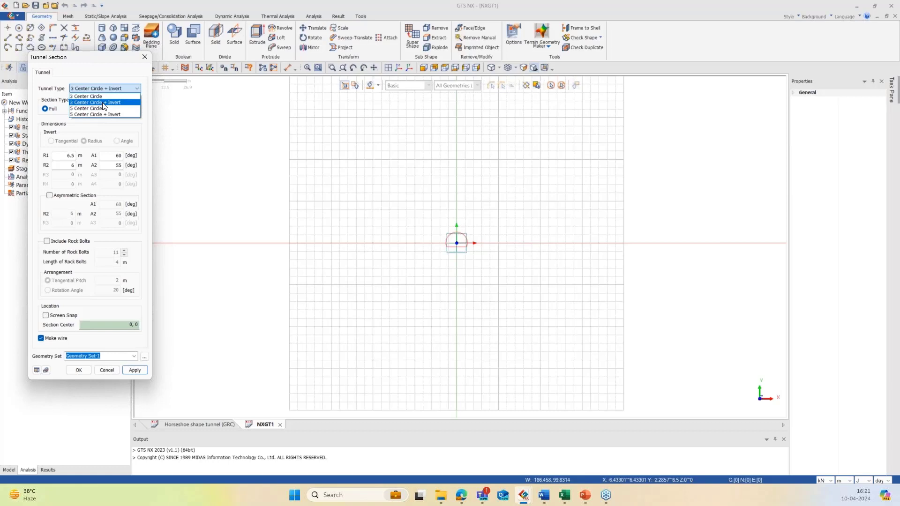
left_click(104, 102)
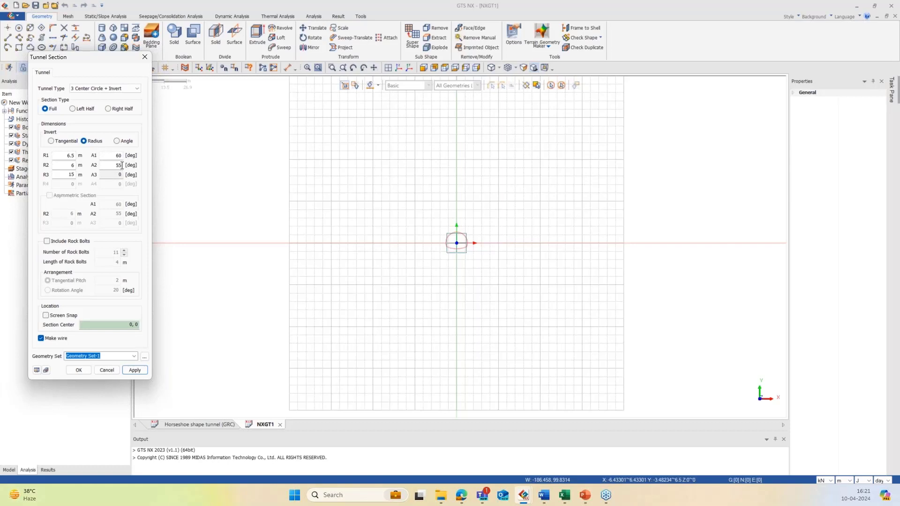
left_click(61, 242)
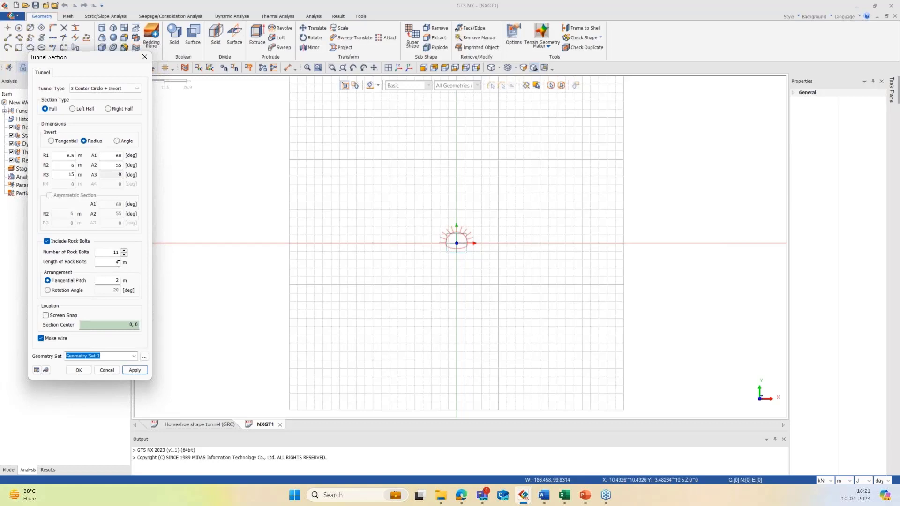
left_click(79, 370)
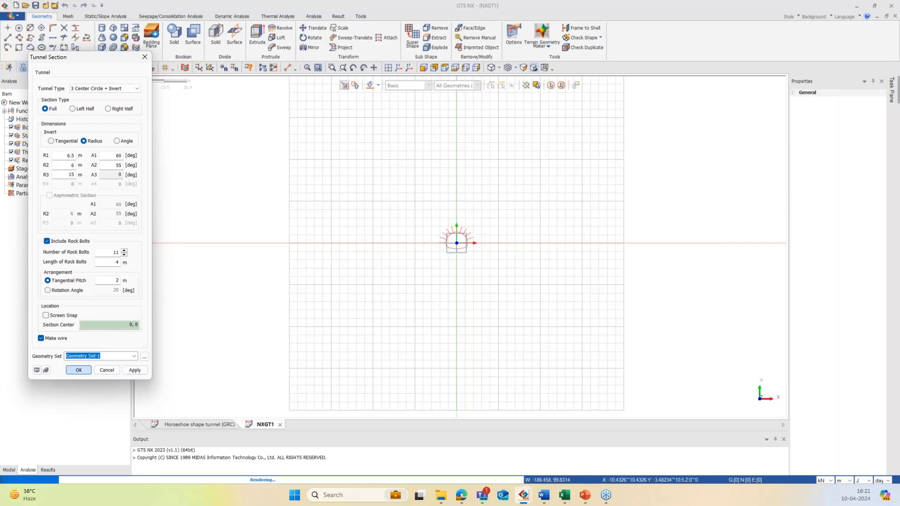
Draw a 100 by 100 m rectangle around the tunnel, with opposite corners at -50, 50 and 50, -50
scroll(482, 235, "up", 5)
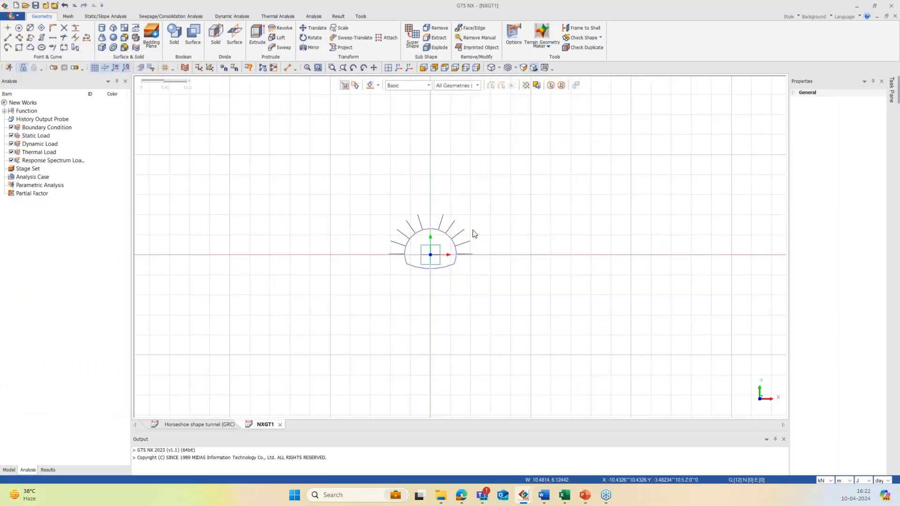
scroll(395, 252, "down", 2)
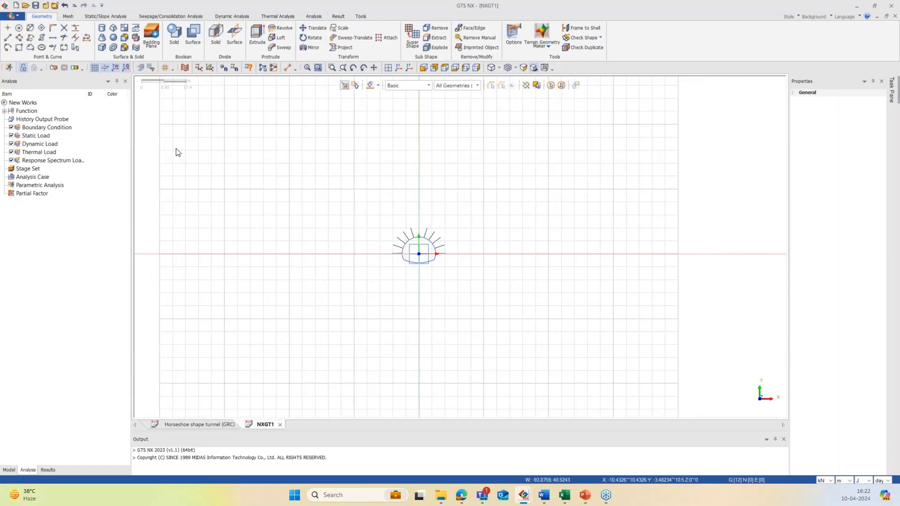
scroll(314, 183, "down", 2)
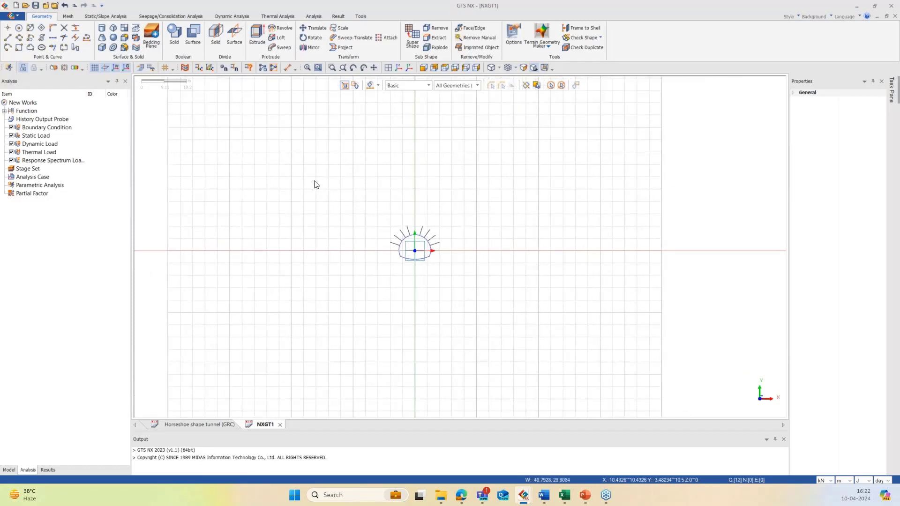
left_click(19, 46)
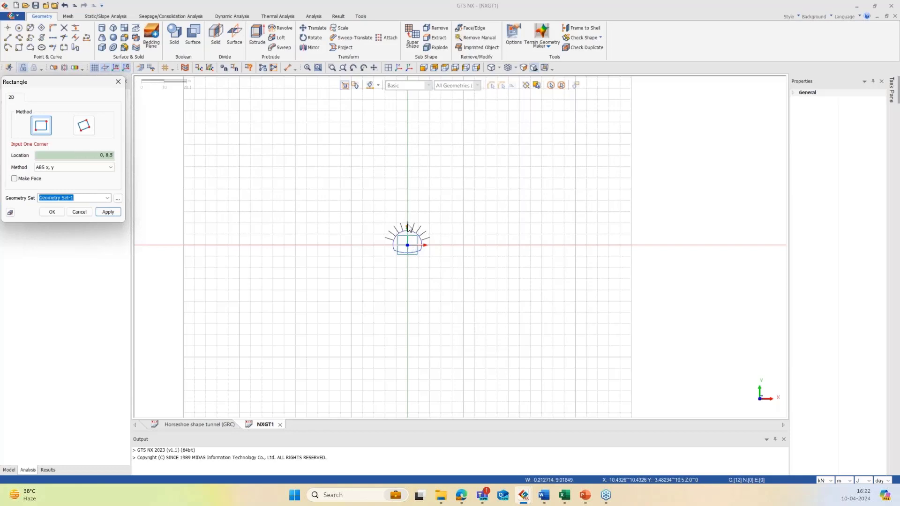
left_click(295, 134)
left_click(519, 357)
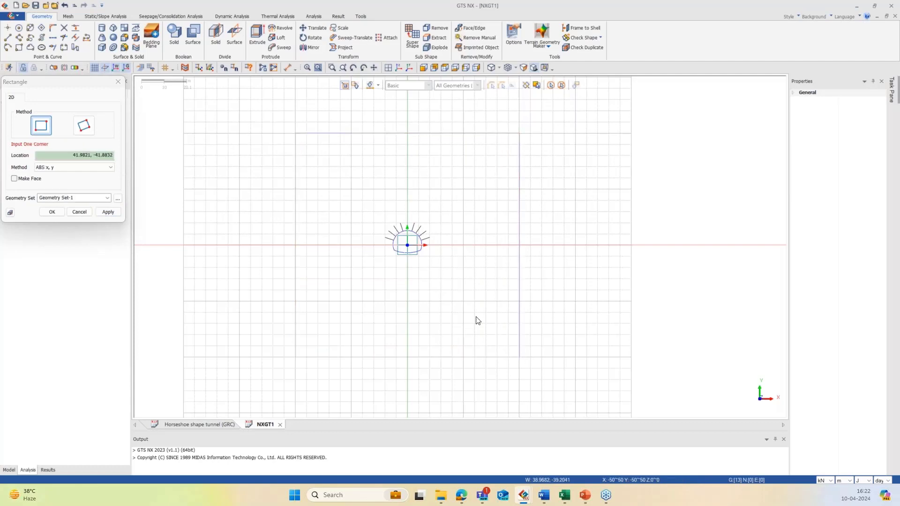
left_click(119, 82)
Measure one vertical grid spacing and the vertical distance from the horizontal axis to the rectangle's upper edge
left_click(287, 68)
left_click(341, 201)
left_click(340, 190)
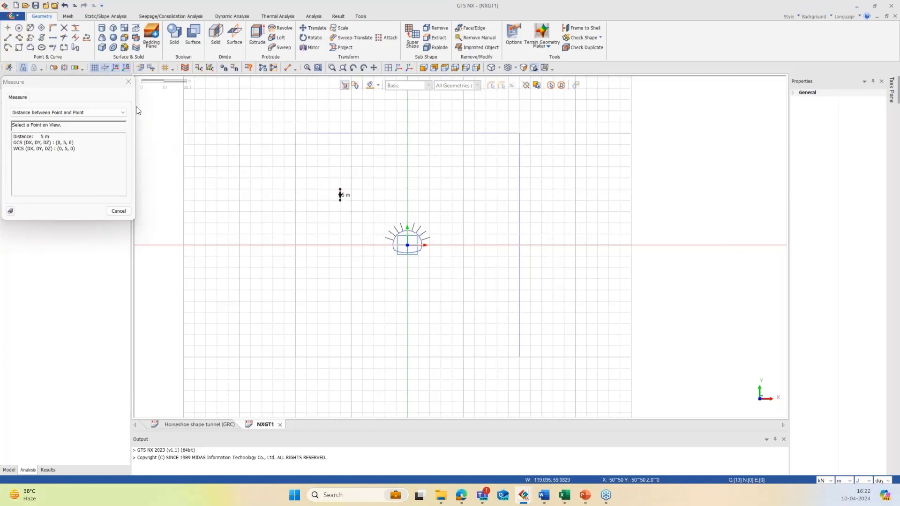
left_click(128, 81)
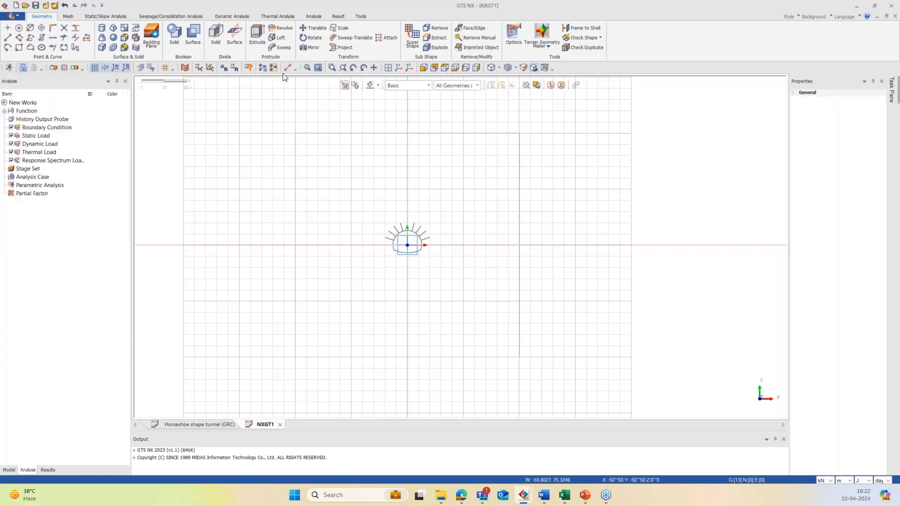
left_click(351, 245)
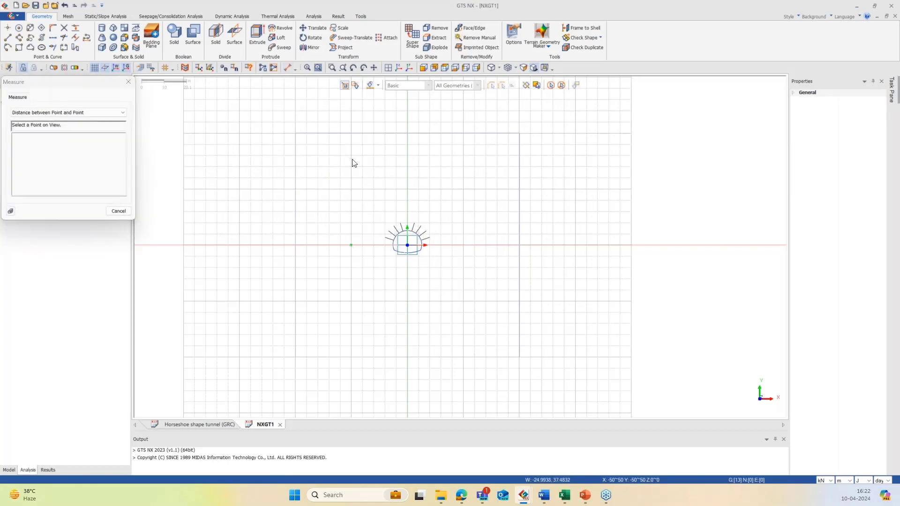
left_click(351, 134)
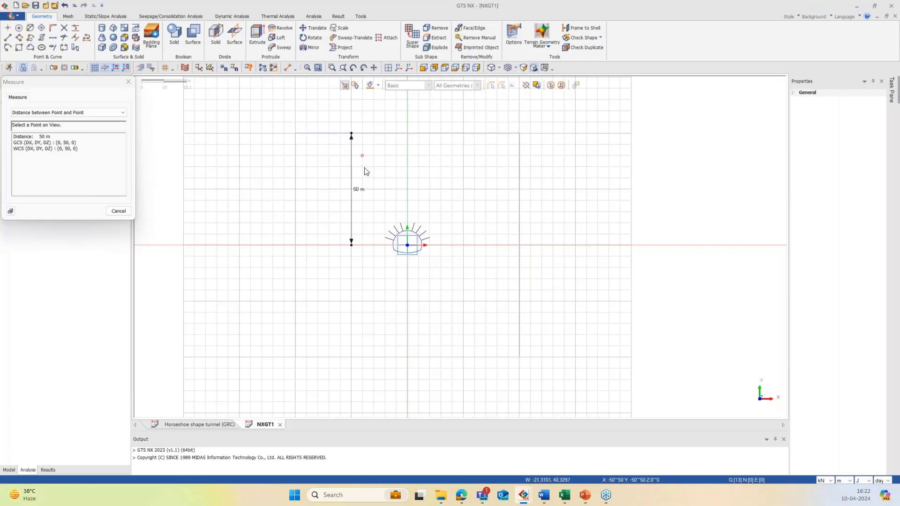
left_click(128, 83)
Intersect the tunnel outline with all the rock bolt lines
scroll(434, 241, "up", 5)
scroll(356, 260, "up", 2)
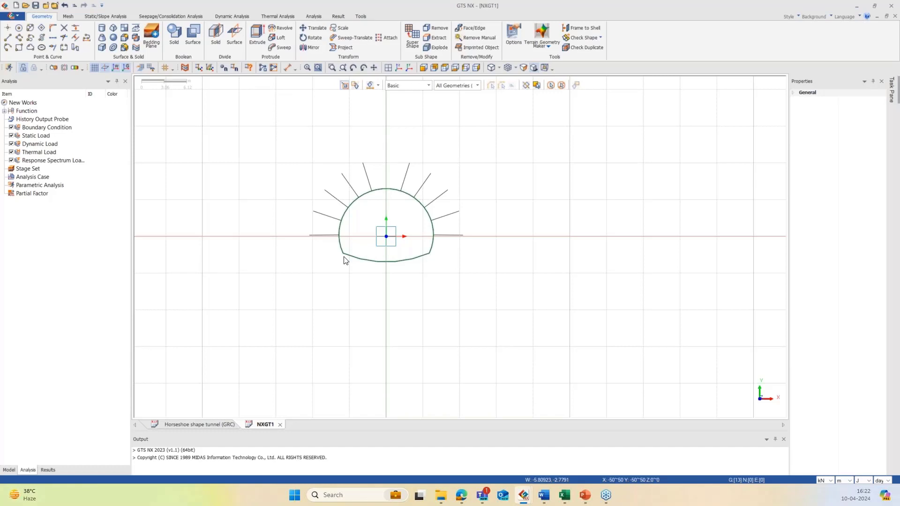
scroll(349, 265, "down", 2)
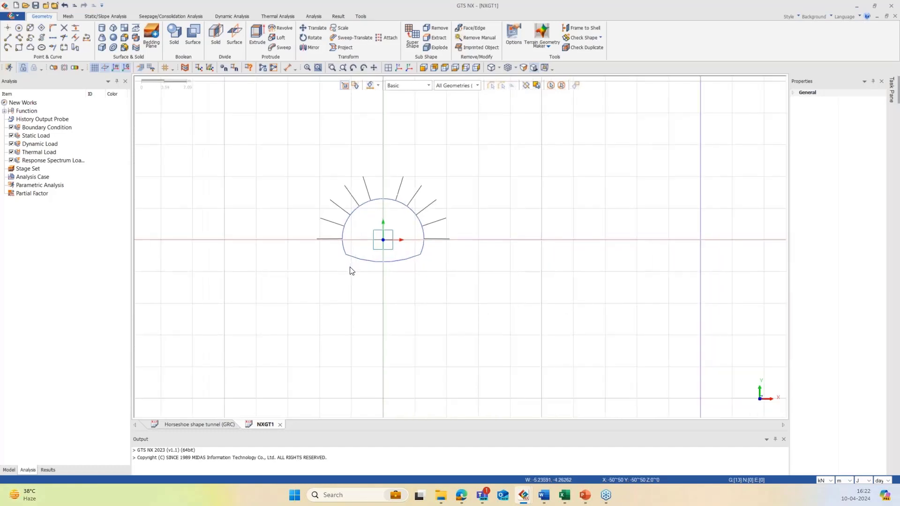
scroll(358, 261, "down", 1)
scroll(358, 261, "up", 3)
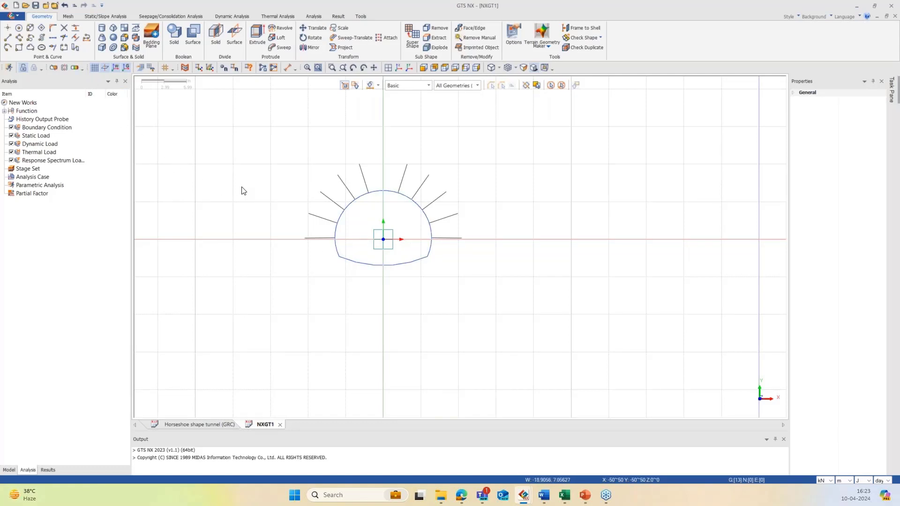
left_click(63, 27)
left_click_drag(271, 132, 504, 330)
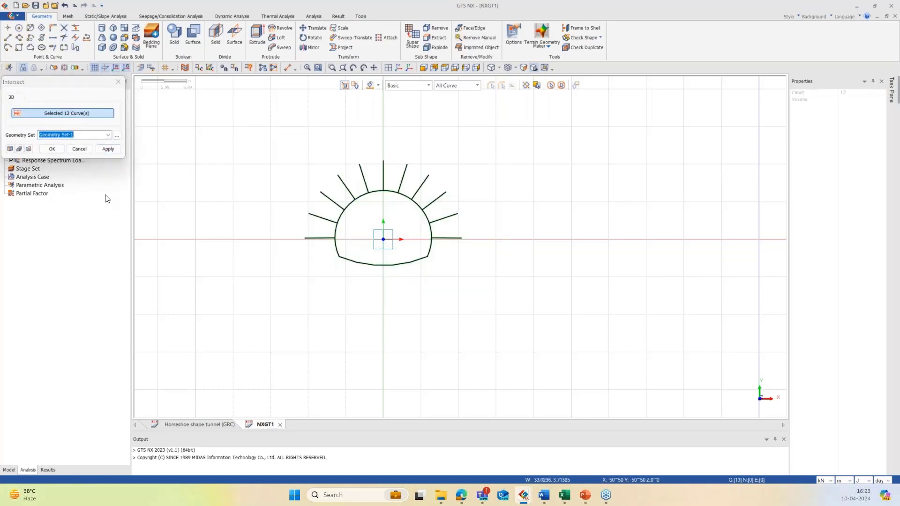
left_click(108, 149)
left_click(118, 81)
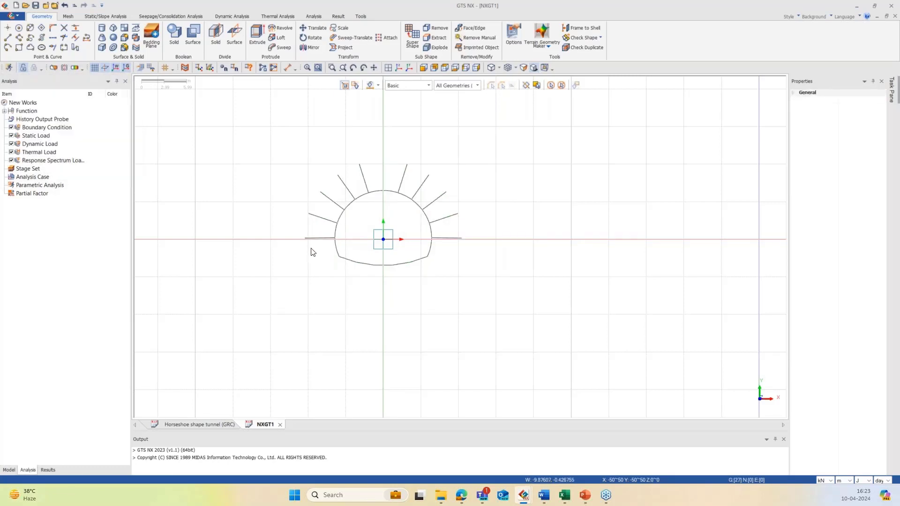
Break the tunnel's invert arc at its midpoint with a ratio of 0.5
left_click(63, 49)
left_click(379, 265)
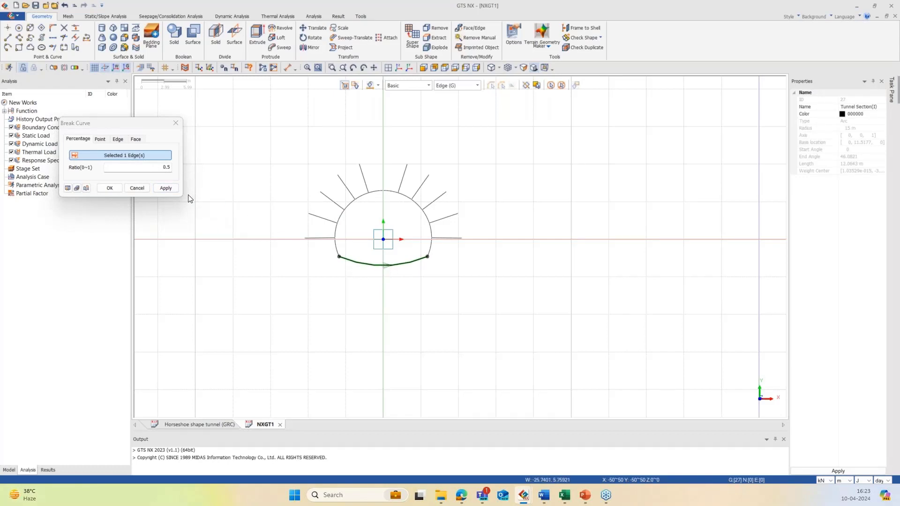
left_click(164, 188)
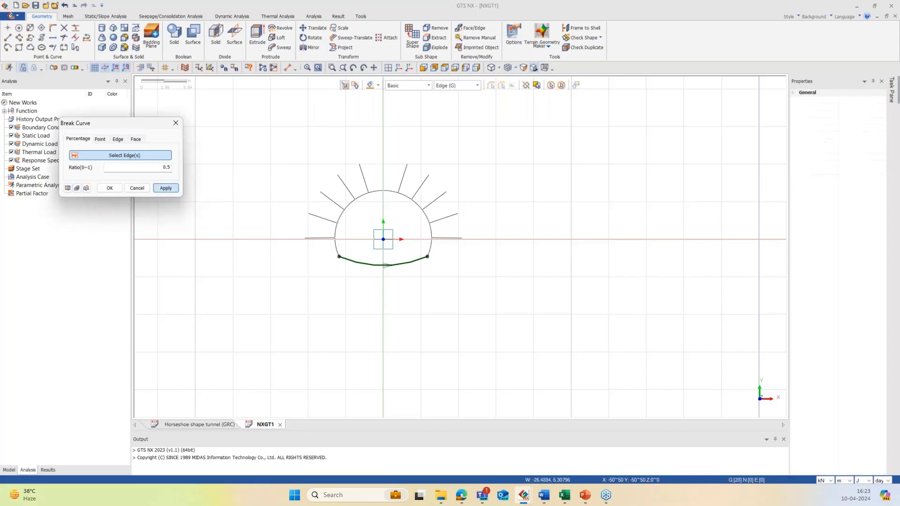
left_click(175, 123)
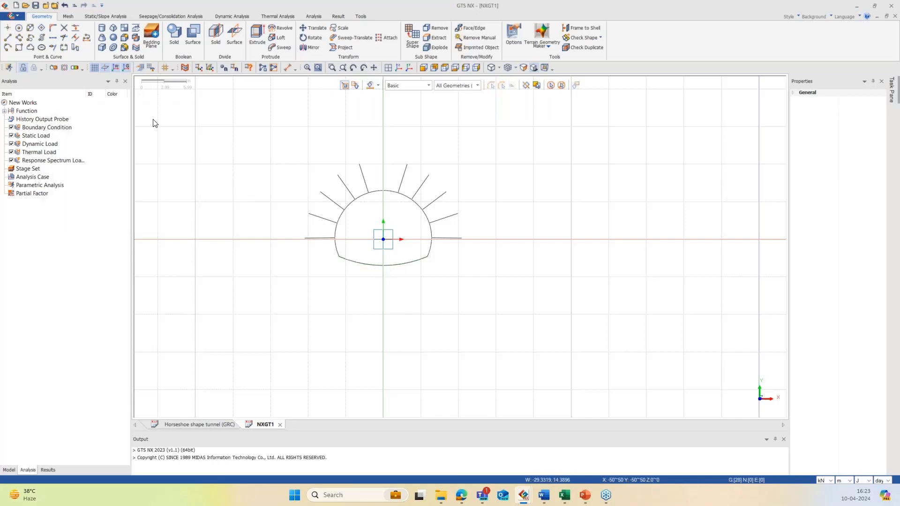
Fillet the tunnel's lower-left corner between the side wall arc and the invert with a radius of 2
left_click(54, 31)
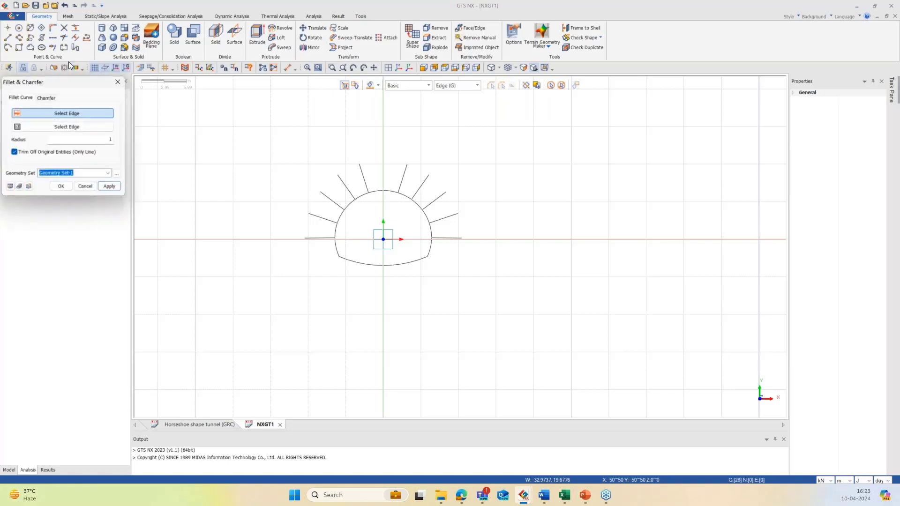
left_click_drag(71, 90, 127, 138)
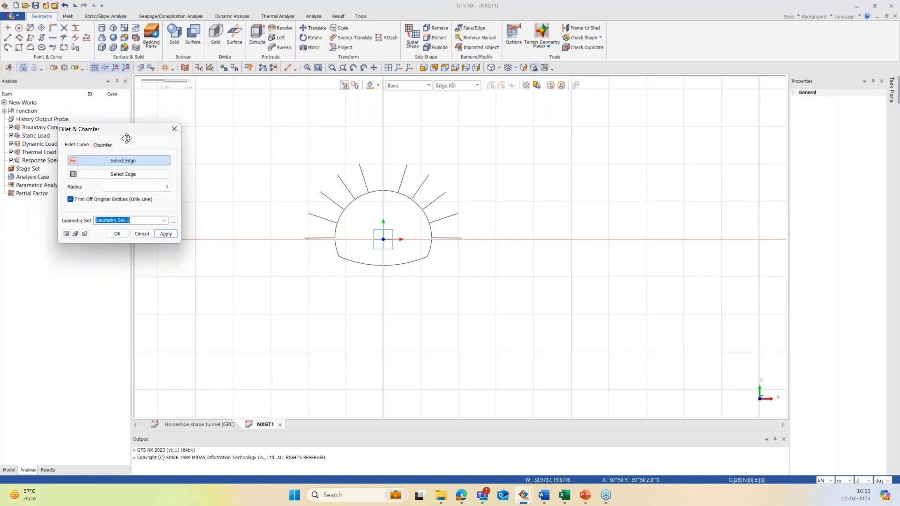
left_click(336, 252)
left_click(342, 265)
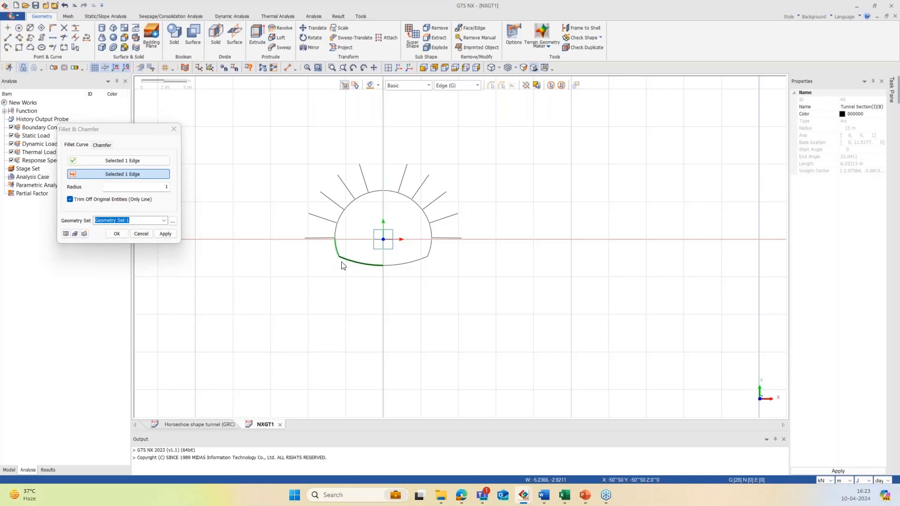
double_click(156, 186)
type("2")
left_click(169, 236)
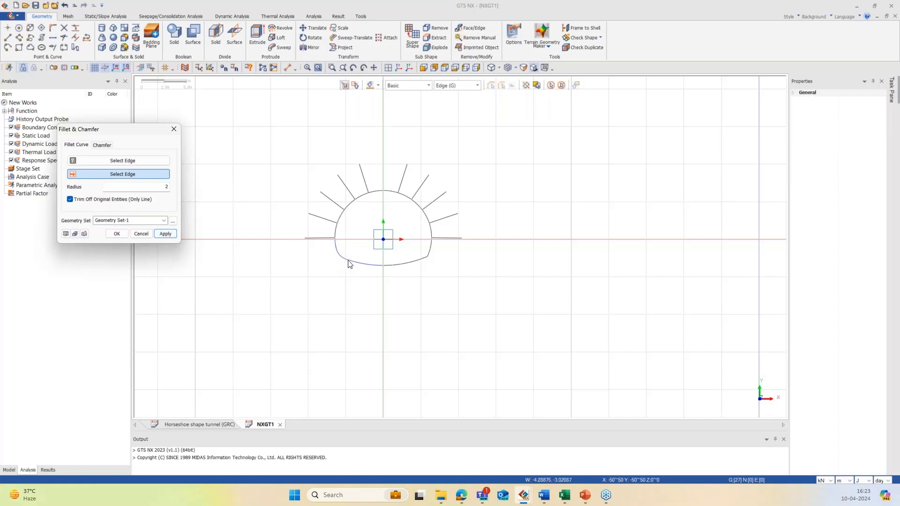
Fillet the tunnel's lower-right corner between the invert and the side wall arc with the same radius of 2
left_click(397, 267)
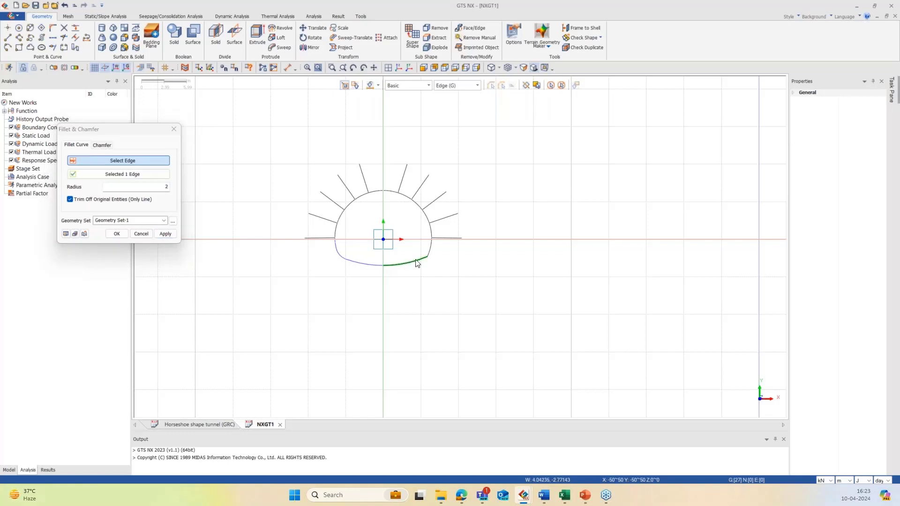
left_click(428, 254)
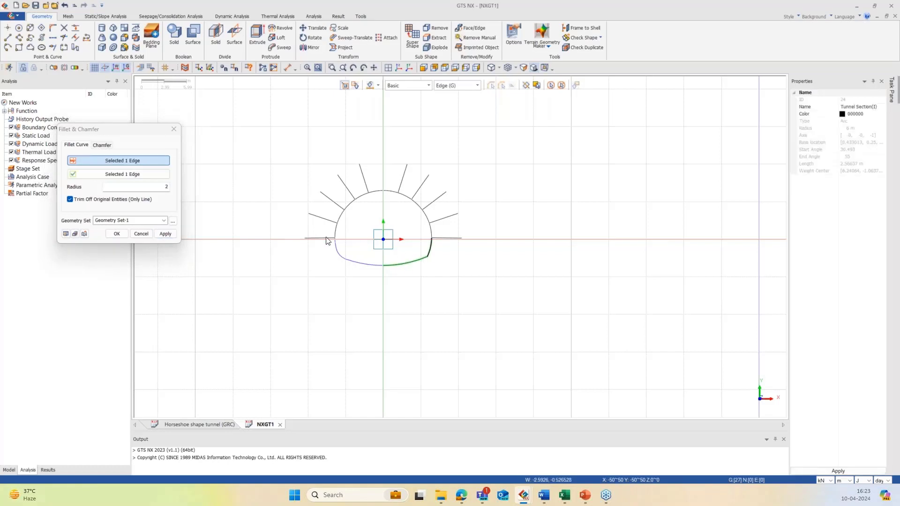
left_click(165, 234)
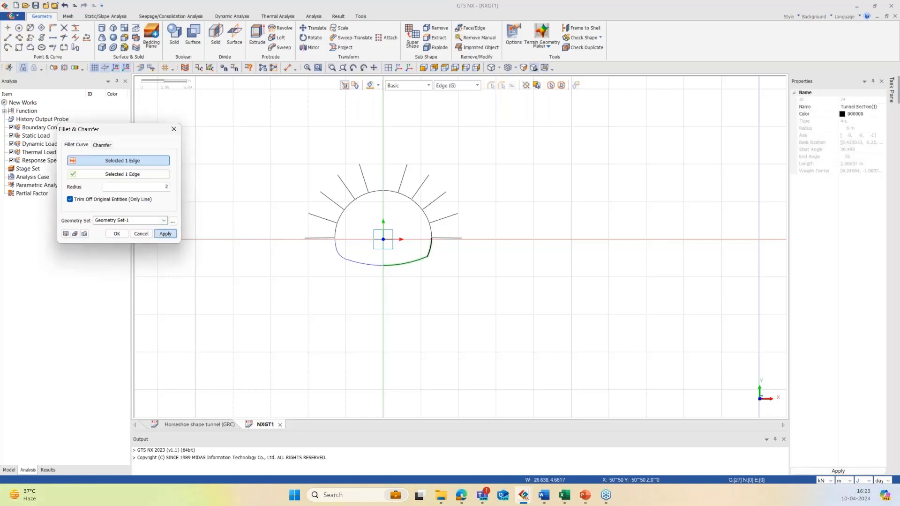
left_click(173, 130)
scroll(342, 196, "down", 5)
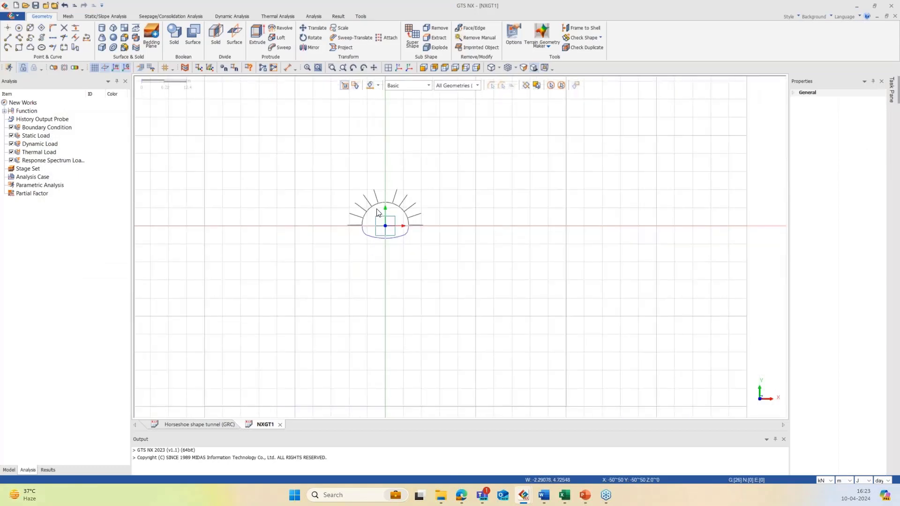
Intersect all the tunnel, rock bolt and domain boundary curves with one another
scroll(311, 241, "down", 2)
left_click(73, 39)
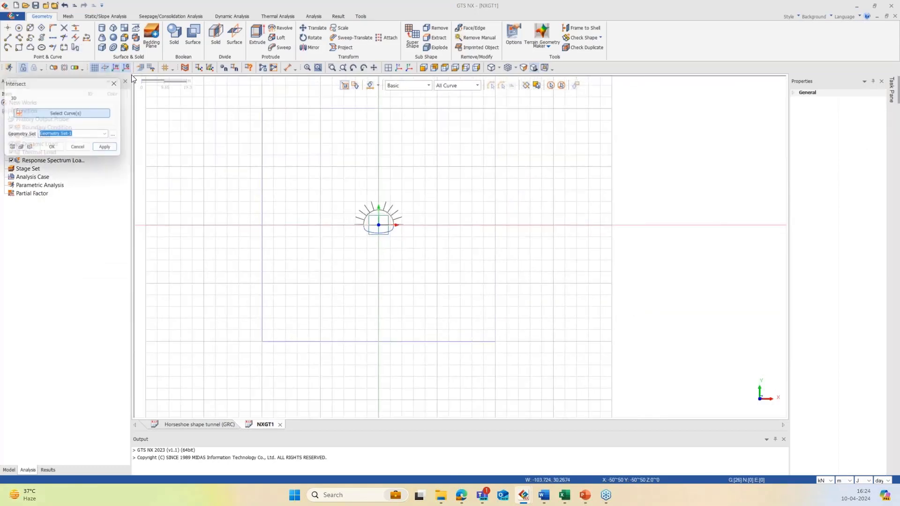
left_click_drag(233, 97, 530, 384)
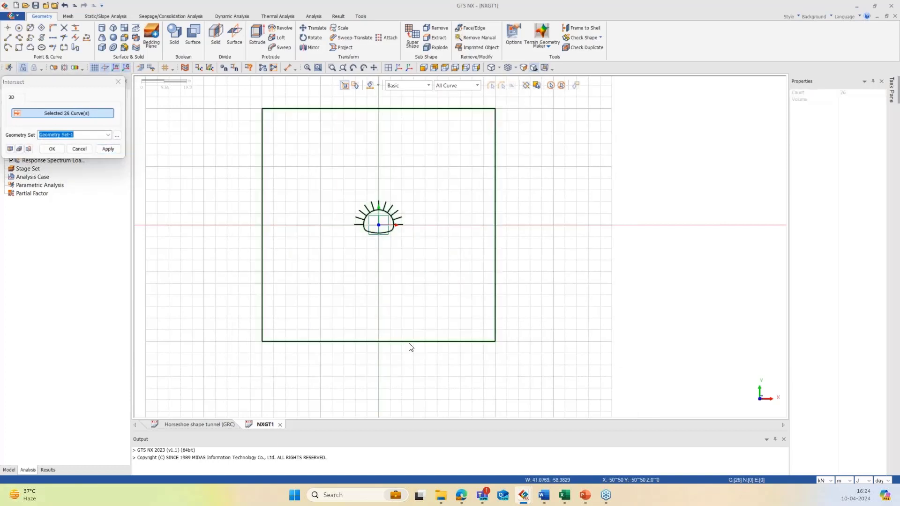
left_click(108, 149)
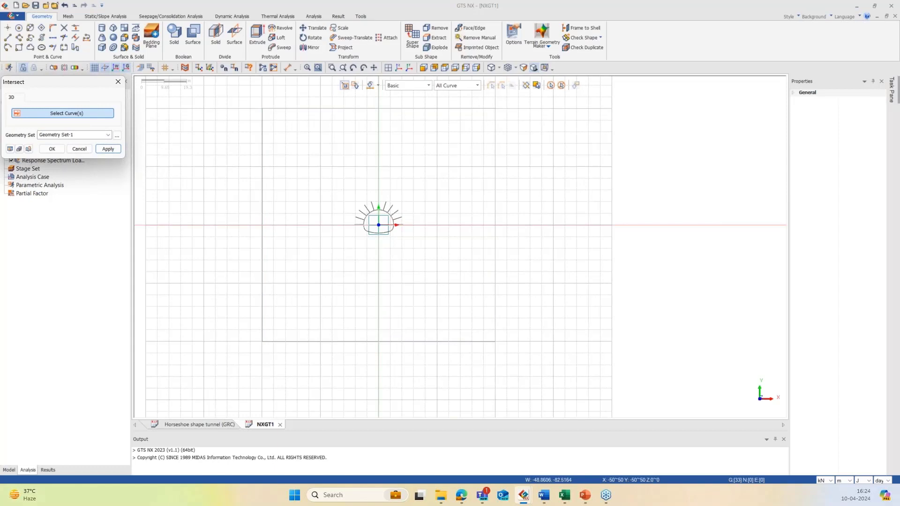
key("alt+Tab")
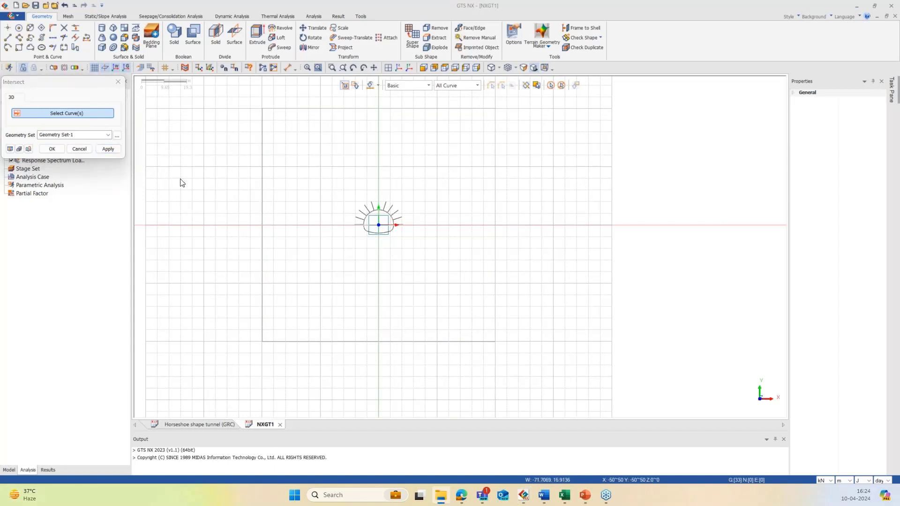
key("alt+Tab")
left_click(118, 83)
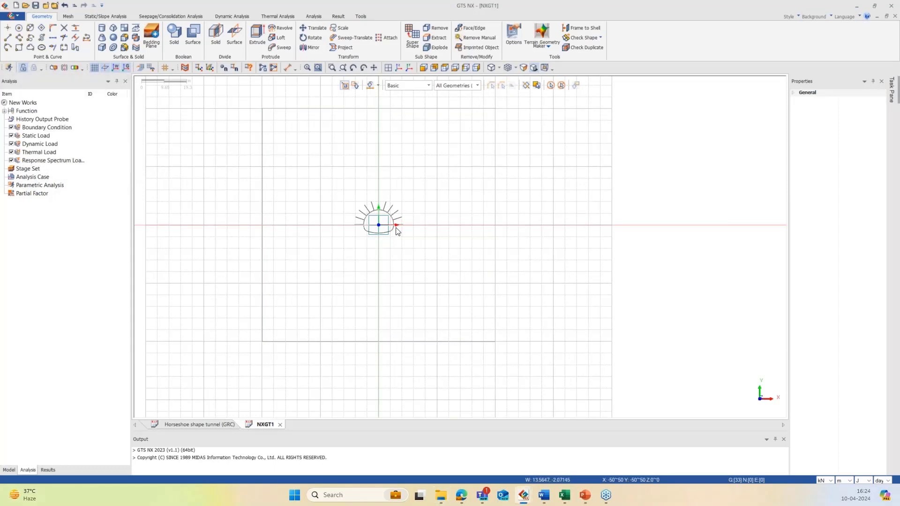
scroll(375, 219, "up", 1)
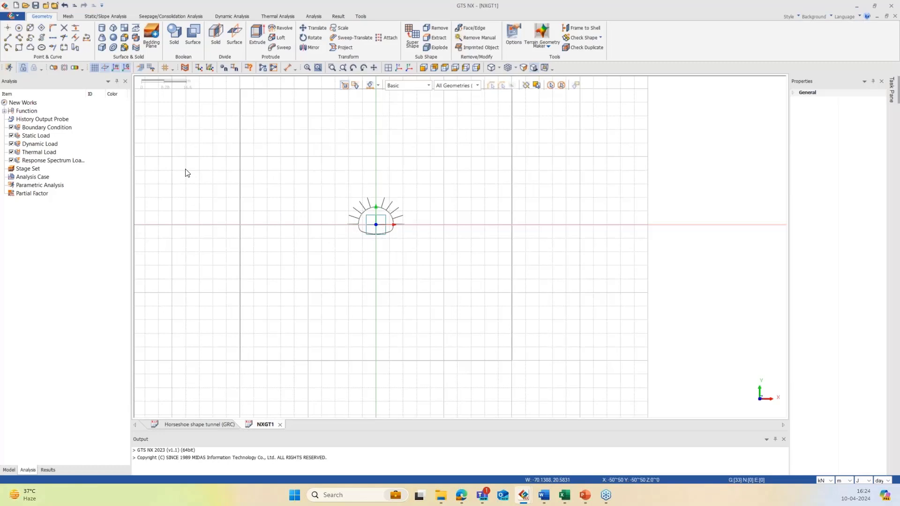
Start a new isotropic material that uses the Generalized Hoek Brown model
left_click(68, 17)
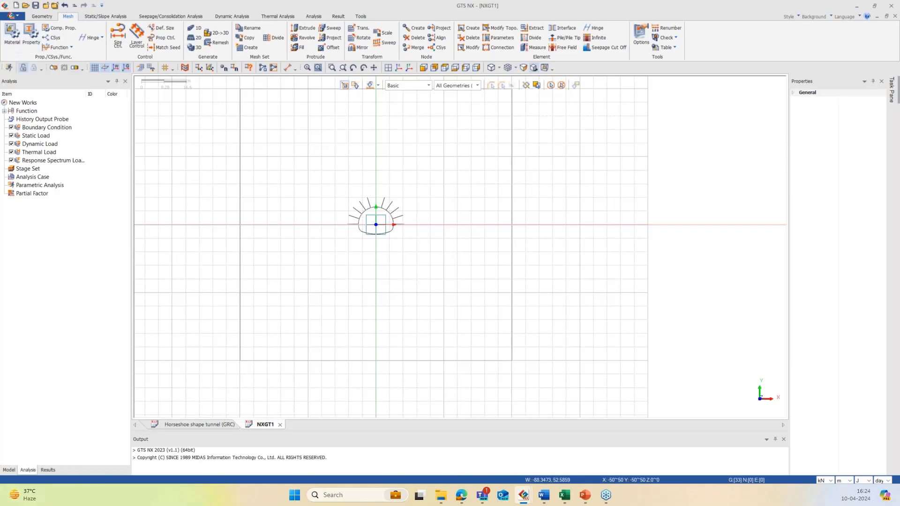
left_click(13, 44)
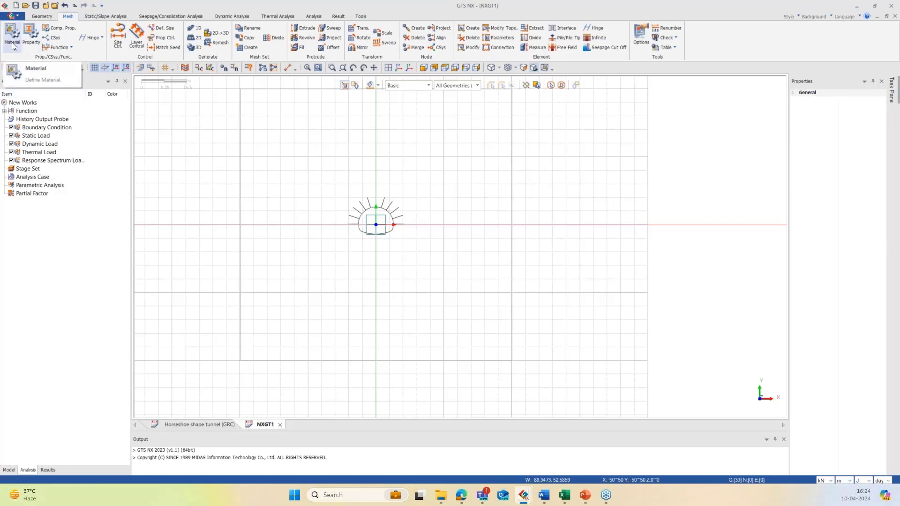
left_click(12, 45)
left_click(177, 100)
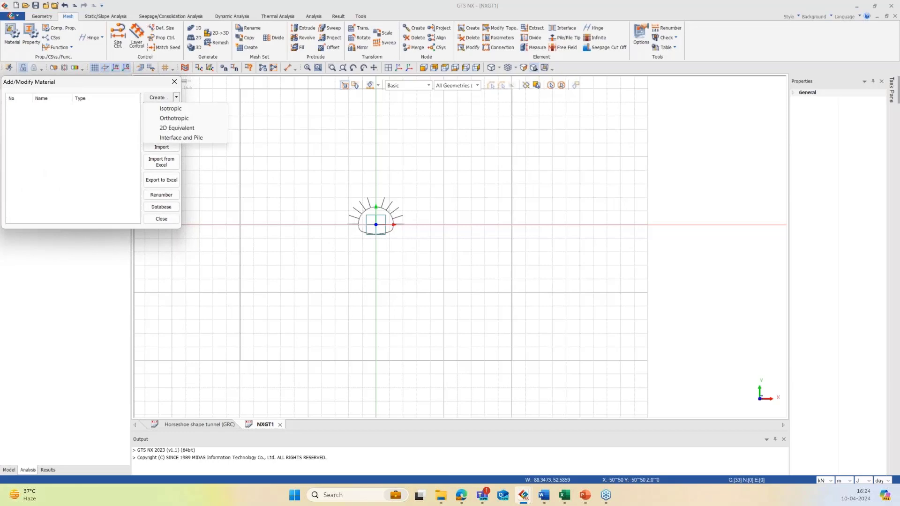
left_click(178, 109)
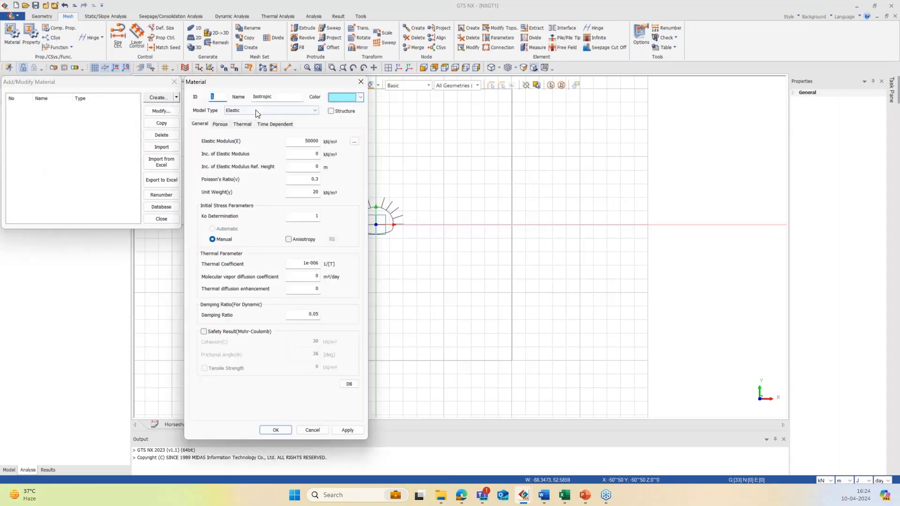
left_click(256, 111)
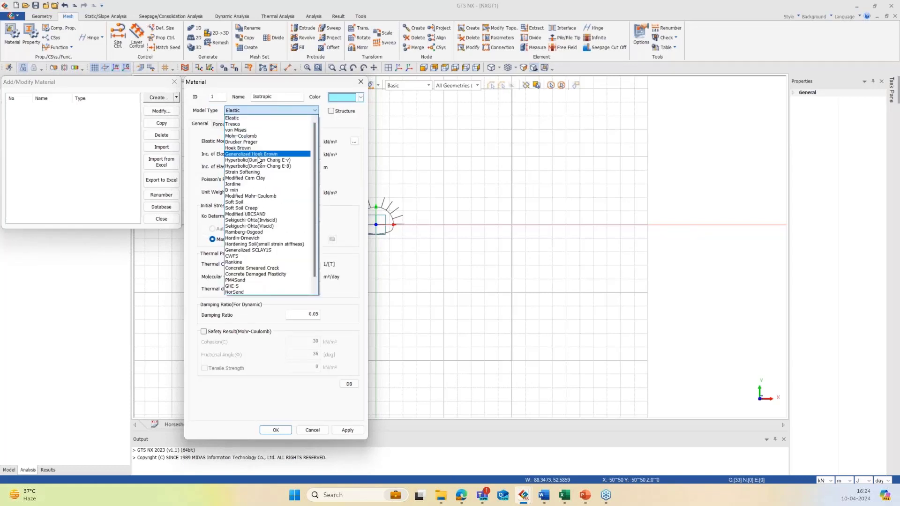
left_click(258, 155)
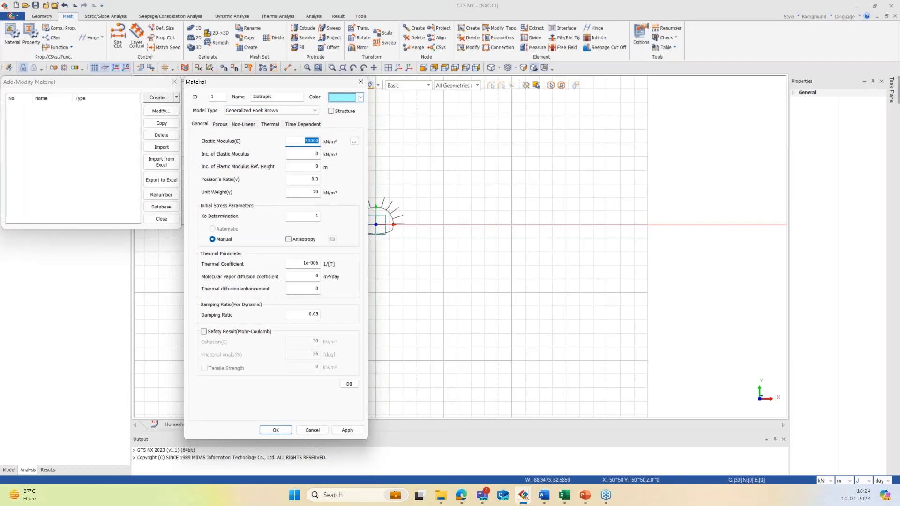
Set the new material's elastic modulus to 1200000 kN/m² and enter its unit weight
type("1200000")
left_click_drag(308, 180, 319, 182)
left_click_drag(310, 193, 323, 195)
type("2")
left_click(307, 218)
Derive the nonlinear Hoek Brown parameters from an intact rock parameter of 7 and a Geological Strength Index of 32
left_click(249, 127)
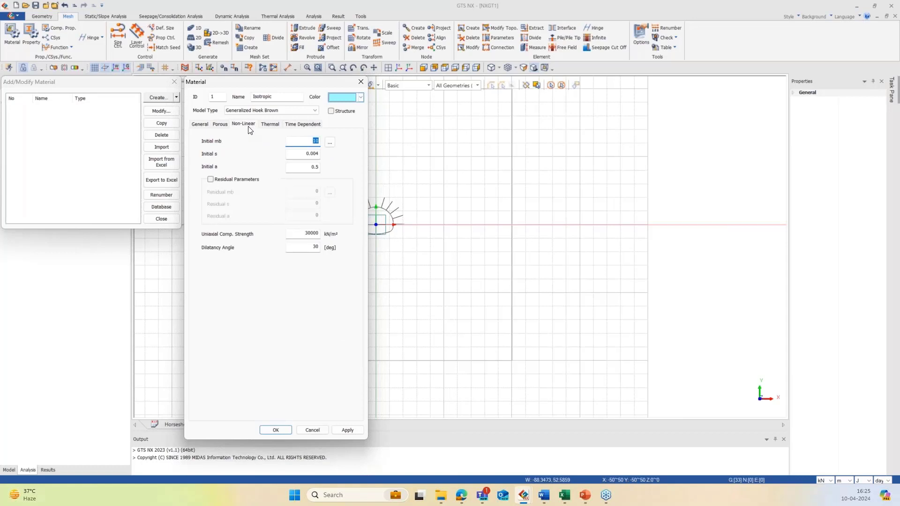
left_click(330, 142)
left_click_drag(288, 224, 427, 128)
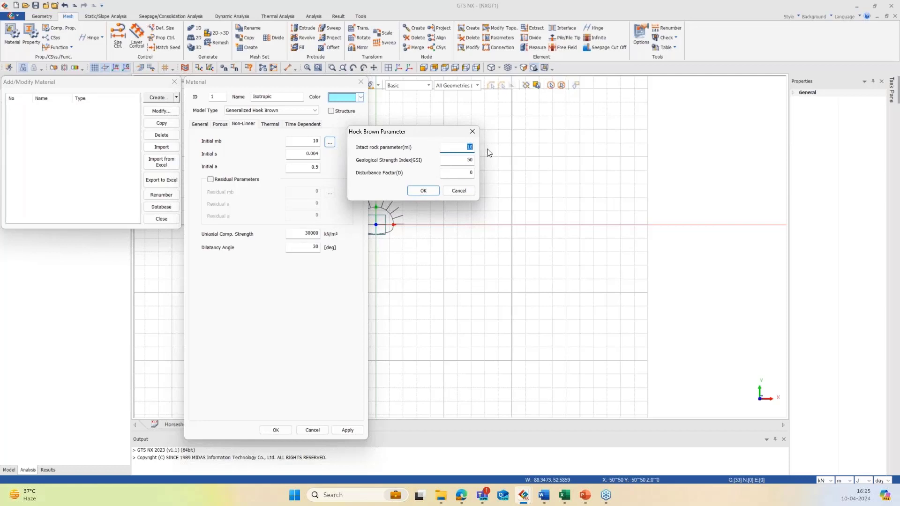
type("7")
left_click_drag(465, 161, 478, 162)
type("32")
left_click(423, 191)
Set the uniaxial compressive strength to 32000 kN/m², enter the dilatancy angle, and save the material under the name Rock
left_click_drag(300, 233, 329, 236)
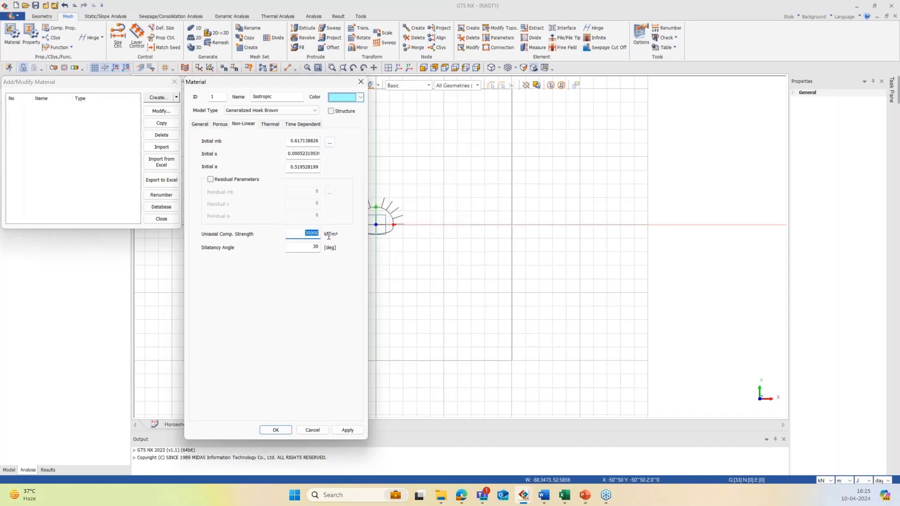
type("32000")
double_click(314, 247)
type("1")
double_click(272, 97)
type("Rock")
left_click(281, 430)
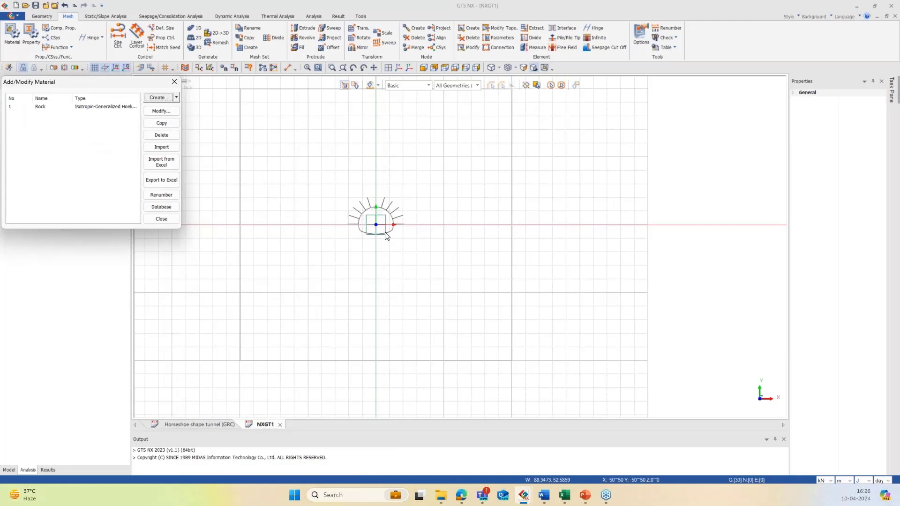
Start an isotropic elastic structure material with an elastic modulus of 2e8 kN/m² and a Poisson's ratio of 0.2
left_click(177, 97)
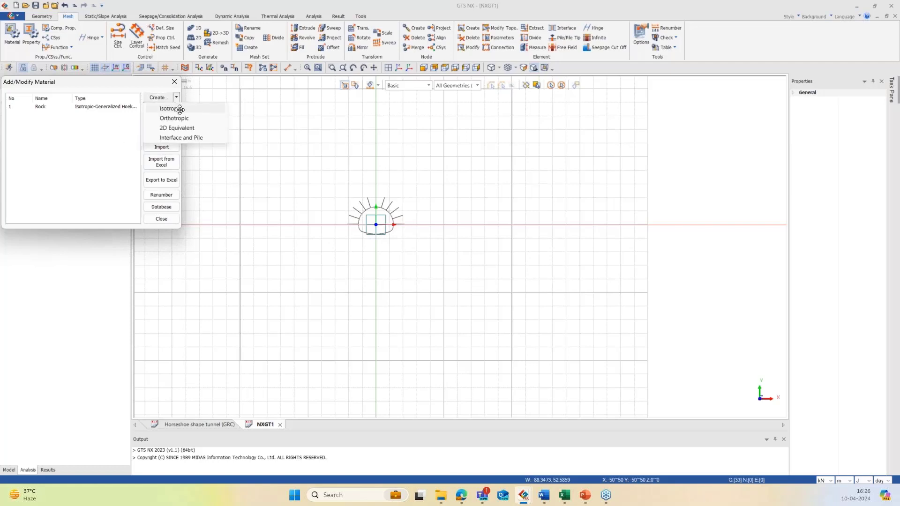
left_click(180, 109)
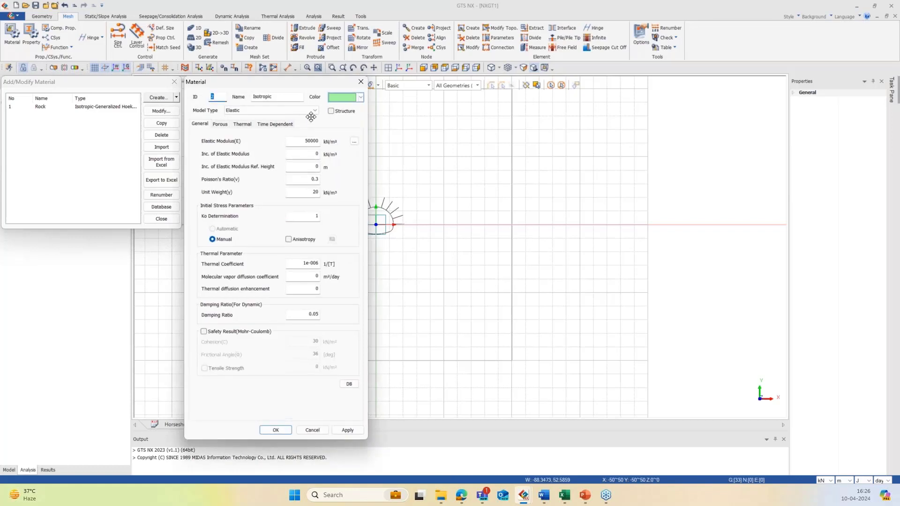
left_click(331, 111)
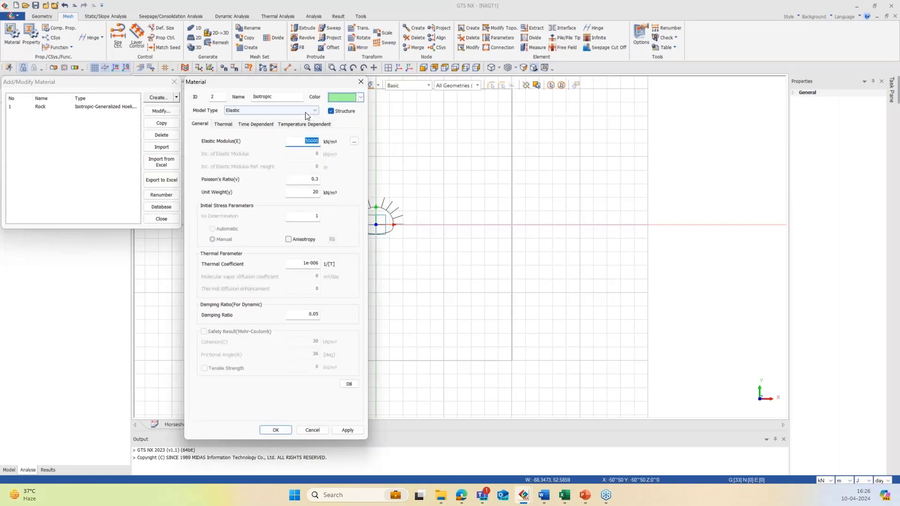
left_click(301, 142)
double_click(301, 141)
type("2e8")
double_click(306, 179)
type("0.2")
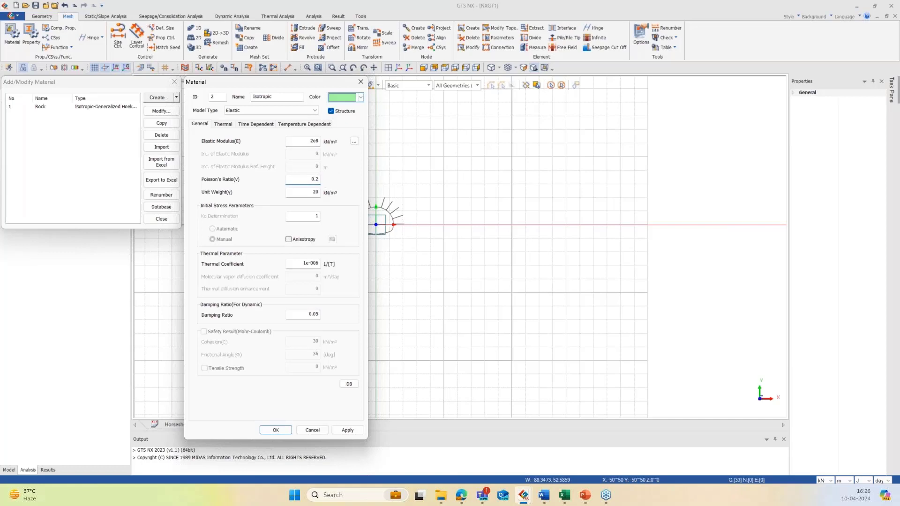
Give the structure material a unit weight of 78.5 and save it under the name Rockbolt
double_click(317, 193)
type("78.5")
double_click(279, 96)
type("Rockbol")
left_click(278, 432)
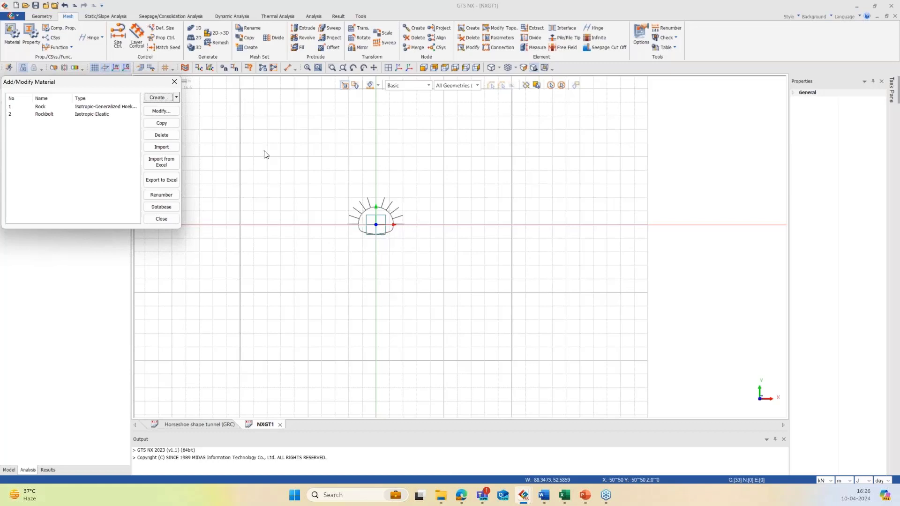
Switch to the Tunnel Lining Interaction curves tool and open the Carranza Torres and Diederichs design form
key("alt+Tab")
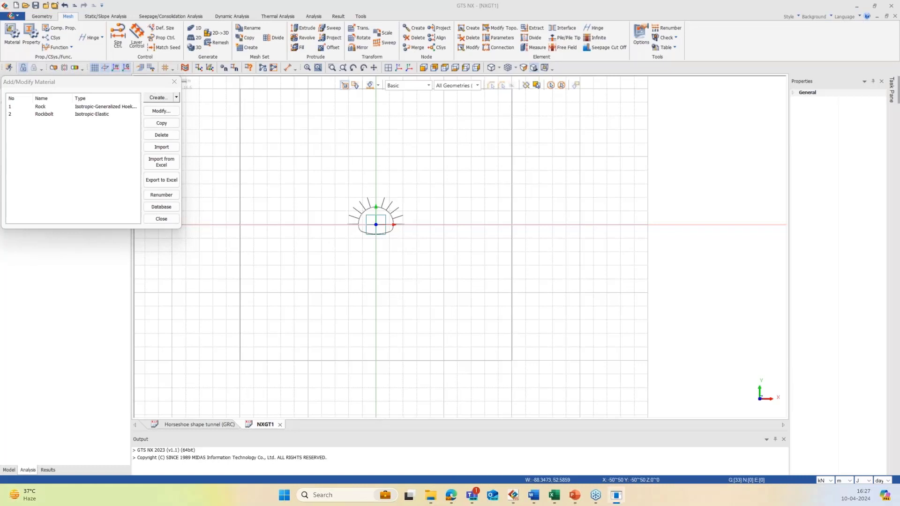
left_click_drag(39, 89, 235, 93)
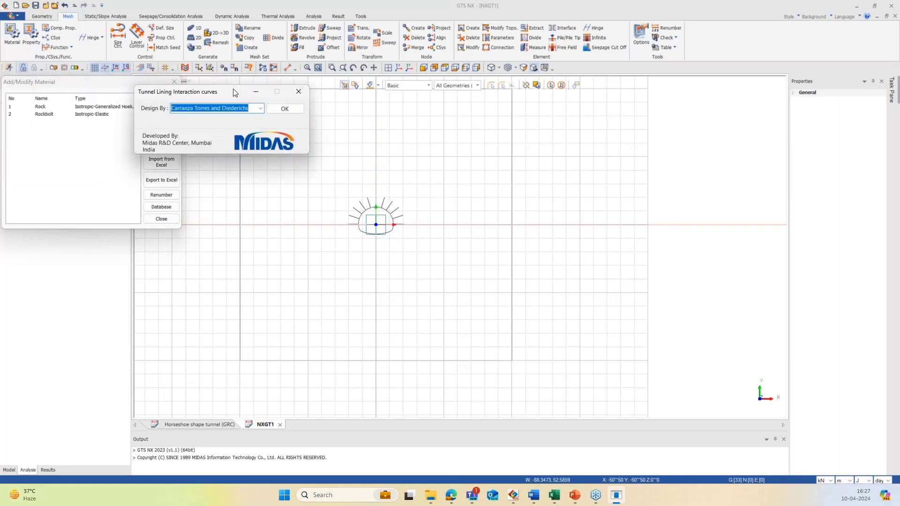
left_click(282, 109)
left_click(283, 109)
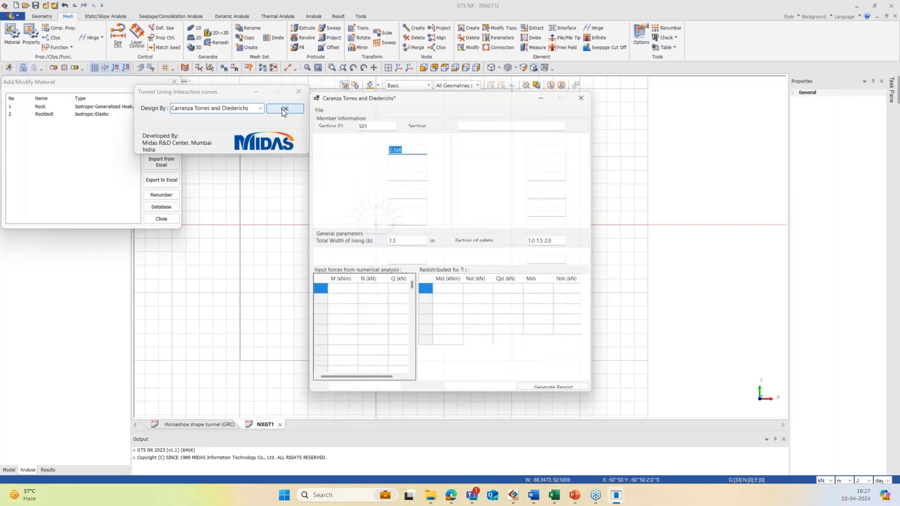
Load the saved lining design JSON file from the Webinar 04-10-2024 folder
left_click(311, 102)
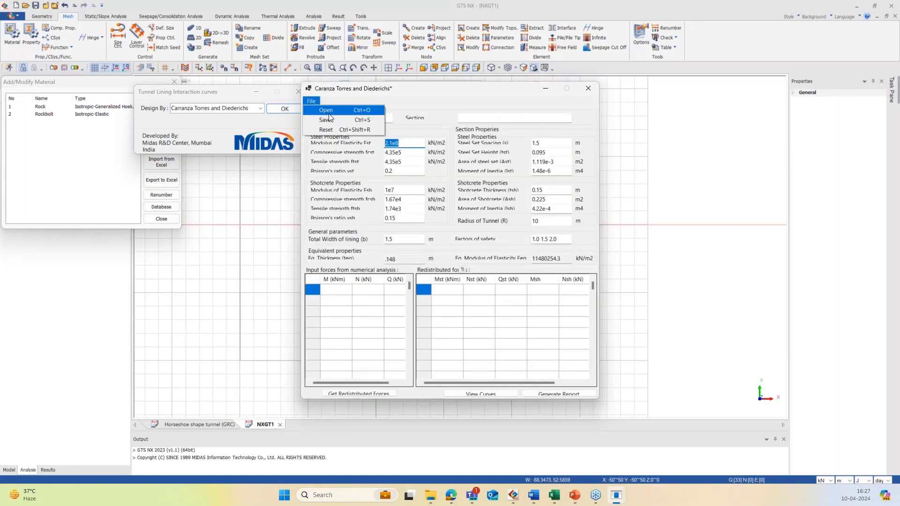
left_click(333, 114)
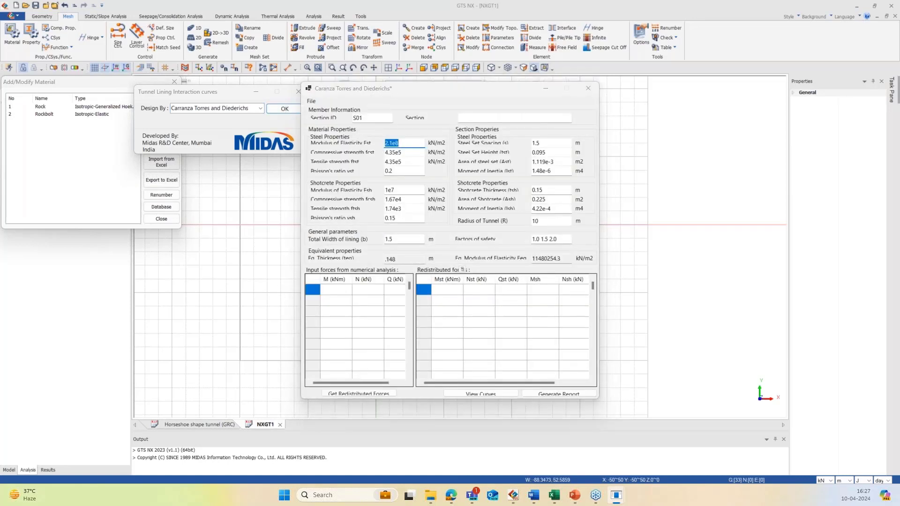
double_click(415, 301)
scroll(415, 286, "down", 3)
double_click(414, 286)
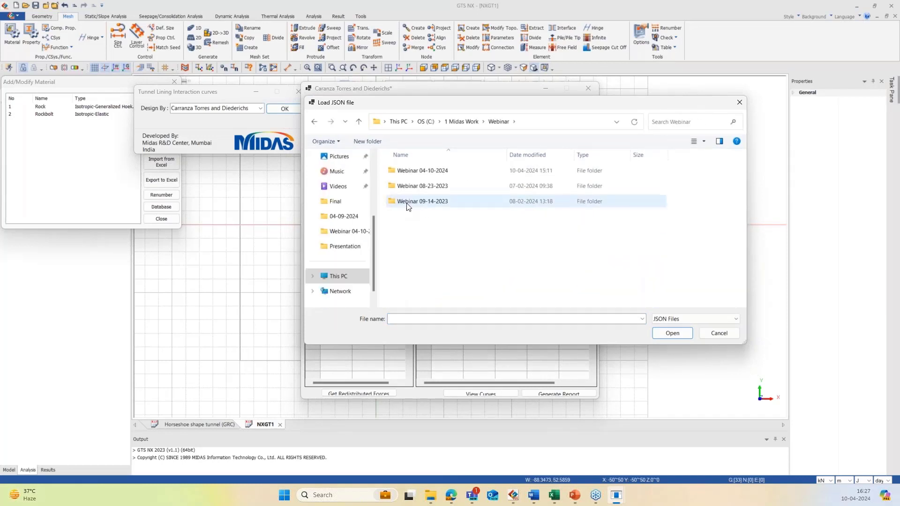
double_click(423, 173)
double_click(419, 185)
left_click(420, 178)
double_click(419, 174)
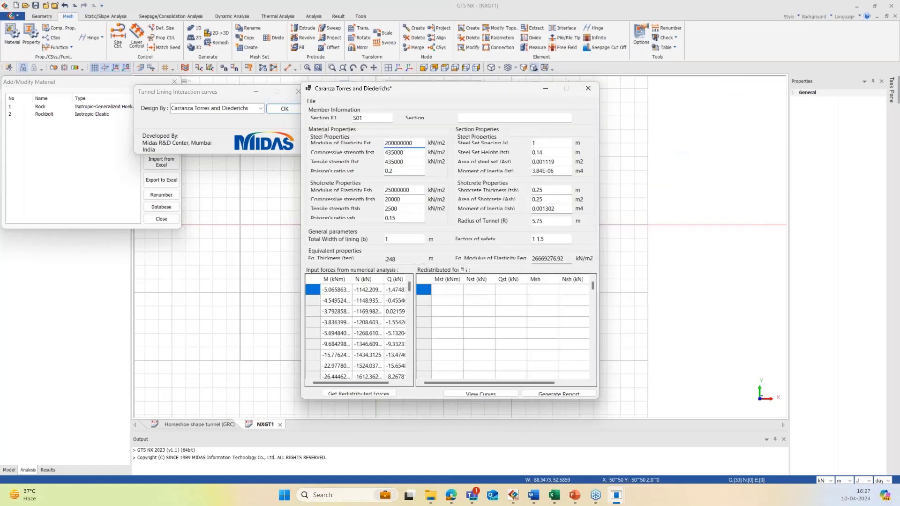
Review the table of input forces from the numerical analysis
left_click_drag(336, 295, 401, 321)
scroll(400, 321, "up", 9)
scroll(401, 312, "up", 4)
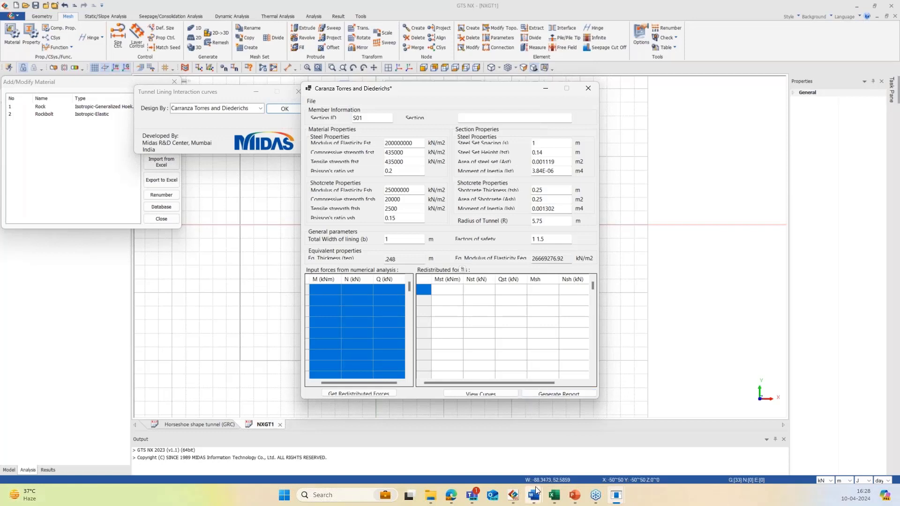
Switch to the Lattice Girder document in Word and examine the section properties of girder P95-20-25
mouse_move(535, 493)
left_click(504, 457)
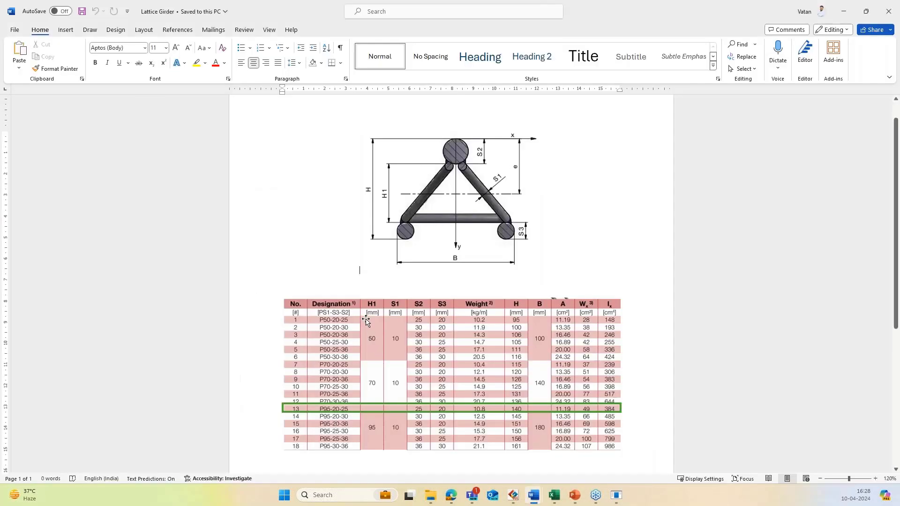
scroll(365, 326, "down", 2)
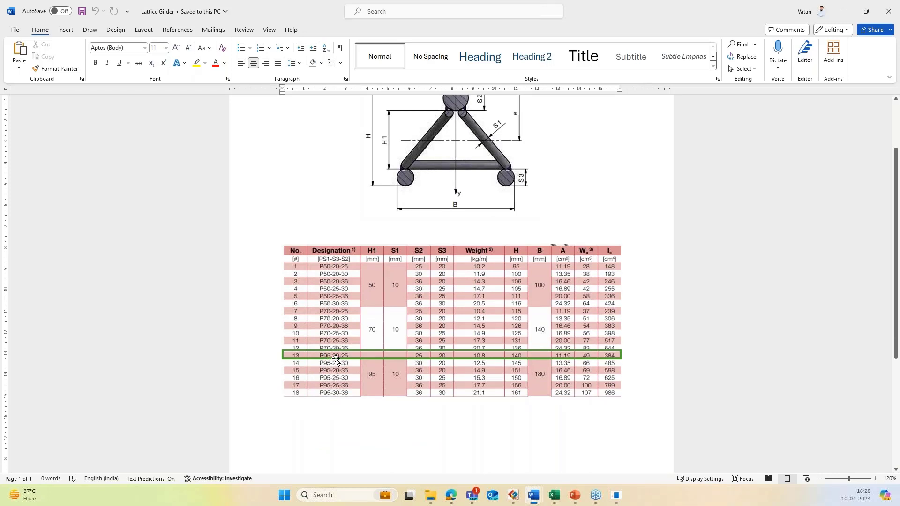
scroll(370, 398, "up", 2)
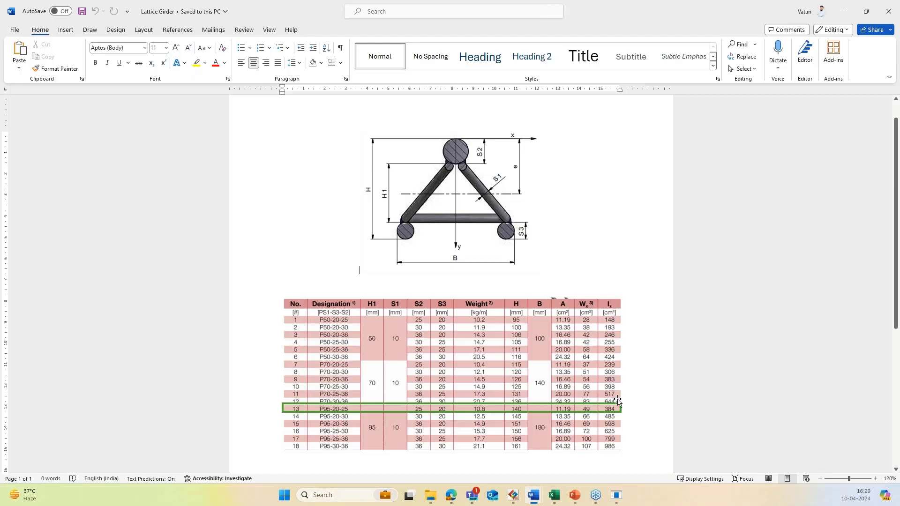
left_click(838, 15)
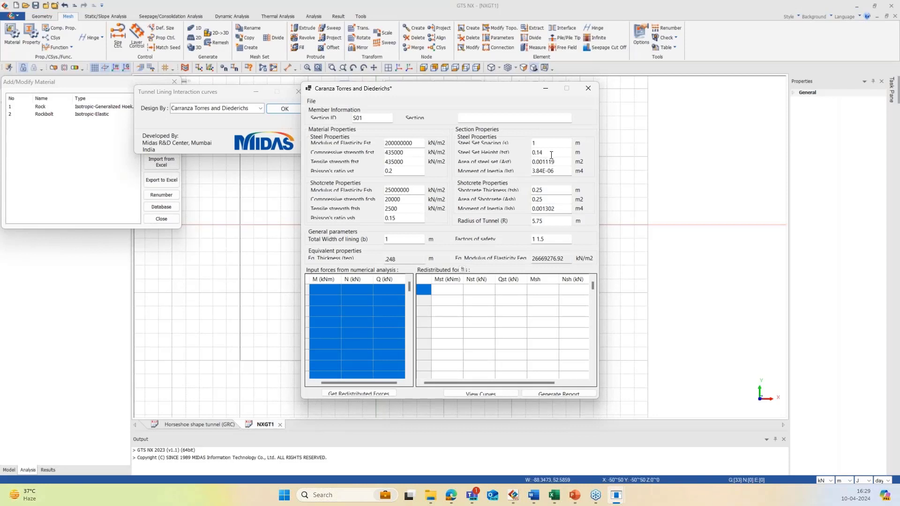
Examine the steel set, shotcrete, tunnel radius and factor of safety entries in the lining design form
left_click_drag(542, 153, 535, 172)
left_click(412, 191)
left_click_drag(412, 191, 383, 191)
left_click_drag(403, 200, 381, 200)
left_click(391, 200)
left_click_drag(399, 209, 385, 209)
left_click_drag(398, 219, 390, 219)
left_click(396, 219)
left_click_drag(557, 190, 533, 198)
left_click(559, 208)
left_click_drag(543, 221, 532, 222)
left_click(543, 240)
Copy the lining's equivalent modulus of elasticity and return to the material list in GTS NX
left_click_drag(567, 258, 532, 255)
key("ctrl+c")
left_click(105, 186)
Create an isotropic elastic structure material named Shotcrete with the copied elastic modulus 26669276.9 kN/m², Poisson's ratio 0.15 and unit weight 25 kN/m³
left_click(176, 97)
left_click(180, 107)
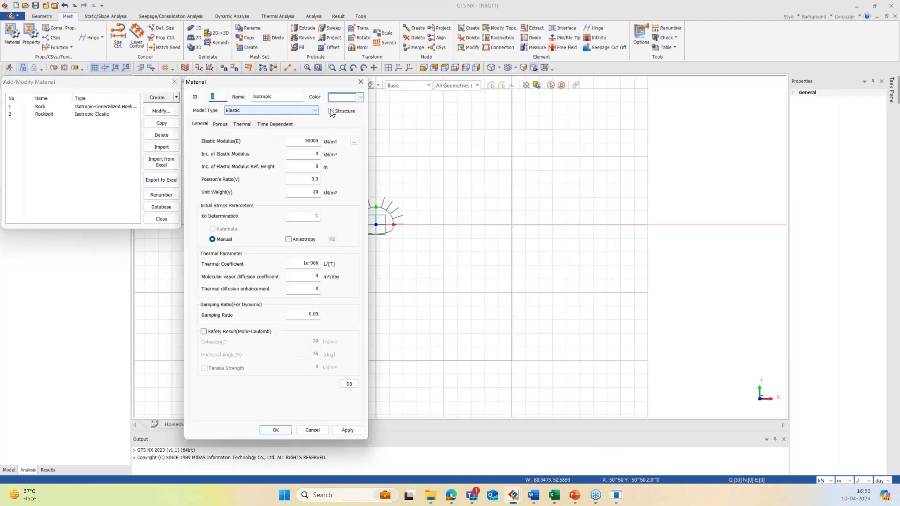
type("Shotcrete")
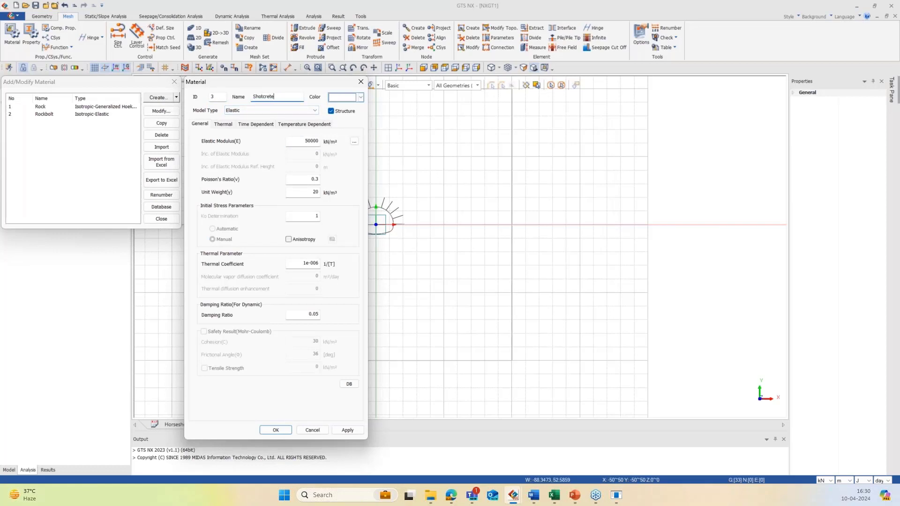
double_click(295, 142)
key("ctrl+v")
double_click(308, 181)
double_click(316, 193)
left_click(276, 430)
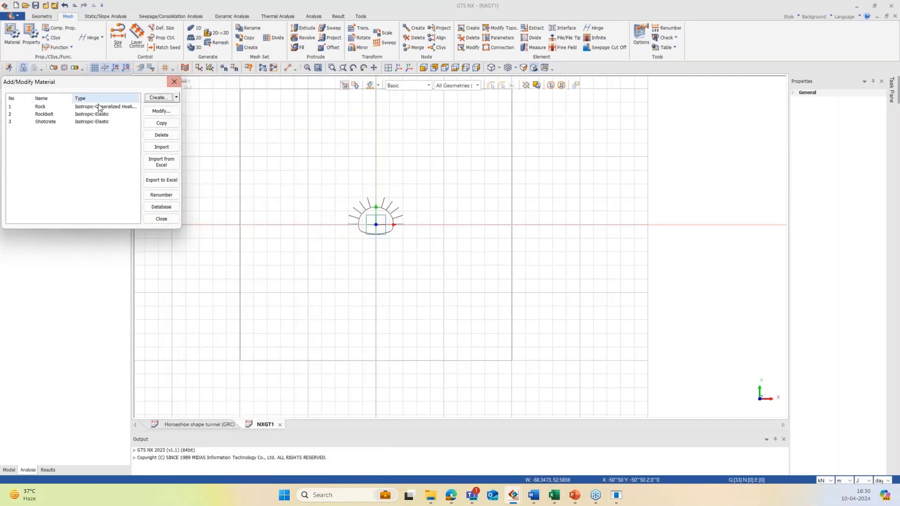
Check the values entered for the Shotcrete material, leaving them as they are, and close the material list
double_click(57, 123)
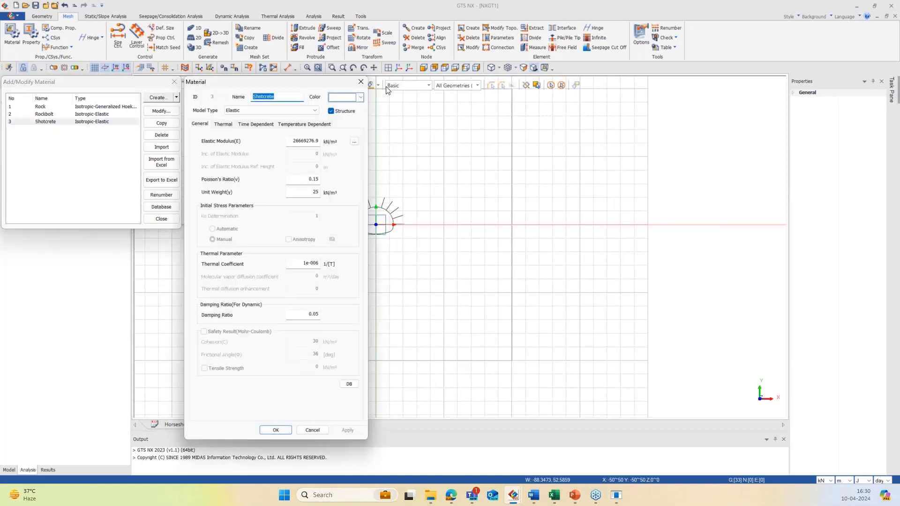
left_click(359, 83)
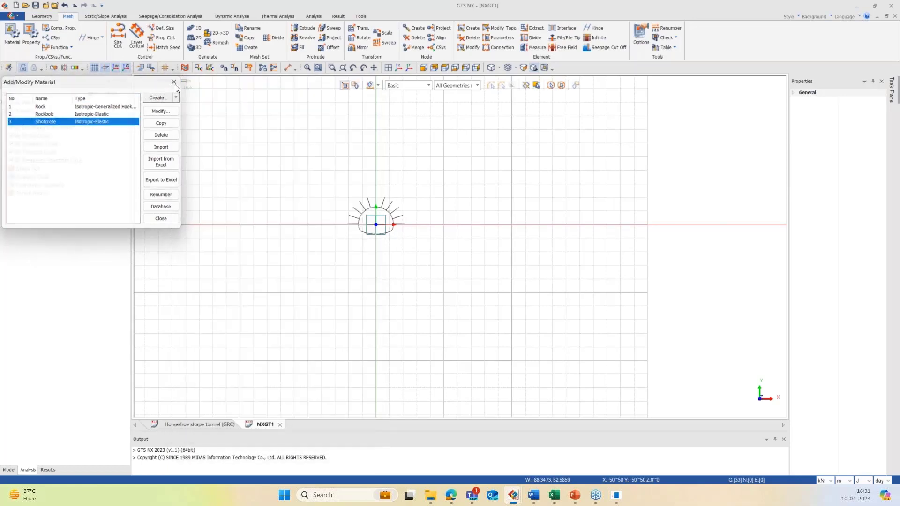
left_click(174, 83)
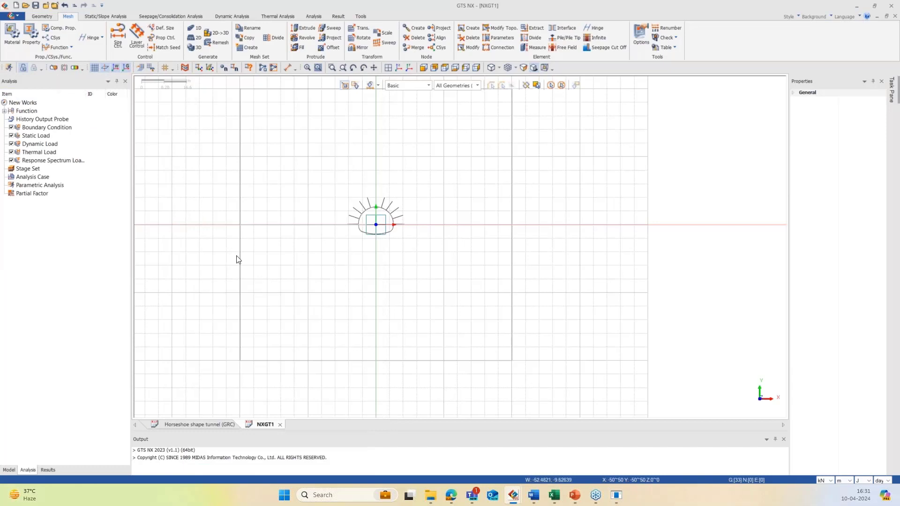
Create a 2D plane strain property named Rock that uses the Rock material
left_click(32, 38)
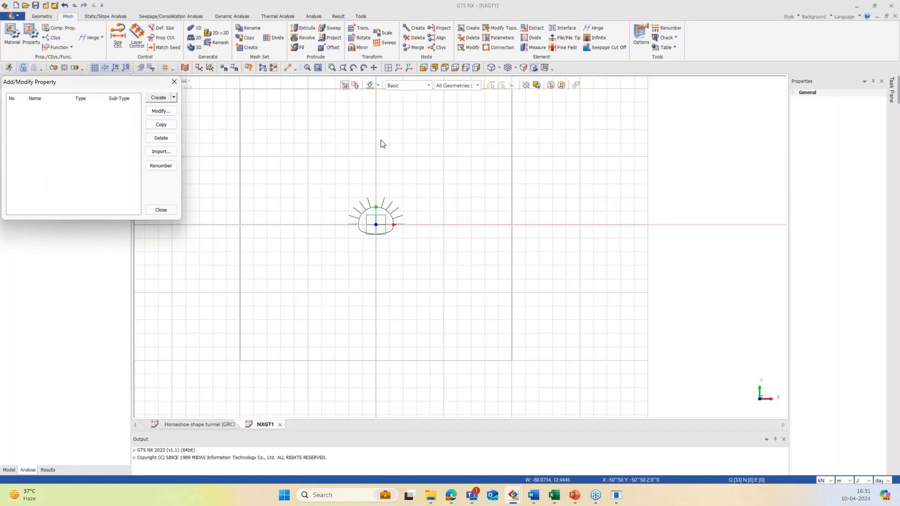
left_click(174, 97)
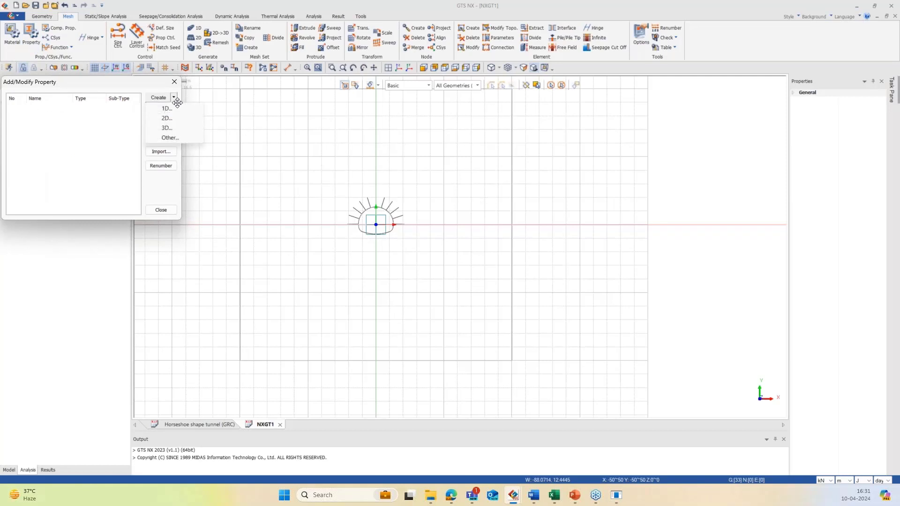
left_click(175, 118)
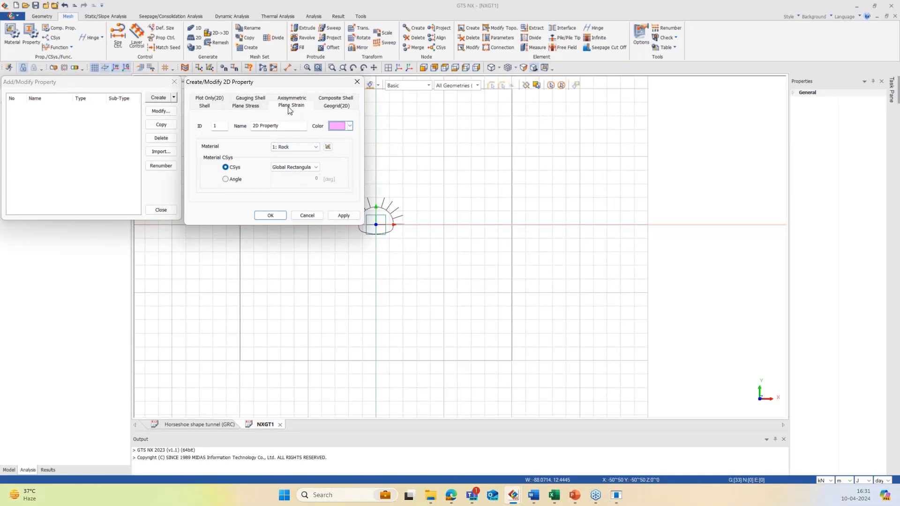
left_click_drag(296, 126, 225, 126)
type("Rock")
left_click(309, 148)
left_click(266, 194)
left_click(343, 215)
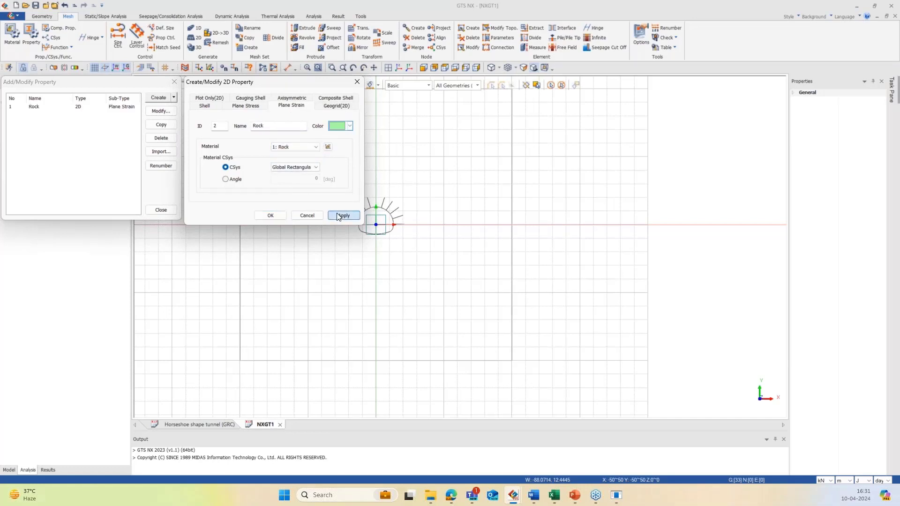
left_click(357, 82)
Start a 1D beam property named Shotcrete and assign it the Shotcrete material
left_click(174, 99)
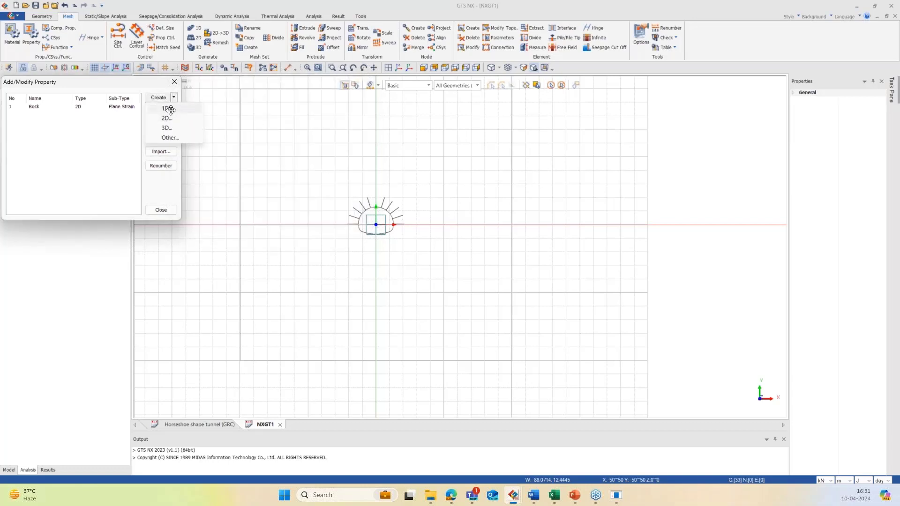
left_click(169, 109)
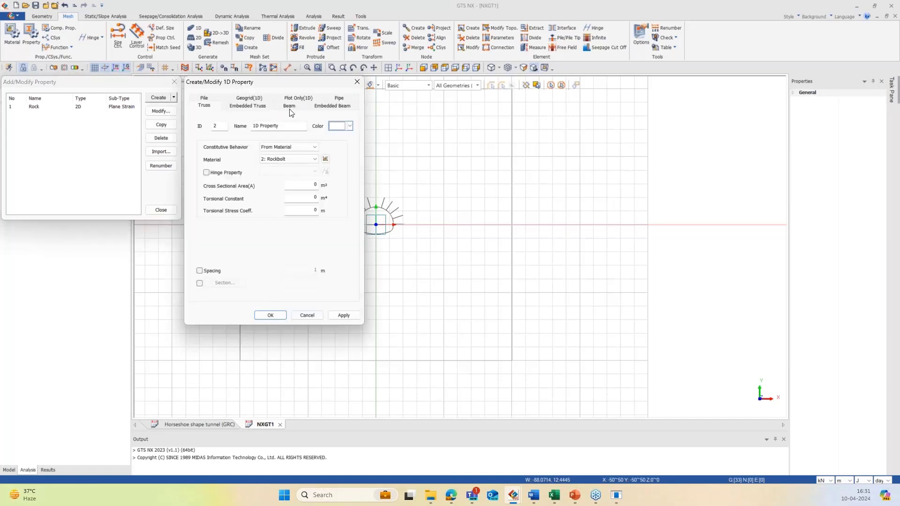
left_click_drag(287, 85, 316, 94)
left_click(320, 115)
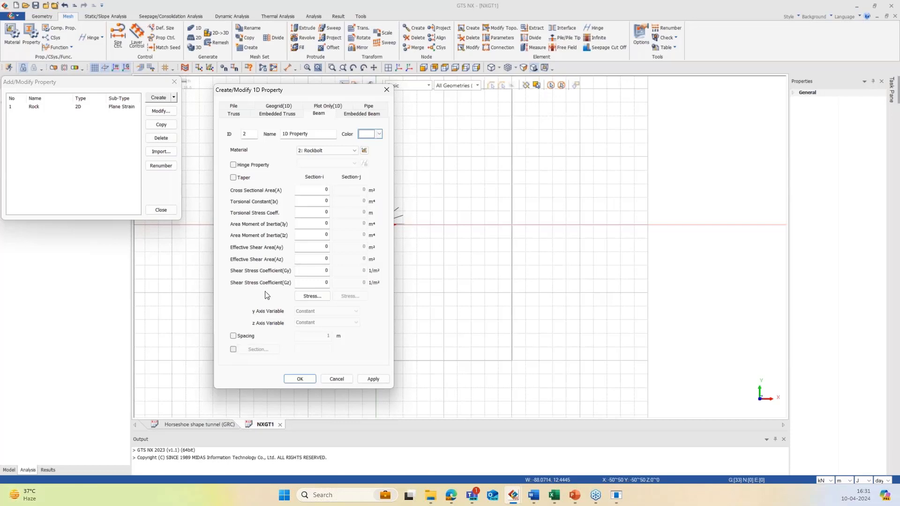
left_click_drag(323, 134, 266, 128)
type("Shotcrete")
left_click(309, 154)
left_click(318, 161)
Give the Shotcrete beam a solid rectangle section with H 0.248 m and B 1 m, and save the property
left_click(617, 495)
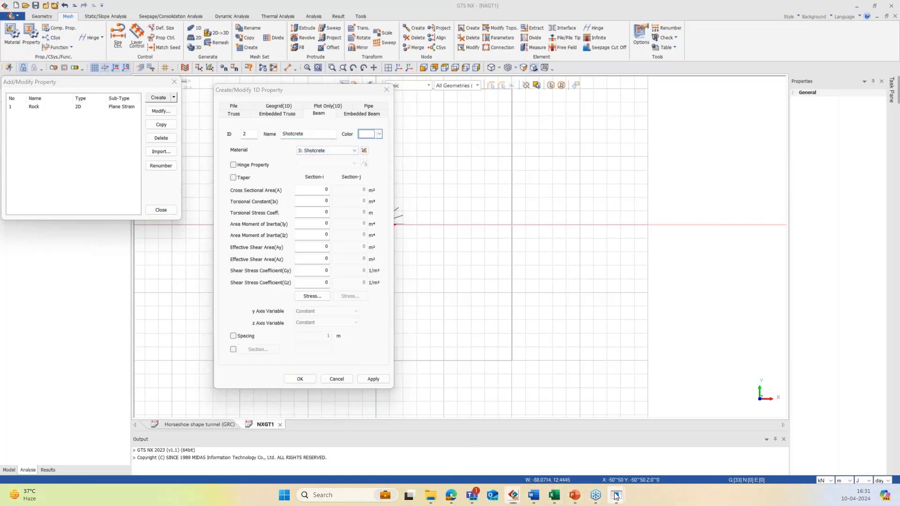
mouse_move(654, 449)
left_click(233, 350)
left_click(253, 349)
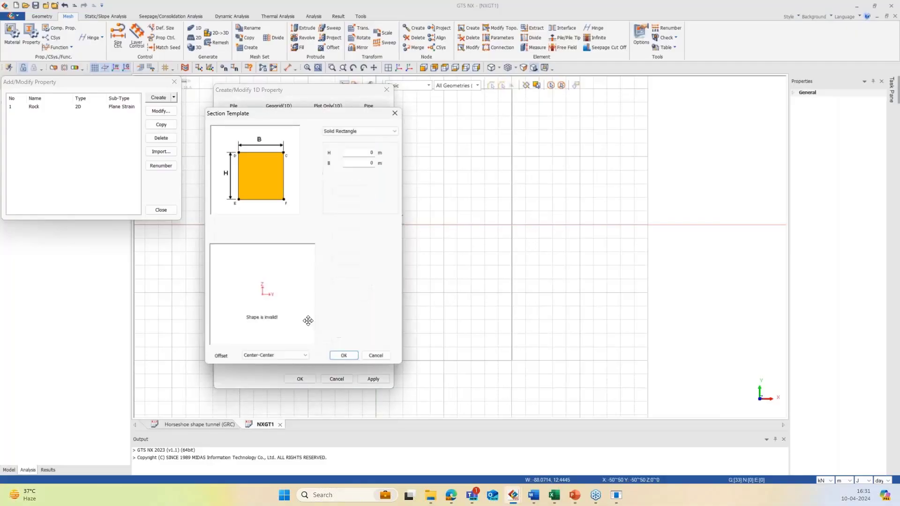
left_click(360, 153)
type("0.248")
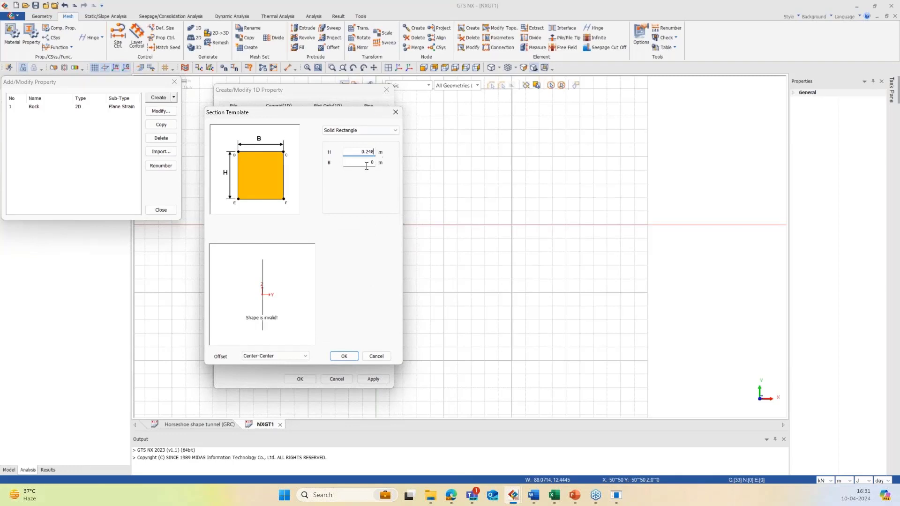
left_click(365, 162)
type("1")
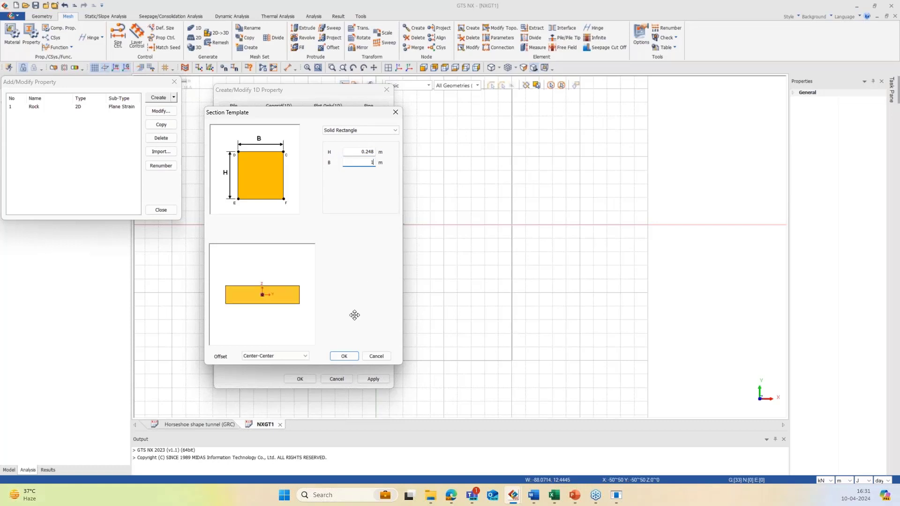
left_click(348, 357)
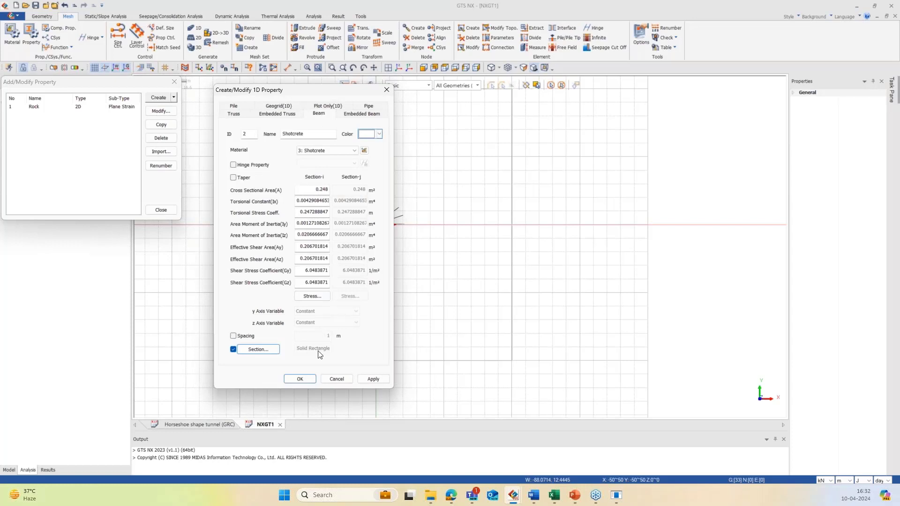
left_click(301, 379)
Start a 1D truss property named Rockbolt with constitutive behavior From Material and the Rockbolt material
left_click(174, 97)
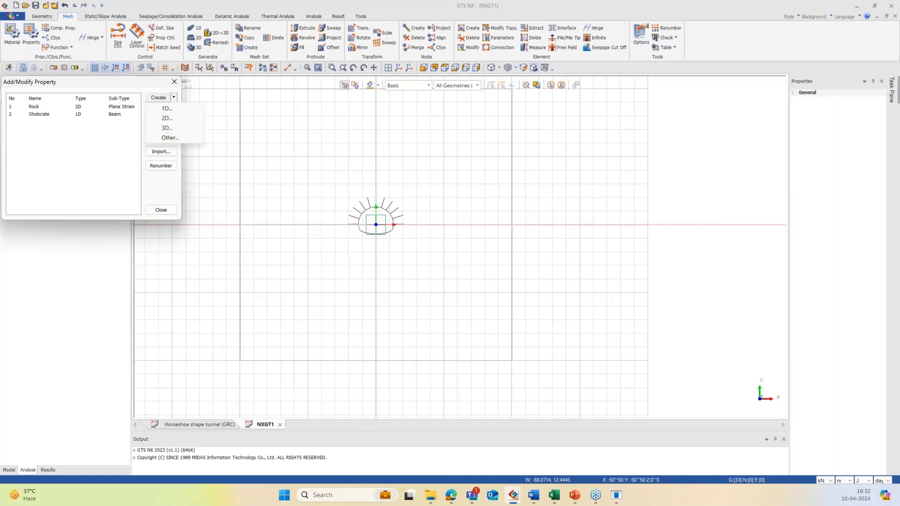
left_click(168, 108)
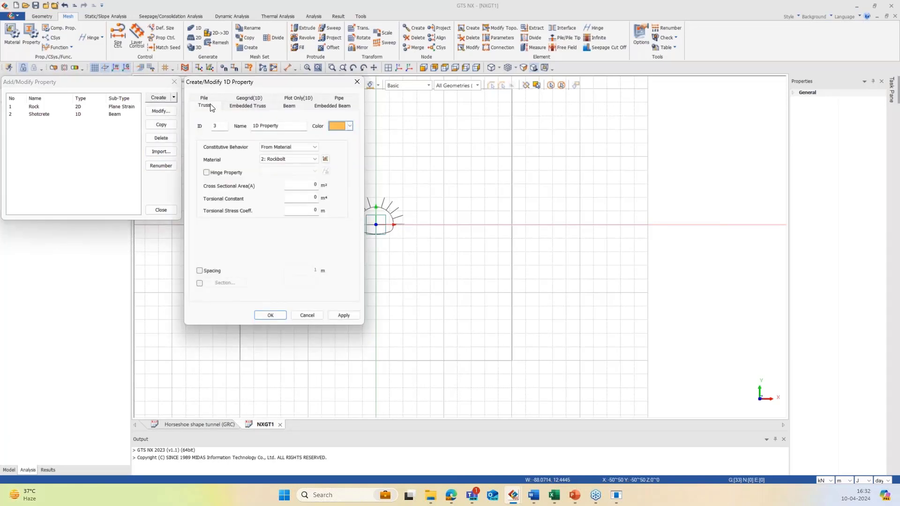
left_click_drag(279, 126, 250, 125)
type("Rockbolt")
left_click(282, 147)
left_click(293, 145)
left_click(290, 159)
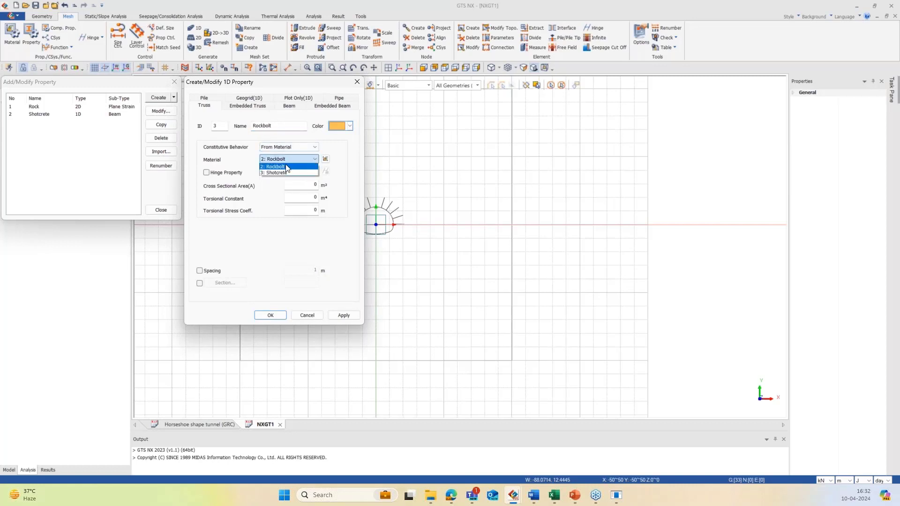
left_click(288, 167)
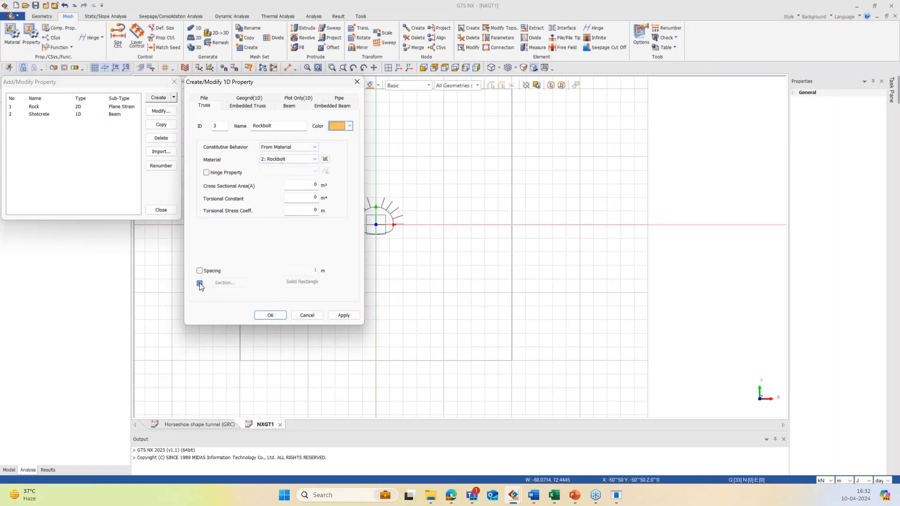
Give the Rockbolt truss a solid round section of 0.025 m diameter, save the property and close the property list
left_click(200, 284)
left_click(217, 284)
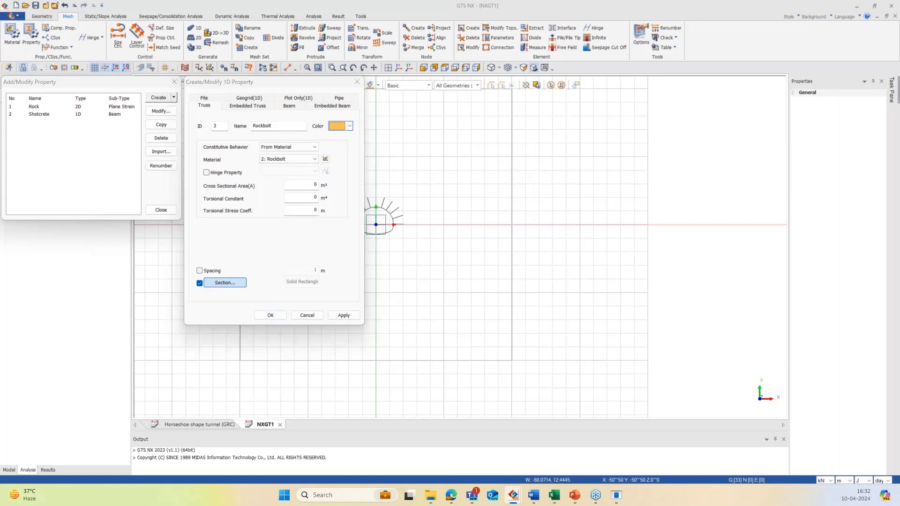
left_click(317, 95)
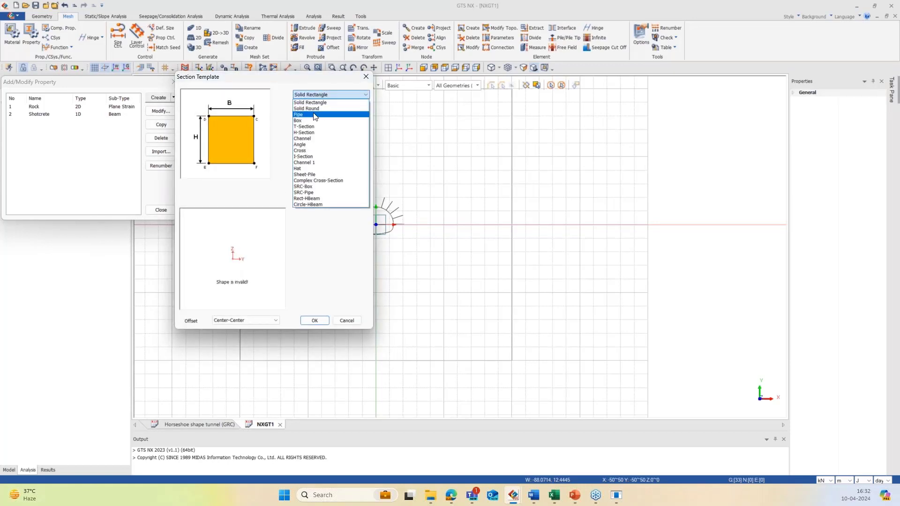
left_click(313, 109)
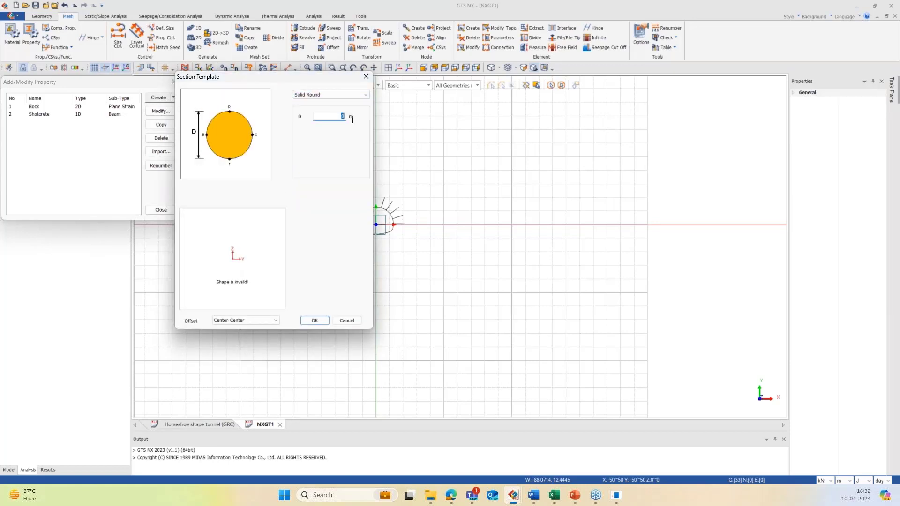
type("025")
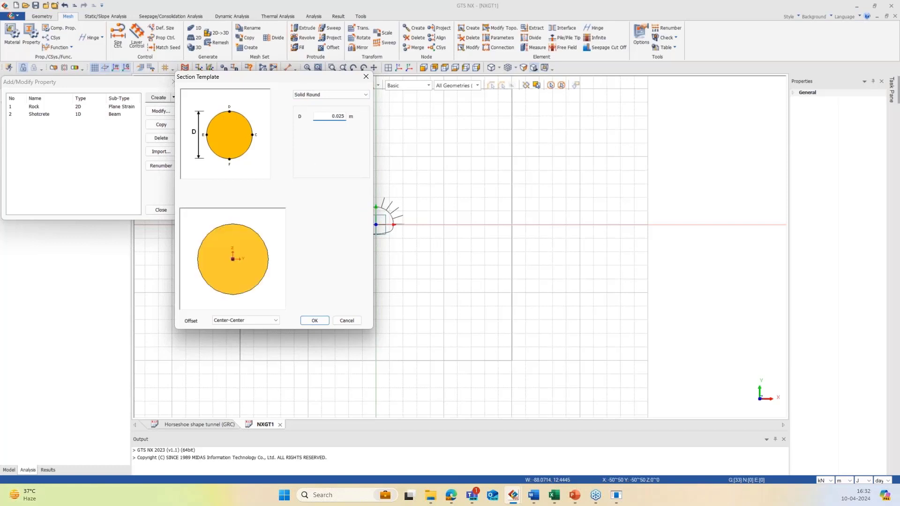
left_click(314, 321)
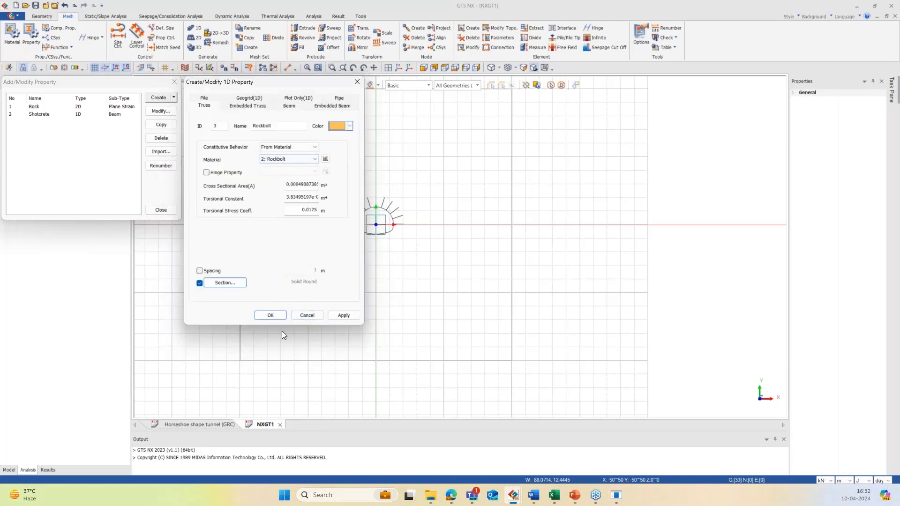
left_click(271, 316)
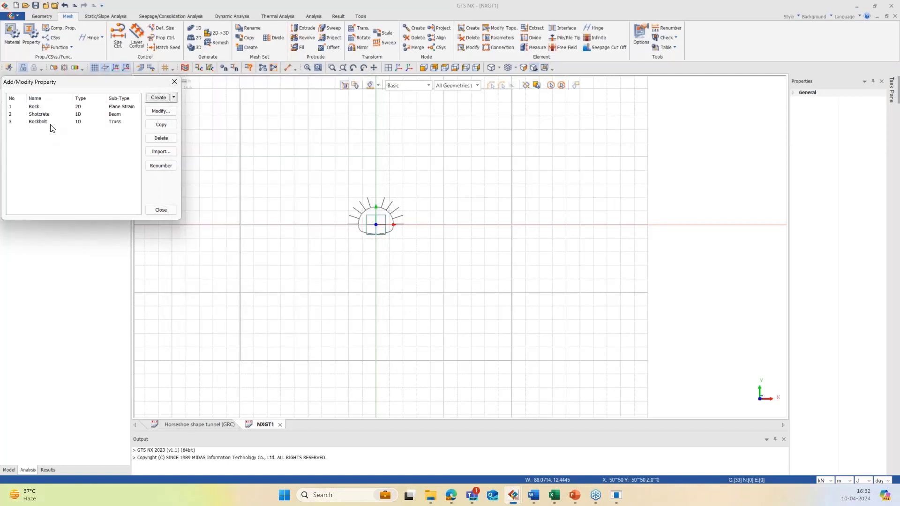
left_click(173, 82)
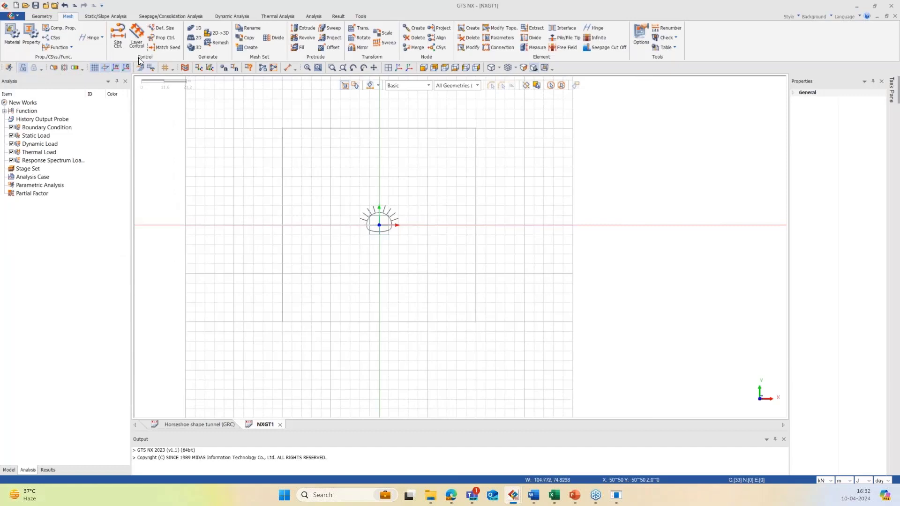
Apply an edge size control with an interval length of 0.5 m to the 11 rock bolt lines around the tunnel crown
left_click(39, 18)
scroll(376, 213, "up", 3)
left_click(68, 17)
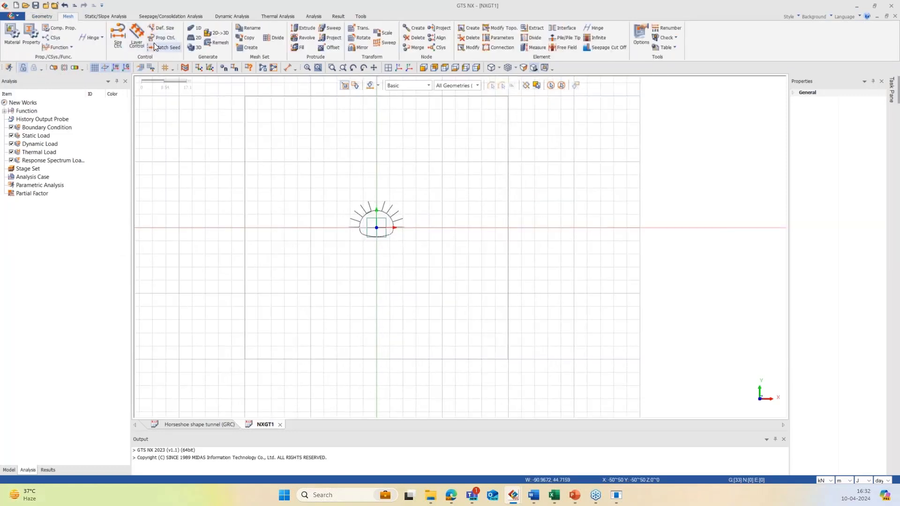
left_click(118, 43)
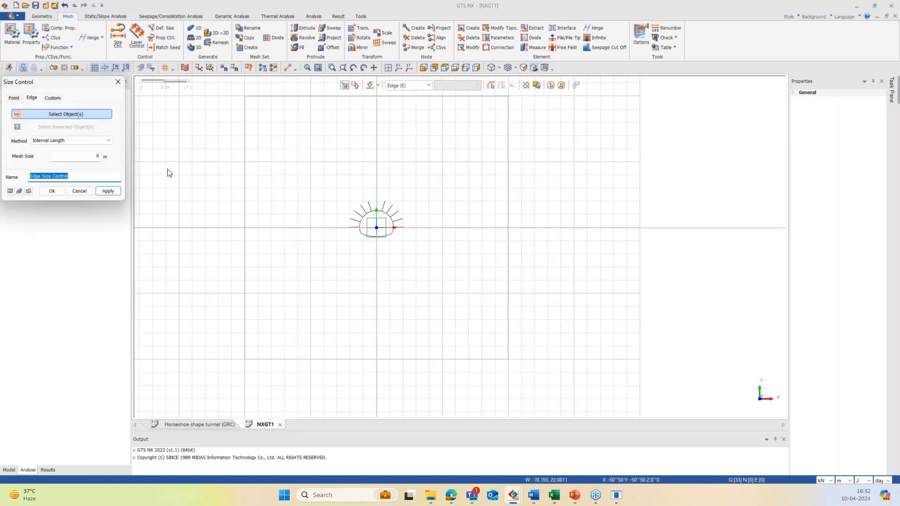
scroll(397, 224, "up", 3)
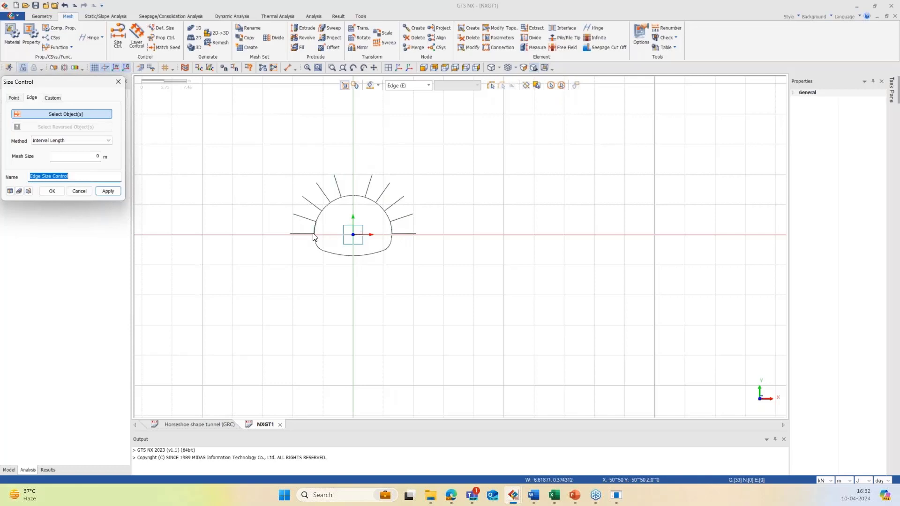
left_click(313, 234)
left_click(303, 218)
left_click(312, 204)
left_click(323, 192)
left_click(338, 187)
left_click(353, 185)
left_click(369, 186)
left_click(383, 192)
left_click(396, 204)
left_click(401, 218)
left_click(405, 233)
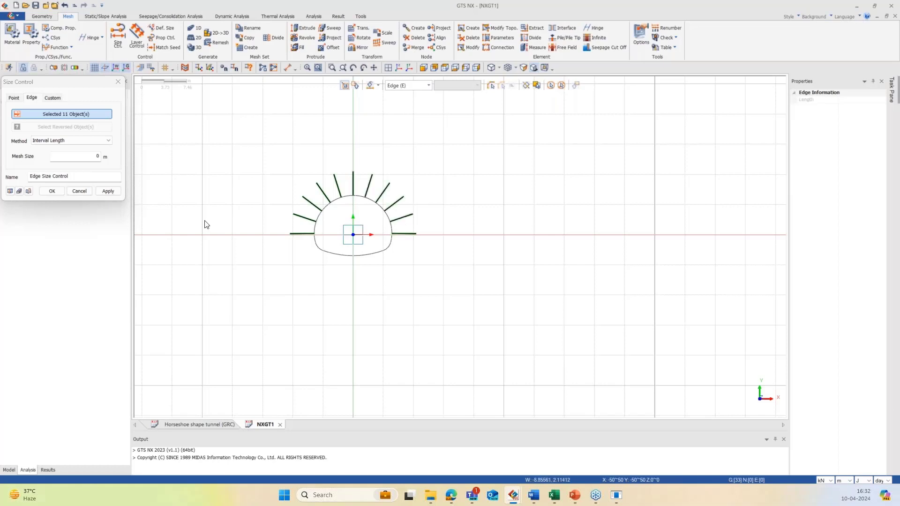
double_click(98, 156)
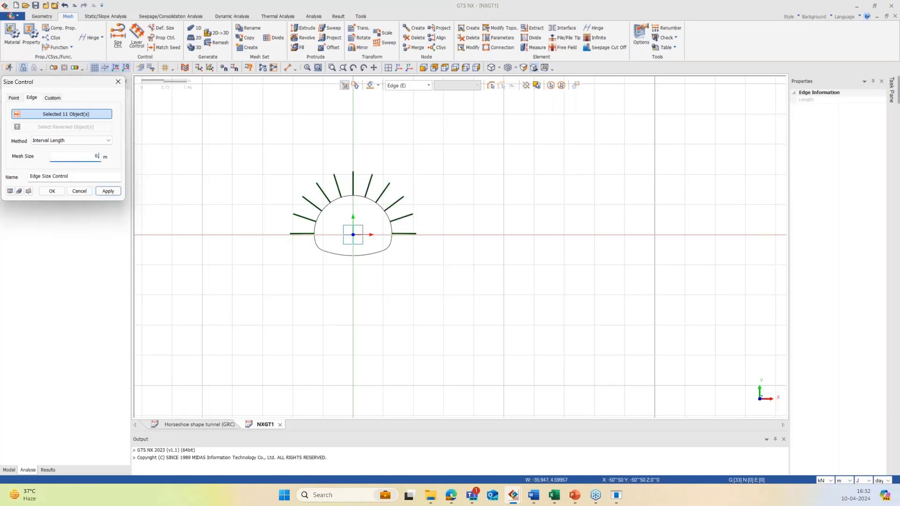
type("0.5")
left_click(106, 191)
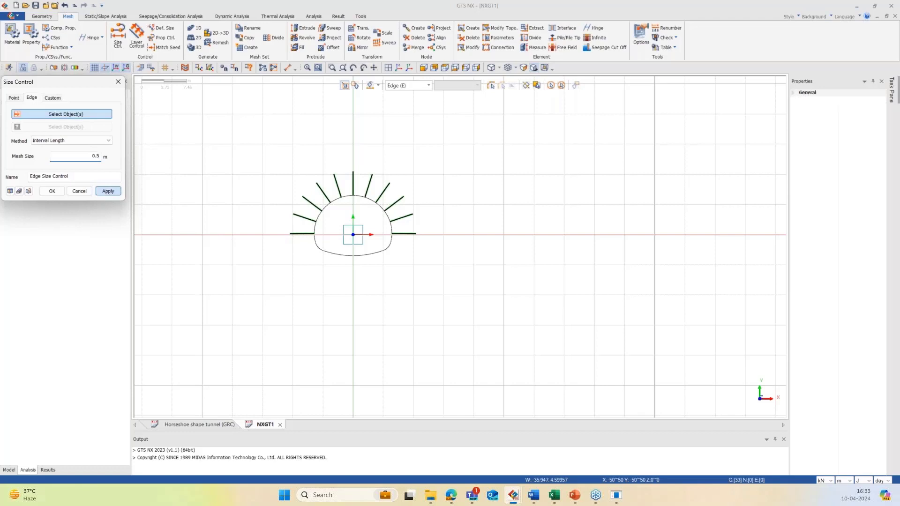
Close the size control settings and start automatic 2D mesh generation by area
left_click(118, 81)
scroll(328, 186, "up", 2)
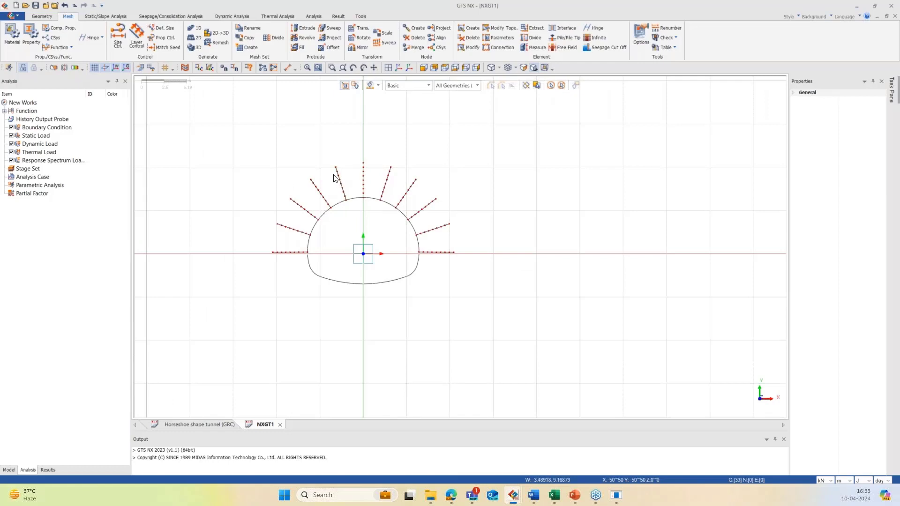
scroll(345, 194, "down", 2)
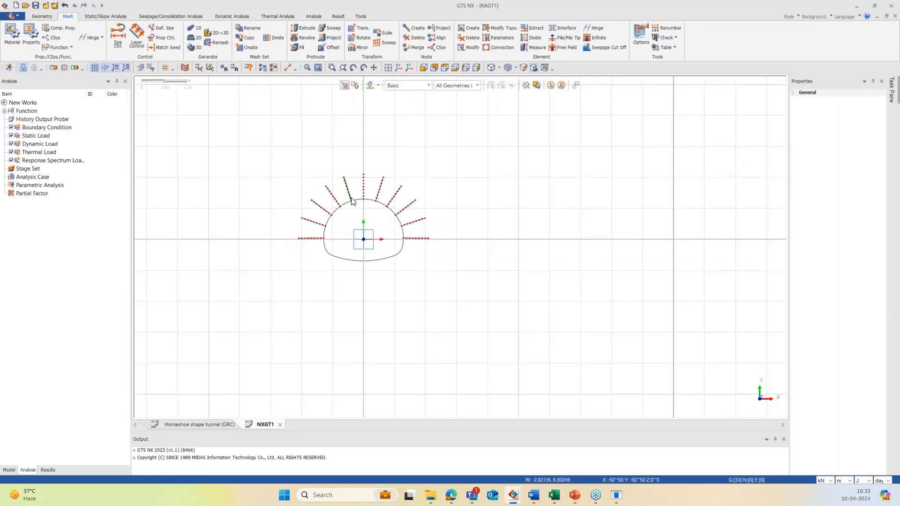
scroll(356, 210, "down", 1)
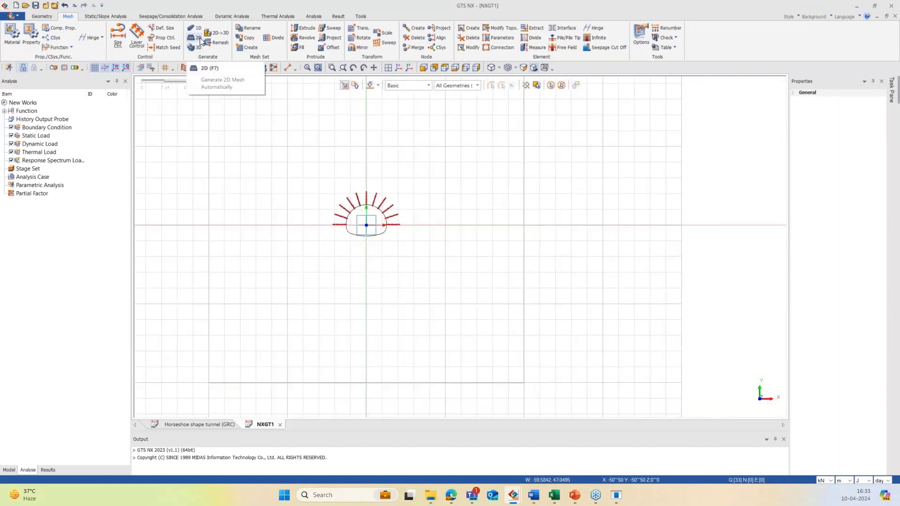
left_click(198, 37)
left_click_drag(66, 85, 104, 101)
left_click(85, 115)
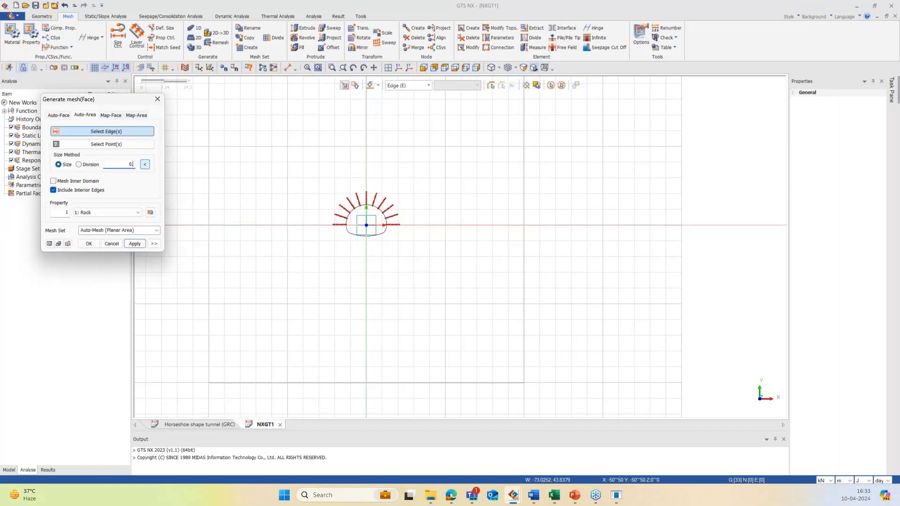
Try to mesh the tunnel section within its 18 outline edges at size 0.5 as mesh set Exc, and undo that mesh
scroll(356, 214, "up", 3)
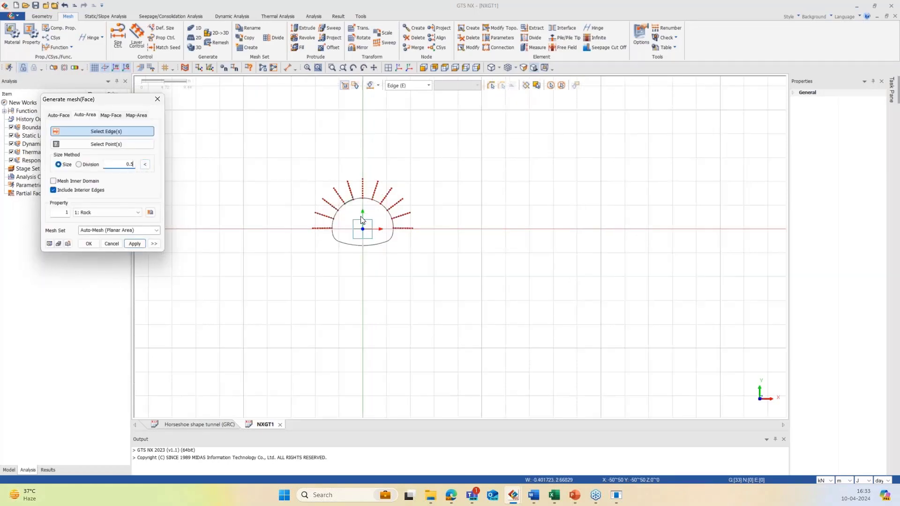
scroll(347, 222, "up", 1)
left_click_drag(307, 182, 418, 286)
left_click_drag(334, 177, 381, 211)
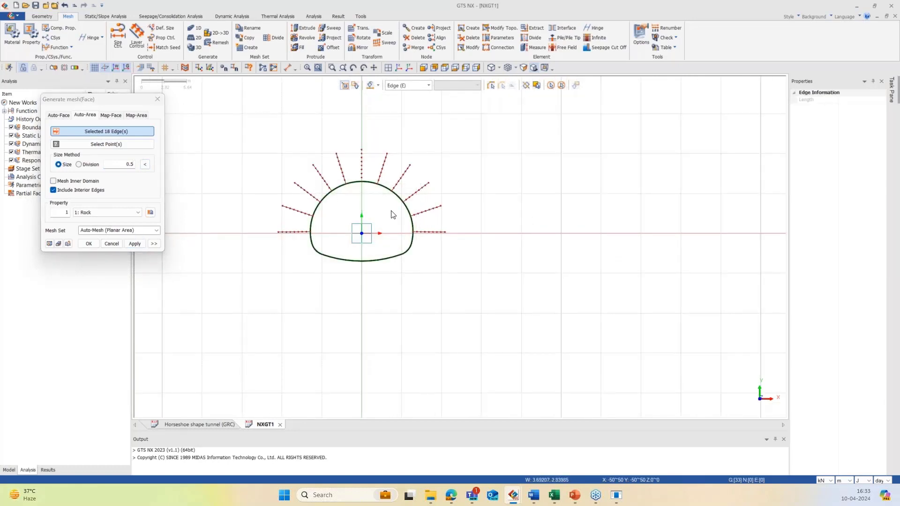
left_click(140, 230)
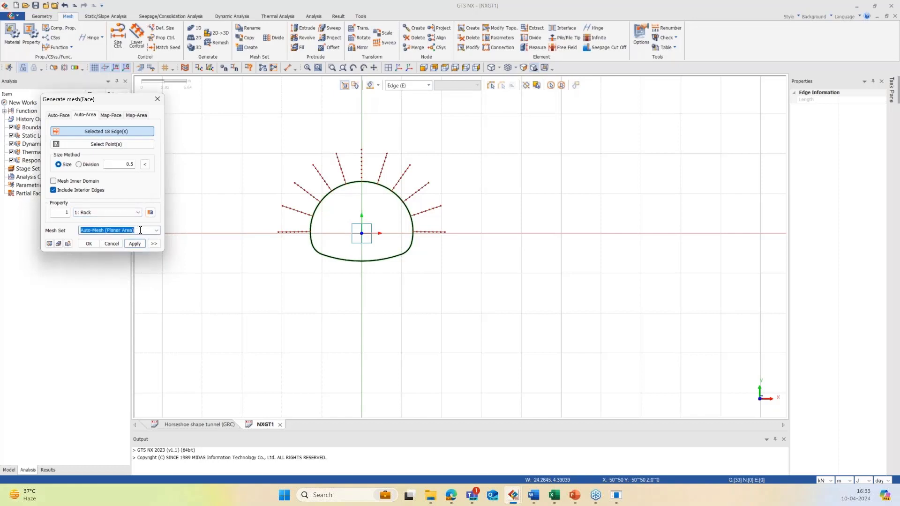
type("Exc")
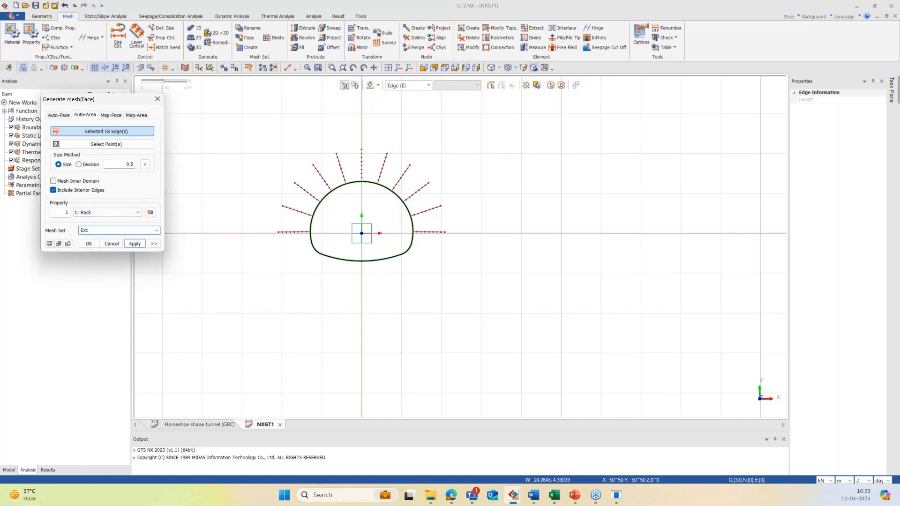
left_click(134, 244)
scroll(488, 237, "down", 2)
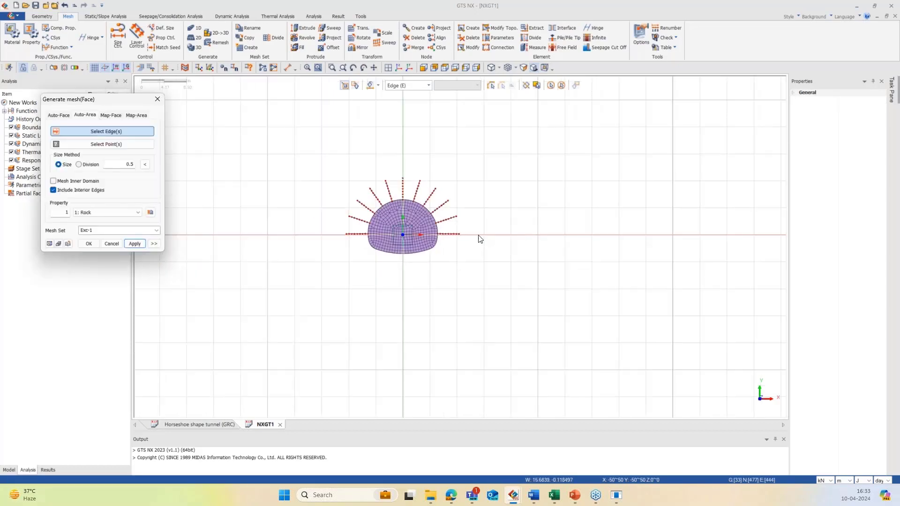
key("ctrl+z")
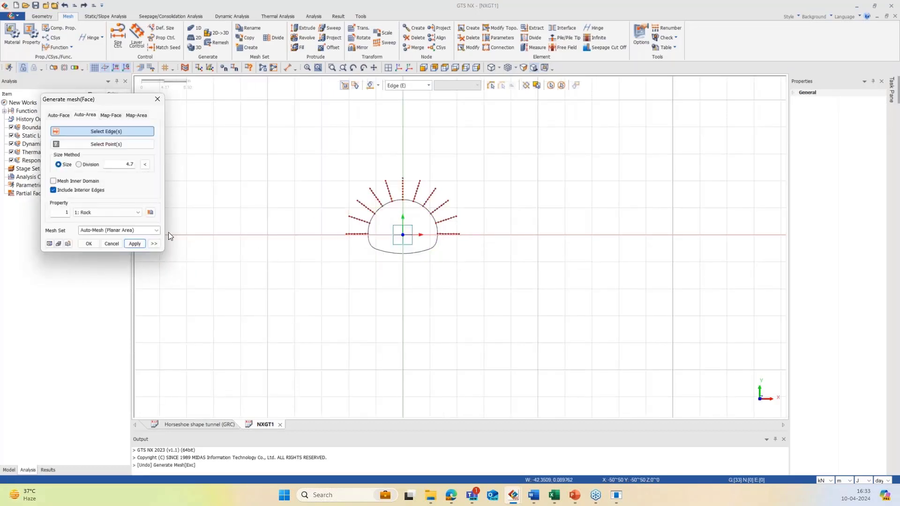
Select the 18 tunnel outline edges for meshing, with element size 0.5 and mesh set name Exc
scroll(410, 207, "up", 3)
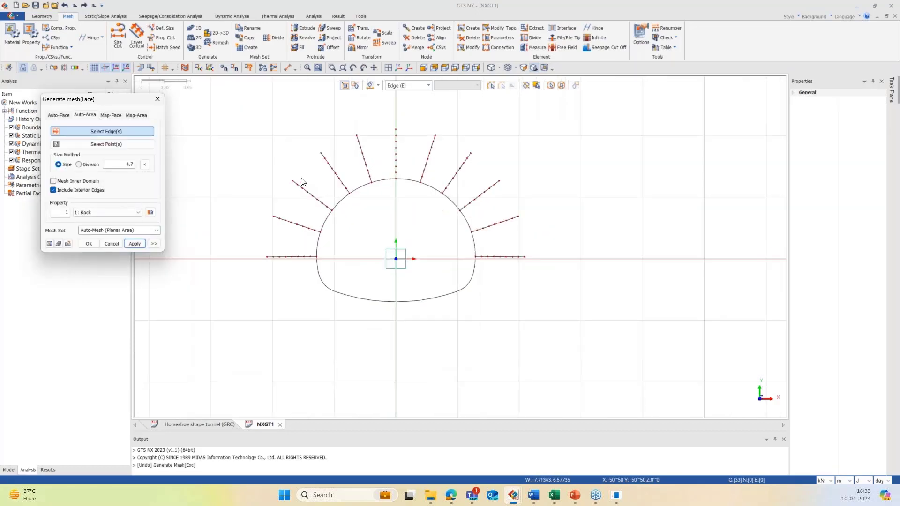
left_click_drag(301, 180, 491, 334)
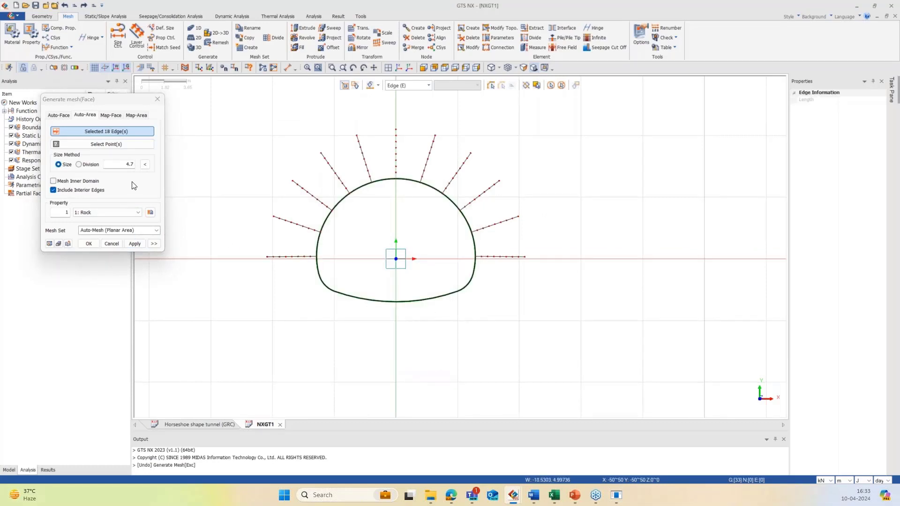
left_click(145, 164)
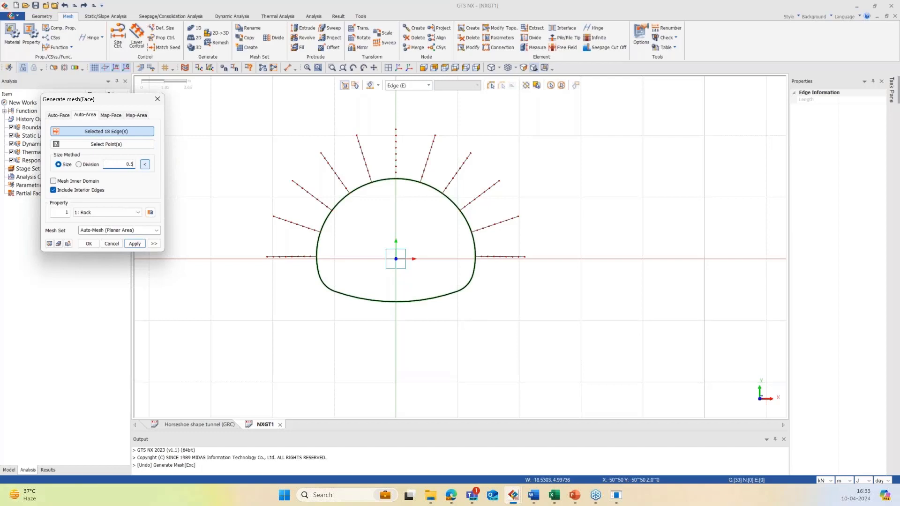
left_click_drag(135, 230, 79, 230)
type("E")
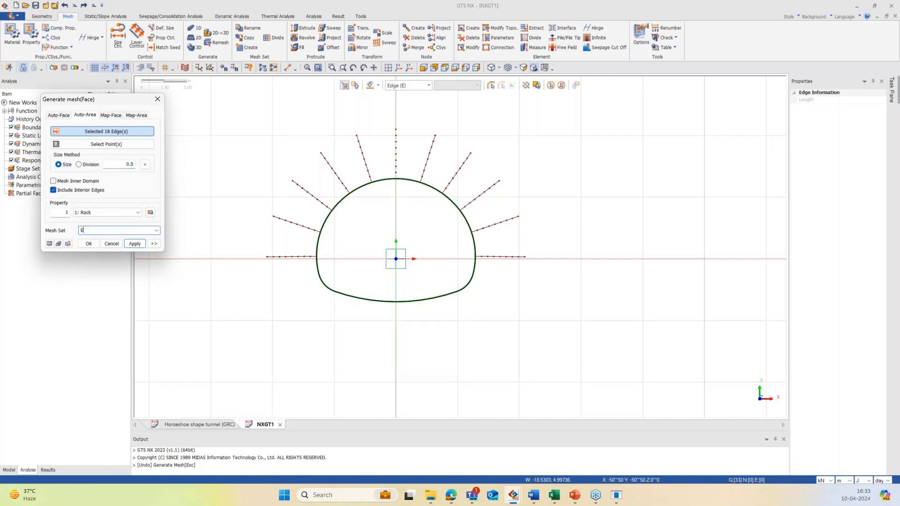
type("xc")
Set the element type to Triangle in the advanced mesh options and generate the Exc mesh
left_click(154, 243)
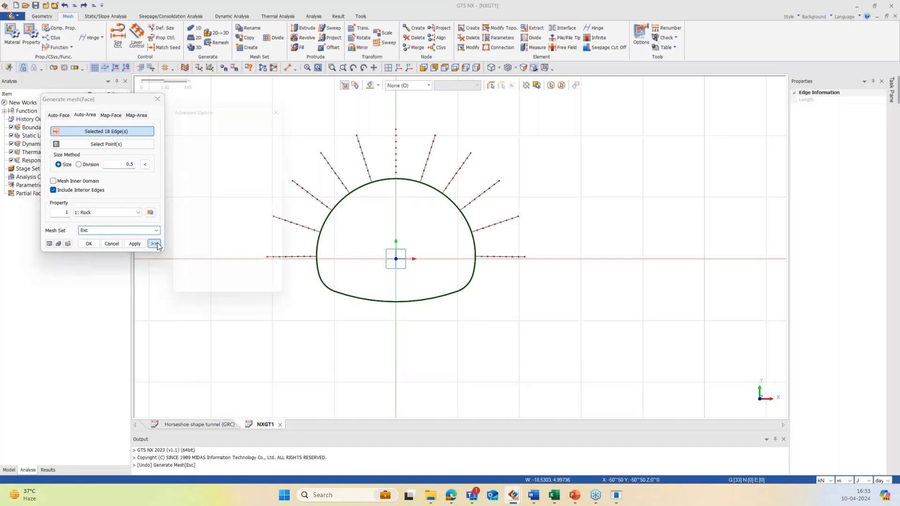
left_click(222, 240)
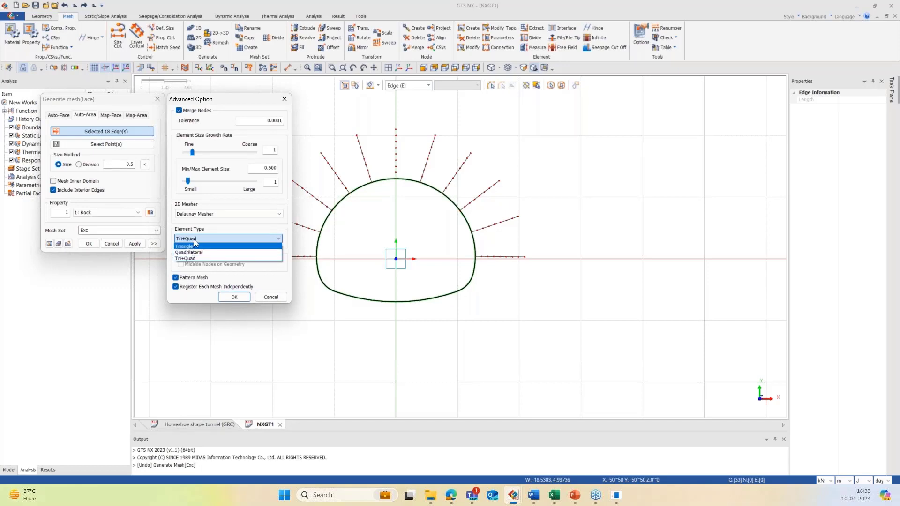
left_click(193, 239)
left_click(194, 239)
left_click(194, 248)
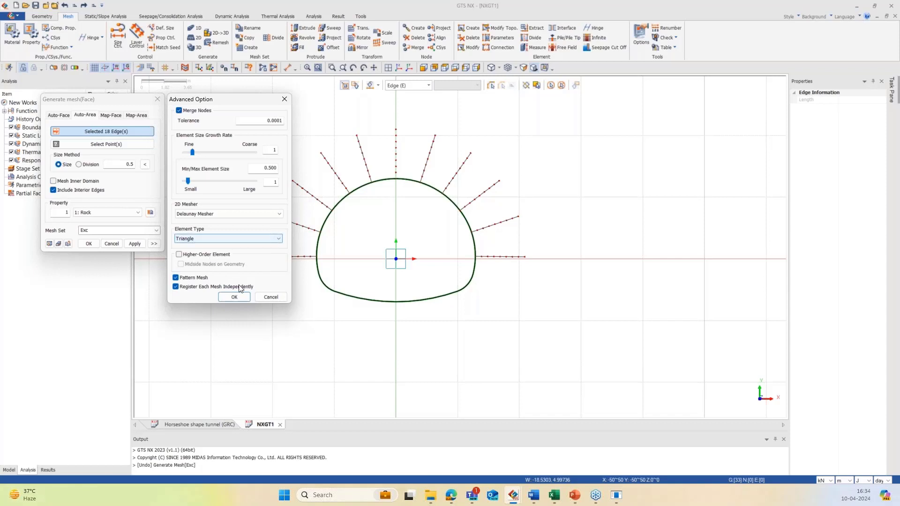
left_click(235, 296)
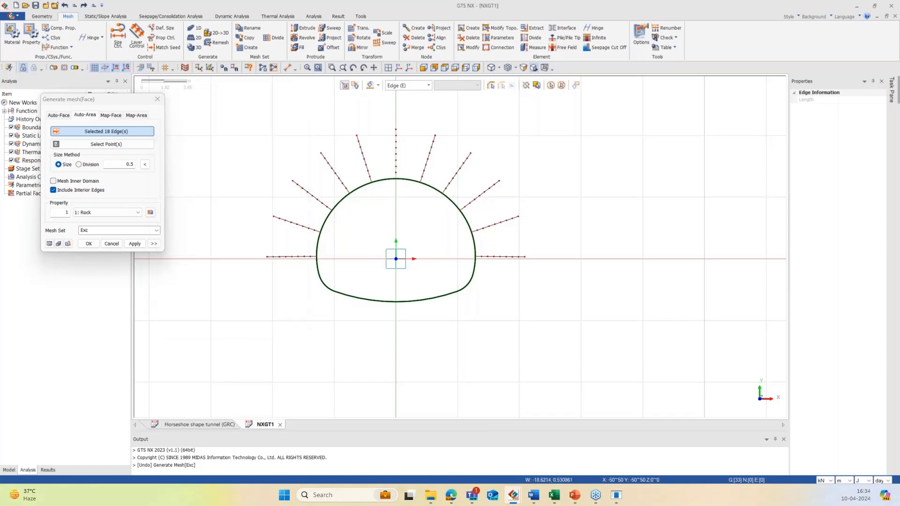
left_click(134, 243)
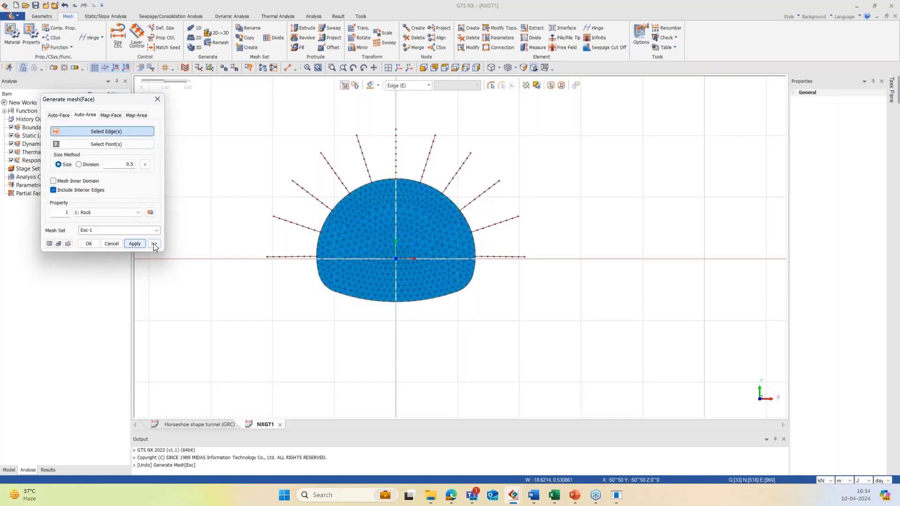
Generate the surrounding ground mesh from all 33 edges with size 2.5, the Rock property and mesh set name Rock
scroll(400, 242, "down", 3)
scroll(399, 244, "down", 4)
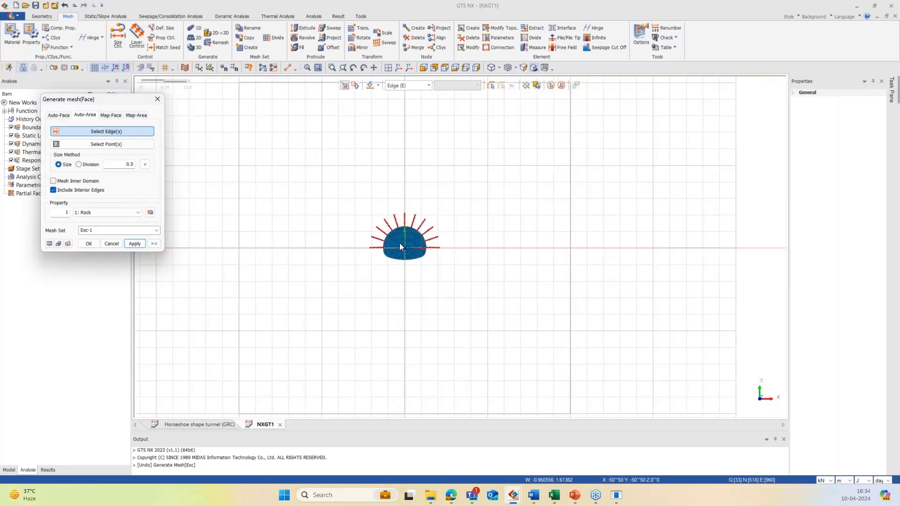
left_click_drag(228, 116, 584, 412)
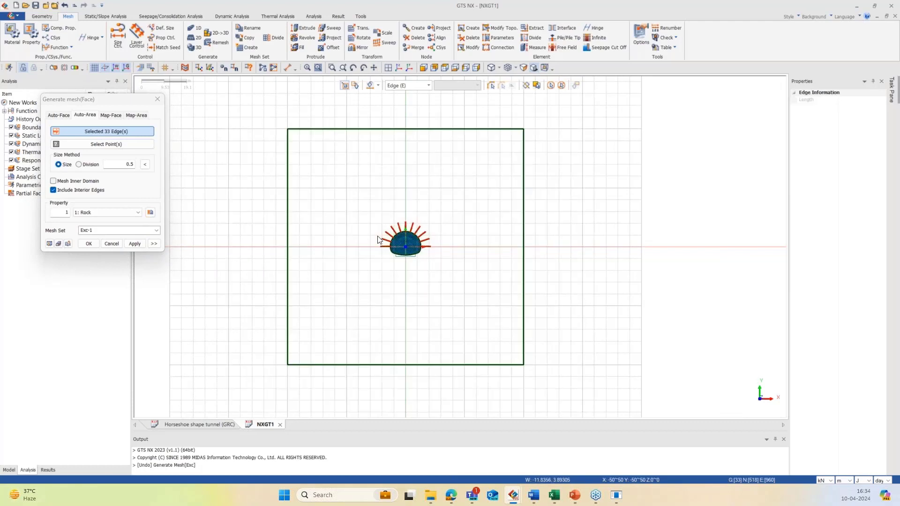
scroll(193, 203, "up", 3)
double_click(126, 164)
type("2.5")
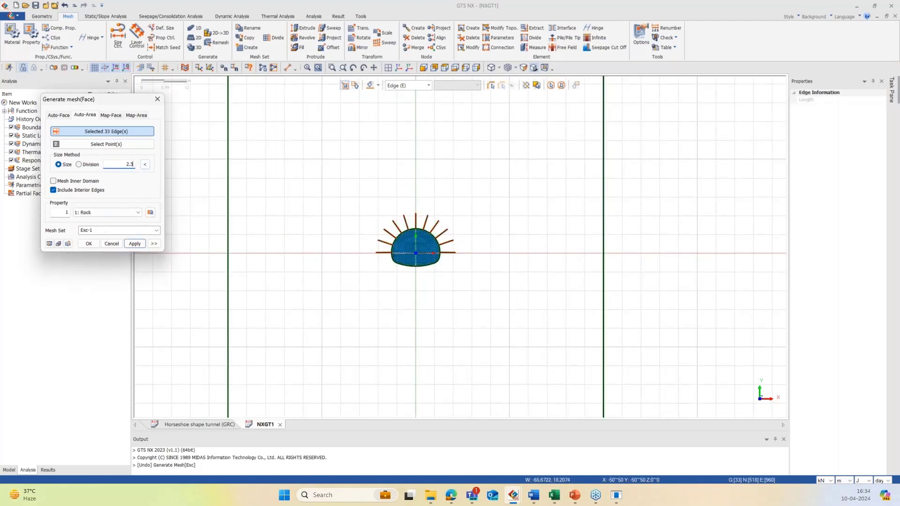
double_click(100, 230)
type("Rock")
left_click(139, 246)
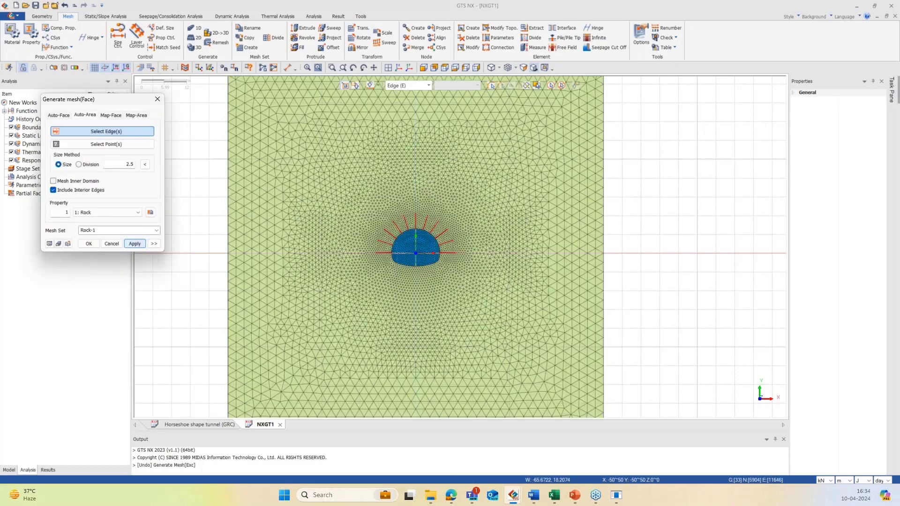
Examine the mesh density and node alignment around the tunnel boundary and rock bolt lines
scroll(404, 232, "up", 2)
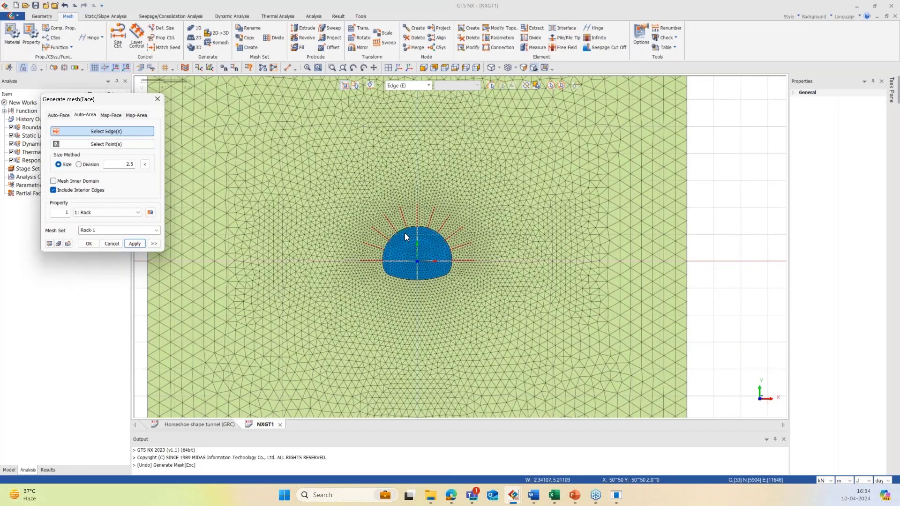
scroll(404, 232, "up", 2)
scroll(366, 218, "up", 3)
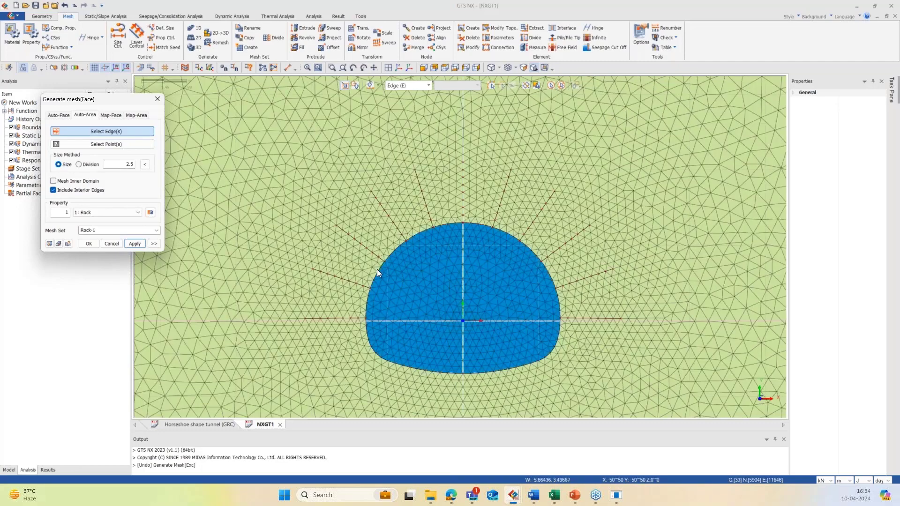
scroll(377, 271, "up", 2)
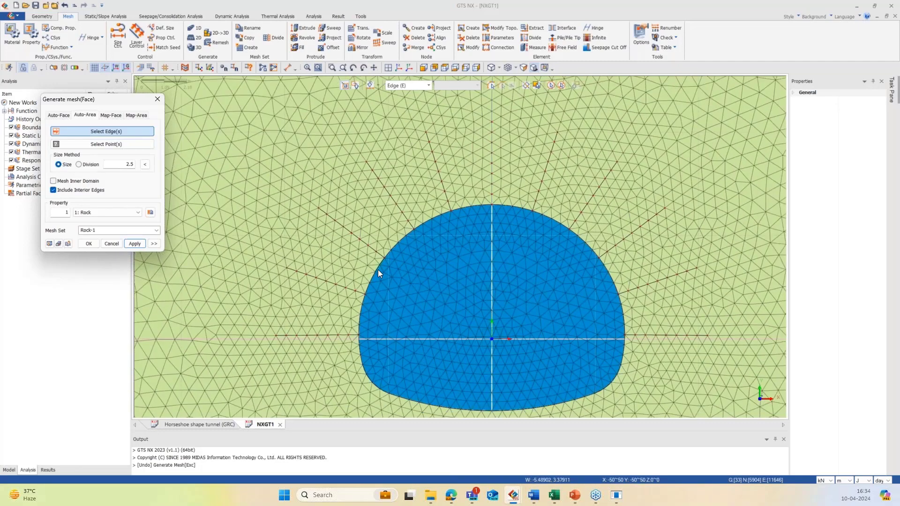
scroll(385, 205, "up", 1)
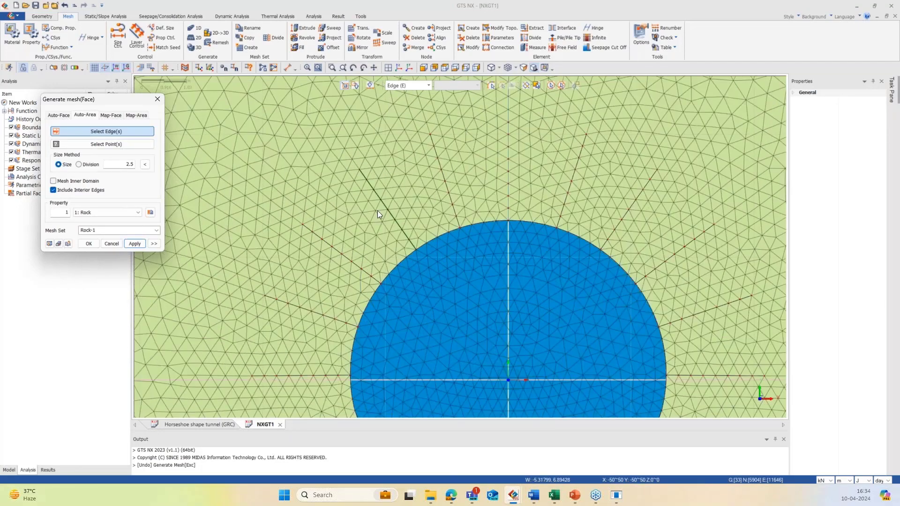
scroll(385, 212, "down", 3)
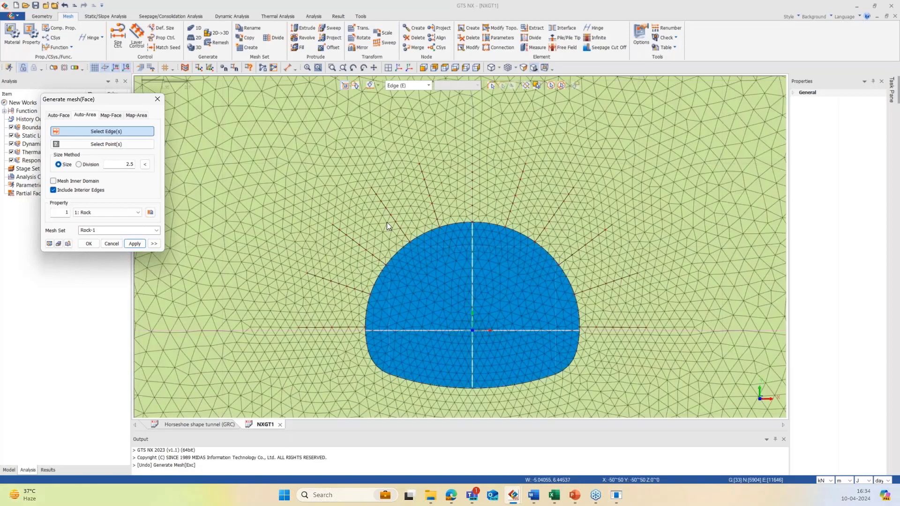
scroll(387, 222, "down", 5)
scroll(396, 250, "down", 2)
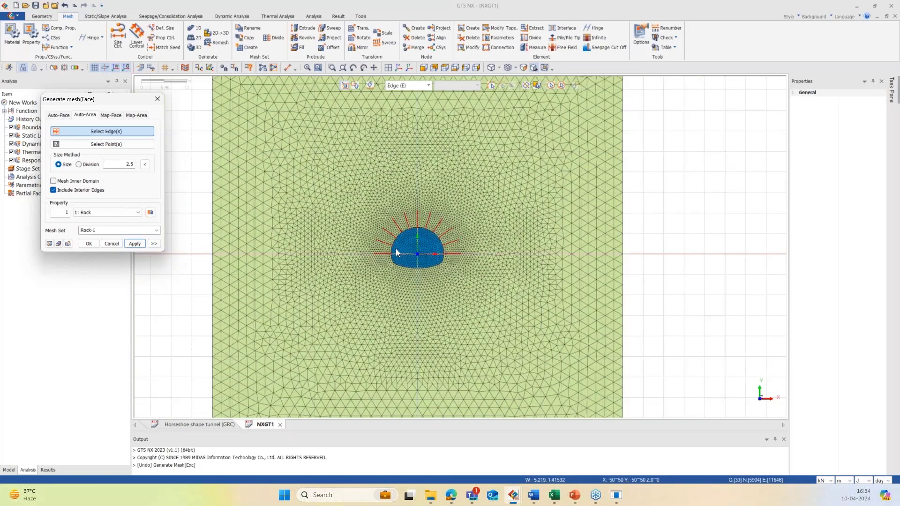
scroll(396, 252, "down", 1)
scroll(401, 240, "up", 1)
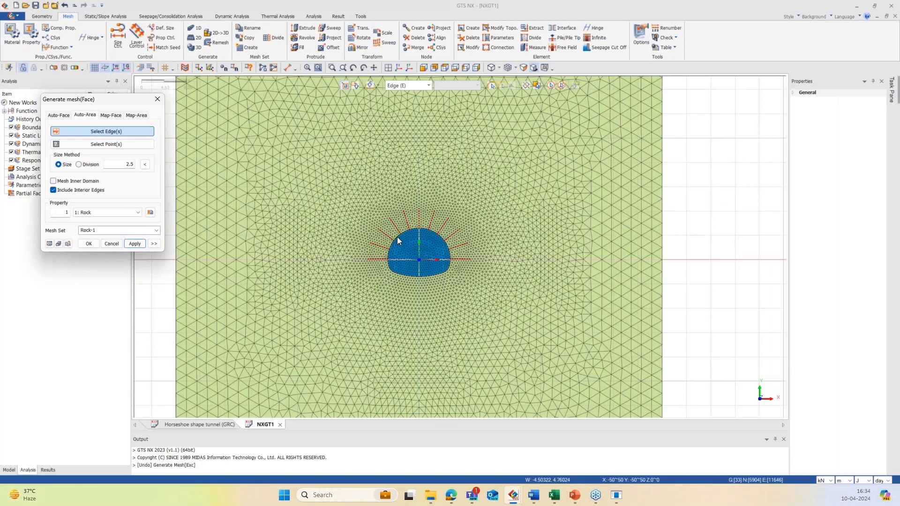
scroll(397, 237, "up", 1)
Close mesh generation and hide the edge size control markers in the model tree
left_click(158, 99)
left_click(5, 185)
left_click(11, 210)
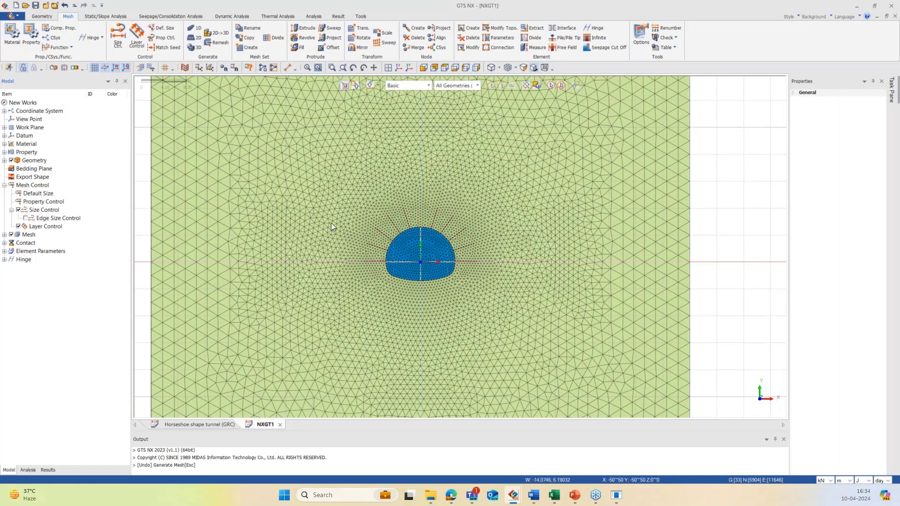
Start extracting edge elements with the Rockbolt property and select the 11 rock bolt lines around the tunnel
left_click(532, 28)
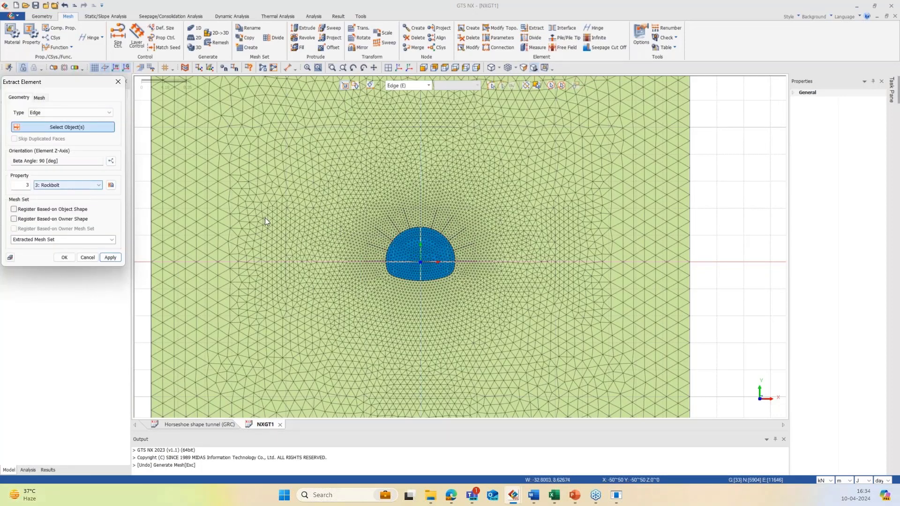
left_click(375, 260)
left_click(379, 247)
left_click(385, 235)
left_click(395, 224)
left_click(407, 217)
left_click(421, 216)
left_click(434, 219)
left_click(444, 224)
left_click(459, 231)
left_click(465, 247)
left_click(466, 261)
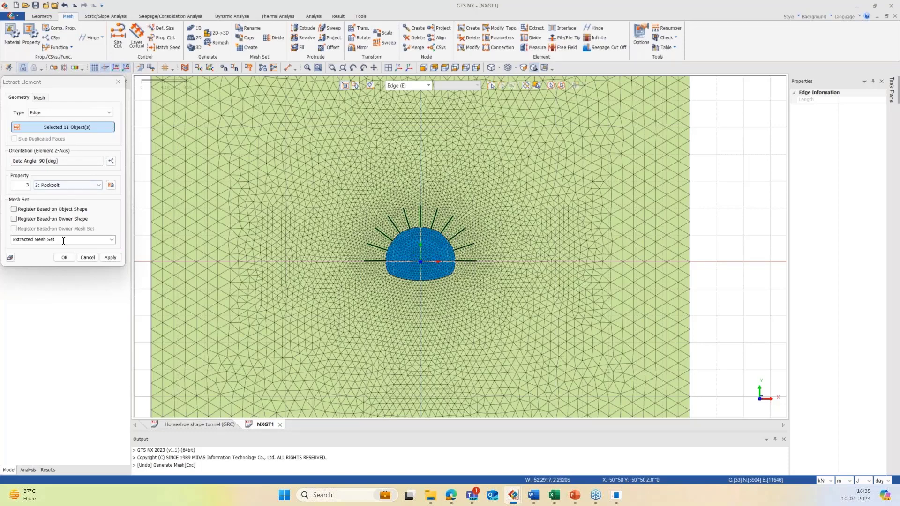
Name the extracted mesh set Rockbolt and create its elements
left_click_drag(63, 240, 5, 237)
type("Rockbol")
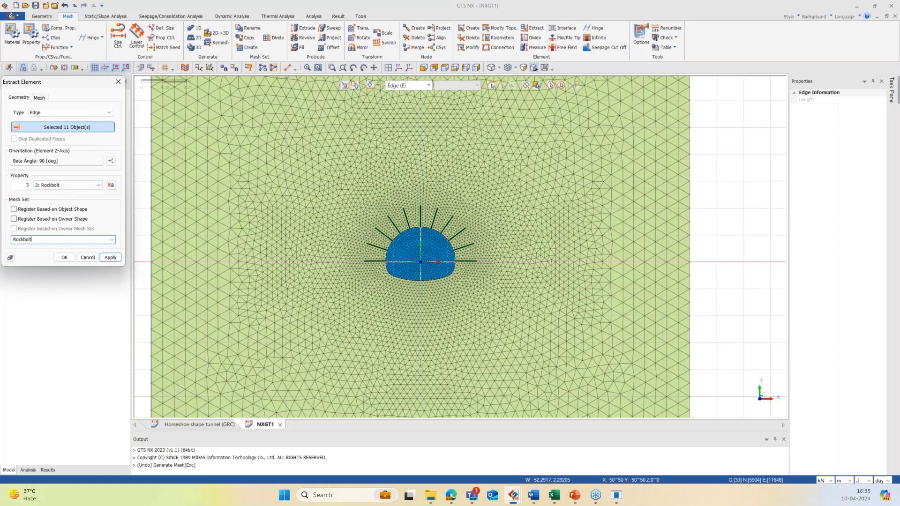
type("t")
left_click(111, 257)
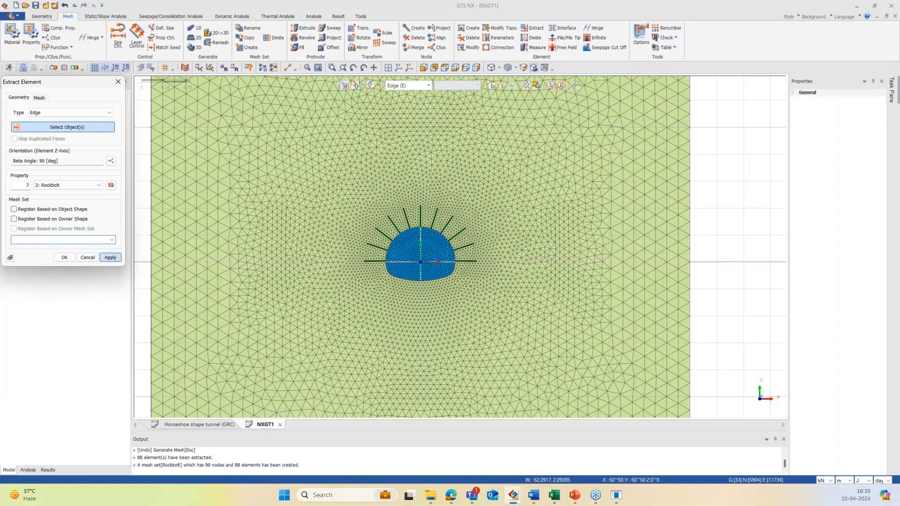
Close the element extraction and set the Rockbolt mesh set's colour to pink (FF1493)
scroll(427, 230, "up", 1)
scroll(428, 229, "up", 3)
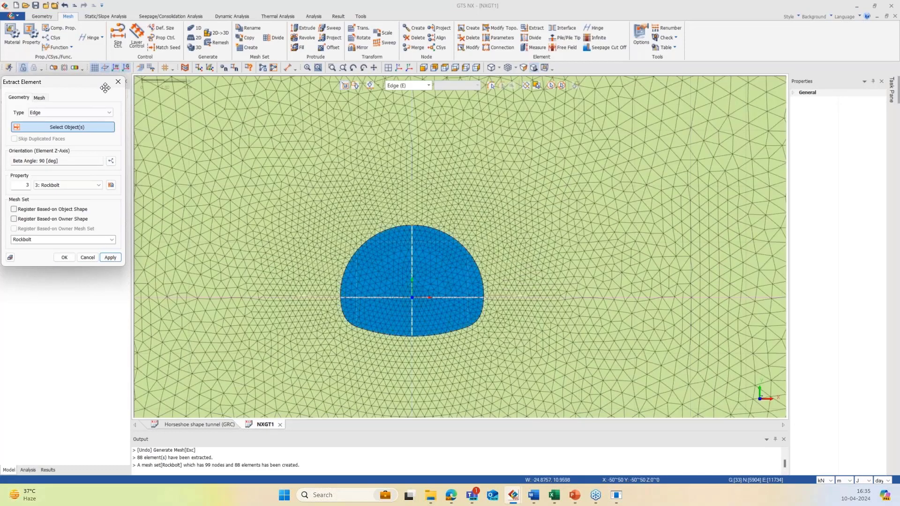
left_click(87, 258)
left_click(40, 268)
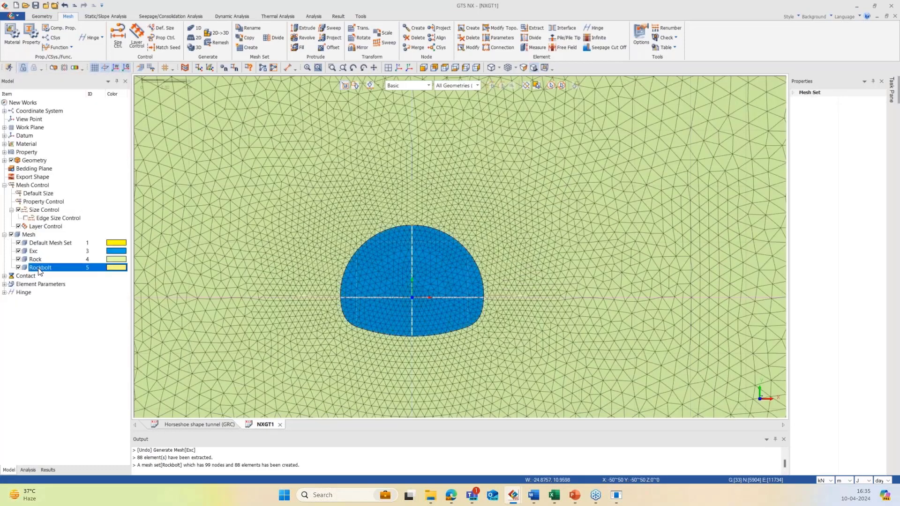
left_click(882, 114)
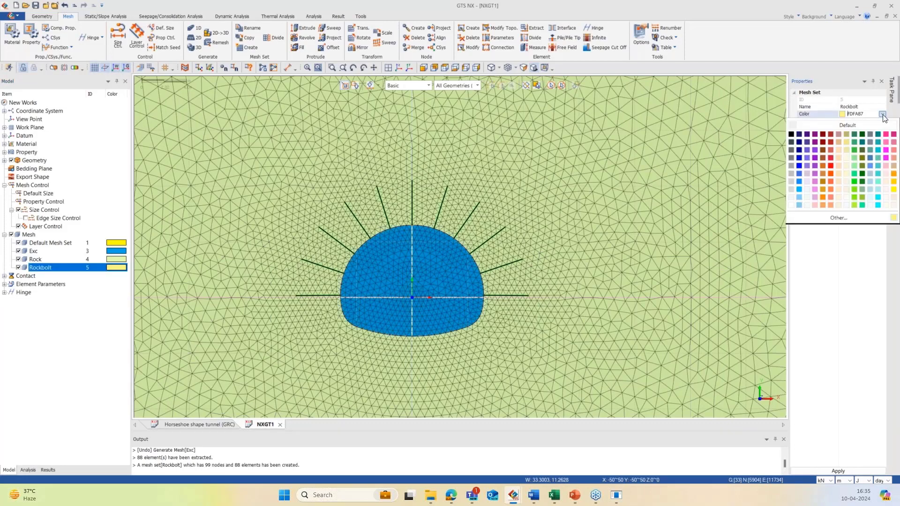
left_click(888, 139)
left_click(845, 473)
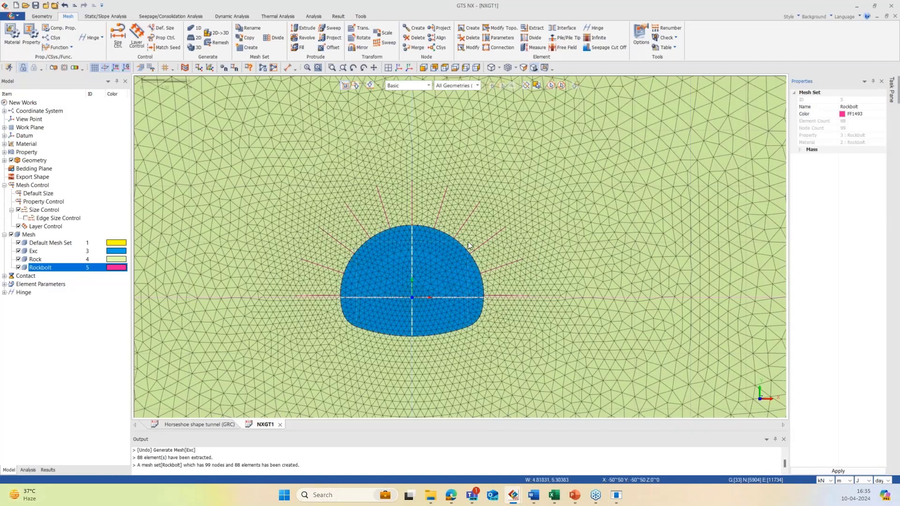
Start extracting edge elements with the Shotcrete property and select all edges along the tunnel's outer boundary
left_click(534, 29)
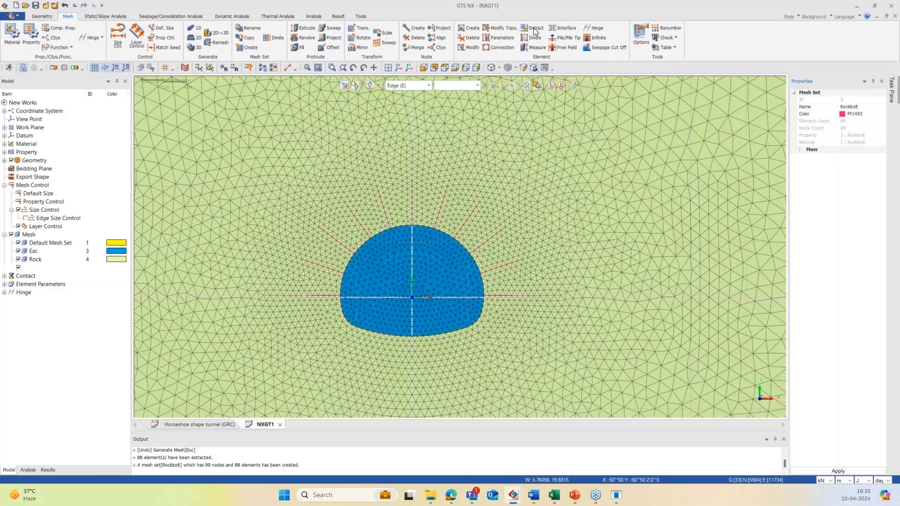
left_click(145, 199)
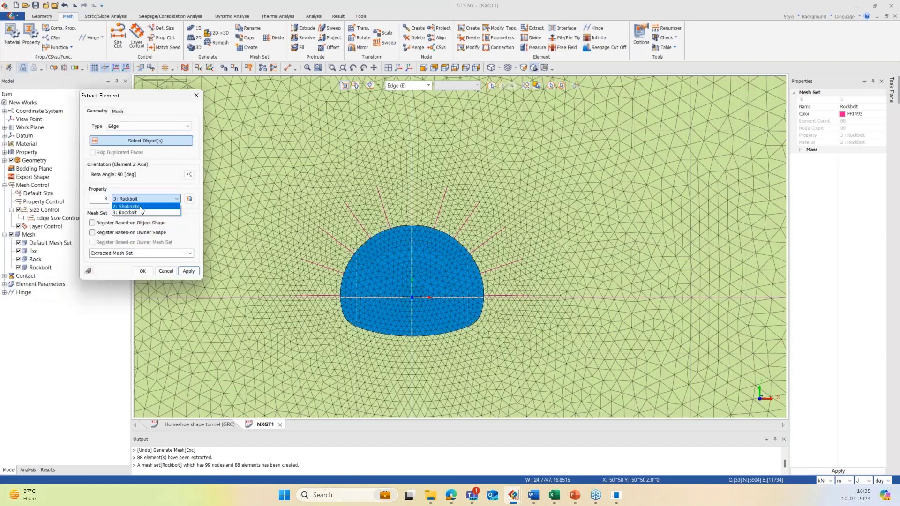
left_click(140, 207)
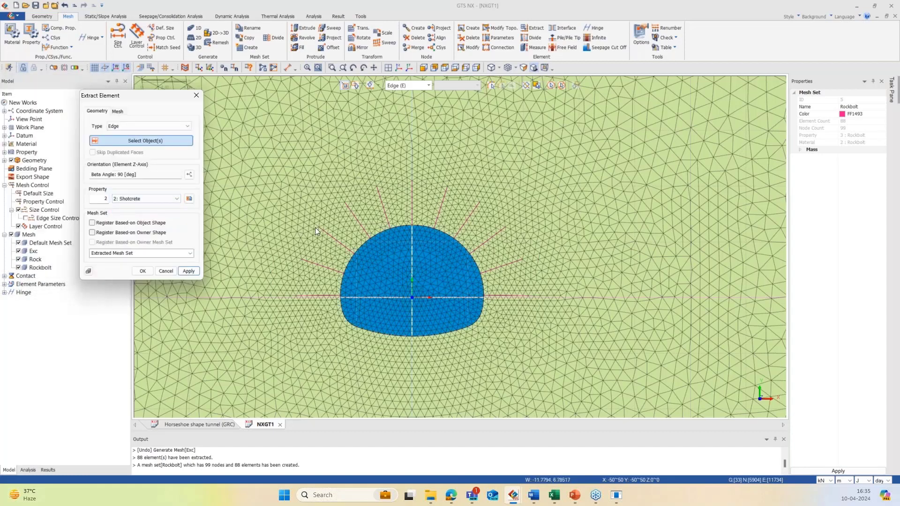
scroll(378, 263, "up", 3)
left_click_drag(307, 208, 506, 384)
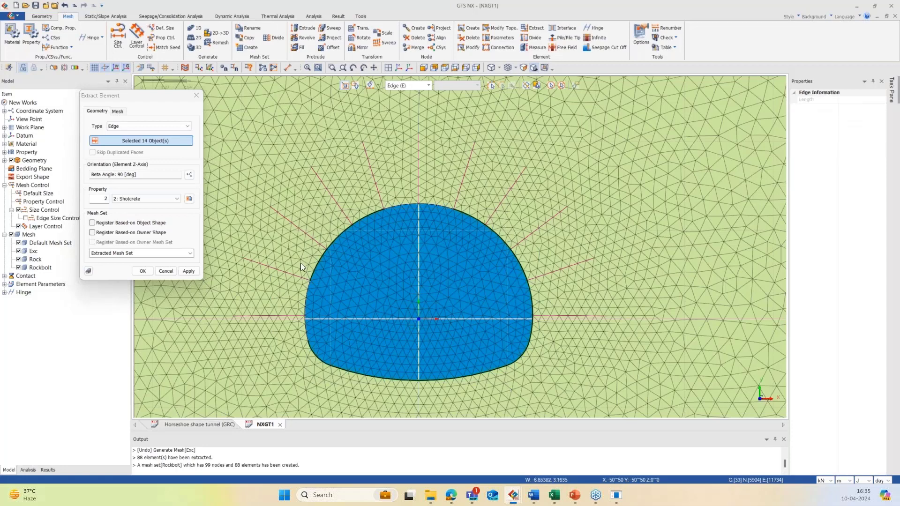
left_click(329, 332)
left_click(461, 246)
scroll(461, 247, "down", 3)
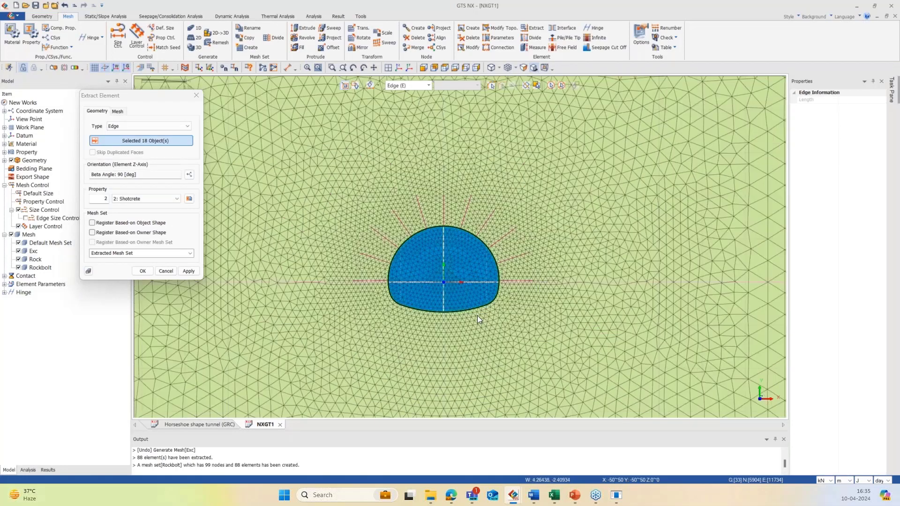
Name the extracted mesh set Shotcrete, create its elements and close the extraction
left_click(136, 253)
type("Shotcrete")
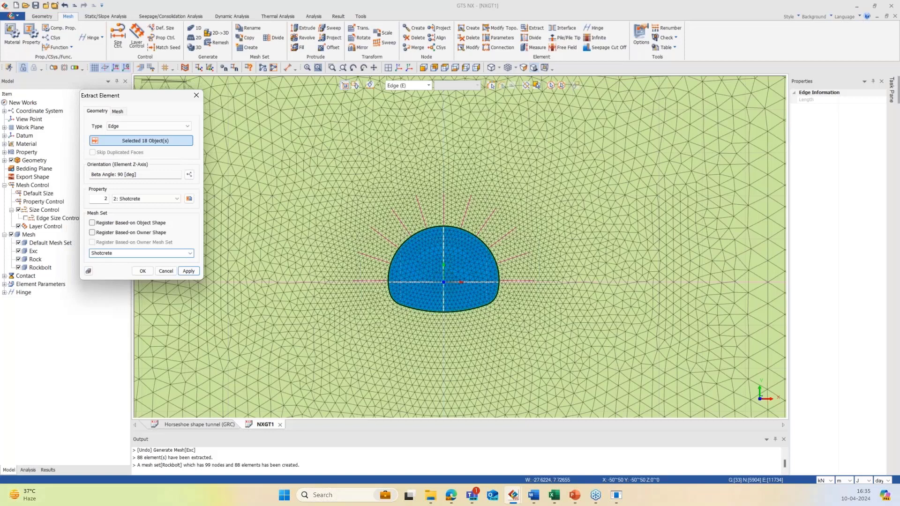
left_click(187, 271)
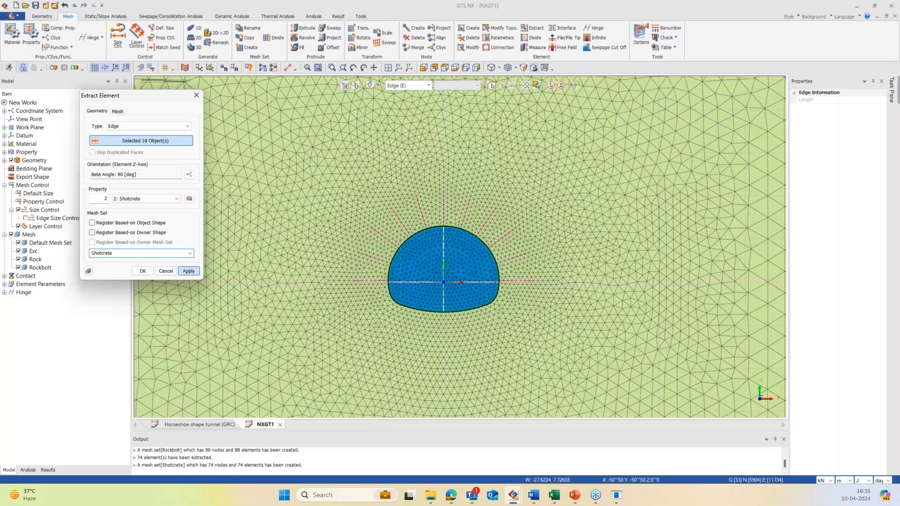
left_click(196, 98)
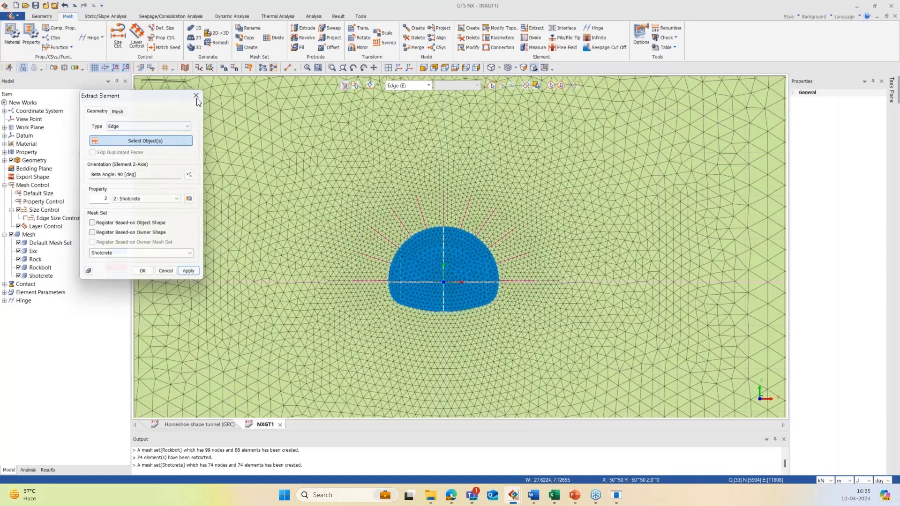
Add a self-weight gravity load with Gy -1 in a load set named SW
scroll(417, 261, "down", 2)
scroll(416, 261, "down", 2)
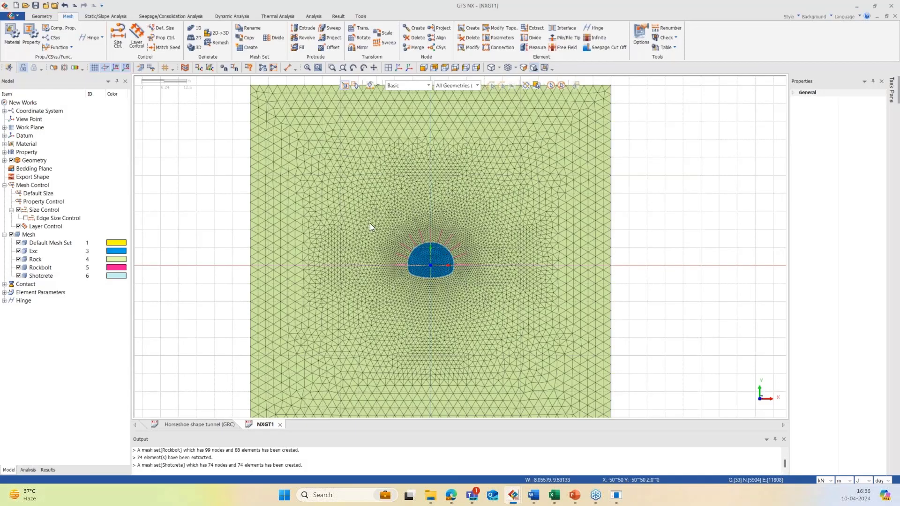
scroll(370, 224, "down", 2)
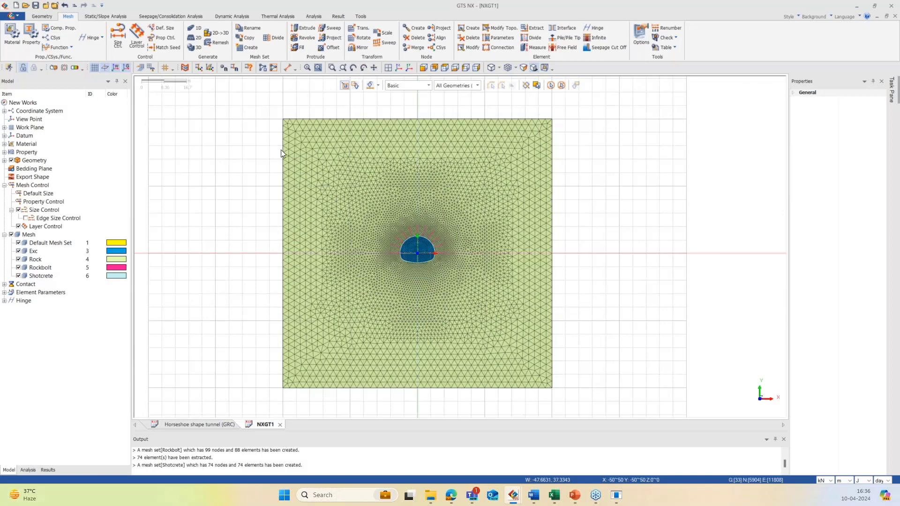
left_click(106, 16)
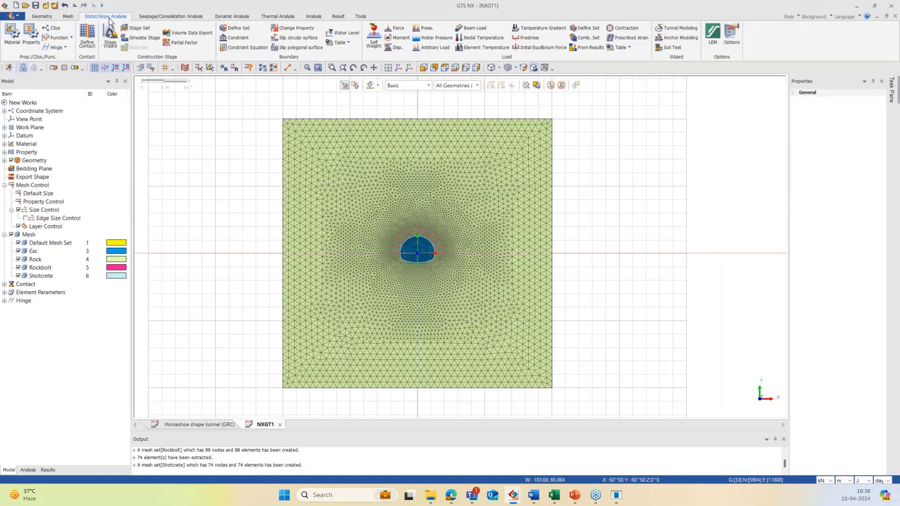
left_click(374, 47)
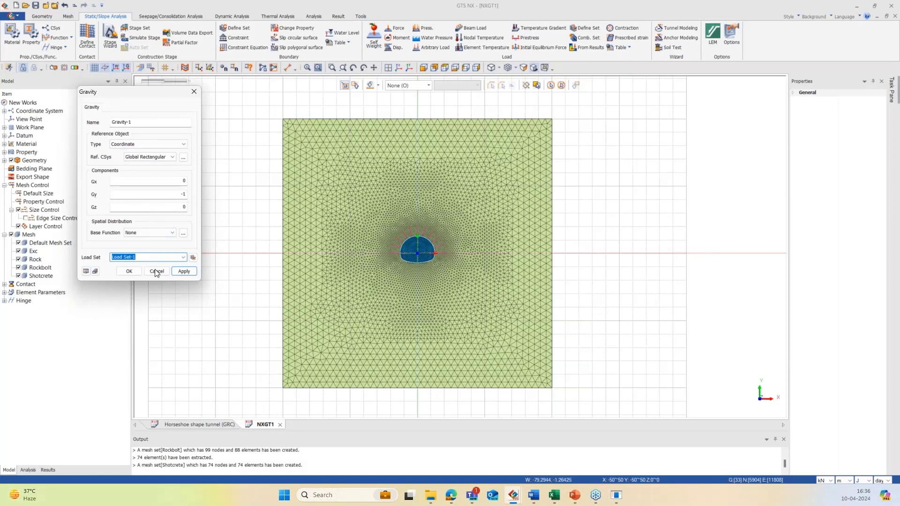
type("SW")
left_click(184, 272)
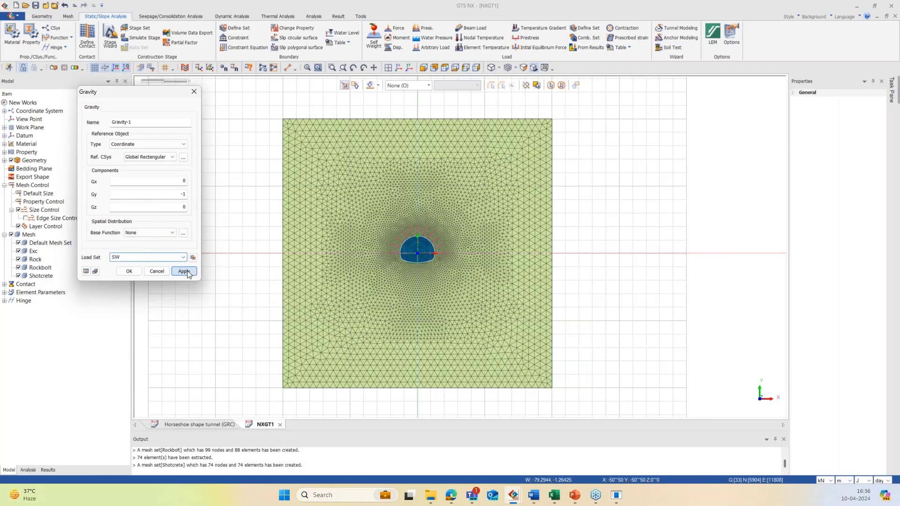
left_click(190, 94)
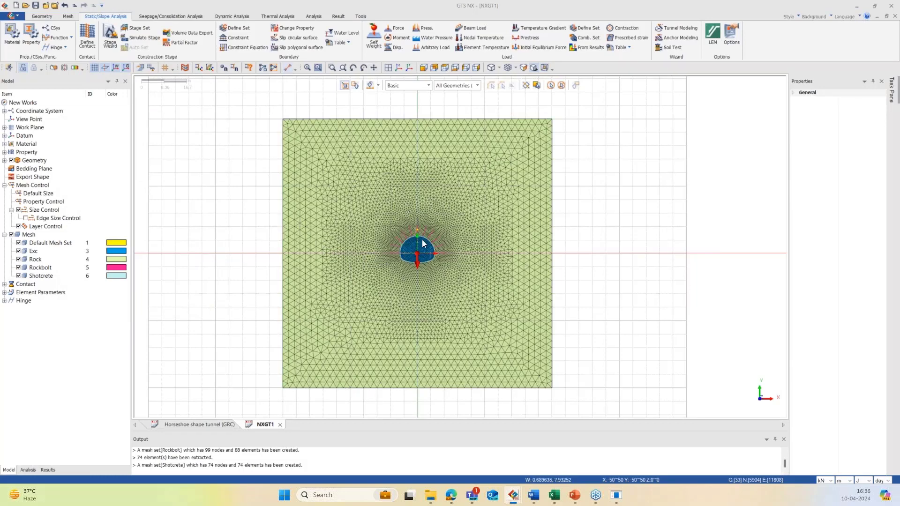
Measure the vertical distance from the tunnel to the top edge of the ground domain
left_click(418, 259)
left_click(411, 126)
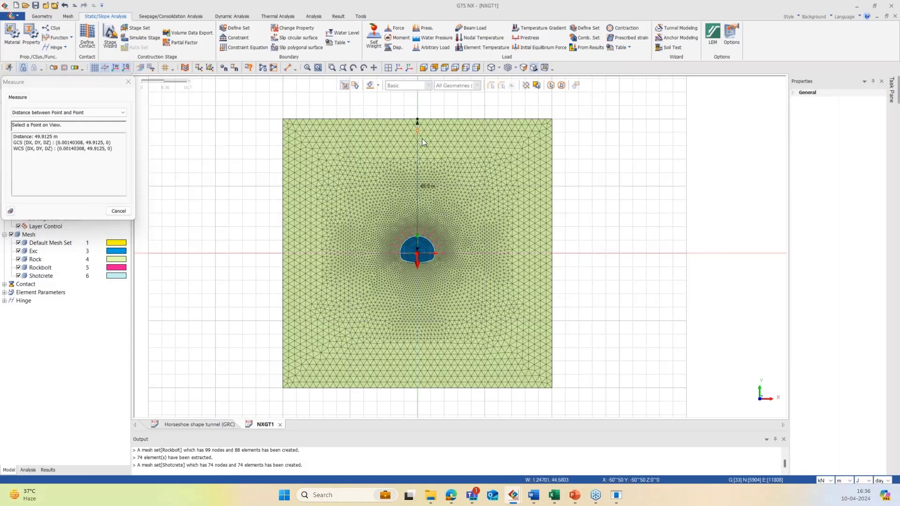
left_click(129, 82)
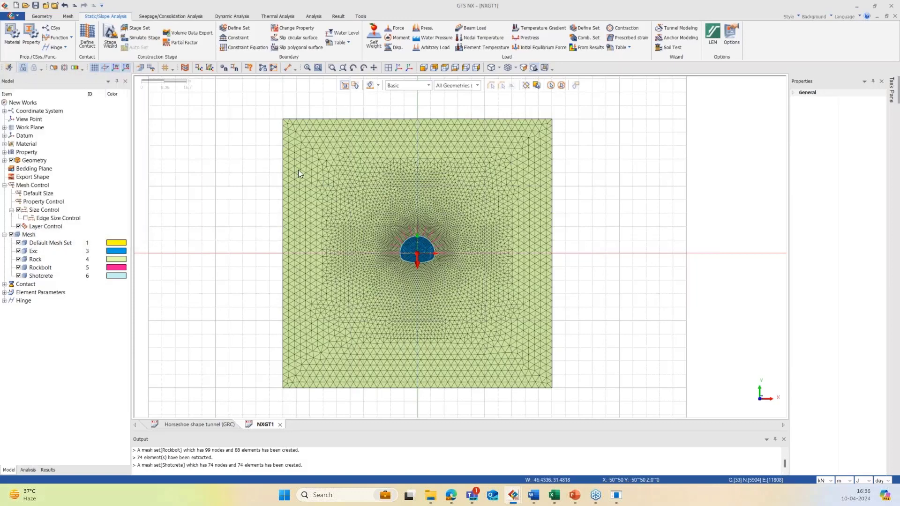
Start a pressure load on 2D element edges and select all edges along the top of the ground domain
scroll(391, 196, "down", 1)
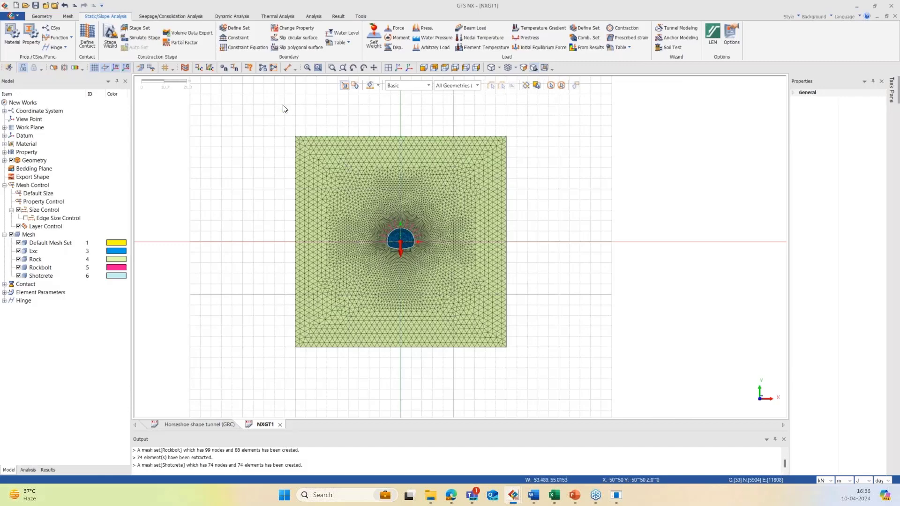
scroll(290, 113, "up", 2)
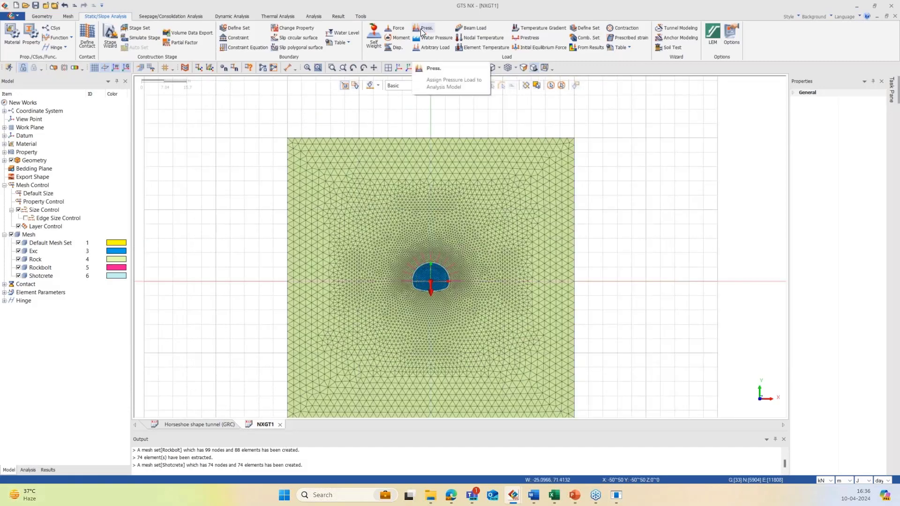
left_click(423, 29)
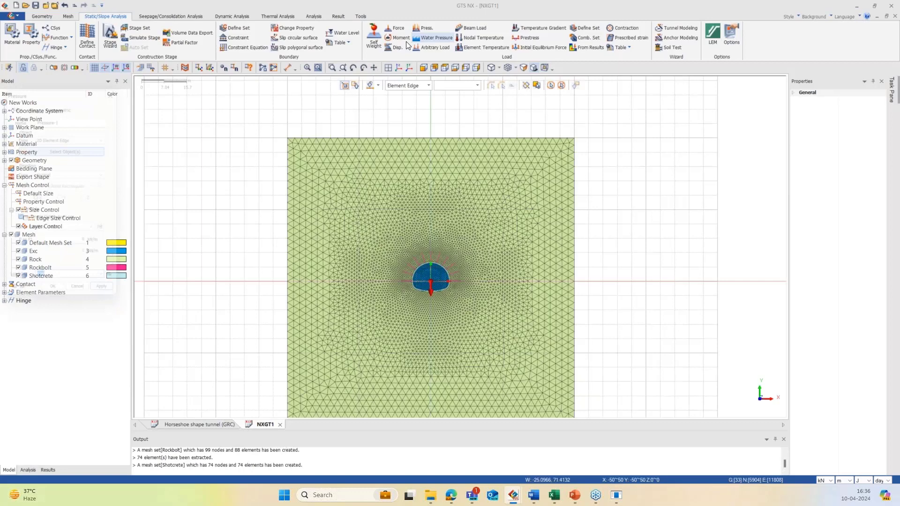
left_click_drag(73, 84, 157, 96)
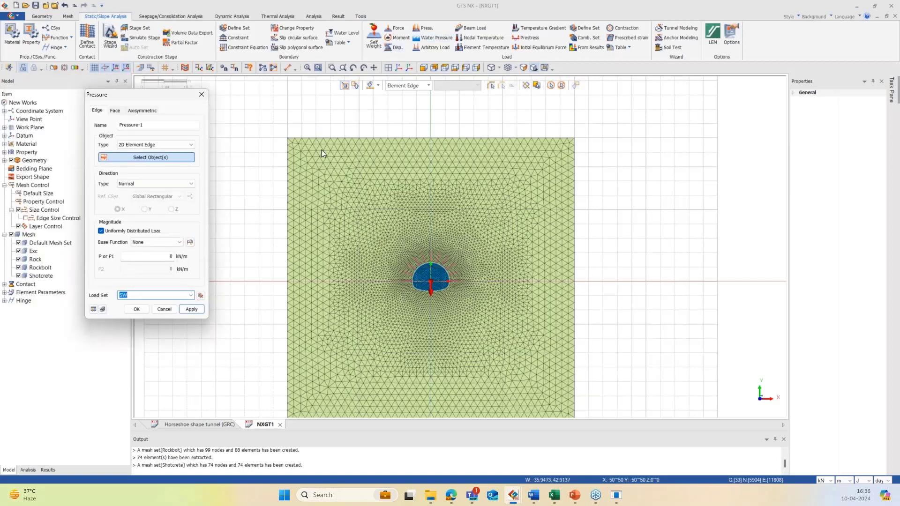
left_click_drag(267, 127, 589, 149)
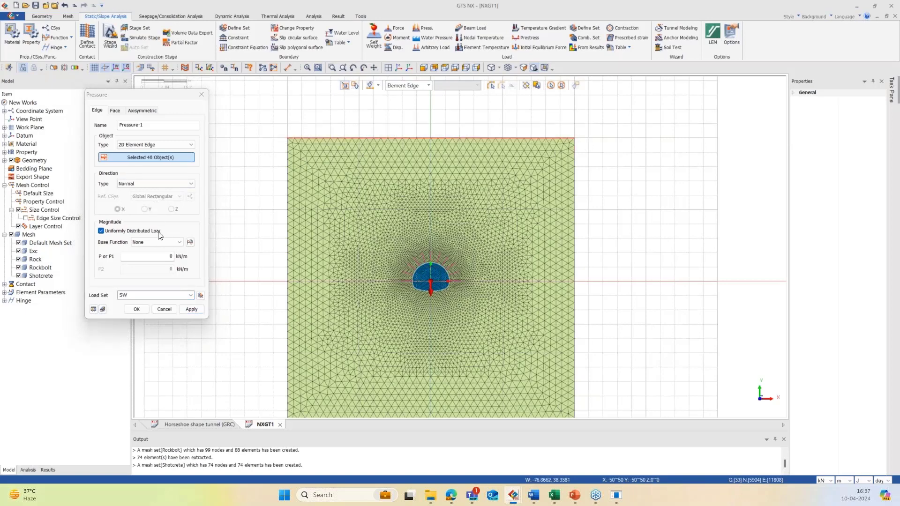
Set the pressure to 650 kN/m, name the load set Overburden Load and apply it to the selected edges
double_click(173, 258)
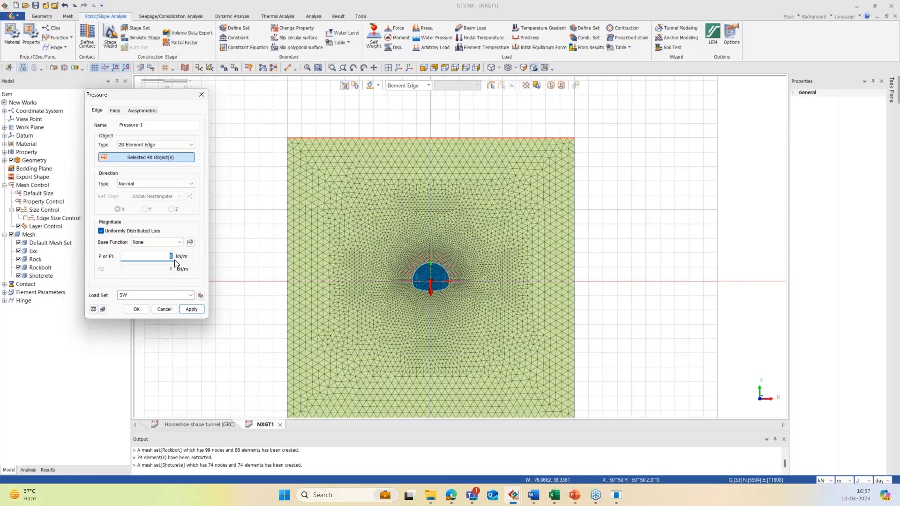
type("650")
left_click(131, 298)
type("Overburd")
type("en Load")
left_click(189, 309)
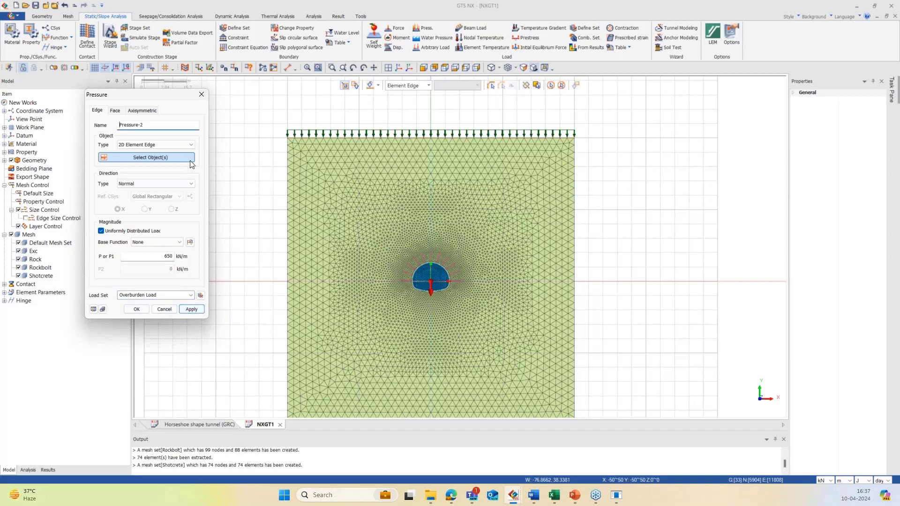
left_click(201, 95)
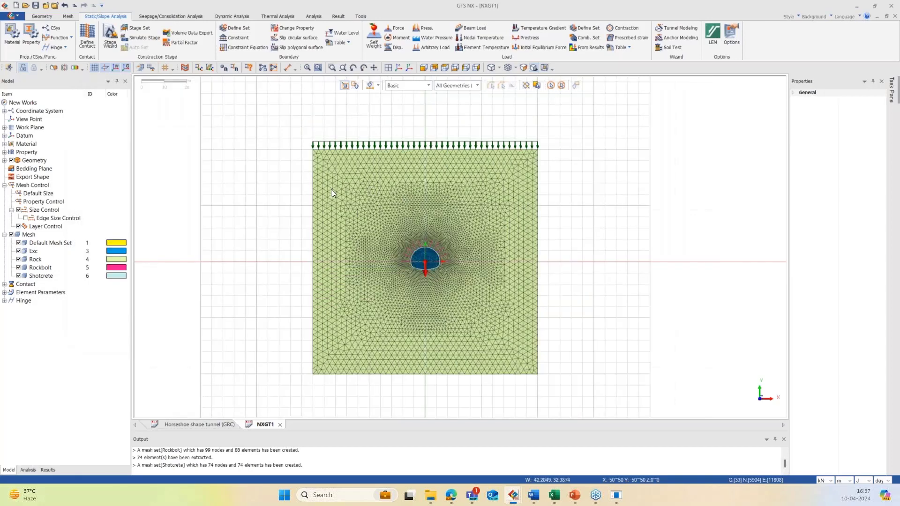
Apply automatic constraints considering all mesh sets in a boundary set named Ground Boundary
left_click(235, 41)
left_click(154, 119)
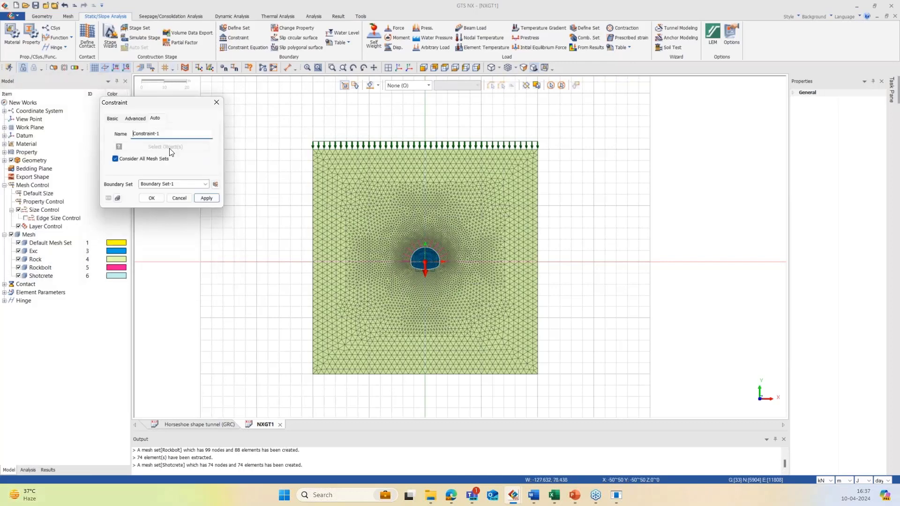
left_click(178, 183)
type("G")
left_click(206, 198)
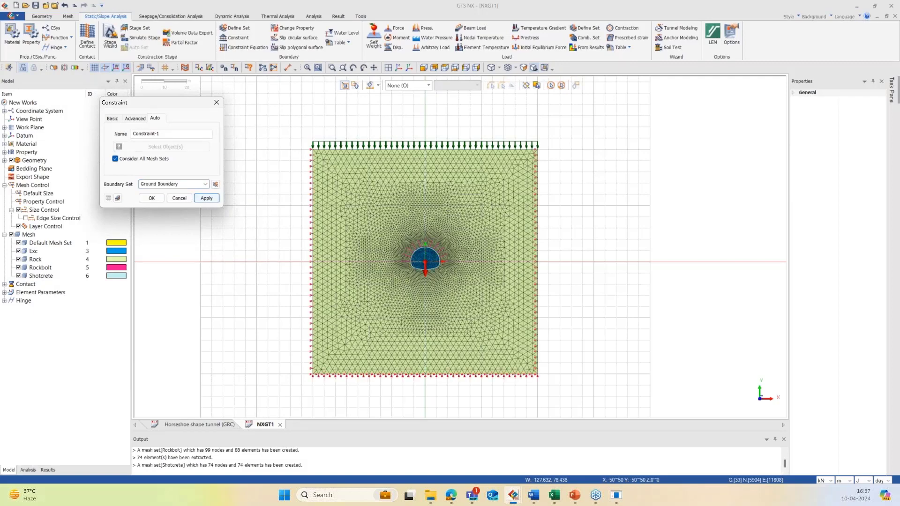
left_click(216, 103)
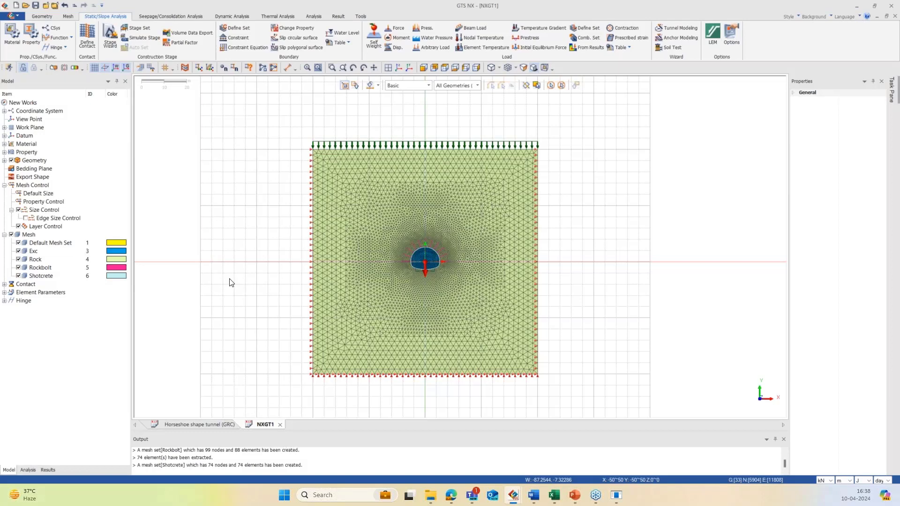
Create a construction stage set of type Stress and rename it GRC
left_click(141, 31)
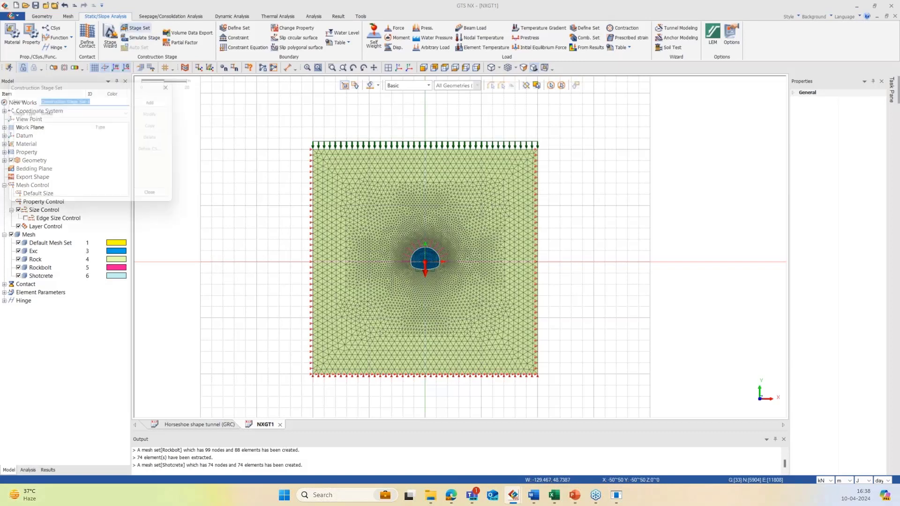
left_click_drag(128, 86, 171, 111)
left_click(202, 126)
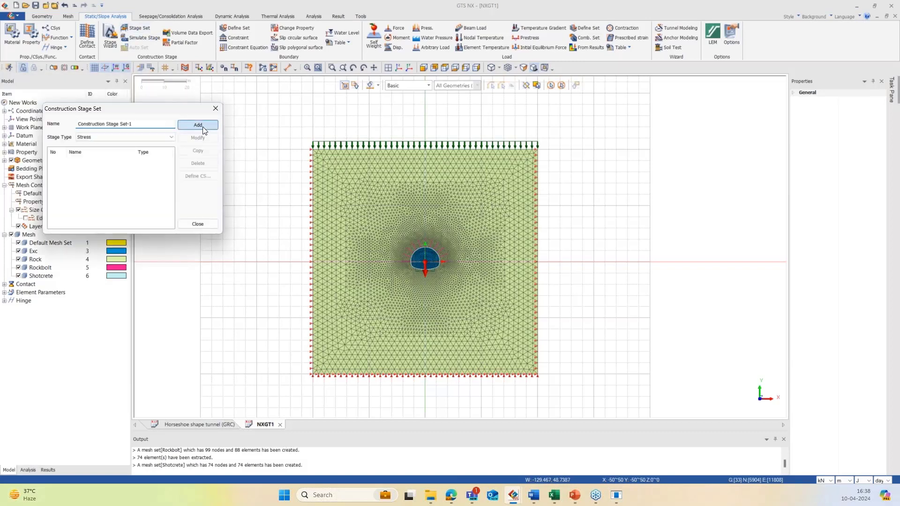
left_click(130, 162)
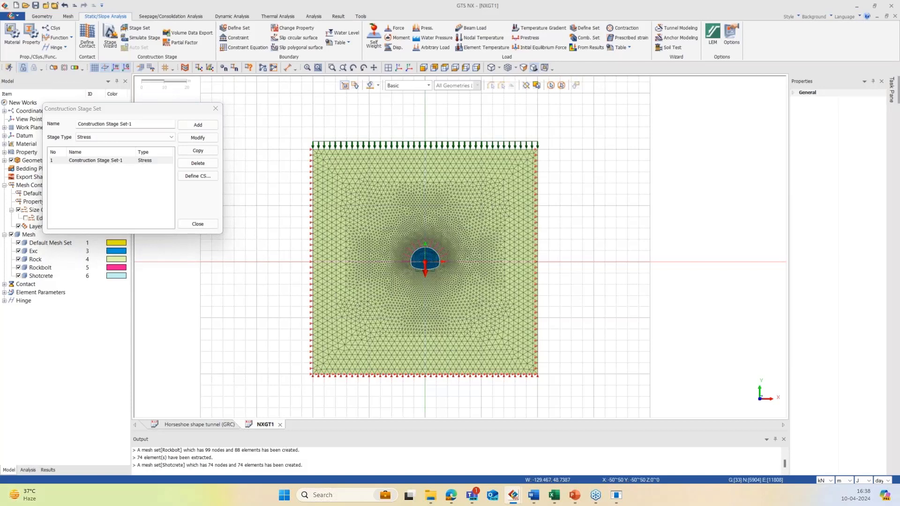
left_click(158, 160)
left_click_drag(140, 124, 62, 121)
type("GRC")
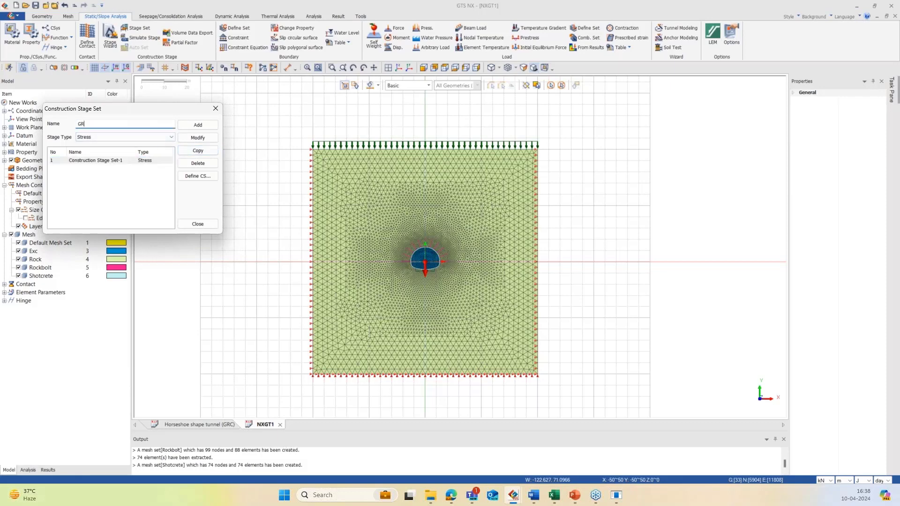
left_click(196, 137)
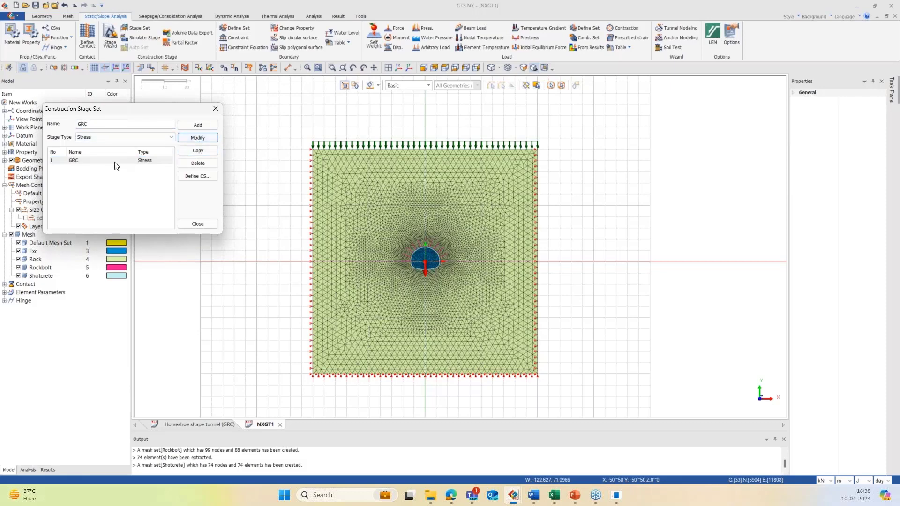
Open the stage definition for the GRC set and show only activated data in the model view
left_click_drag(0, 49, 344, 66)
scroll(638, 197, "down", 3)
middle_click_drag(587, 197, 639, 197)
scroll(539, 210, "up", 3)
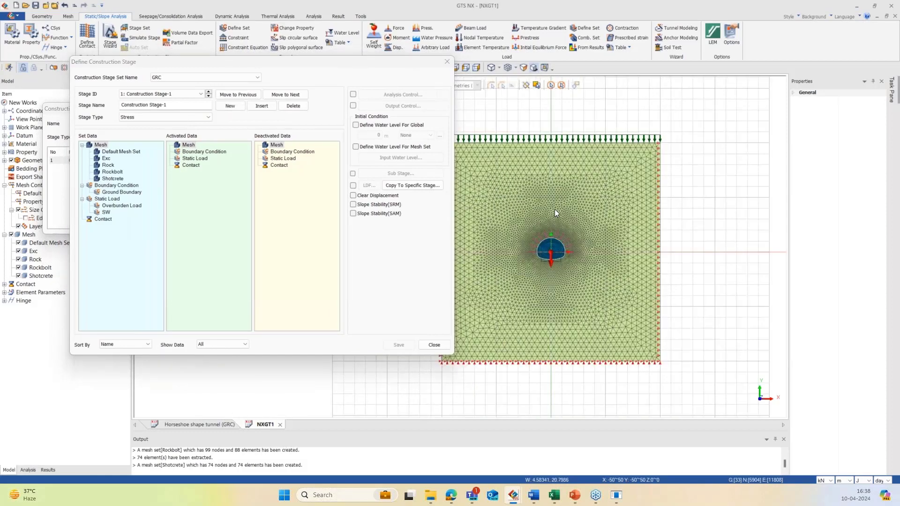
middle_click_drag(555, 209, 575, 200)
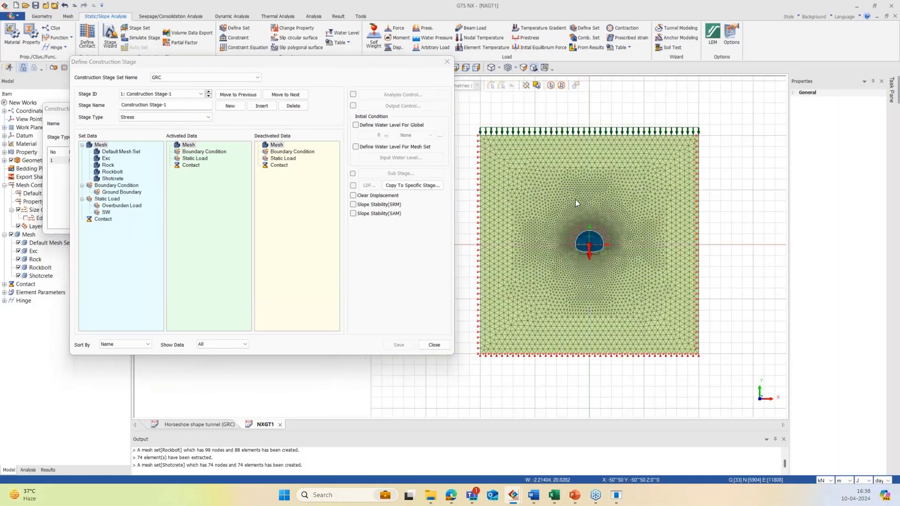
left_click(211, 347)
left_click(211, 356)
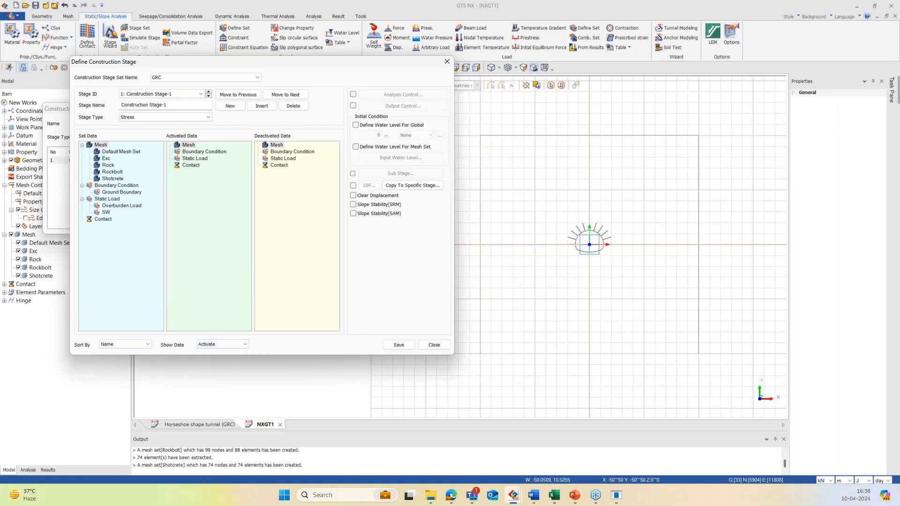
Name the first stage Insitu and activate the Exc and Rock mesh sets in it
left_click_drag(176, 105, 106, 102)
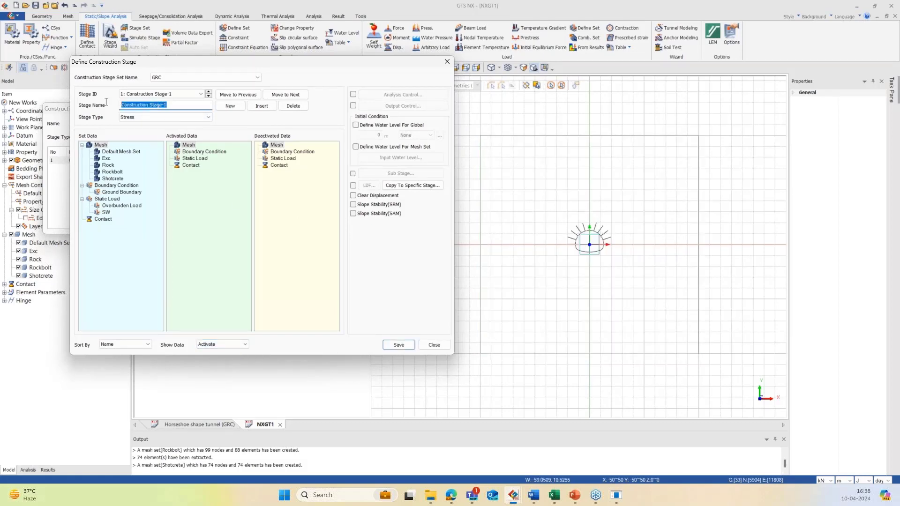
type("Insitu")
left_click_drag(106, 159, 198, 204)
left_click(108, 165)
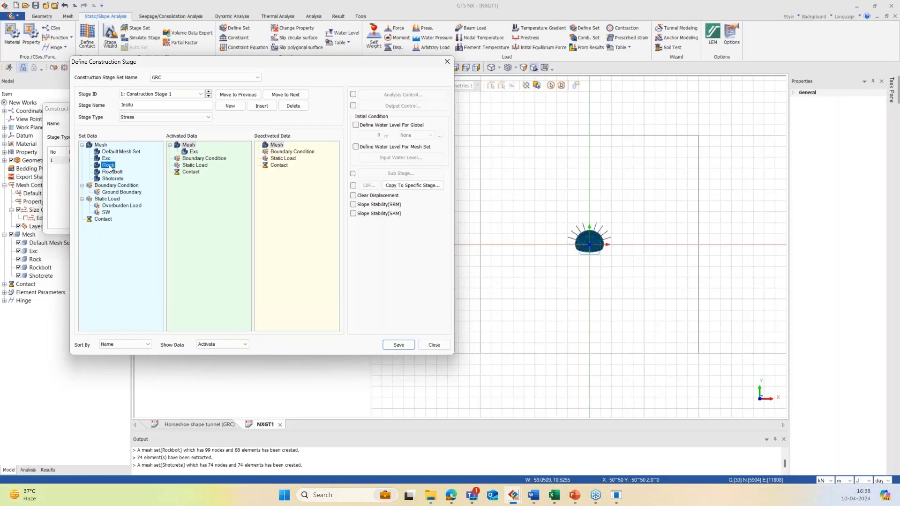
left_click_drag(110, 168, 210, 190)
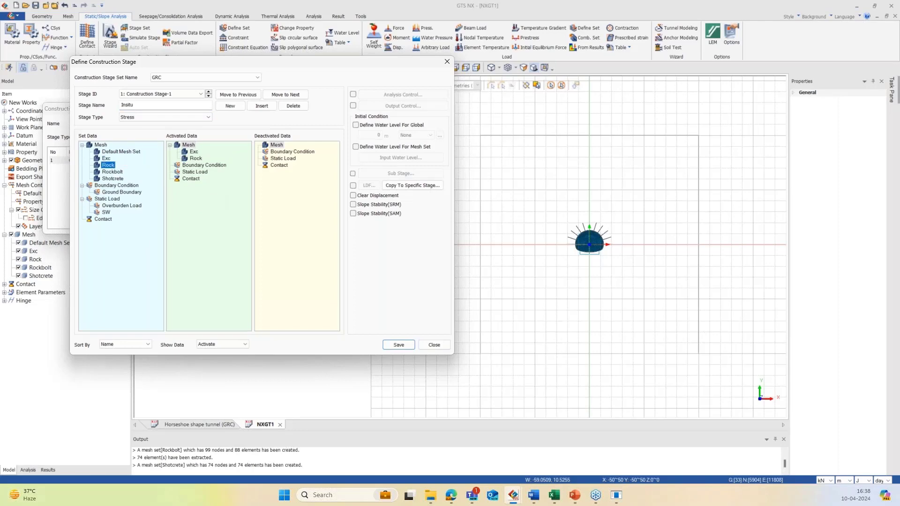
Activate Ground Boundary and the SW load in the Insitu stage, enable Clear Displacement and save the stage
left_click_drag(121, 192, 213, 216)
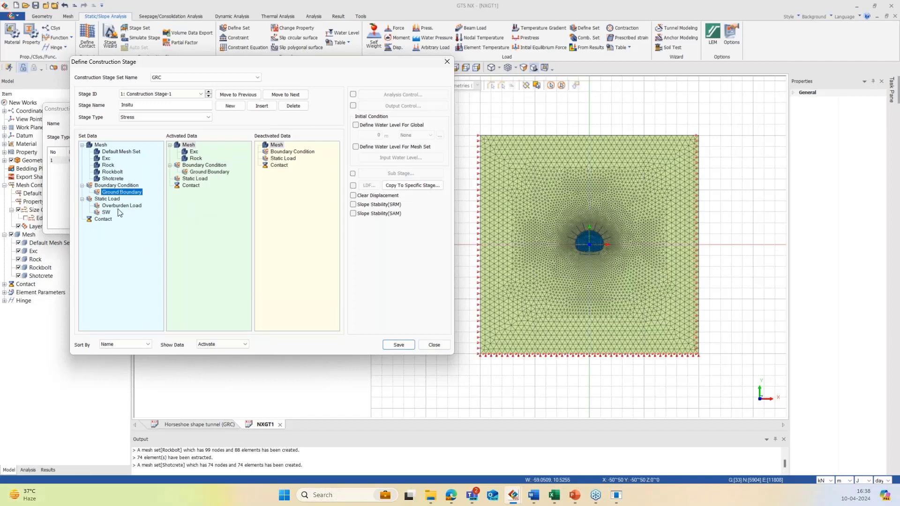
left_click_drag(105, 212, 225, 243)
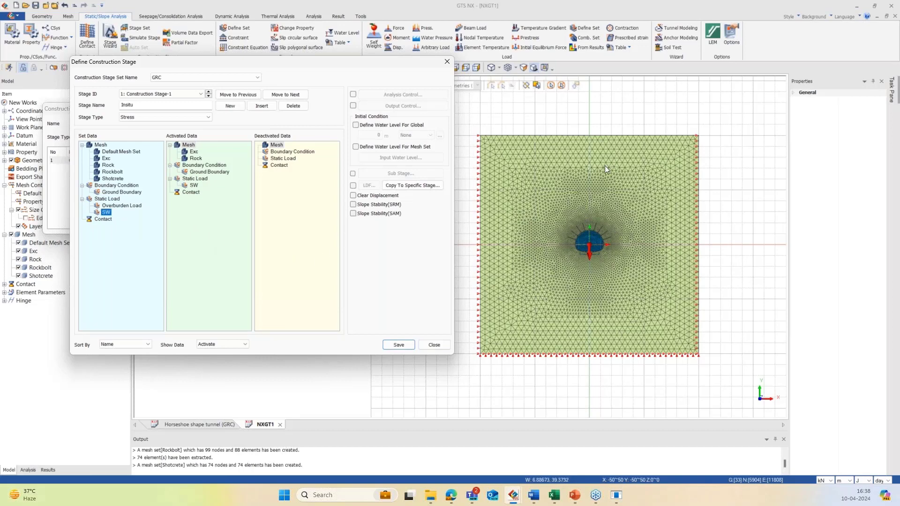
left_click(354, 196)
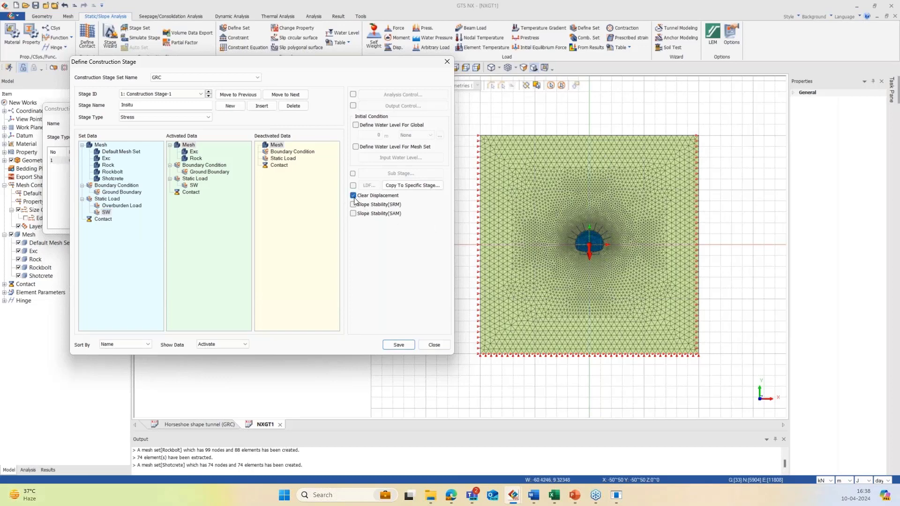
left_click(398, 345)
Add a second stage named Overburden Load, activate the Overburden Load set with Clear Displacement enabled, and save it
left_click(230, 107)
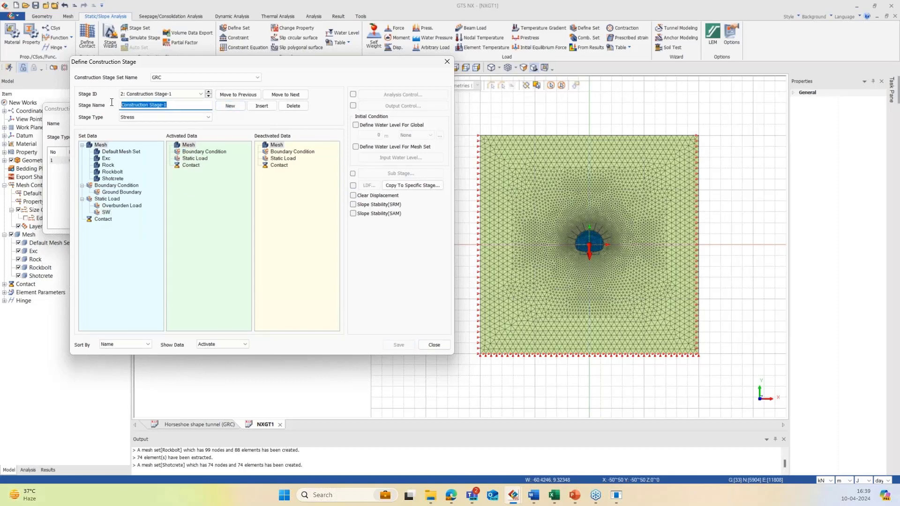
type("0")
type("verburden Load")
left_click_drag(122, 206, 206, 214)
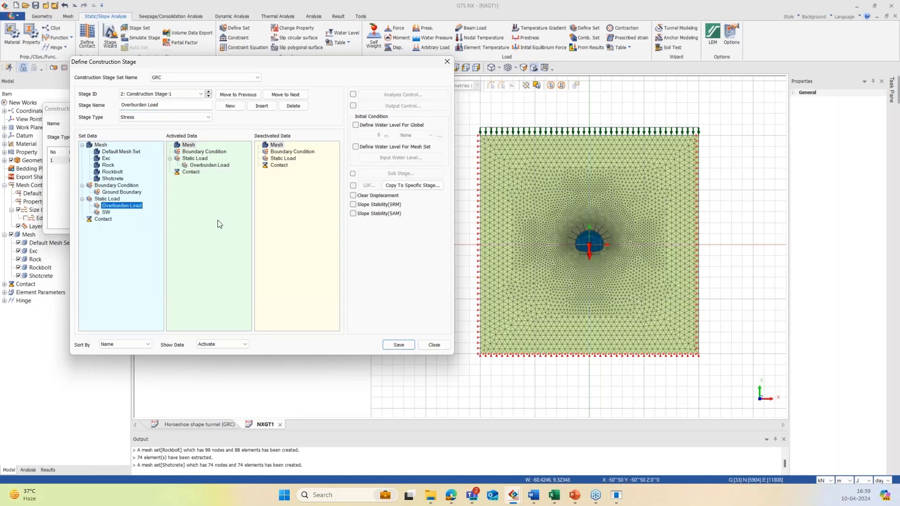
left_click(354, 197)
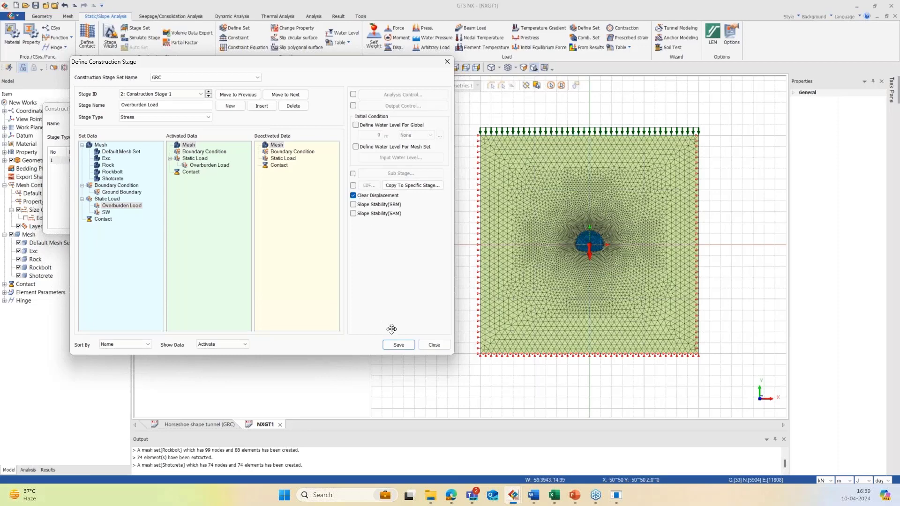
left_click(398, 345)
Add a third stage named Exc and deactivate the Exc mesh set in it
left_click(230, 106)
left_click_drag(168, 105, 109, 105)
type("Exc")
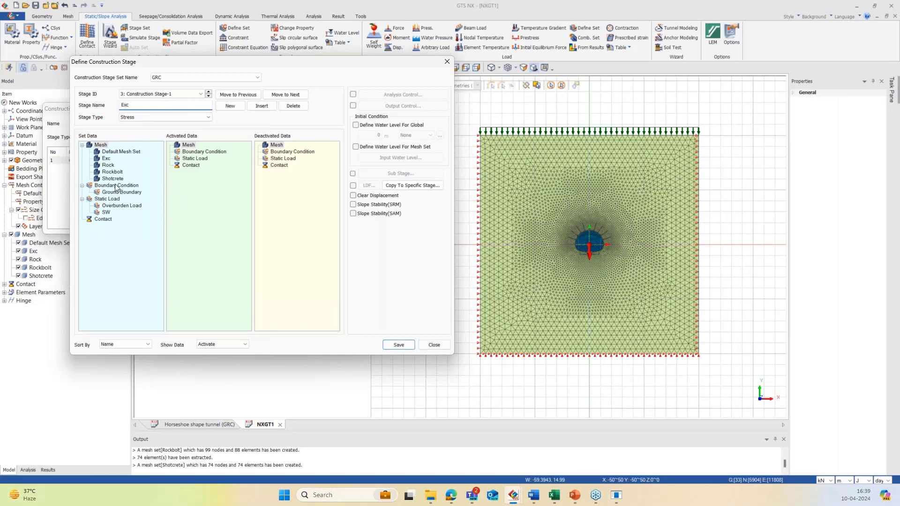
left_click(106, 159)
left_click_drag(106, 161, 243, 176)
left_click_drag(290, 196, 296, 201)
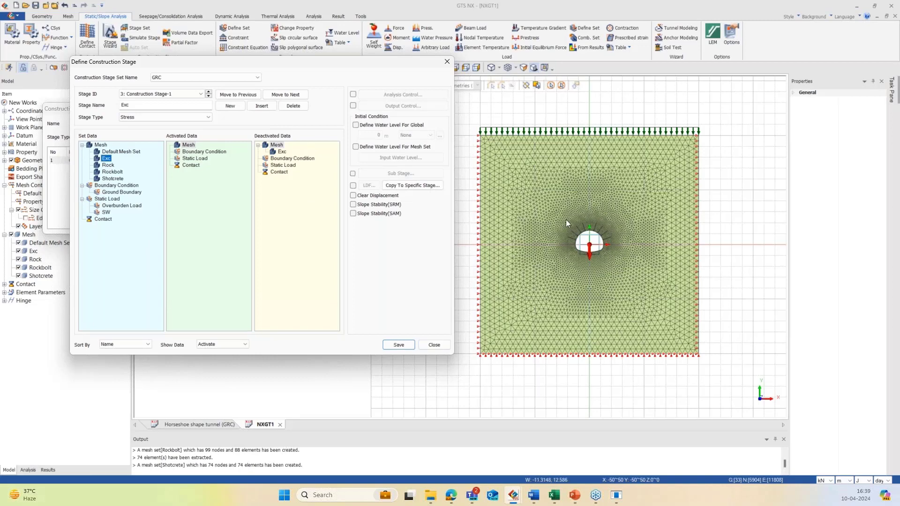
scroll(570, 240, "up", 2)
scroll(570, 240, "up", 1)
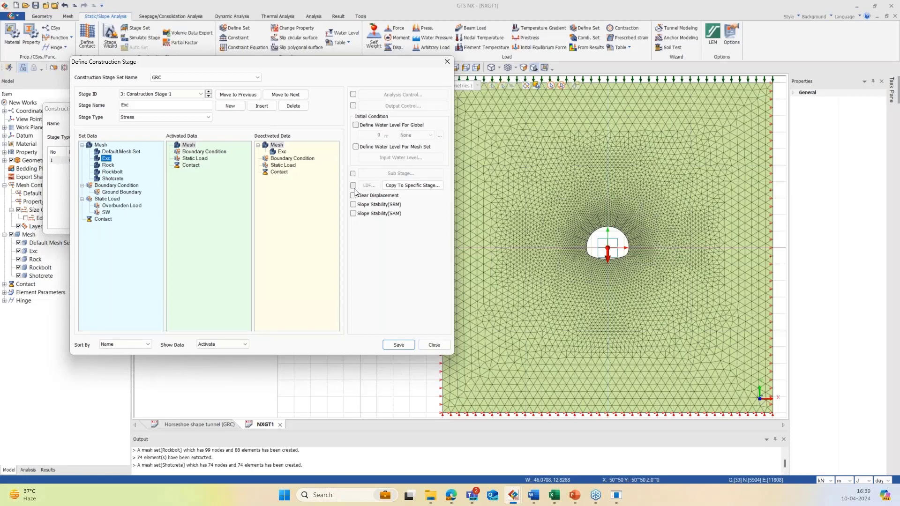
Enable the load distribution factor for the excavation stage and set factors of 0.1 for stages 0, 1 and 2
left_click(353, 186)
left_click(370, 186)
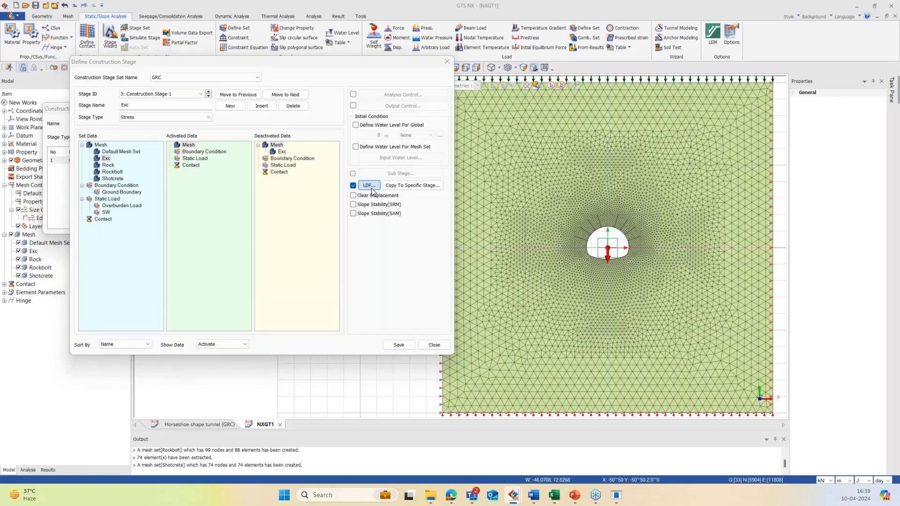
left_click(319, 154)
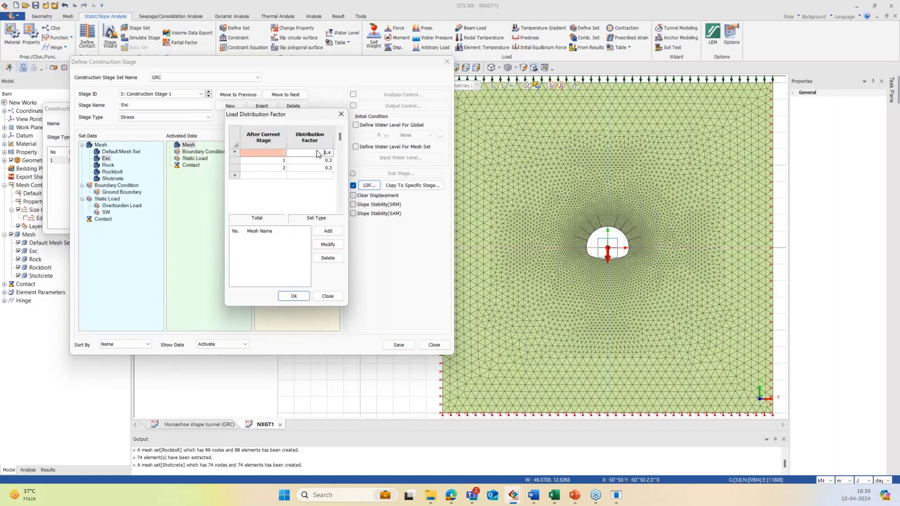
type("0.1")
left_click_drag(315, 162, 333, 168)
type("0.1")
left_click(320, 168)
type("0.1")
Add load distribution factors of 0.1 for stages 3 and 4 after the current stage
left_click(283, 175)
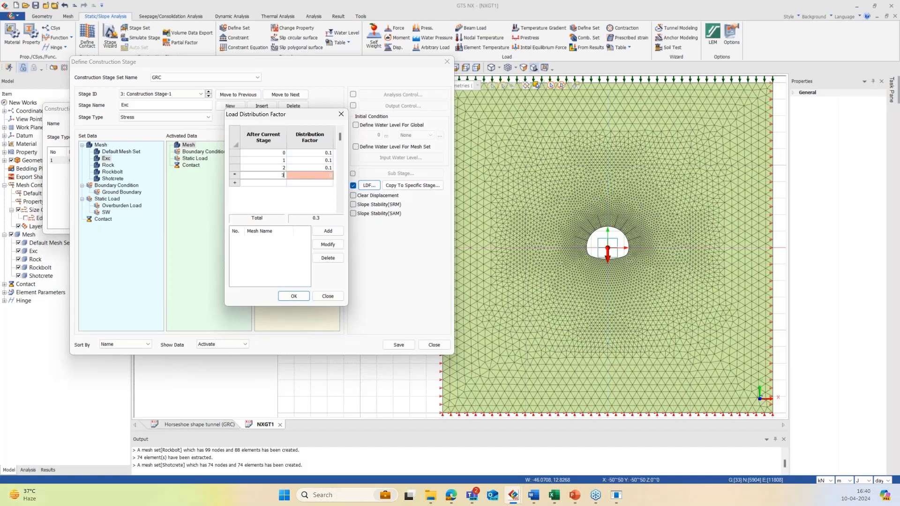
left_click(312, 176)
left_click_drag(313, 176, 333, 176)
type("0.1")
left_click(283, 183)
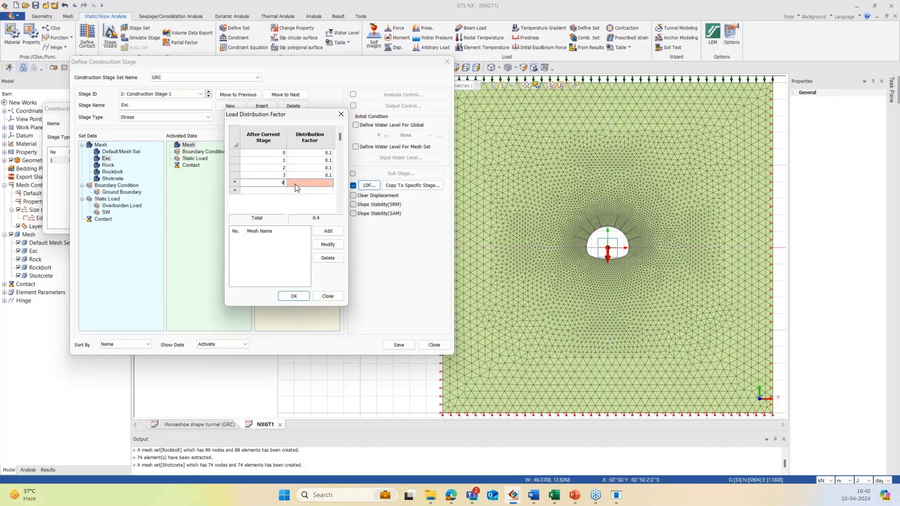
left_click(311, 183)
left_click_drag(312, 183, 337, 183)
type("0.1")
Add load distribution factors of 0.1 for stages 5 and 6 after the current stage
left_click(286, 190)
type("5")
key("Tab")
type("0.1")
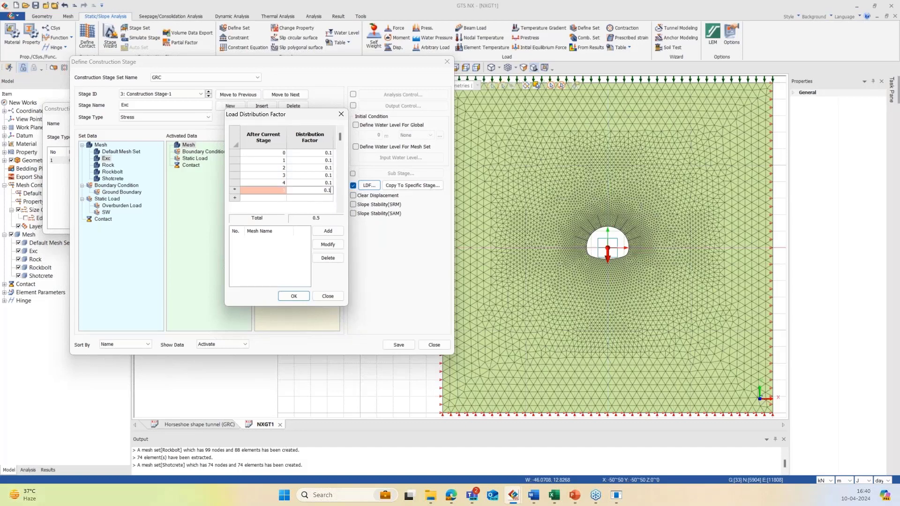
left_click(288, 198)
type("6")
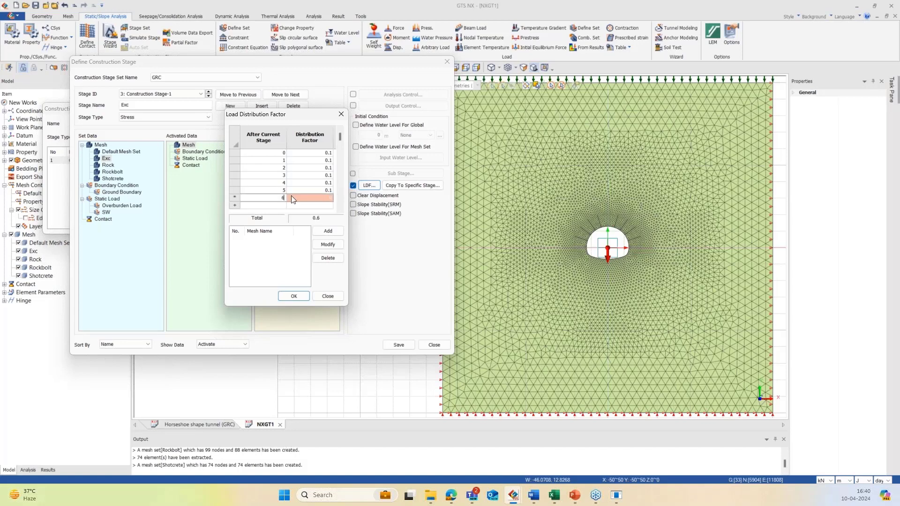
key("Tab")
type("0.1")
Add load distribution factors of 0.1 for stages 7, 8 and 9 after the current stage
left_click(289, 206)
type("7")
key("Tab")
type("0.1")
left_click(280, 206)
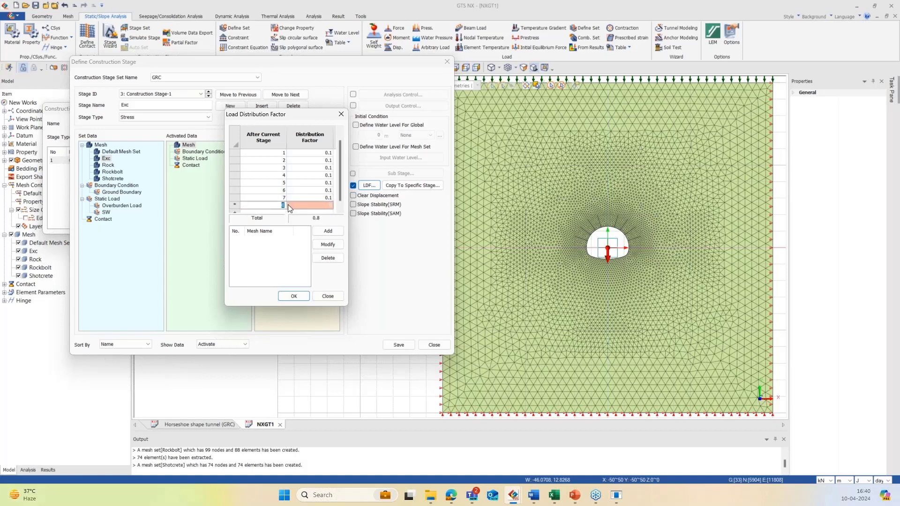
left_click(316, 203)
type("0.1")
key("Return")
left_click(316, 205)
type("0")
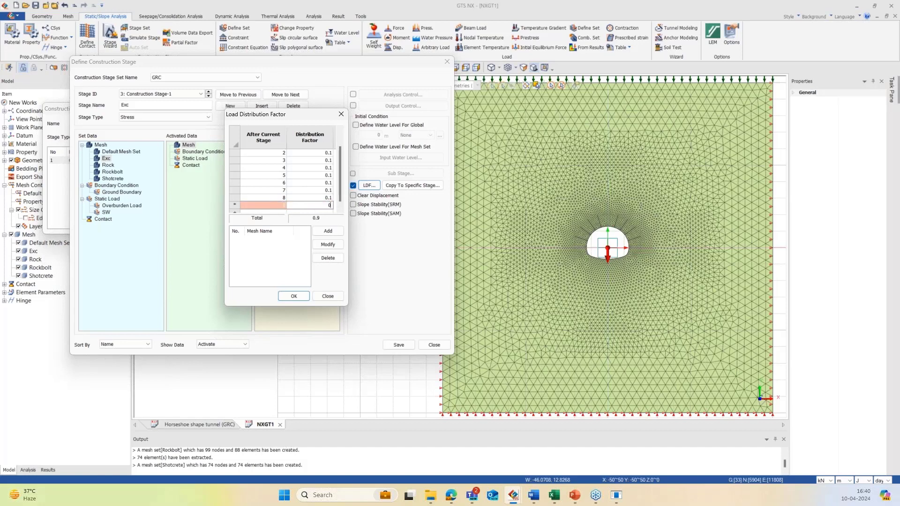
key("Return")
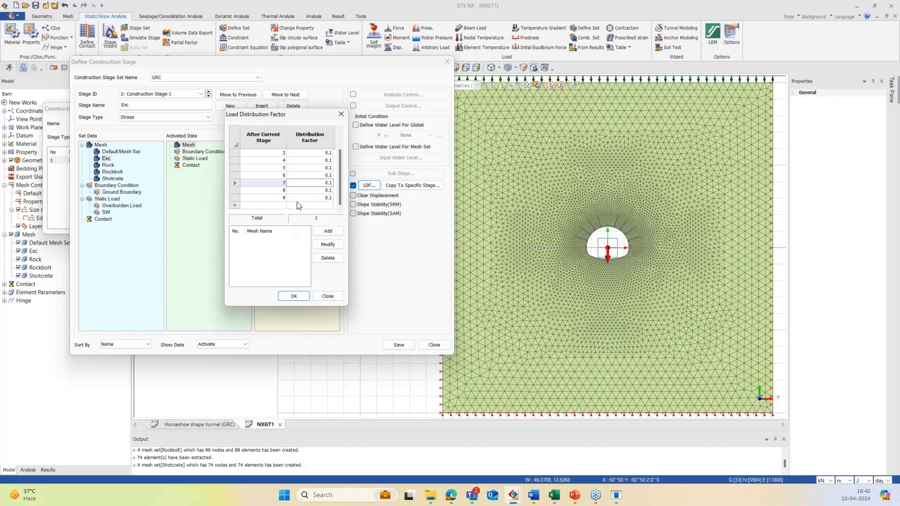
Review and accept the load distribution factors, then rename the excavation stage Exc-0 and save it
scroll(319, 180, "up", 1)
scroll(319, 180, "down", 1)
scroll(317, 180, "up", 1)
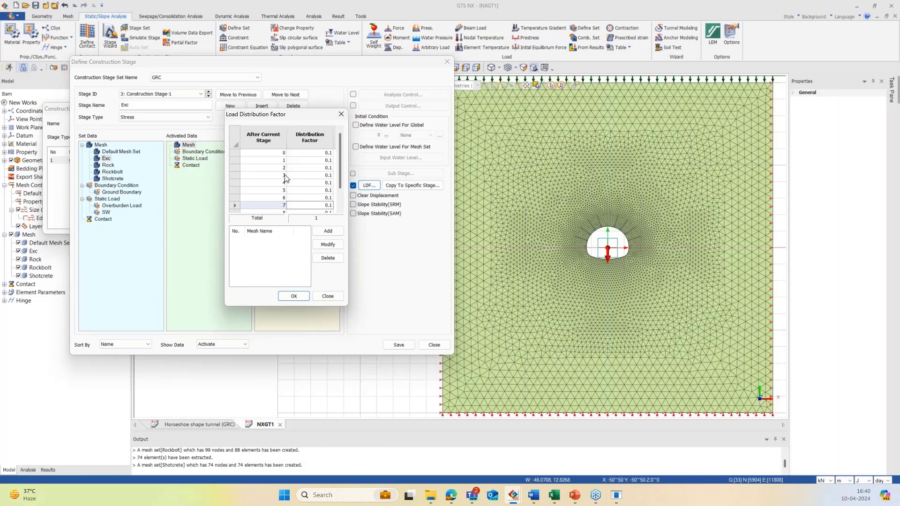
scroll(286, 180, "down", 1)
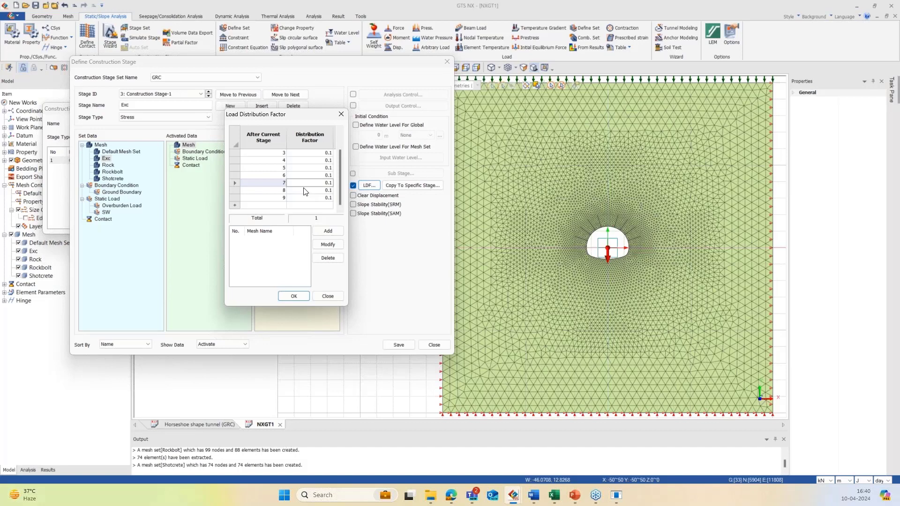
scroll(311, 180, "up", 1)
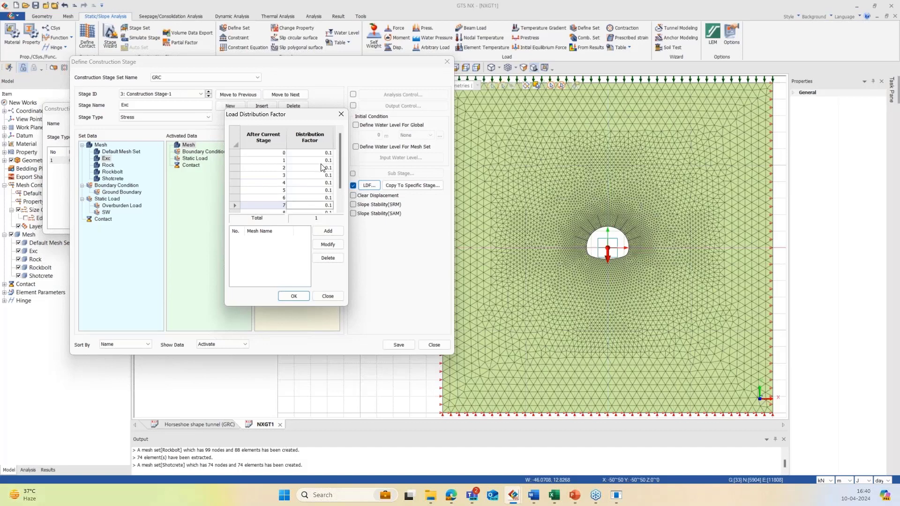
scroll(322, 168, "down", 1)
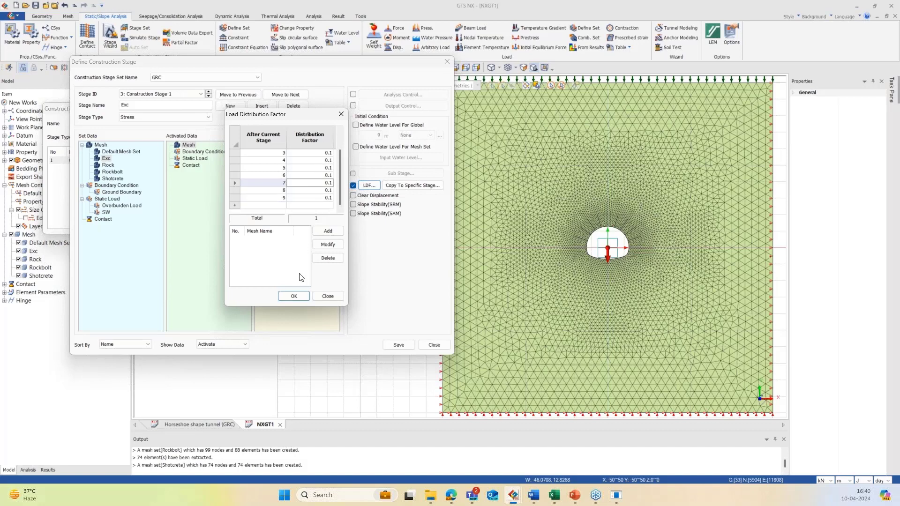
left_click(294, 295)
left_click(140, 106)
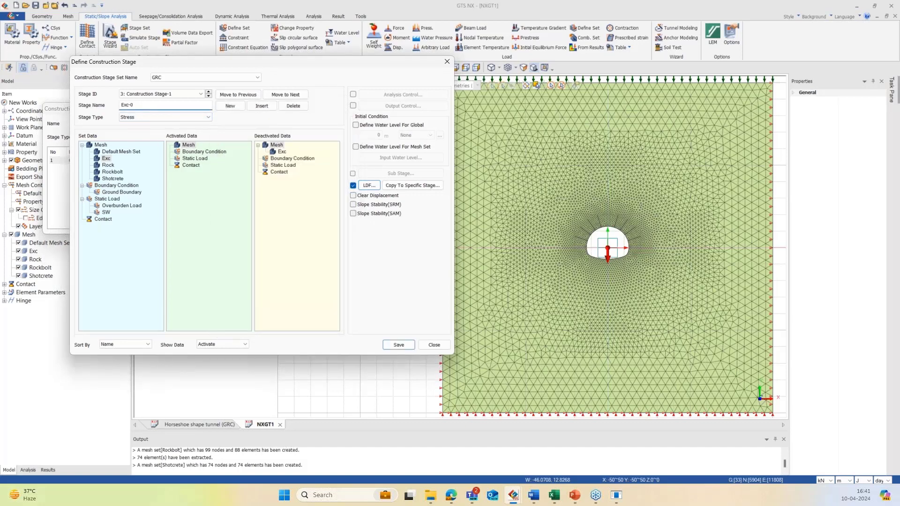
left_click(399, 345)
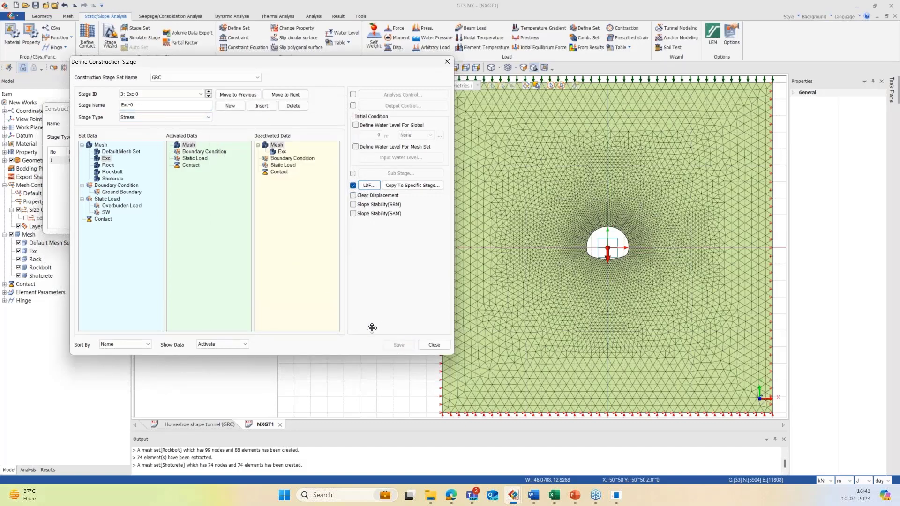
Add and save two new stress construction stages named 1 and 2 in the GRC set
left_click(230, 106)
left_click_drag(201, 105, 101, 105)
type("1")
left_click(399, 344)
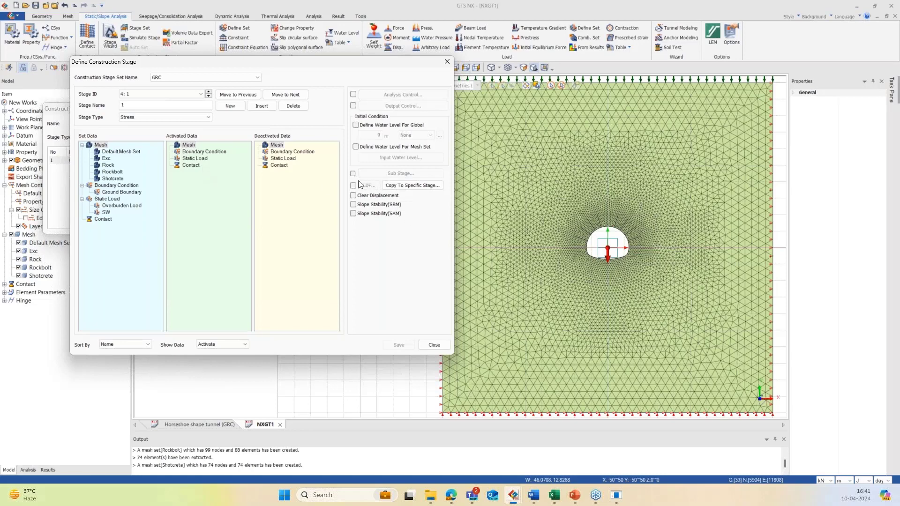
left_click(230, 105)
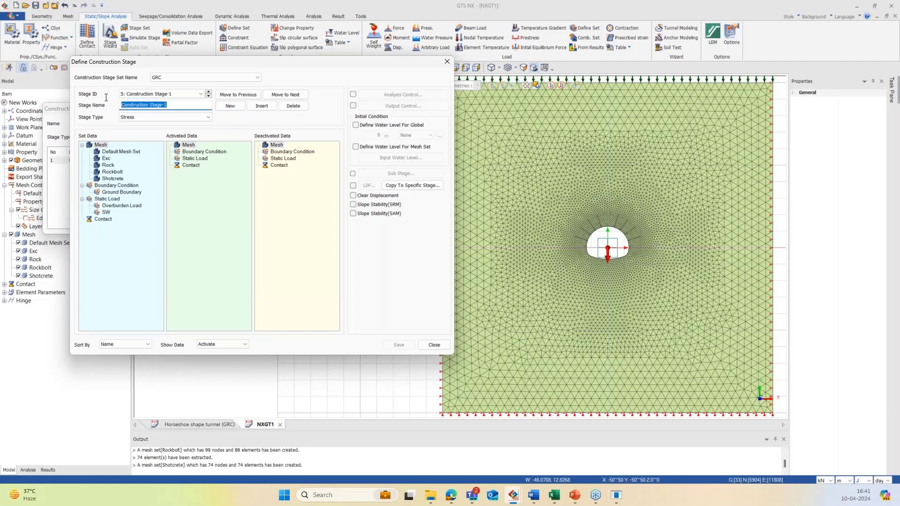
type("2")
left_click(398, 344)
Add and save two new stress construction stages named 3 and 4 in the GRC set
left_click(230, 105)
type("3")
left_click(398, 344)
left_click(229, 106)
type("4")
left_click(398, 344)
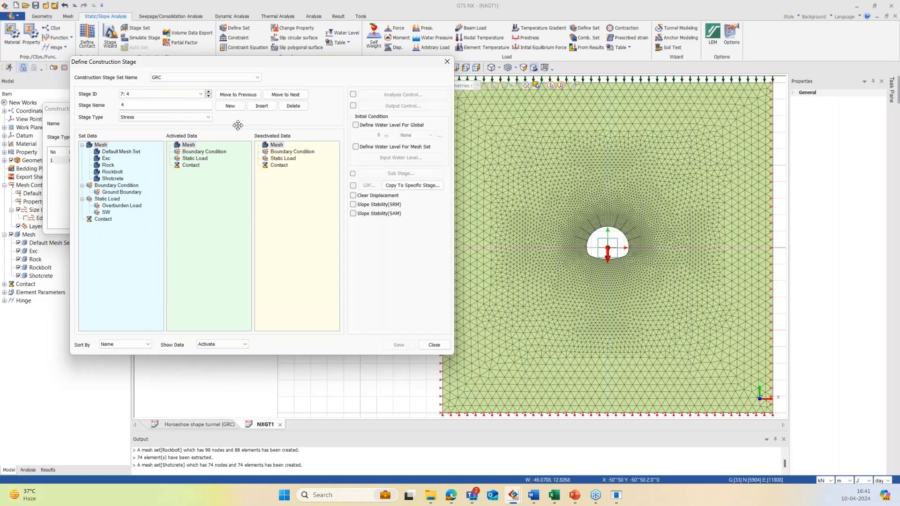
Add and save two new stress construction stages named 5 and 6 in the GRC set
left_click(230, 105)
type("5")
left_click(414, 345)
left_click(229, 105)
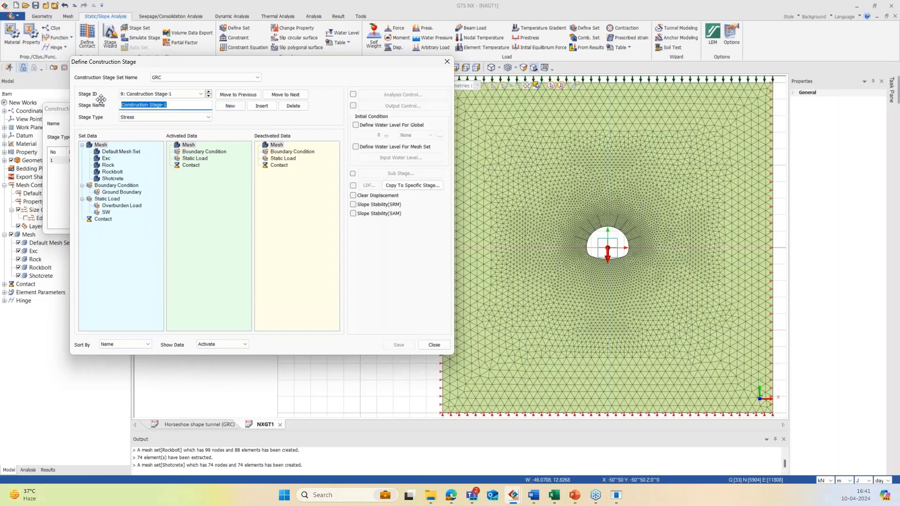
type("6")
left_click(399, 345)
Add and save three new stress construction stages named 7, 8 and 9 in the GRC set
left_click(229, 106)
type("7")
left_click(399, 345)
left_click(230, 106)
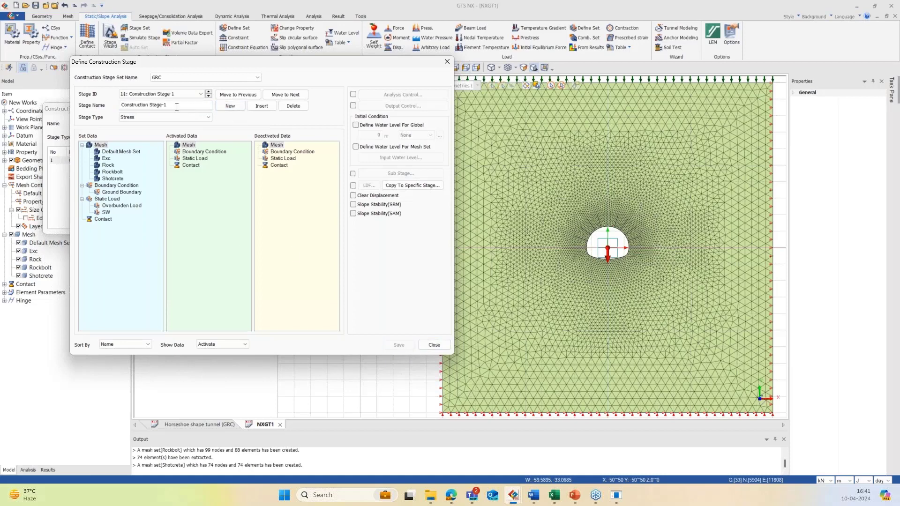
left_click_drag(164, 105, 119, 100)
type("8")
key("Return")
left_click(232, 107)
left_click_drag(166, 105, 105, 99)
type("9")
left_click(400, 345)
Step through the saved construction stages around Exc-0 to check them, then close the stage definition and stage set dialogs
left_click(209, 95)
left_click(209, 95)
left_click(209, 95)
left_click(209, 95)
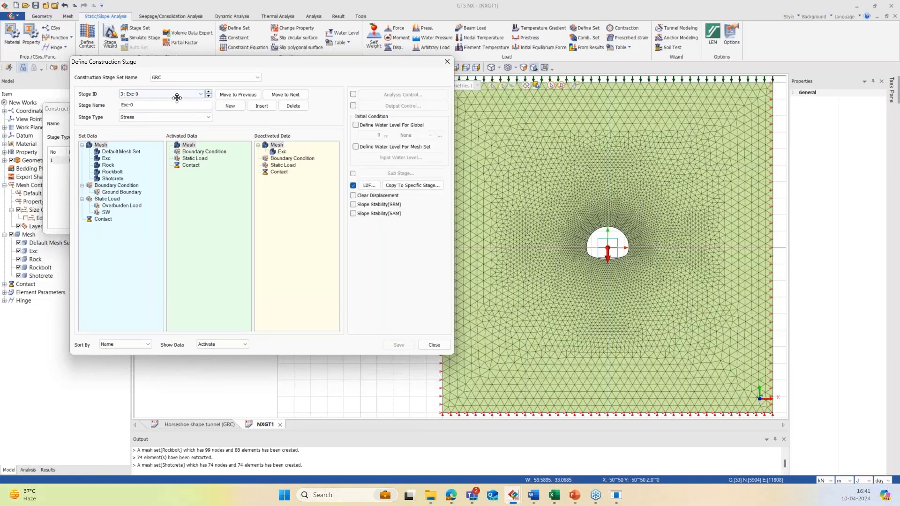
left_click(210, 98)
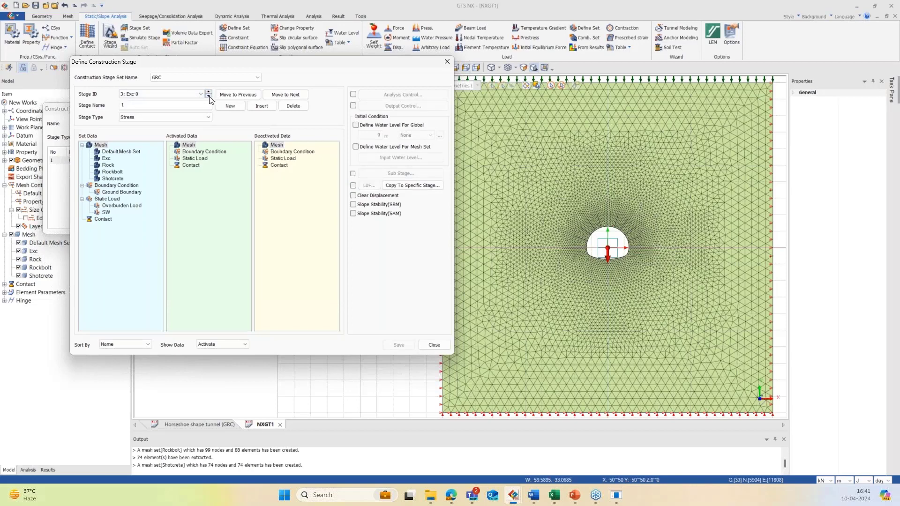
left_click(209, 98)
left_click(209, 98)
left_click(210, 97)
left_click(431, 346)
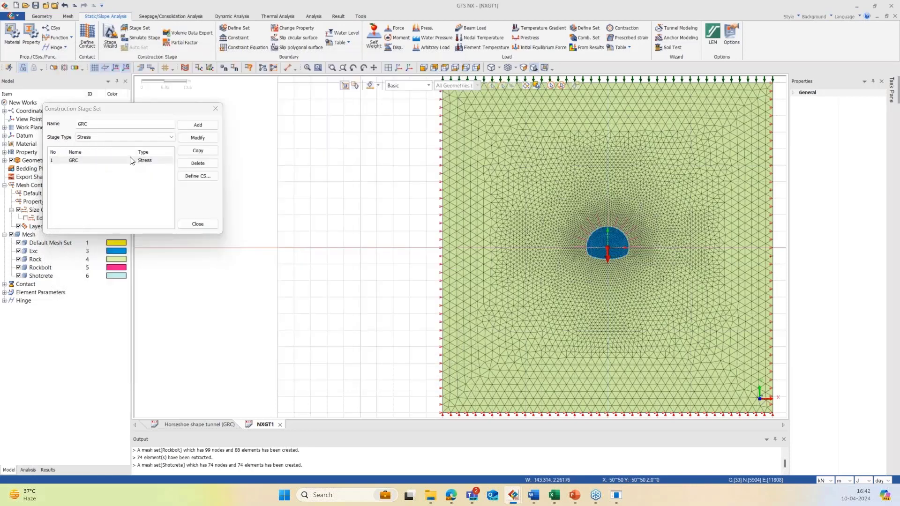
left_click(215, 109)
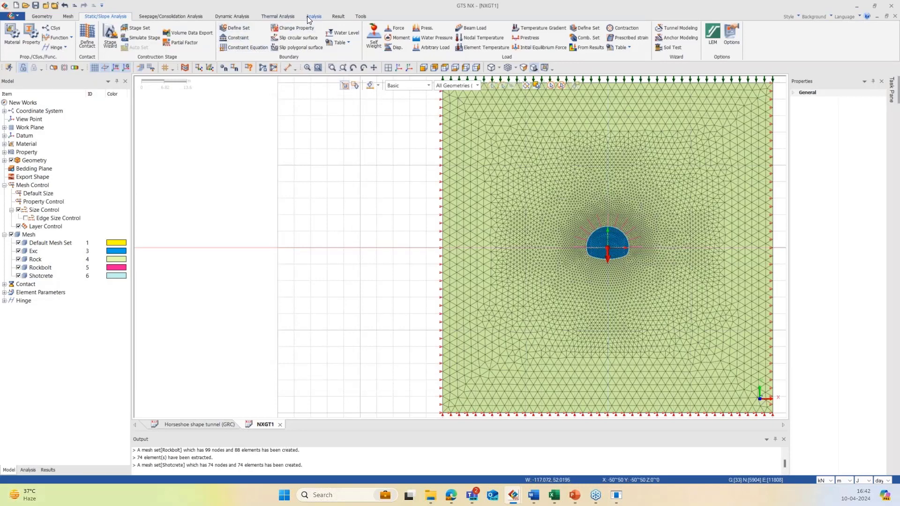
Start a general analysis case titled GRC with solution type Construction Stage, using the GRC stage set
left_click(27, 469)
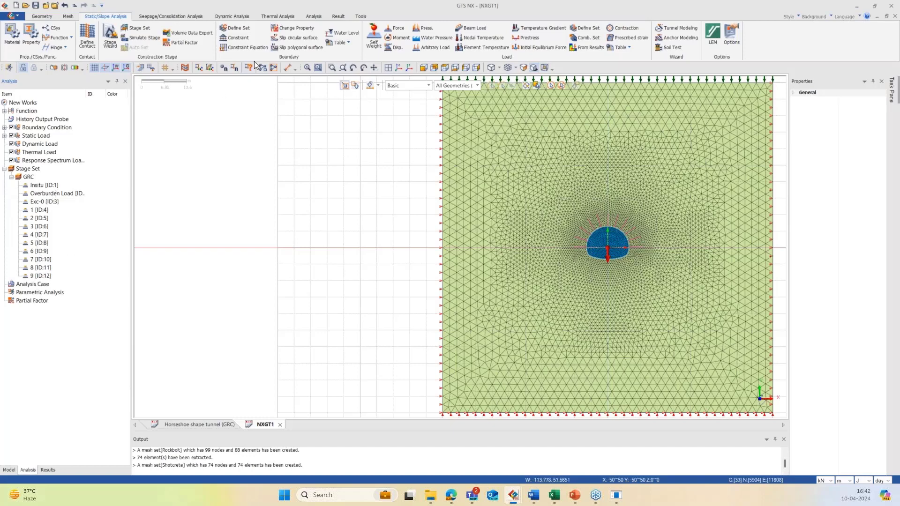
left_click(314, 18)
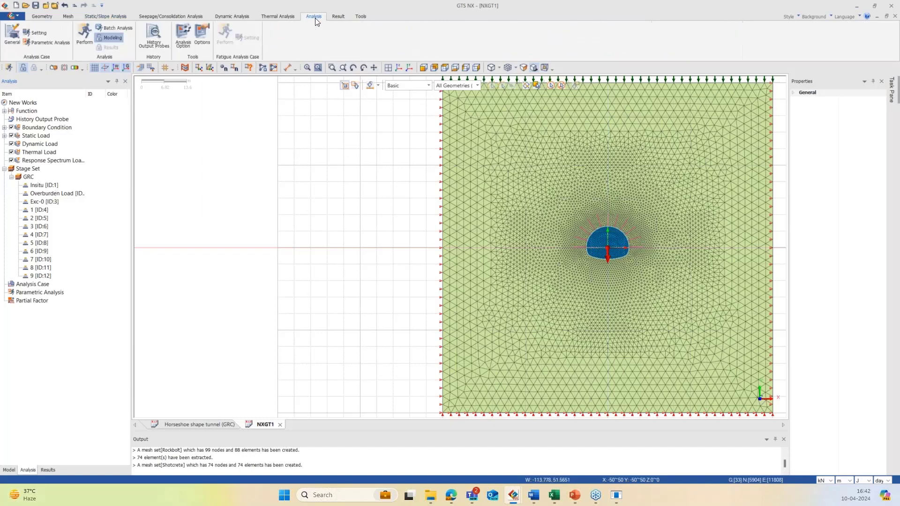
left_click(20, 34)
left_click(392, 148)
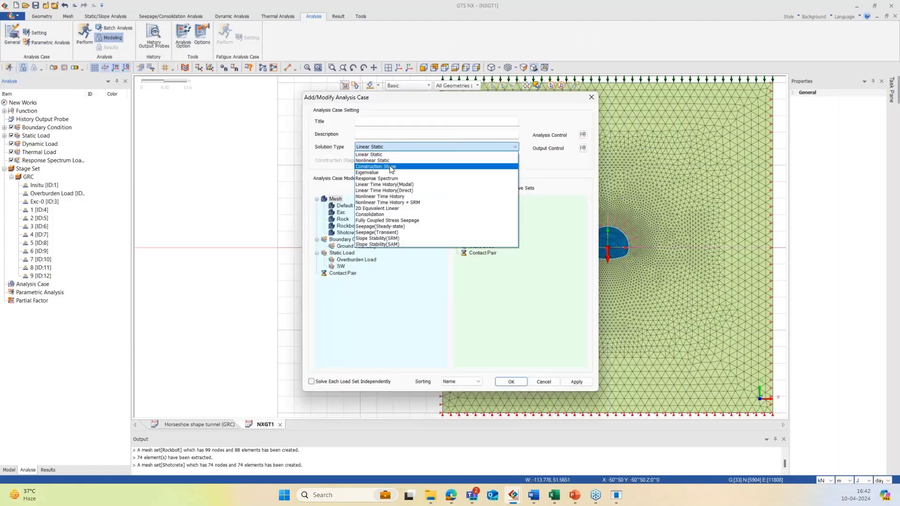
left_click(391, 160)
left_click(378, 122)
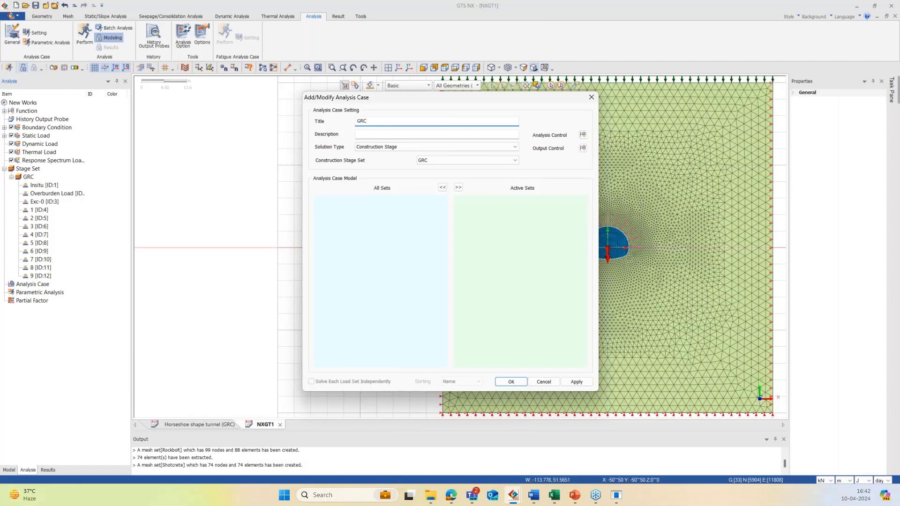
In the analysis control, enable Insitu as the initial stage for stress analysis, with the K0 condition and cut-off of negative effective pressure
left_click(583, 137)
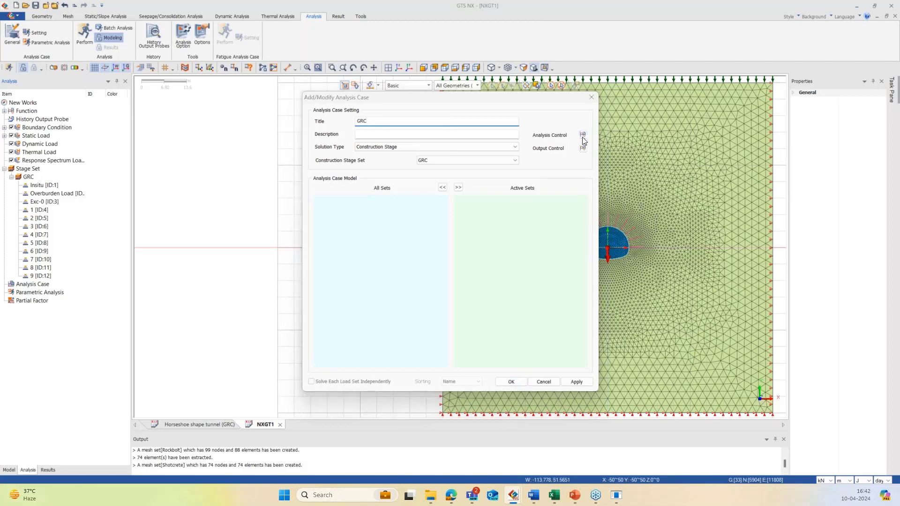
left_click_drag(443, 75, 516, 76)
left_click(450, 128)
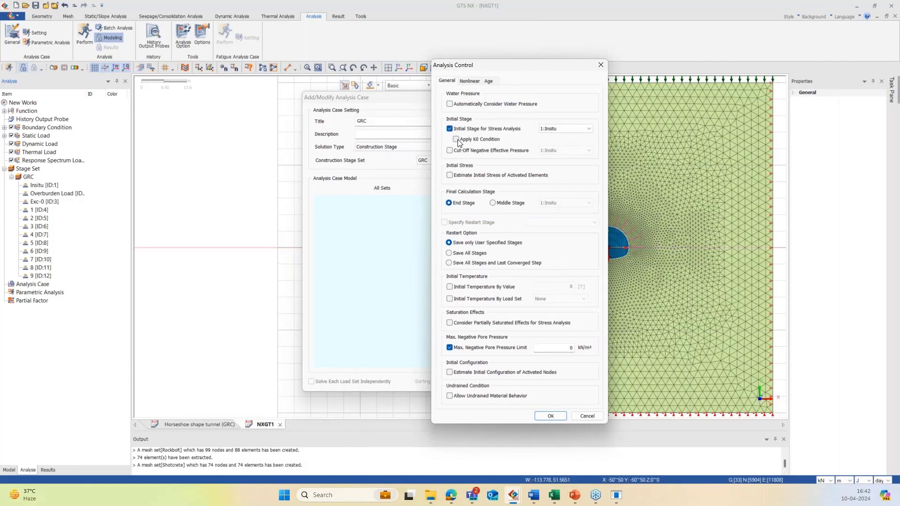
left_click(457, 140)
left_click(450, 152)
Review the nonlinear load increments and intermediate output request, then accept the analysis control and save the GRC analysis case
left_click(469, 82)
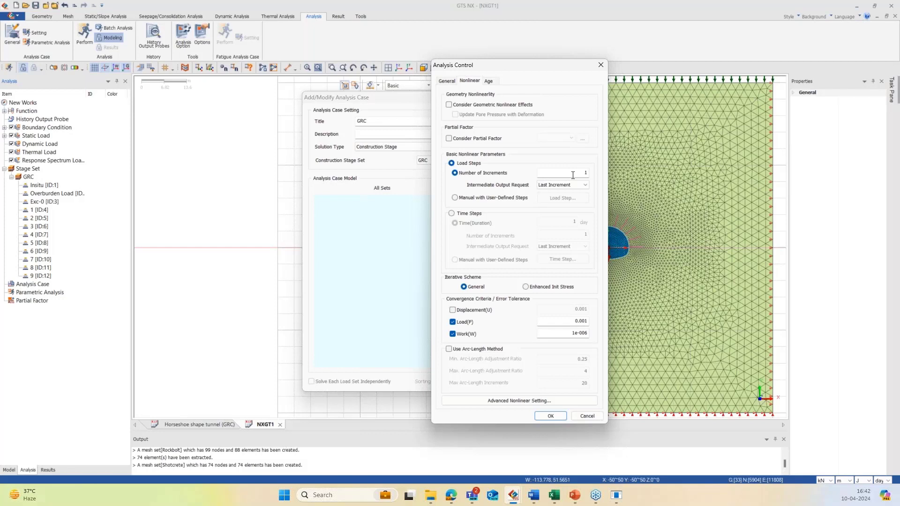
left_click_drag(573, 175, 597, 175)
left_click(566, 186)
left_click(551, 415)
left_click(514, 382)
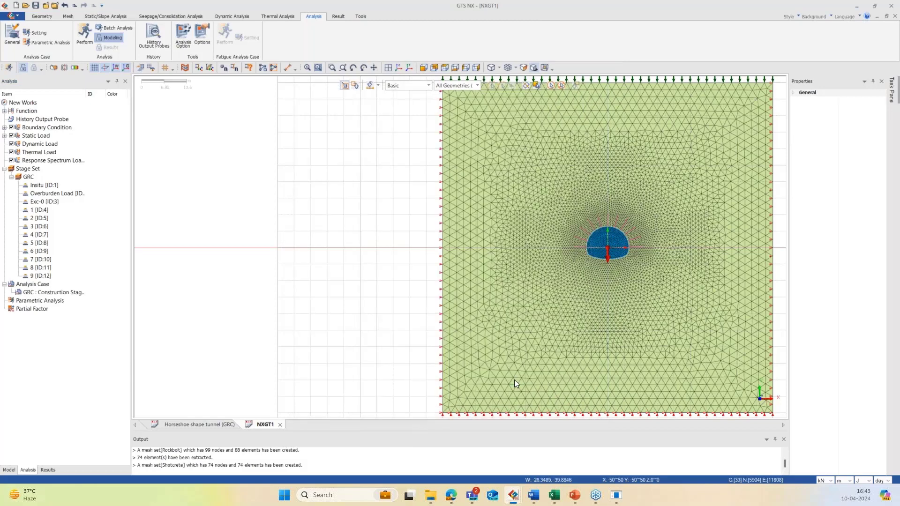
left_click(86, 38)
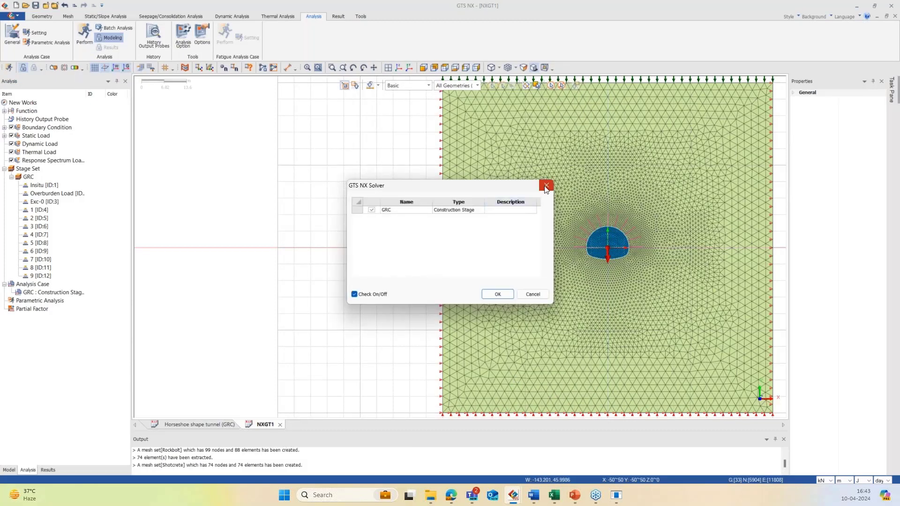
left_click(545, 186)
left_click(87, 37)
left_click(544, 186)
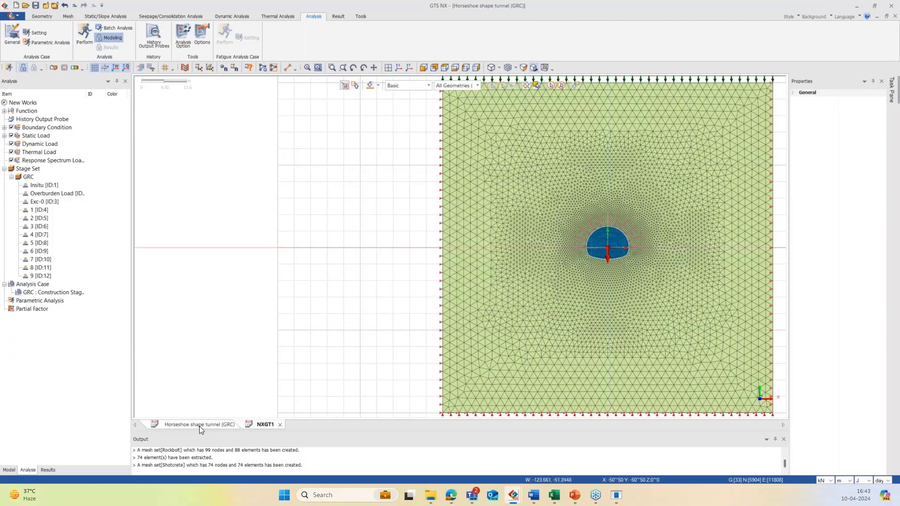
Switch to the solved Horseshoe shape tunnel (GRC) model and examine its construction stages, analysis case and result list
left_click(198, 425)
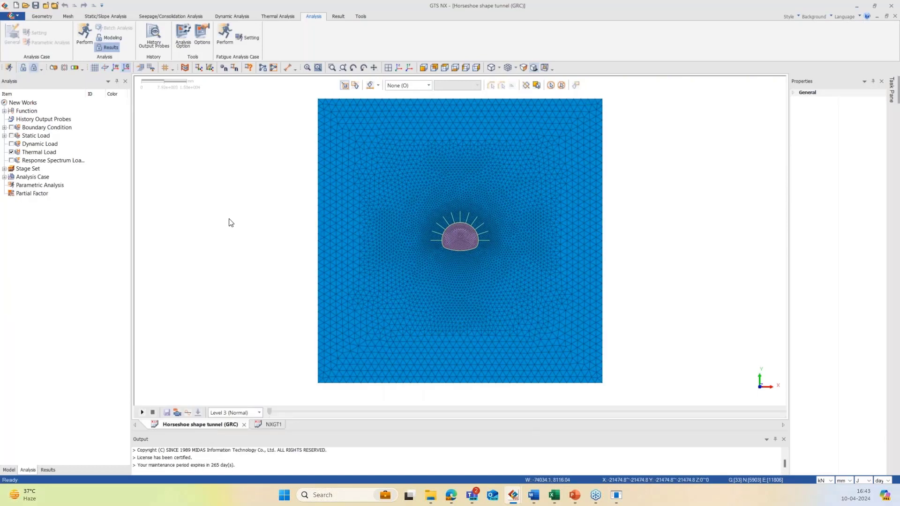
left_click(4, 168)
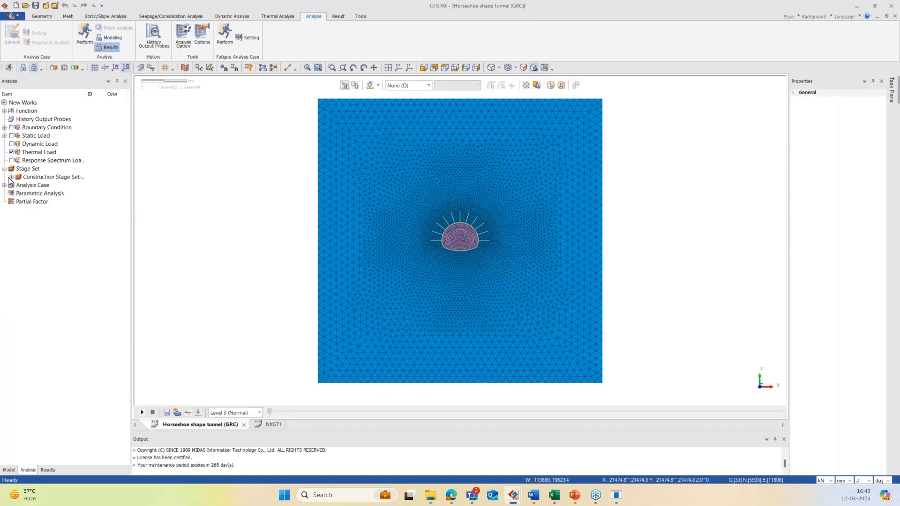
left_click(11, 177)
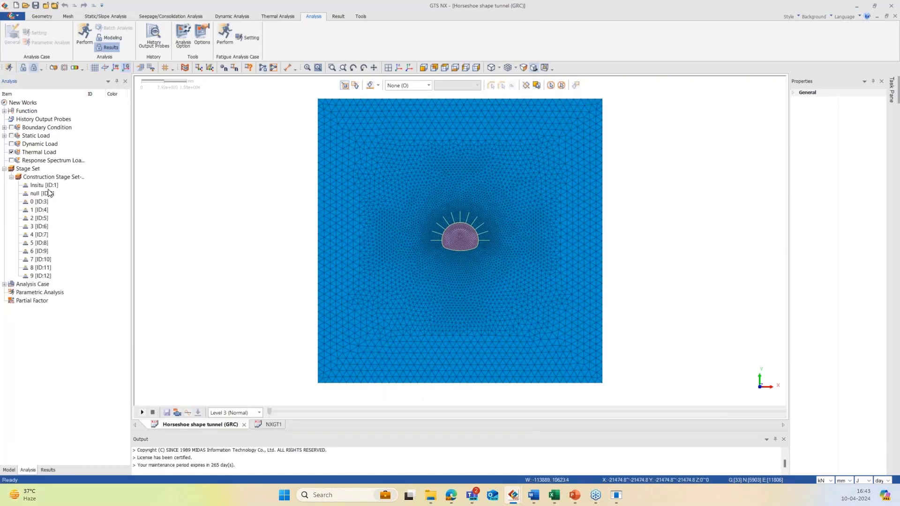
left_click(5, 284)
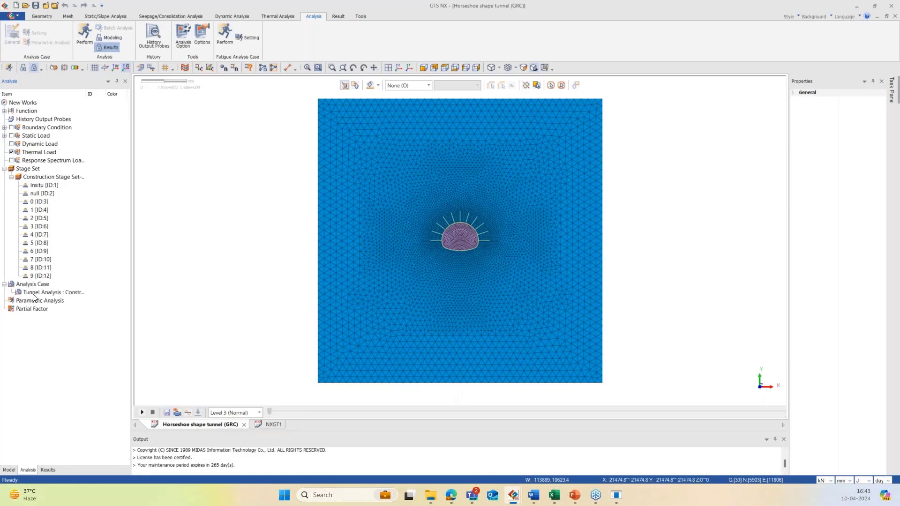
left_click(48, 469)
scroll(80, 317, "down", 3)
scroll(80, 317, "up", 3)
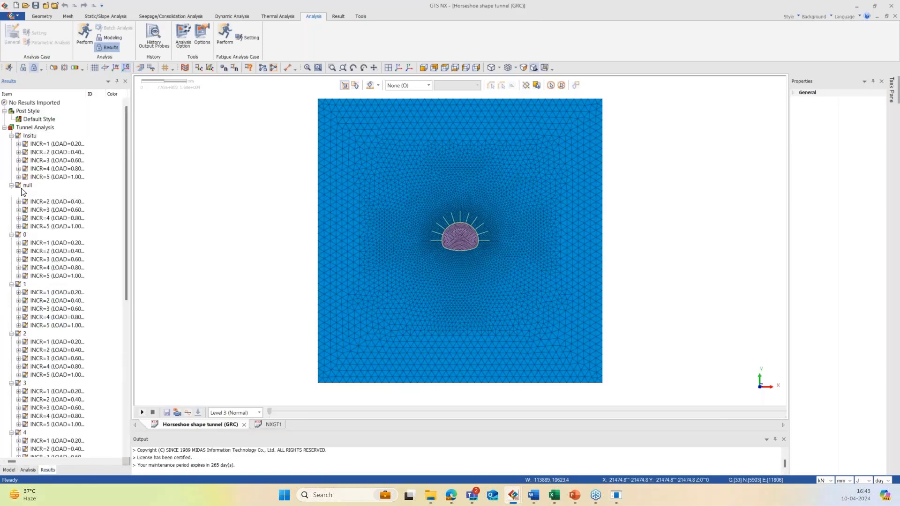
Plot the TY translation and then the total translation contour for Insitu INCR=5
left_click(18, 177)
left_click(26, 185)
left_click(42, 195)
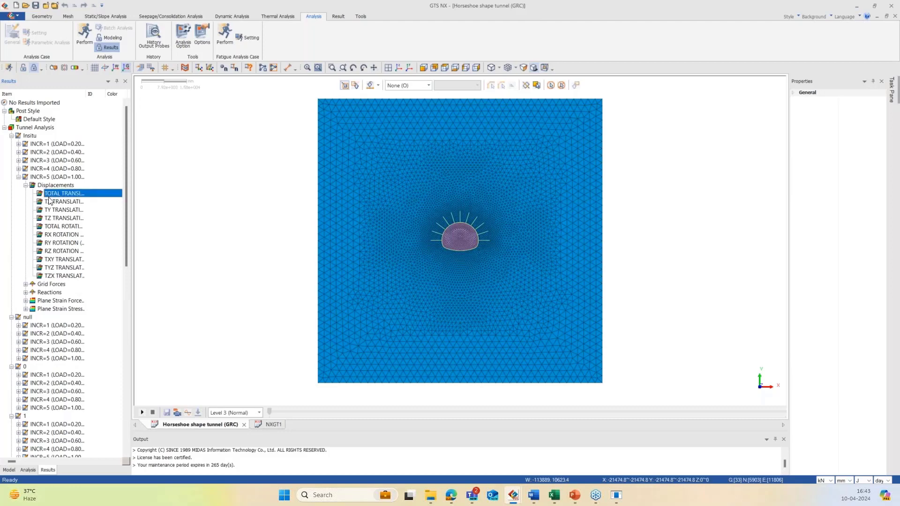
left_click(55, 210)
double_click(56, 195)
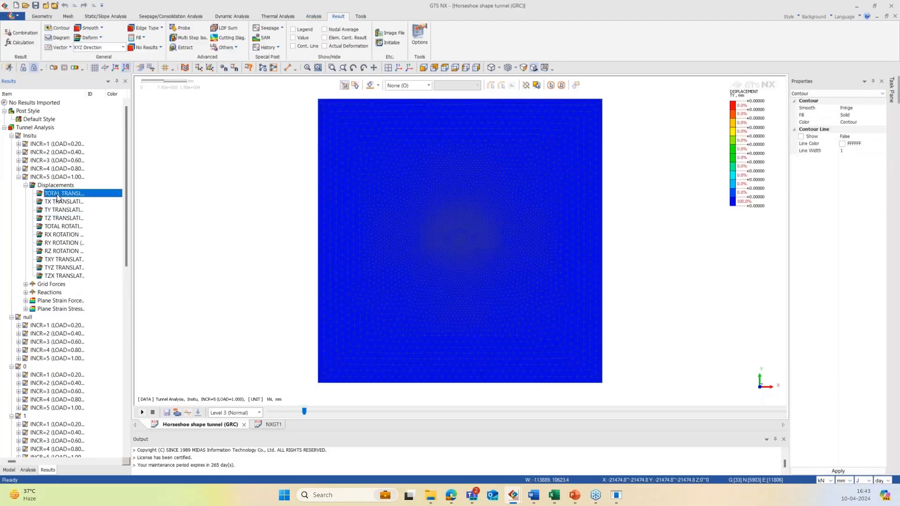
Advance the total translation contour through the stages to stage 9, INCR=4, and look over the result list
left_click_drag(306, 412, 772, 411)
scroll(78, 282, "down", 3)
scroll(78, 281, "down", 6)
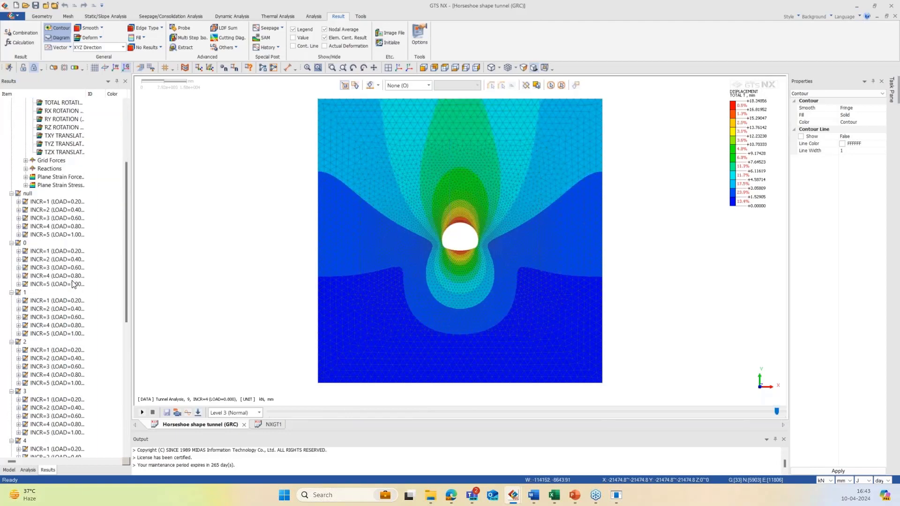
scroll(60, 306, "up", 9)
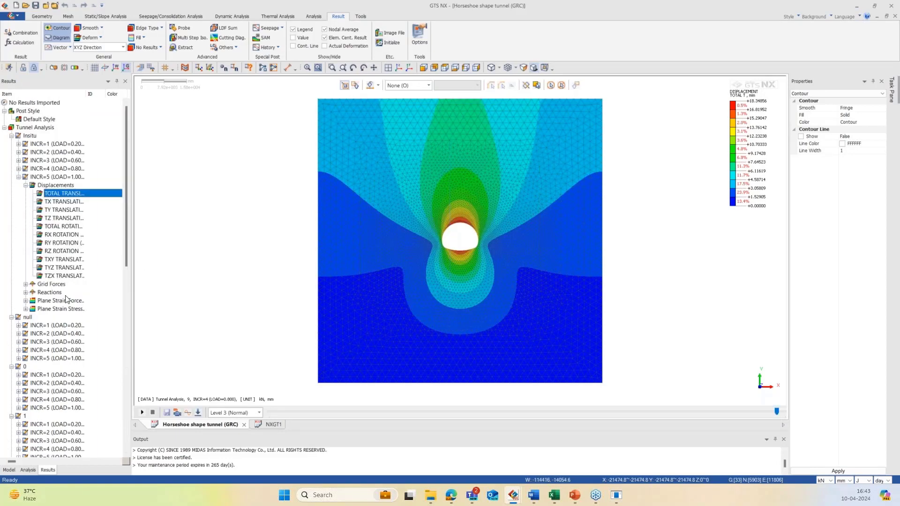
Set up a displacement results extraction of TY TRANSLATION (V) for the node at the tunnel crown
left_click(184, 52)
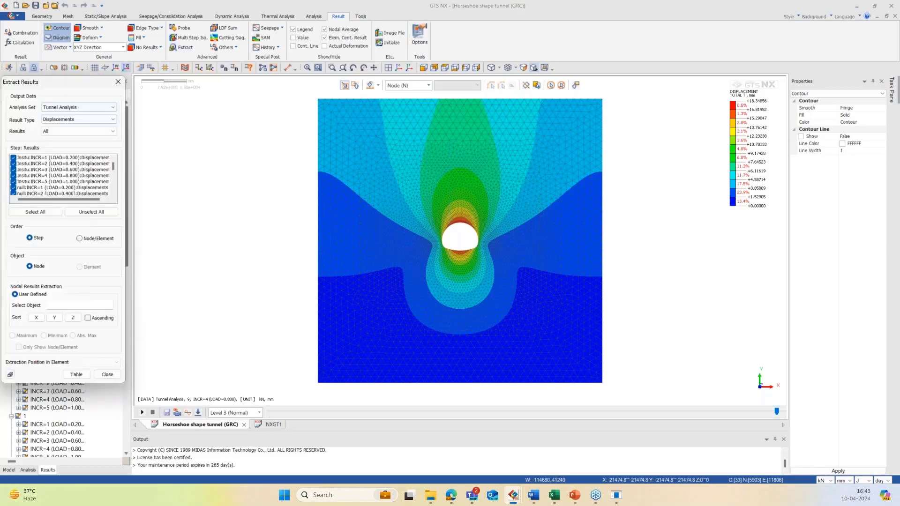
scroll(388, 205, "up", 2)
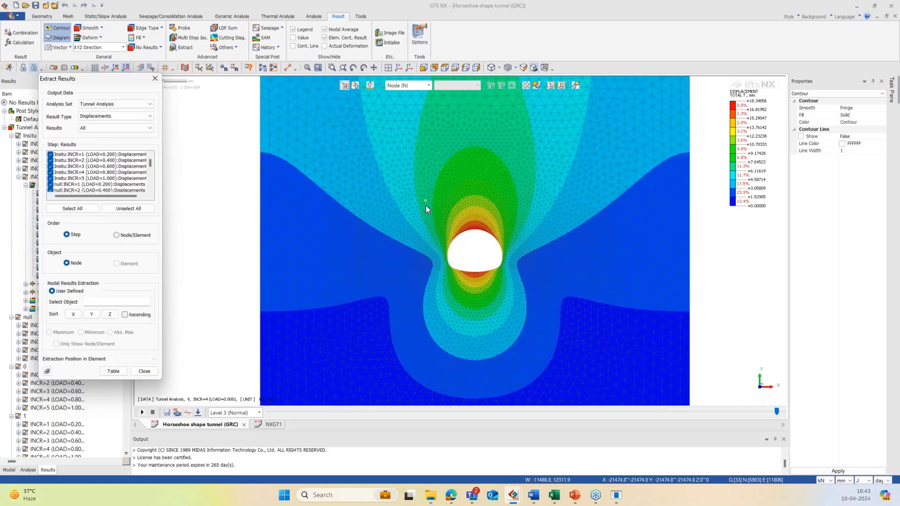
scroll(426, 205, "up", 3)
left_click(149, 128)
key("Down")
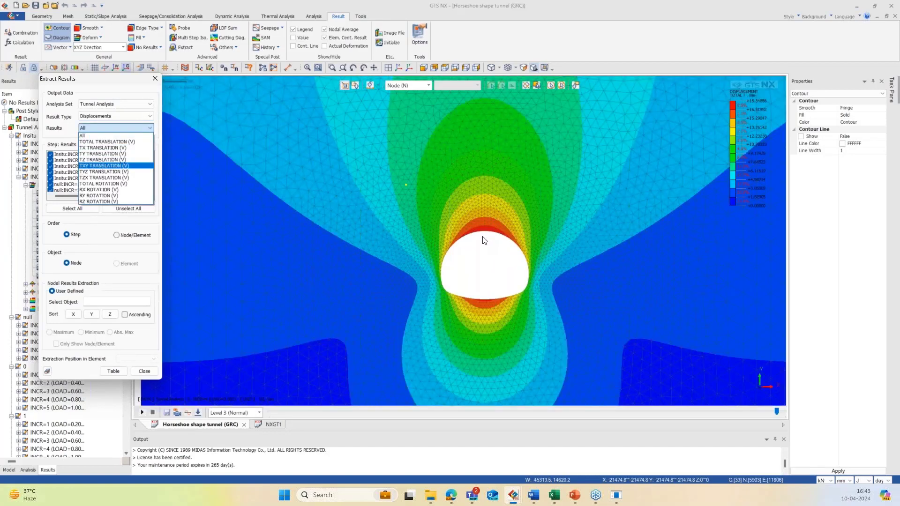
scroll(485, 237, "up", 3)
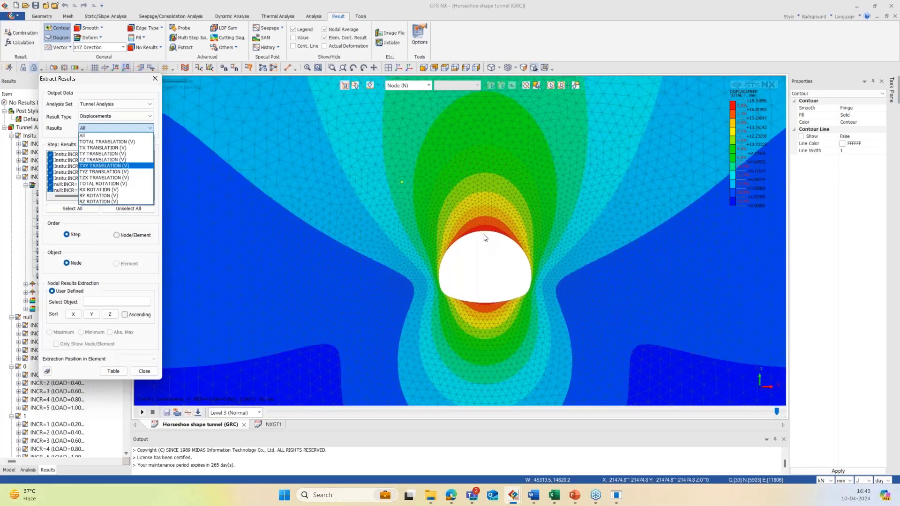
left_click(100, 154)
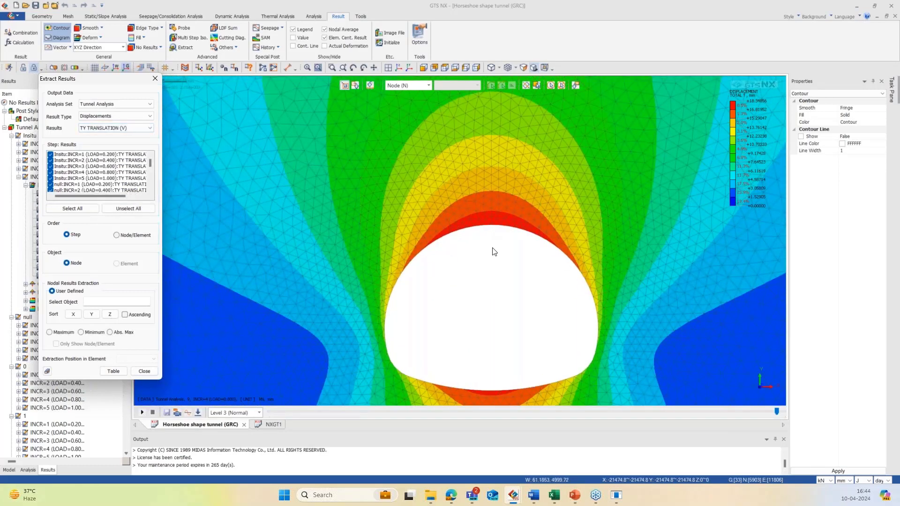
left_click(492, 228)
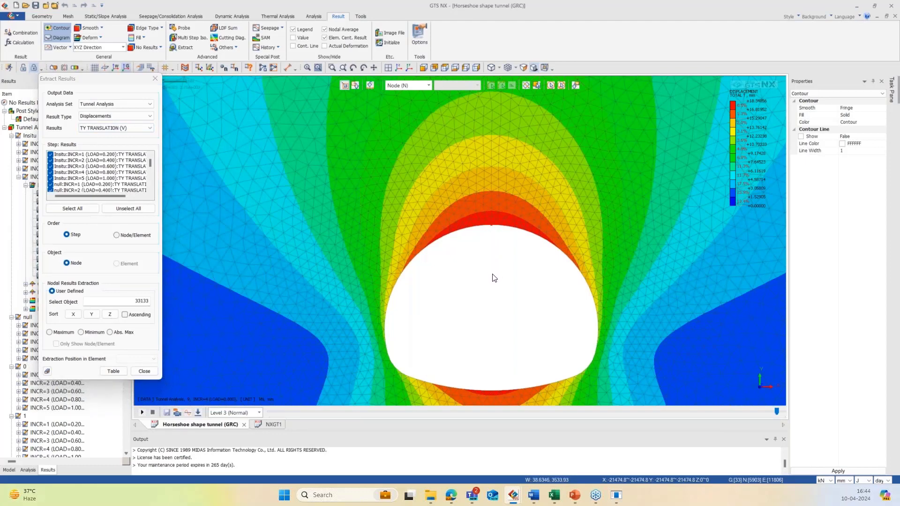
Exclude the Insitu increments and the null stage's increments from the extraction, and look through the remaining stage results
left_click(51, 154)
left_click(51, 160)
left_click(51, 166)
left_click(51, 172)
left_click(49, 179)
scroll(49, 179, "down", 1)
left_click(50, 167)
left_click(50, 171)
left_click(50, 179)
left_click(50, 185)
scroll(77, 174, "down", 10)
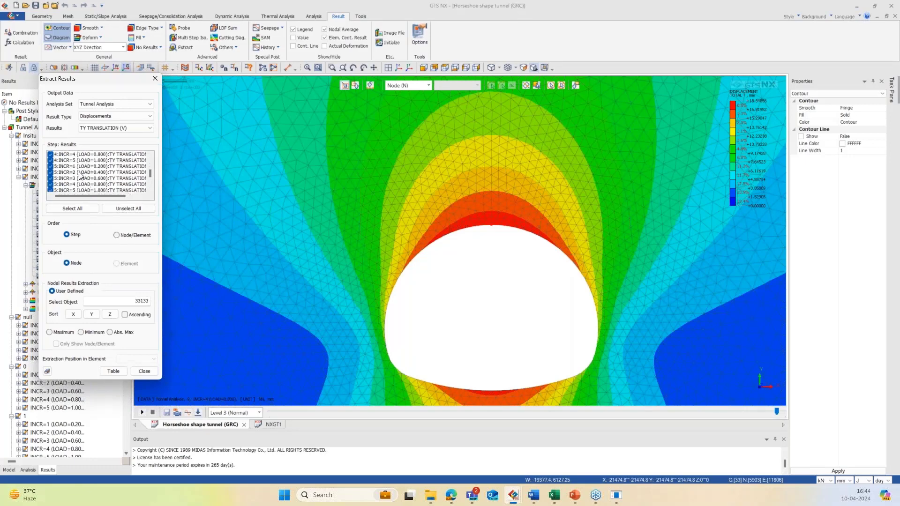
scroll(86, 179, "down", 4)
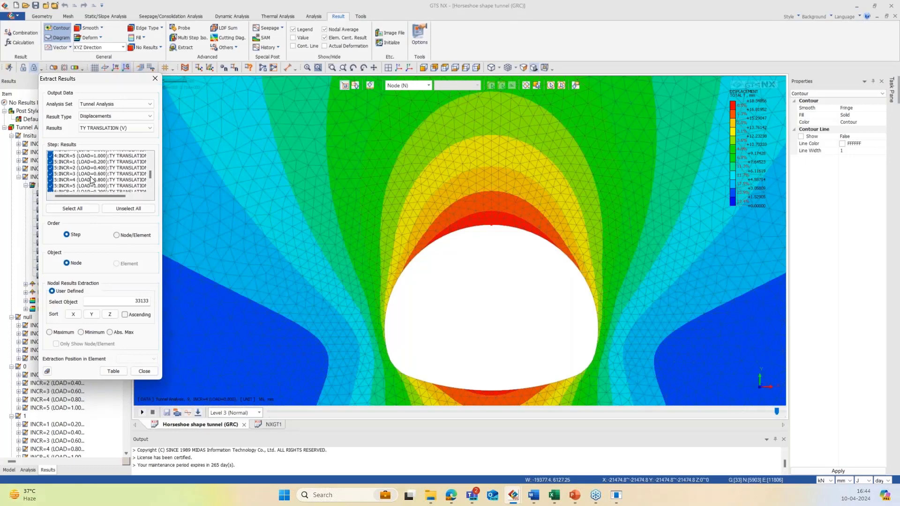
Extract the TY TRANSLATION (V) results of node 33133 into a table ordered by step, and close the extraction dialog
left_click(116, 237)
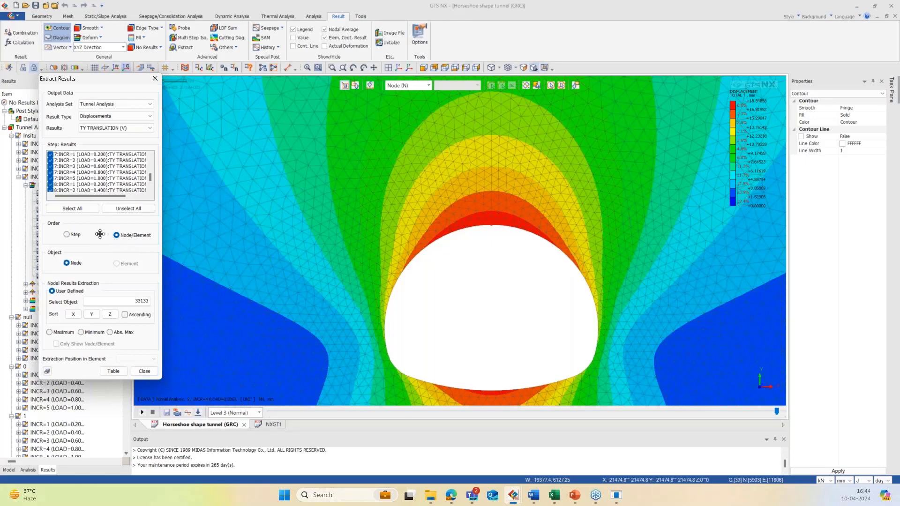
left_click(73, 239)
left_click(114, 372)
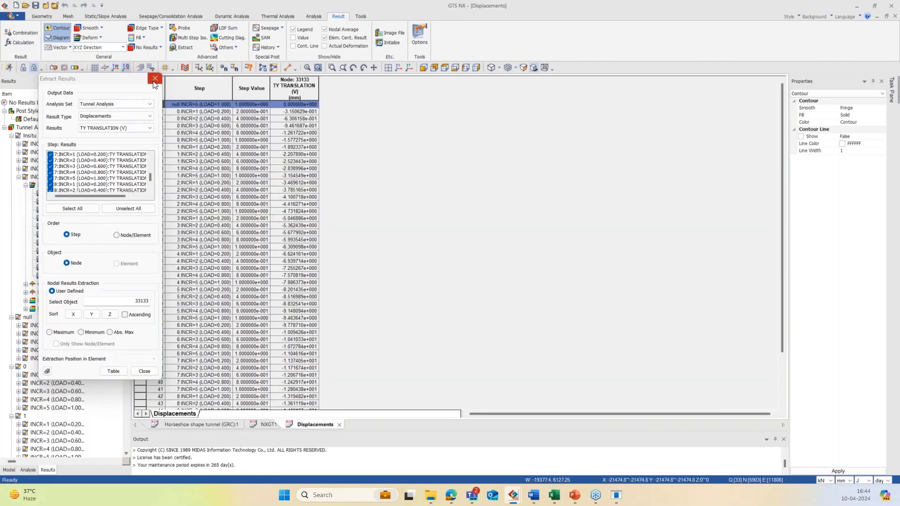
left_click(153, 84)
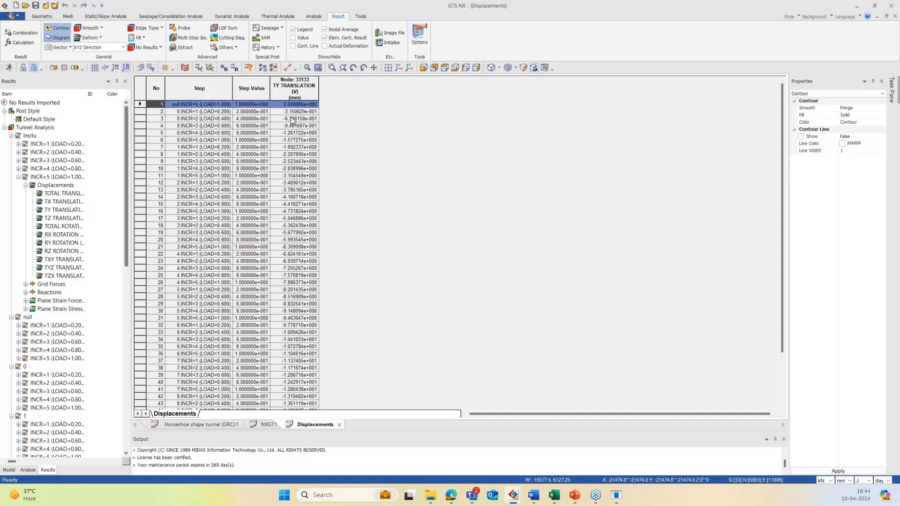
Copy all TY TRANSLATION (V) values from the displacement table into the Excel sheet, starting at cell G64
scroll(294, 132, "down", 3)
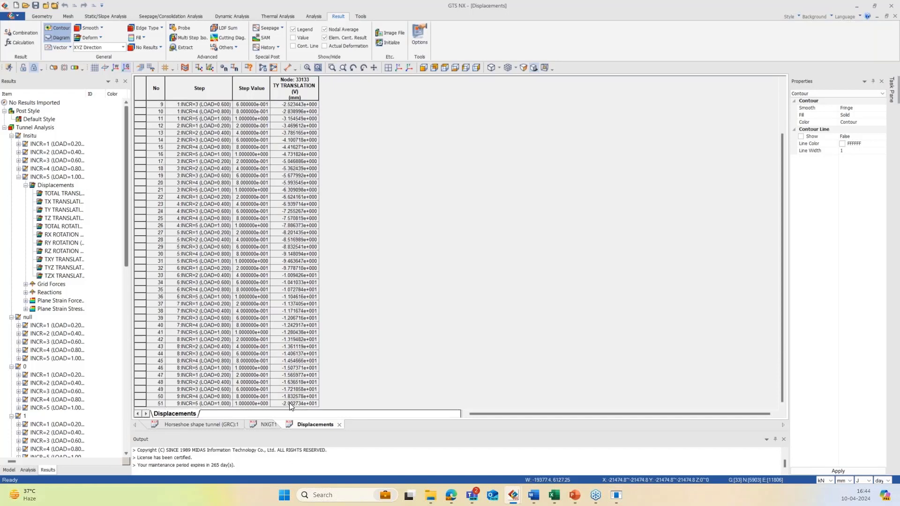
scroll(300, 285, "up", 3)
left_click_drag(303, 105, 313, 414)
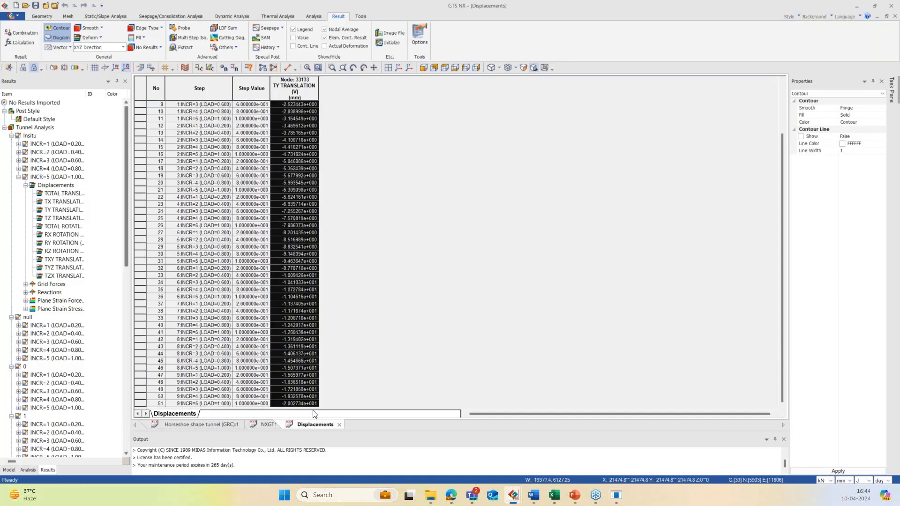
left_click(554, 495)
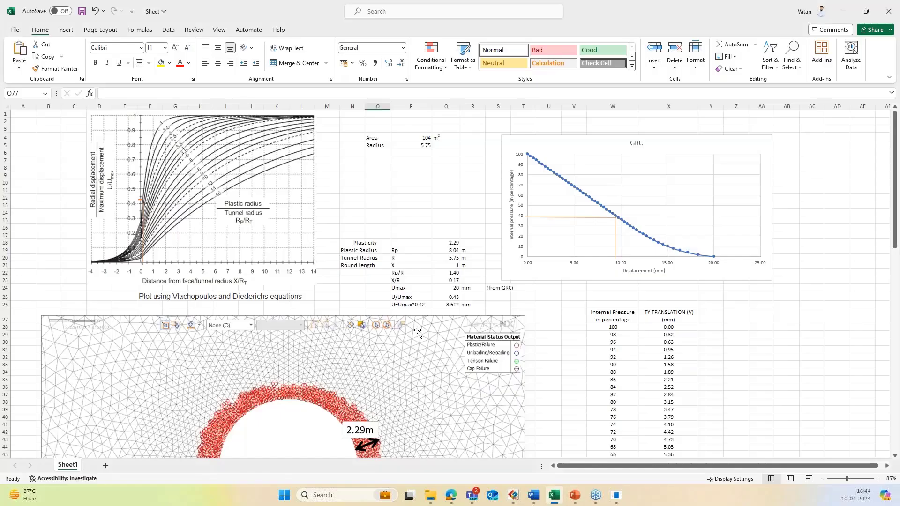
scroll(418, 322, "down", 10)
scroll(250, 348, "up", 5)
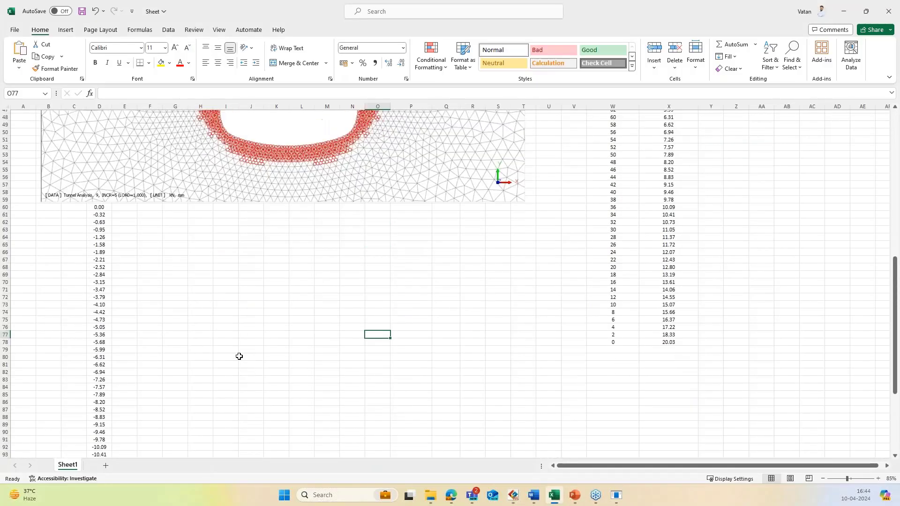
left_click(170, 239)
key("ctrl+v")
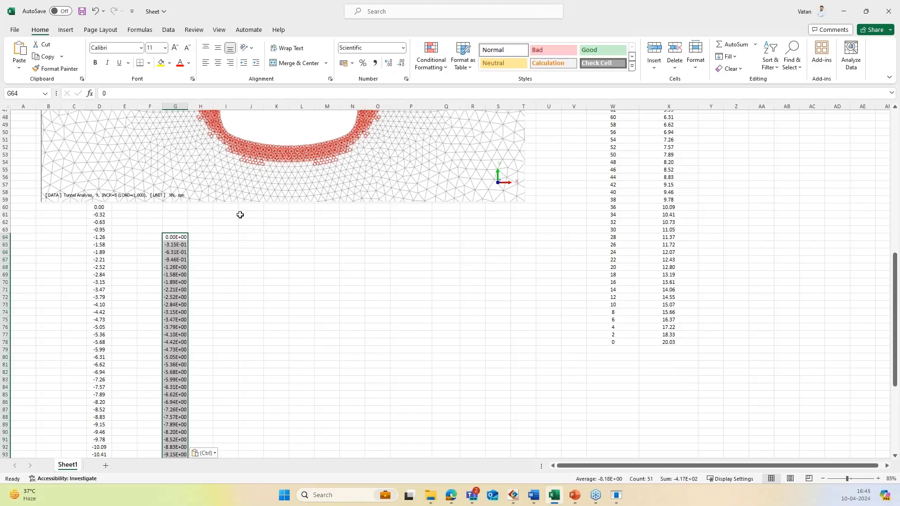
Format the pasted displacement values in column G as Number with two decimal places
left_click(402, 48)
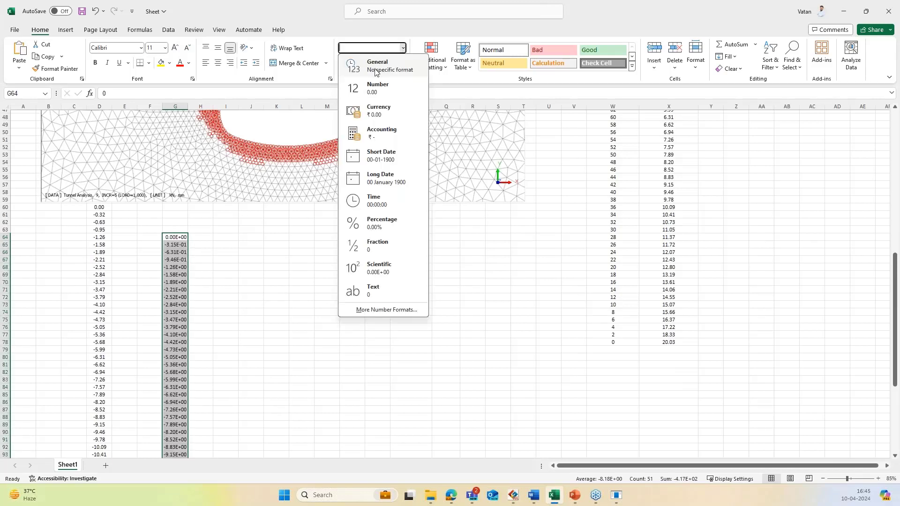
left_click(378, 88)
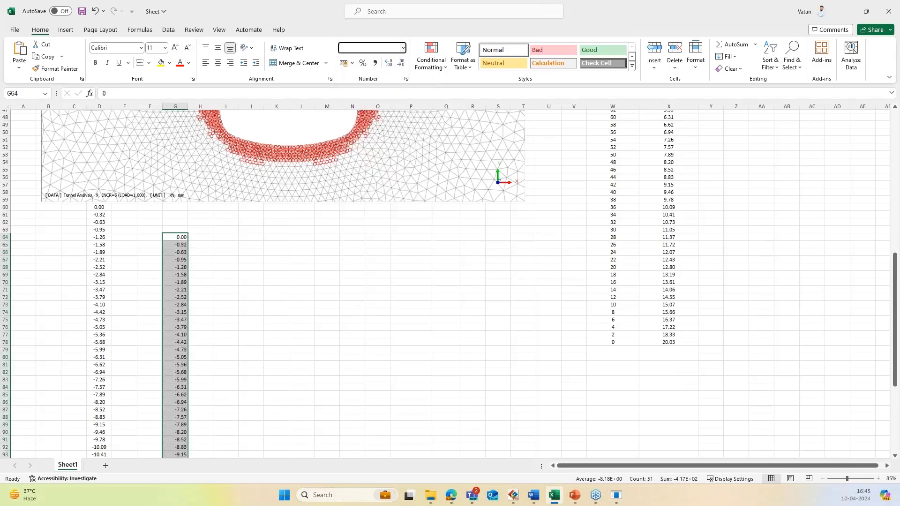
left_click(400, 68)
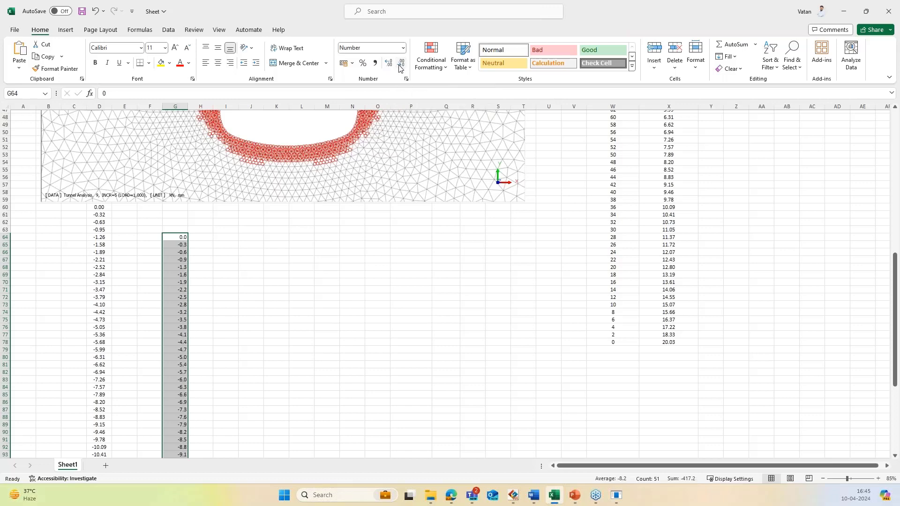
left_click(389, 67)
left_click(243, 289)
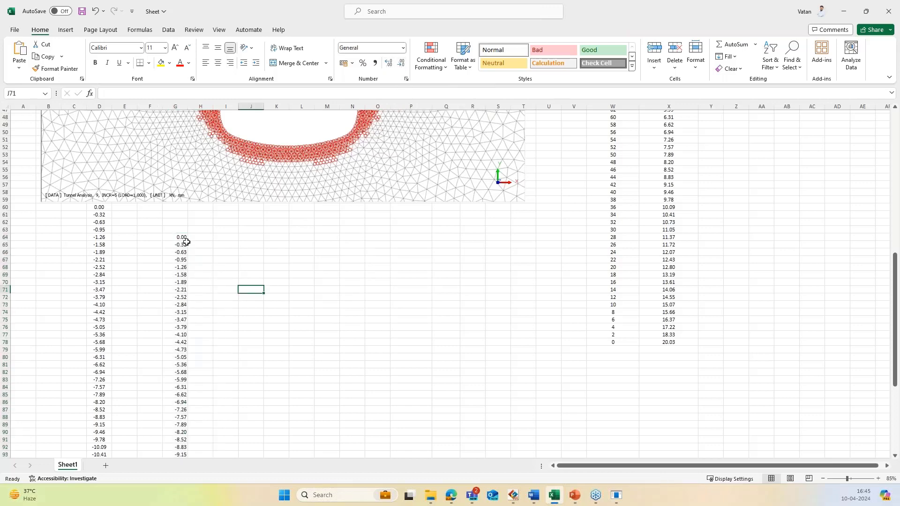
Compare the pasted displacement column with the internal pressure and TY translation table in columns W and X
scroll(186, 238, "down", 10)
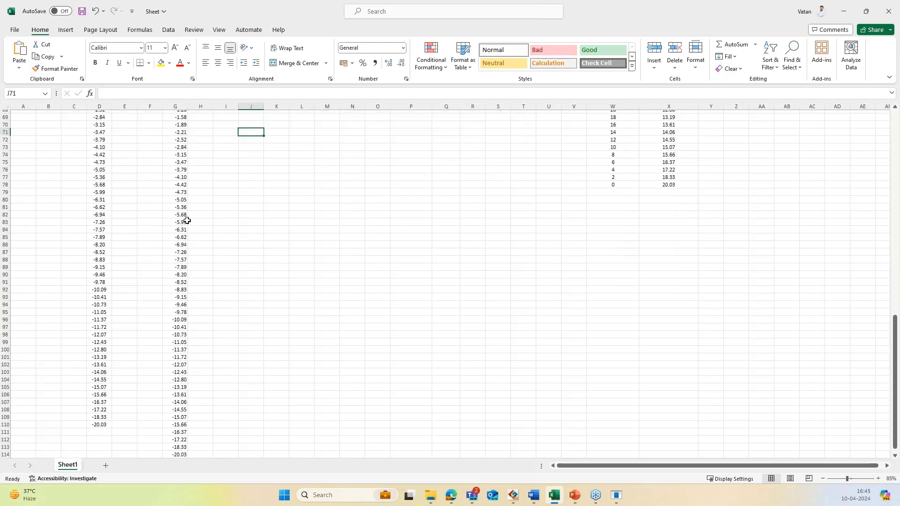
scroll(182, 391, "up", 13)
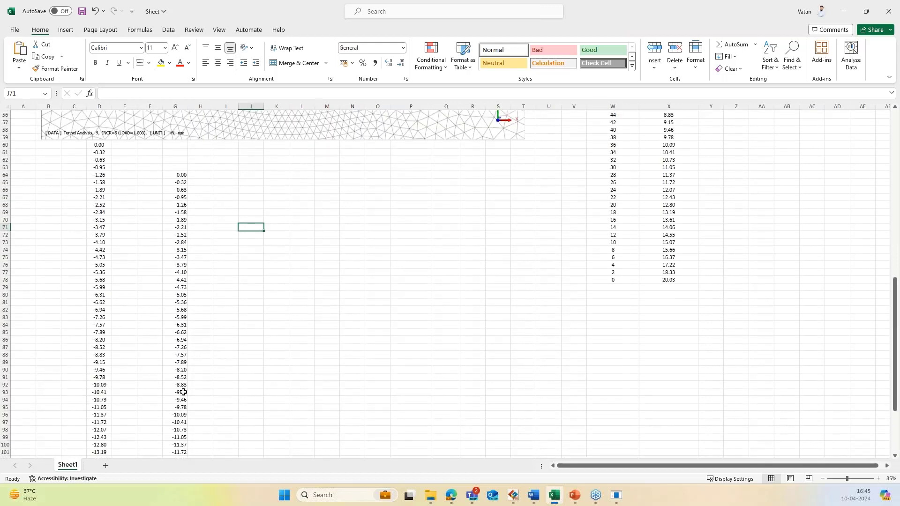
scroll(184, 391, "up", 5)
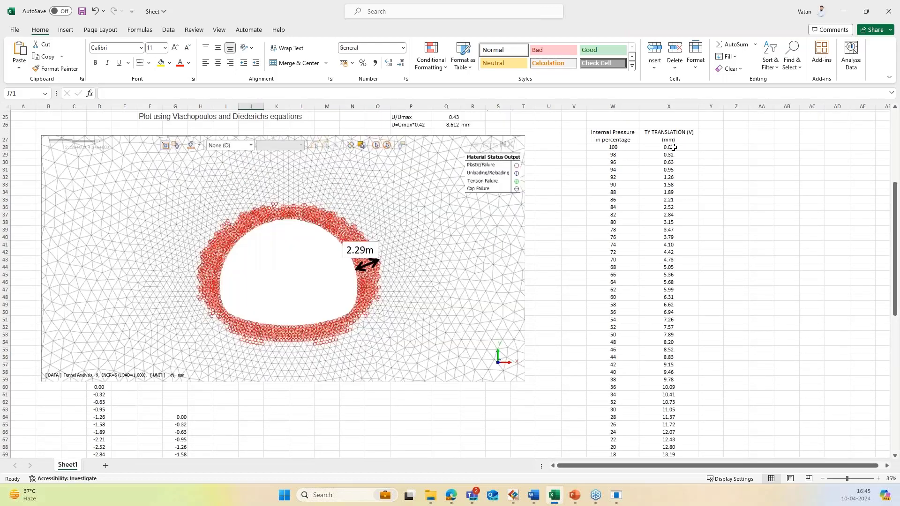
scroll(674, 169, "down", 7)
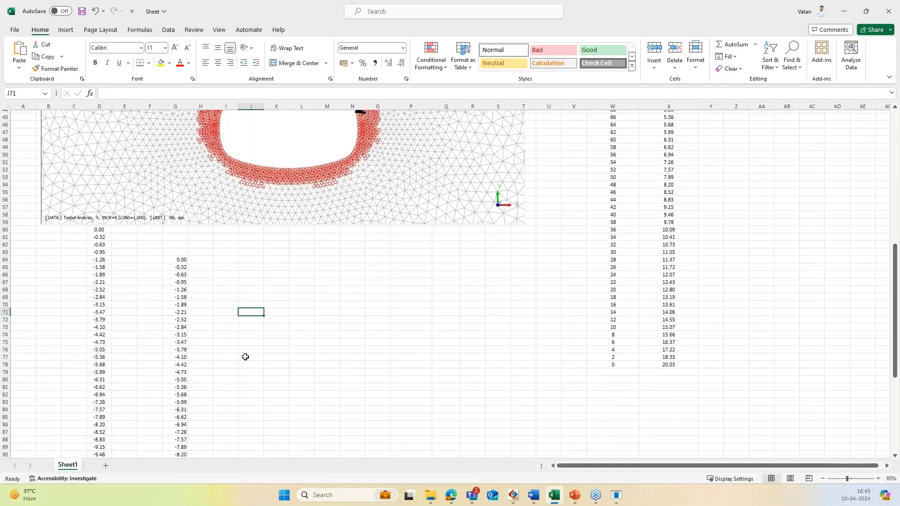
scroll(245, 357, "up", 5)
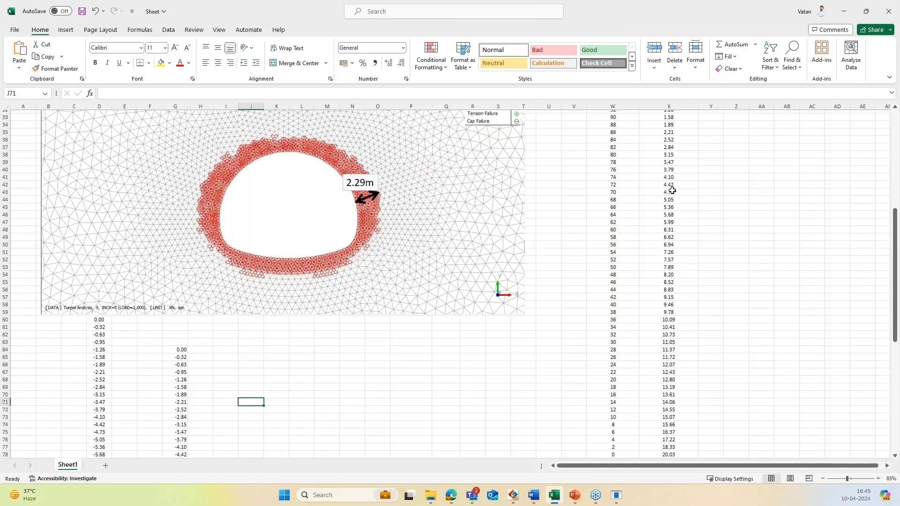
scroll(673, 189, "up", 3)
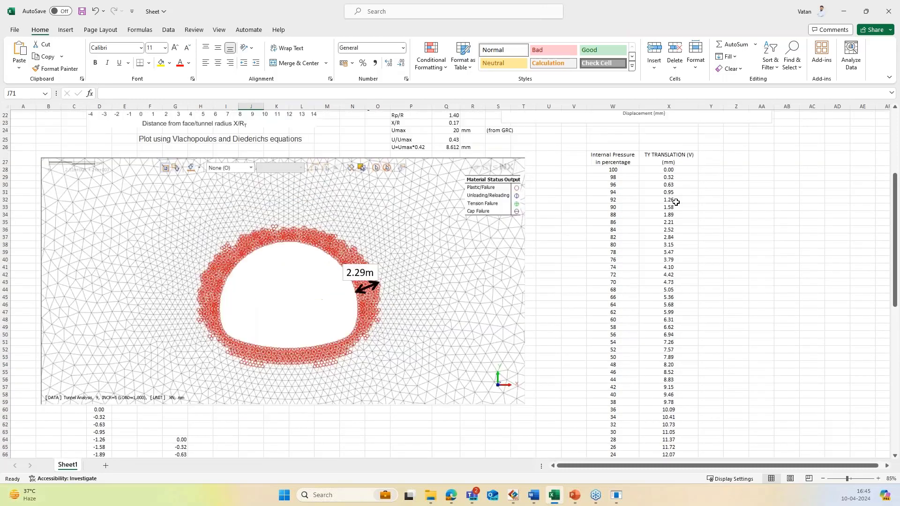
scroll(629, 195, "up", 1)
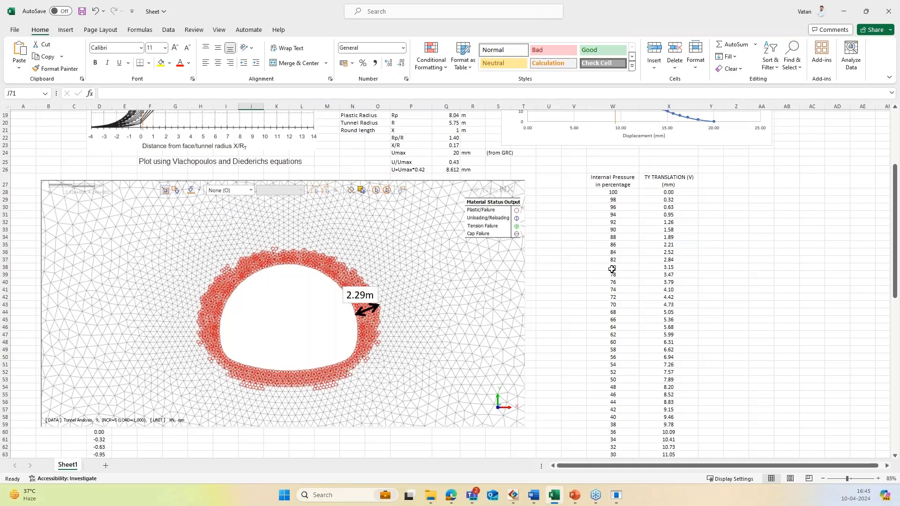
Examine how the internal pressure percentages pair with the TY translation values in the first rows and the last row
left_click(615, 192)
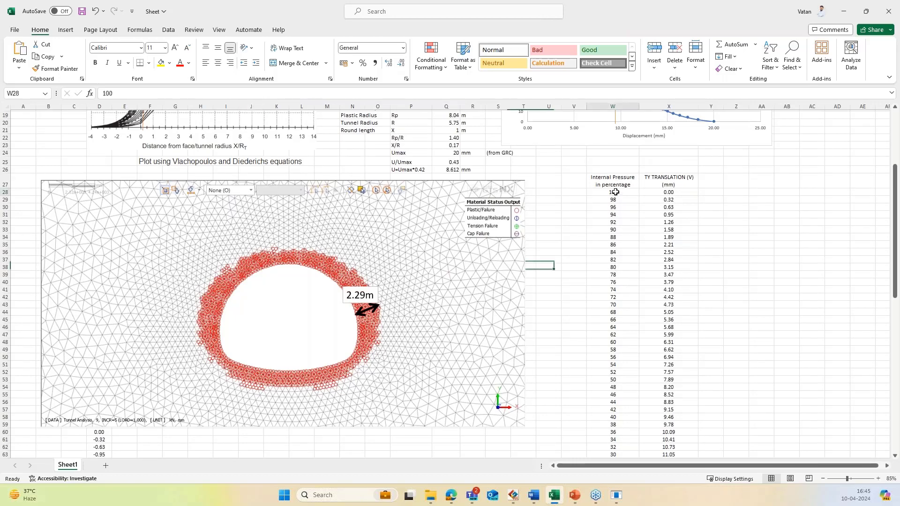
left_click(614, 199)
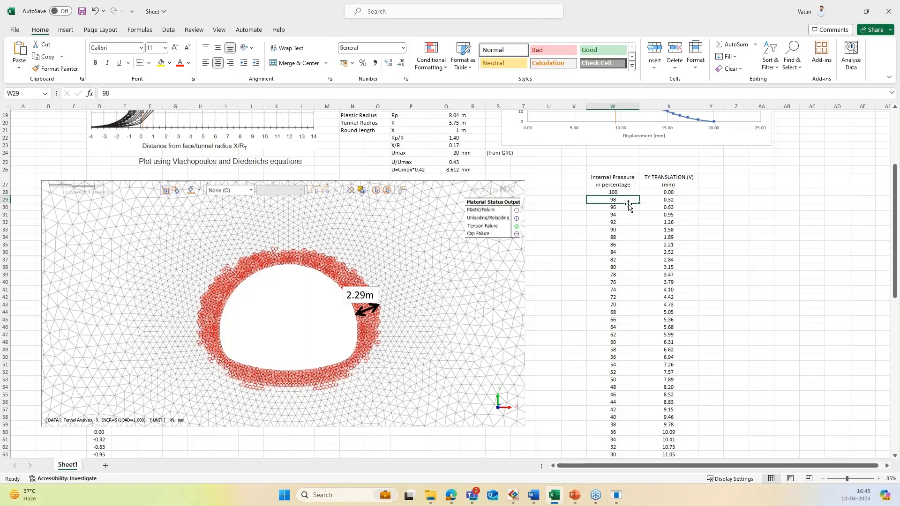
left_click(675, 200)
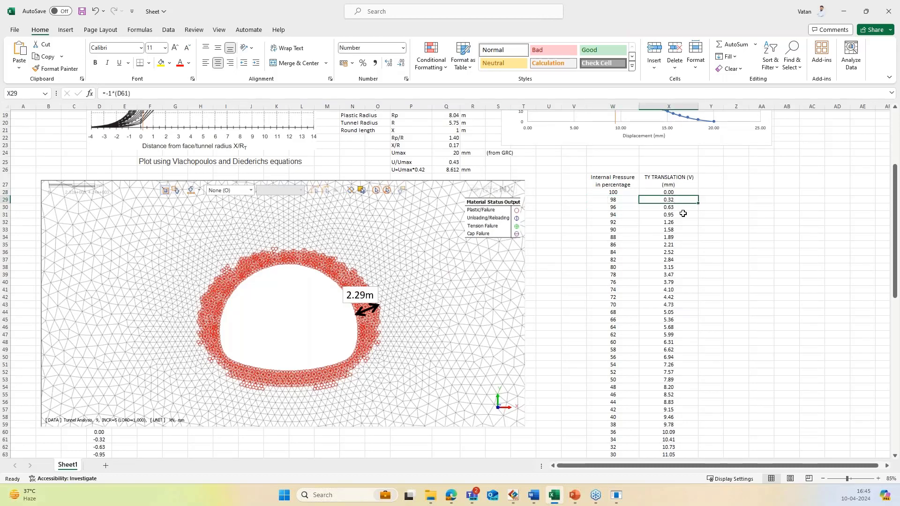
left_click(620, 207)
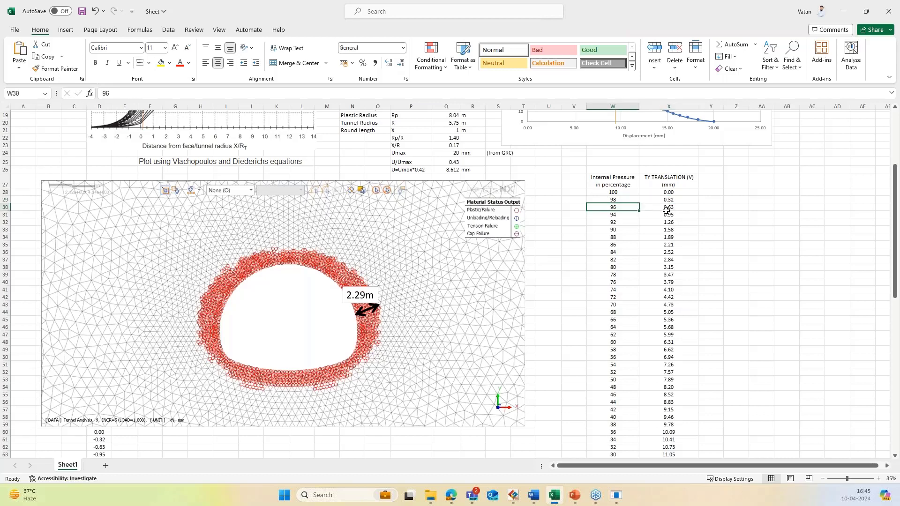
left_click(671, 208)
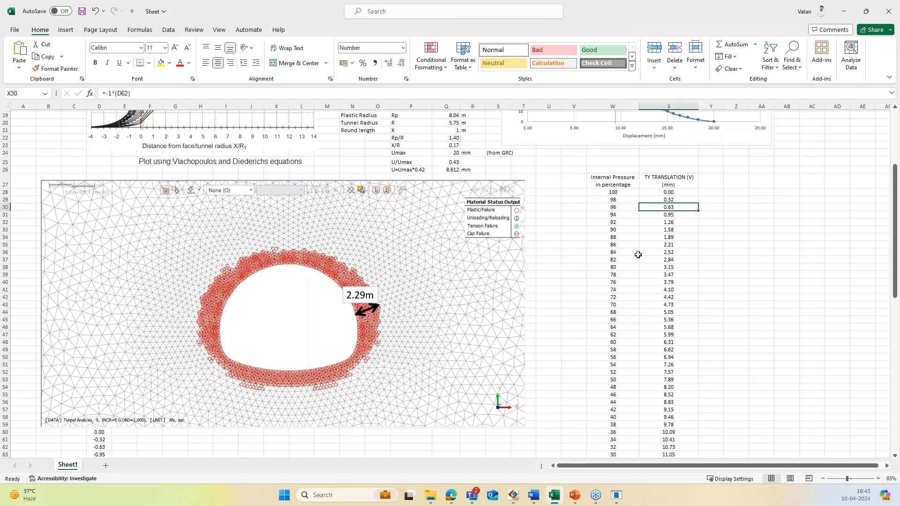
scroll(638, 255, "down", 8)
left_click(617, 386)
left_click(663, 389)
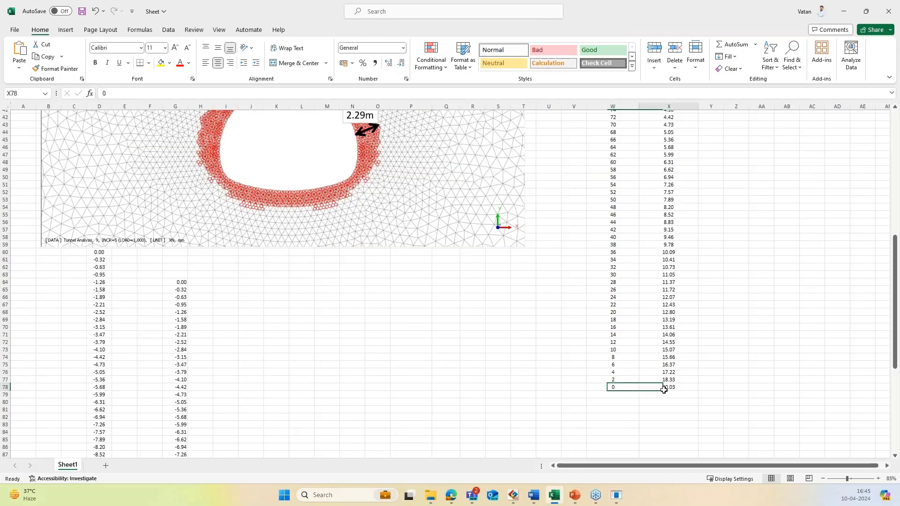
Examine the GRC chart of internal pressure against displacement and the Vlachopoulos and Diederichs plot at the start of the sheet
scroll(550, 385, "up", 4)
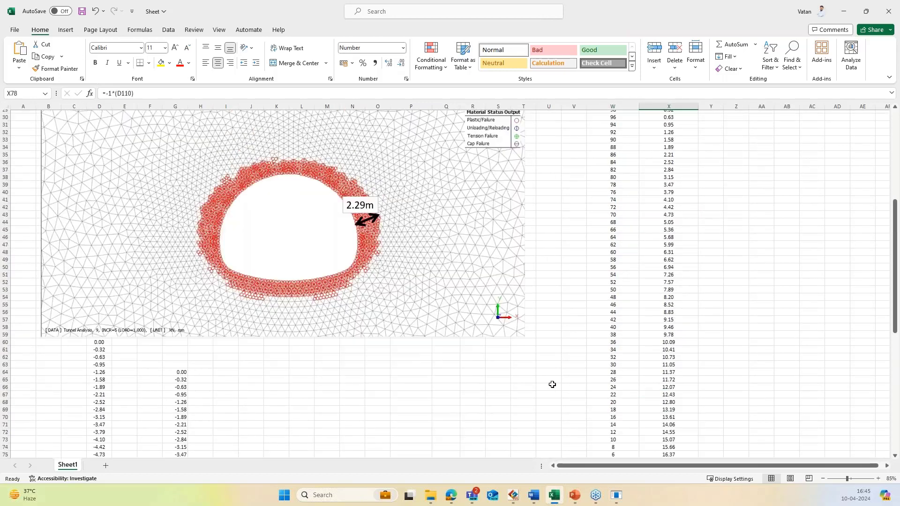
scroll(553, 385, "up", 10)
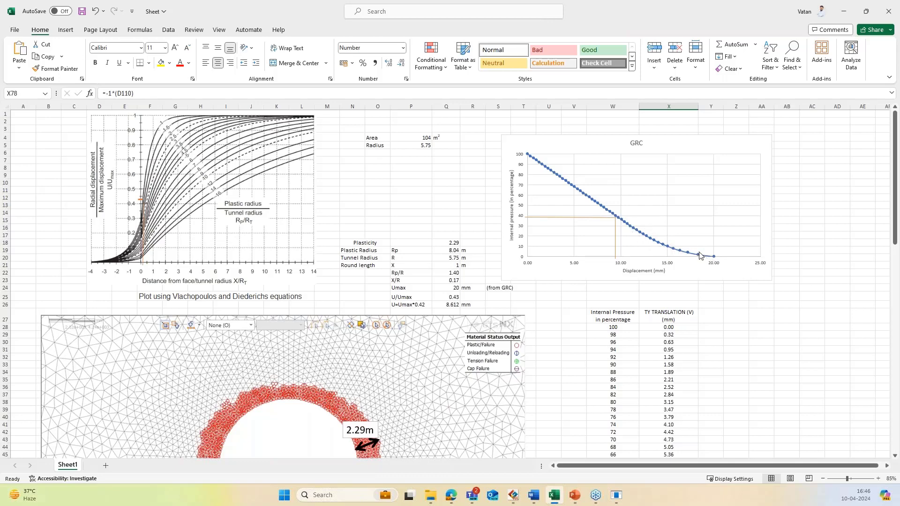
left_click(455, 158)
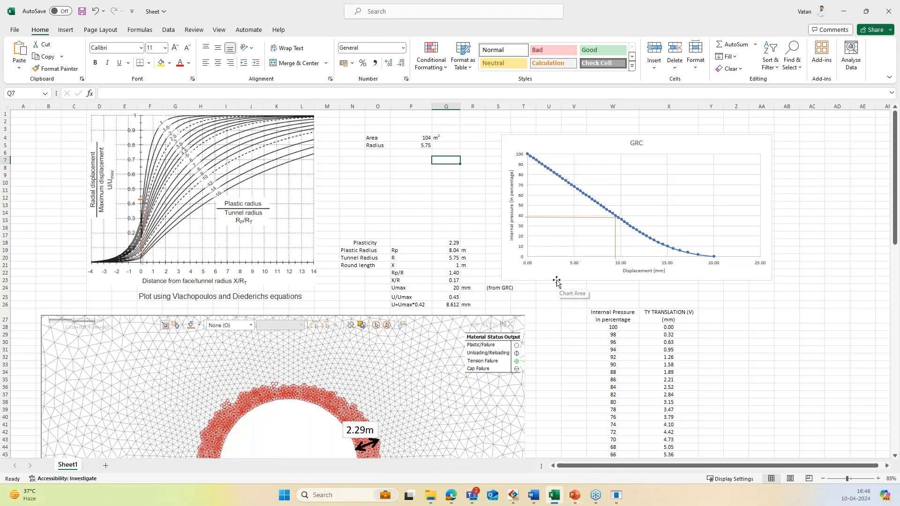
key("Down")
key("Down")
key("Down")
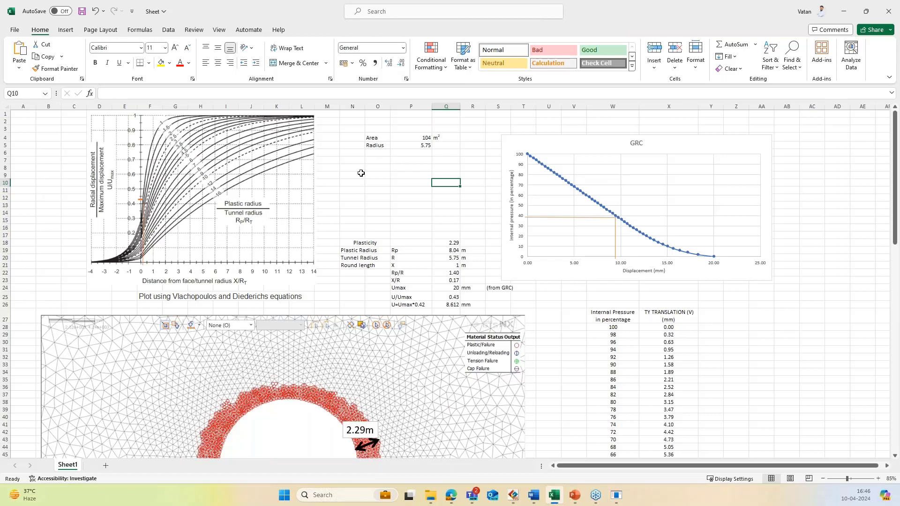
left_click(395, 194)
scroll(322, 293, "down", 1)
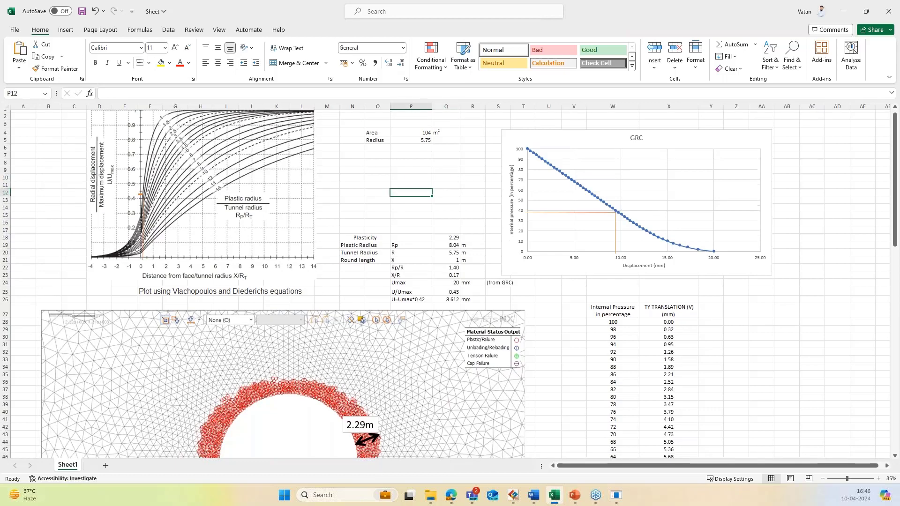
scroll(244, 248, "down", 2)
scroll(244, 249, "up", 2)
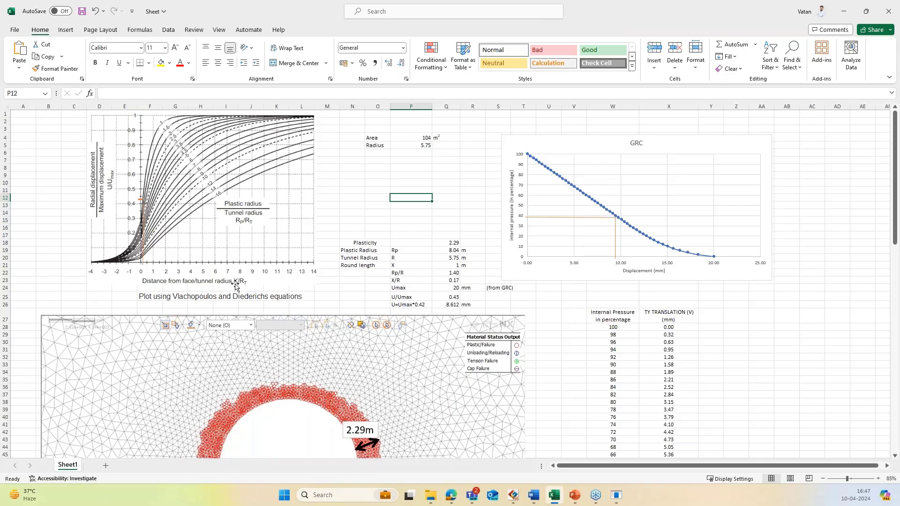
Check the round length input and the maximum displacement at zero internal pressure in the TY translation column
left_click(455, 264)
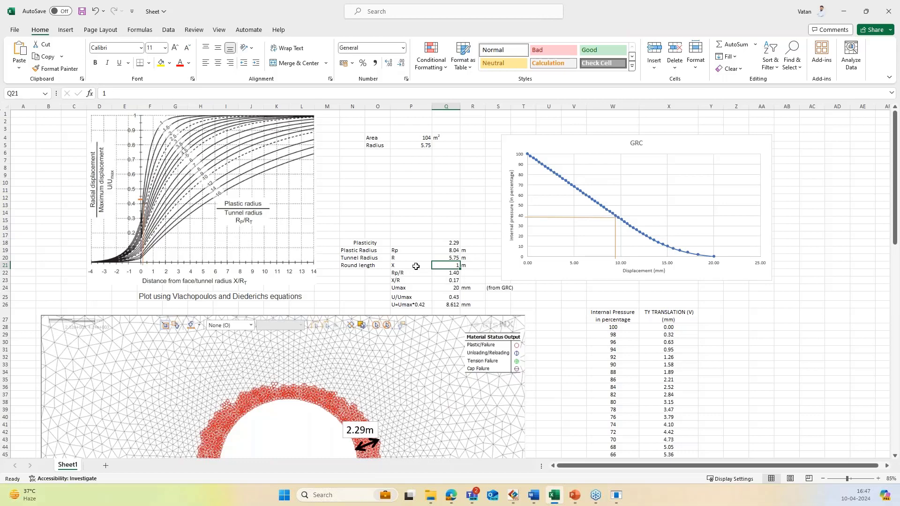
scroll(416, 266, "down", 13)
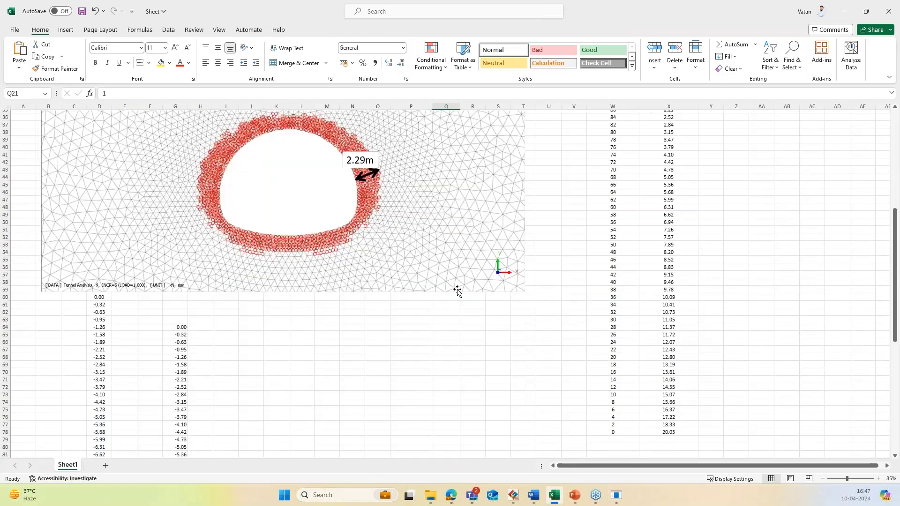
left_click(659, 409)
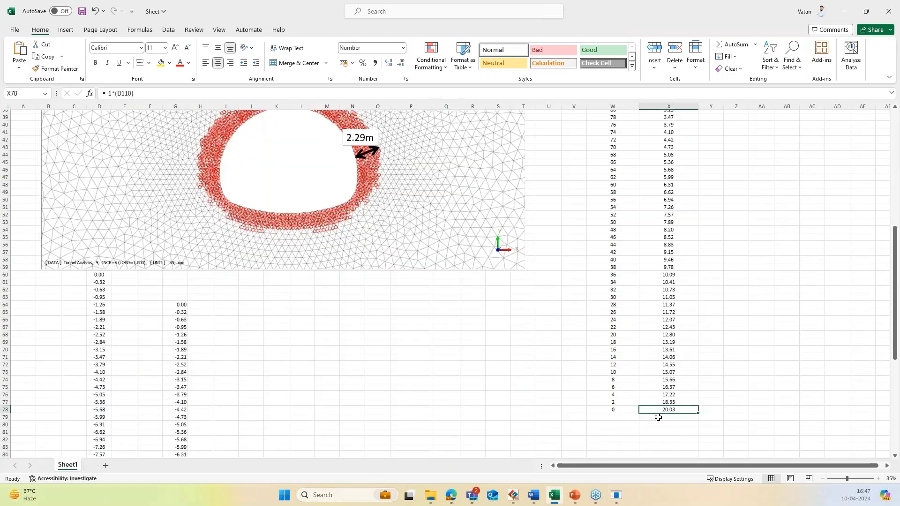
scroll(574, 408, "up", 3)
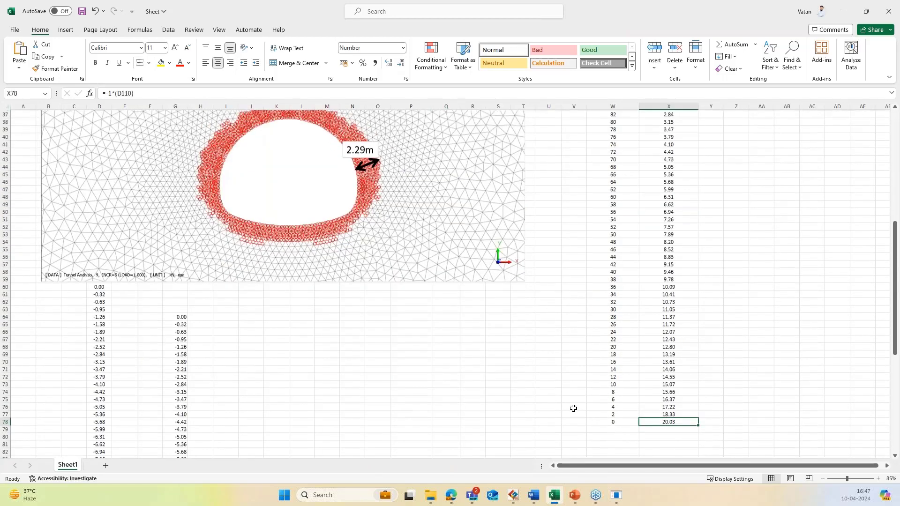
Switch to GTS NX and display the plane strain plastic status of stage 9, INCR=5, in the Horseshoe shape tunnel (GRC) model
scroll(573, 408, "up", 2)
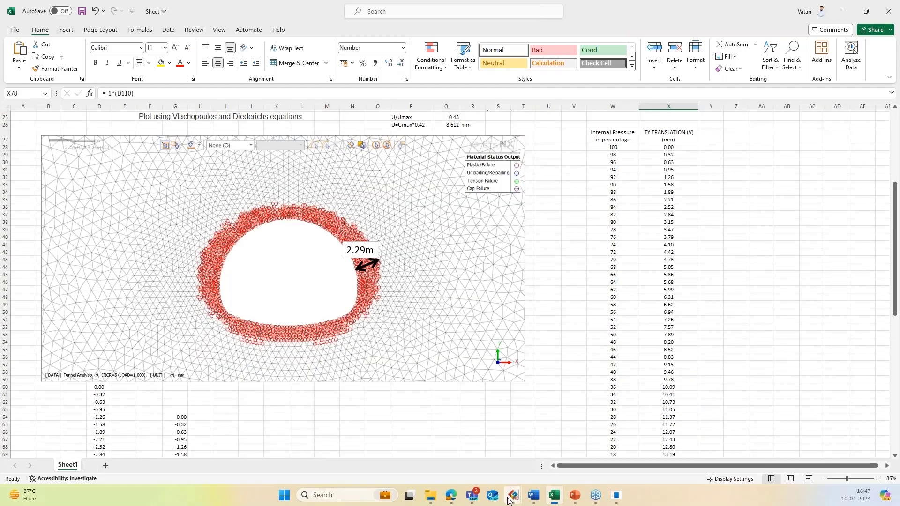
left_click(509, 499)
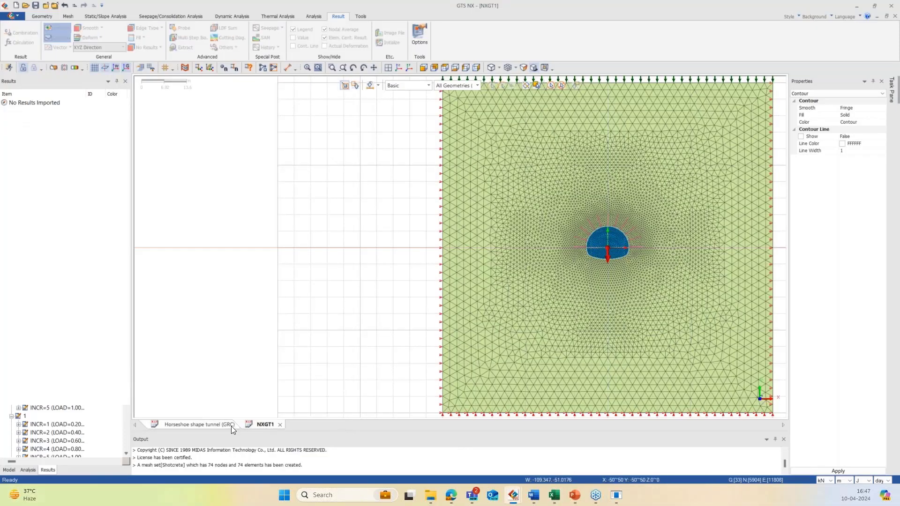
left_click(210, 426)
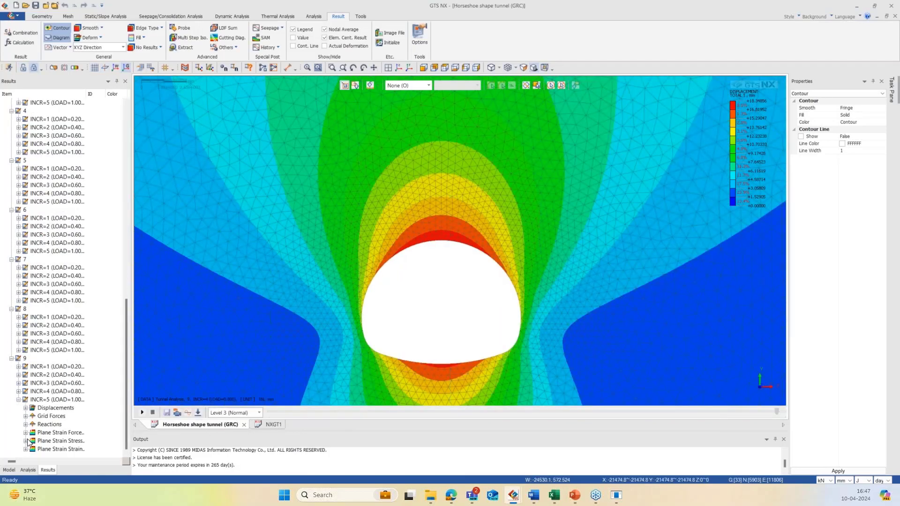
left_click(26, 440)
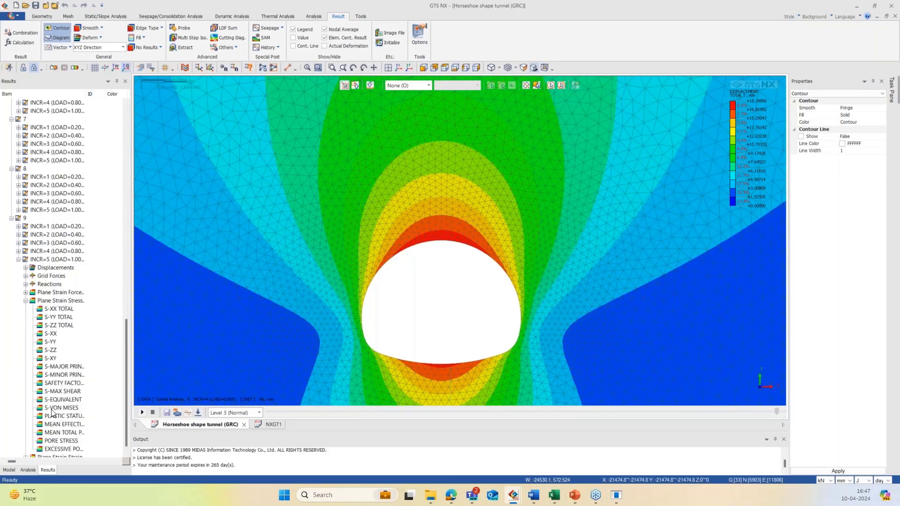
left_click(58, 418)
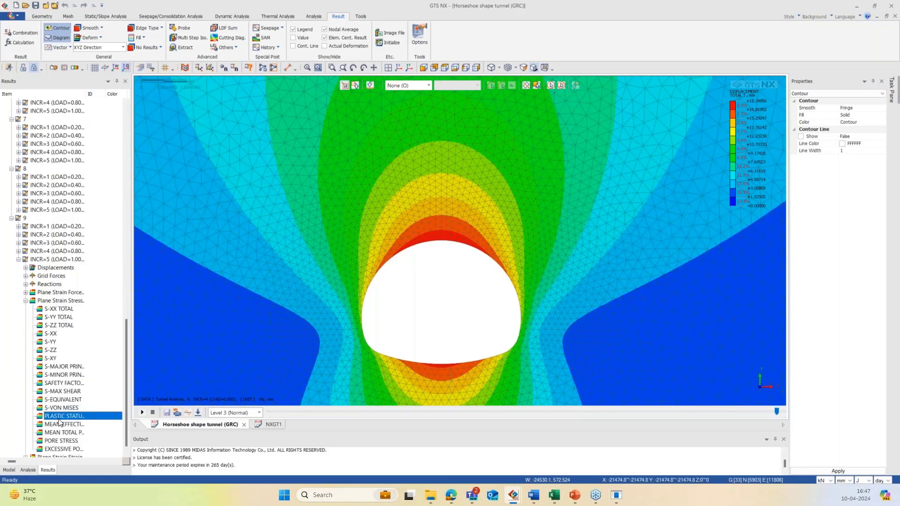
scroll(446, 190, "up", 2)
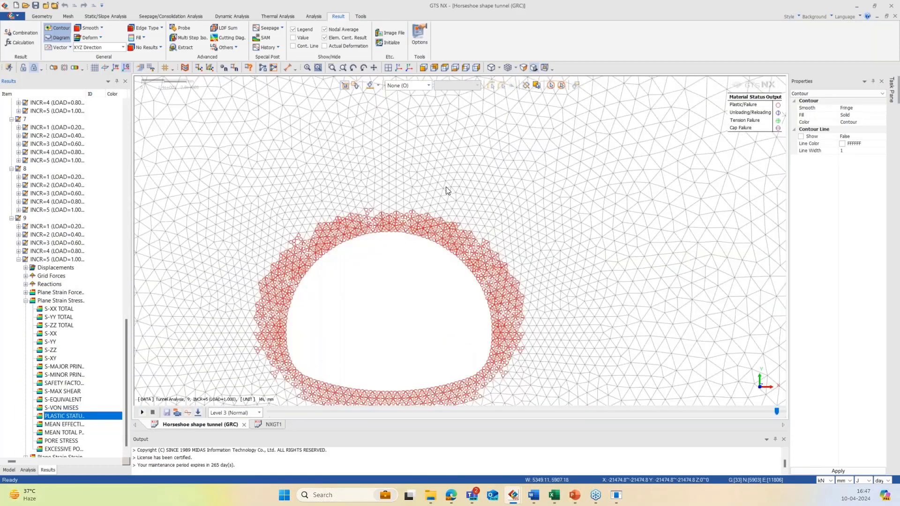
Measure the point-to-point thickness of the plastic zone beside the tunnel wall
left_click(288, 68)
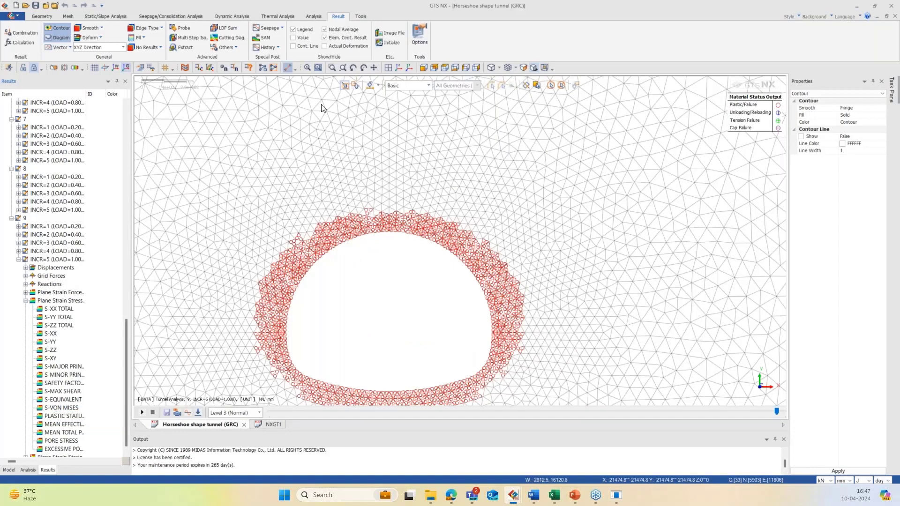
left_click(488, 303)
left_click(514, 307)
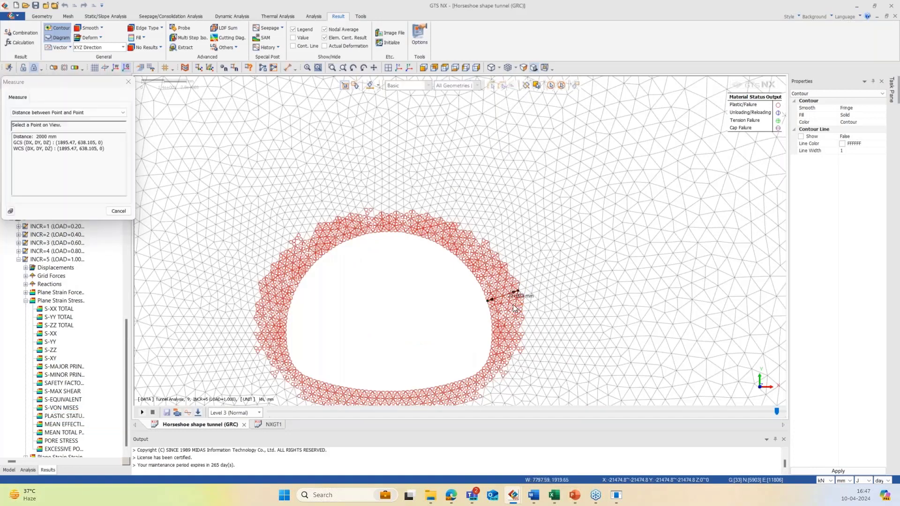
scroll(513, 308, "up", 1)
scroll(511, 307, "up", 3)
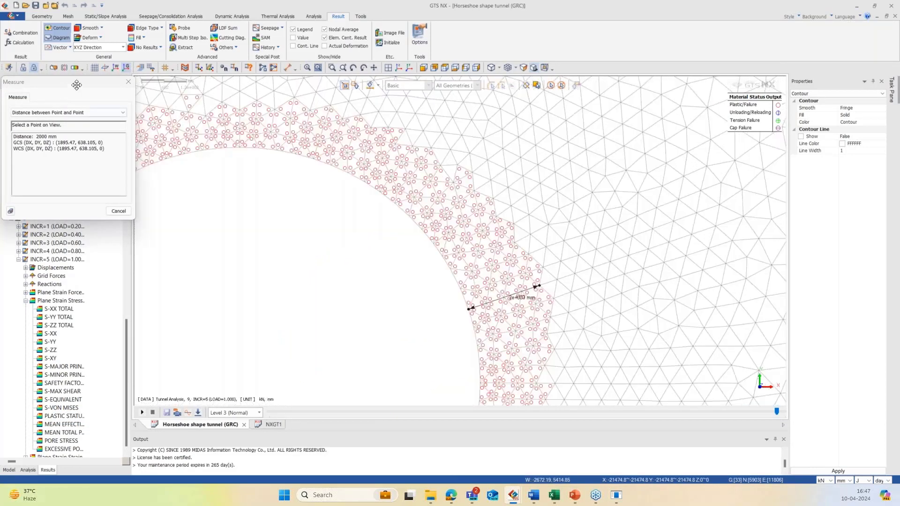
left_click(131, 86)
scroll(502, 248, "down", 1)
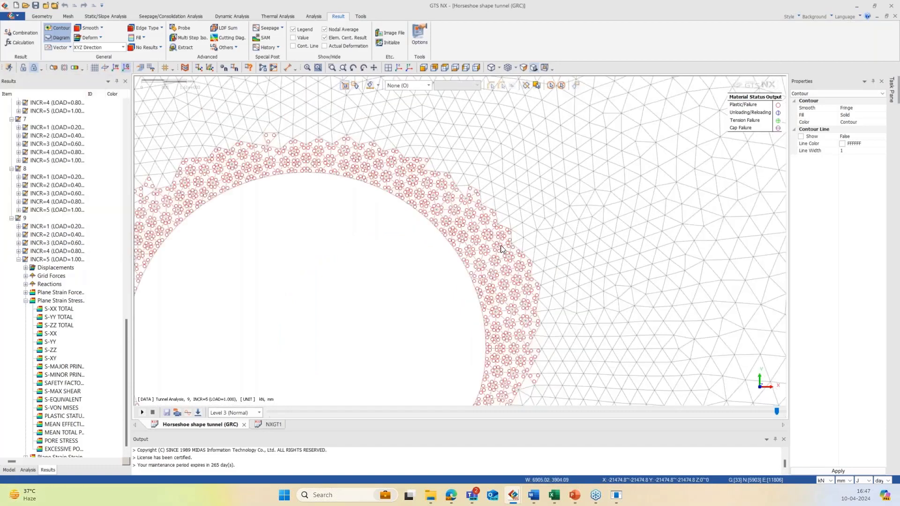
scroll(503, 249, "down", 3)
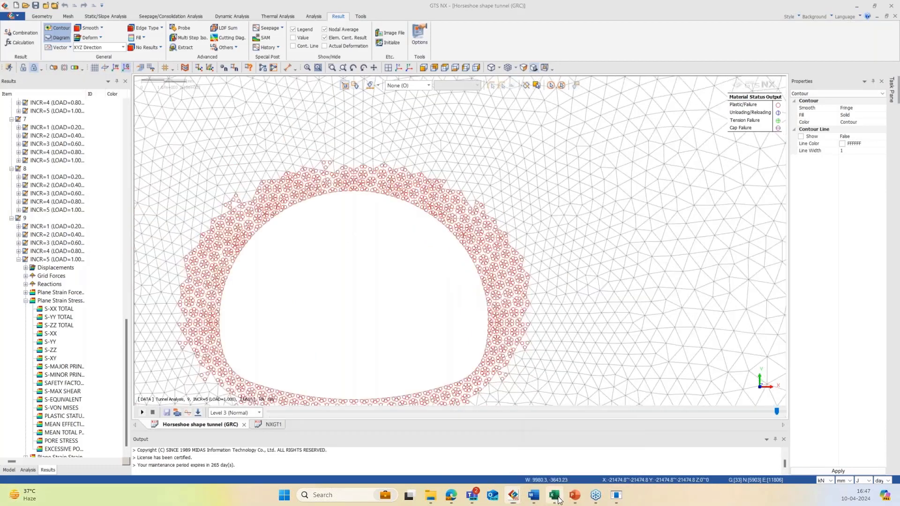
Return to the Excel sheet and examine the plasticity and radius inputs, the plastic zone image and the tunnel area value
left_click(555, 496)
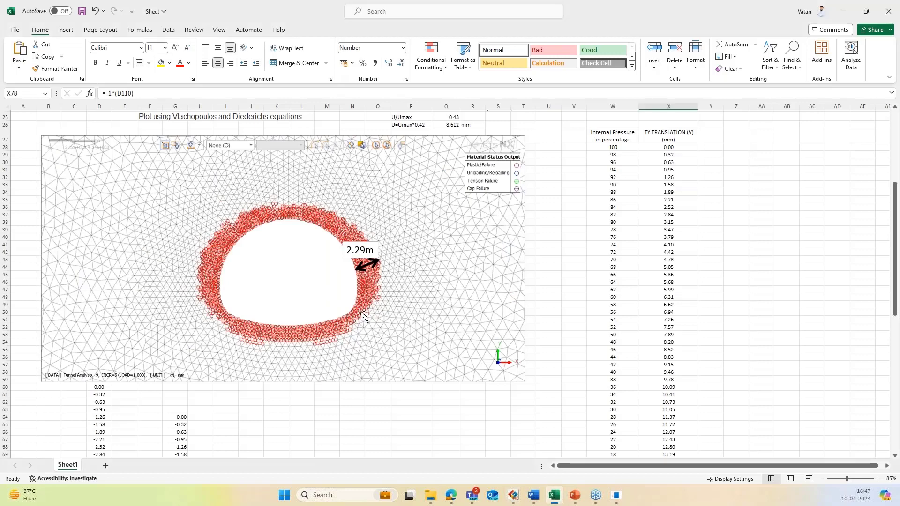
scroll(364, 317, "up", 1)
scroll(364, 317, "up", 6)
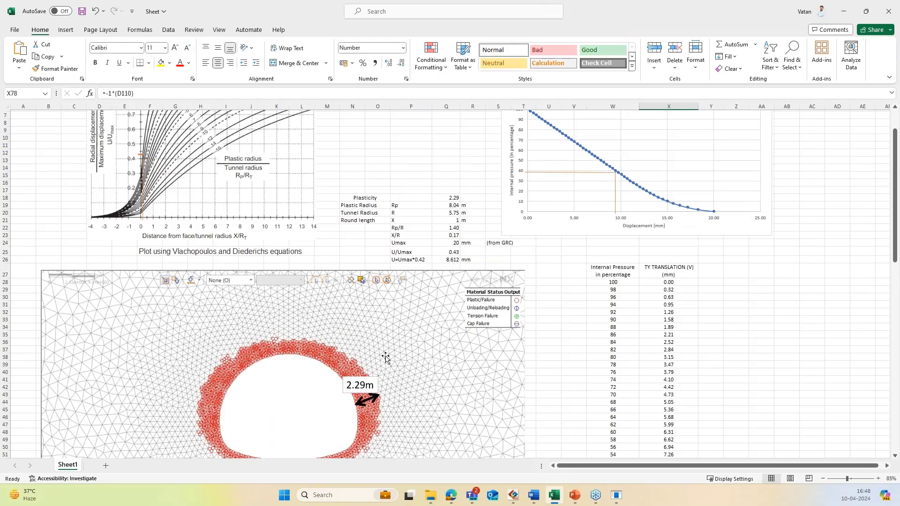
scroll(385, 358, "up", 2)
left_click(414, 175)
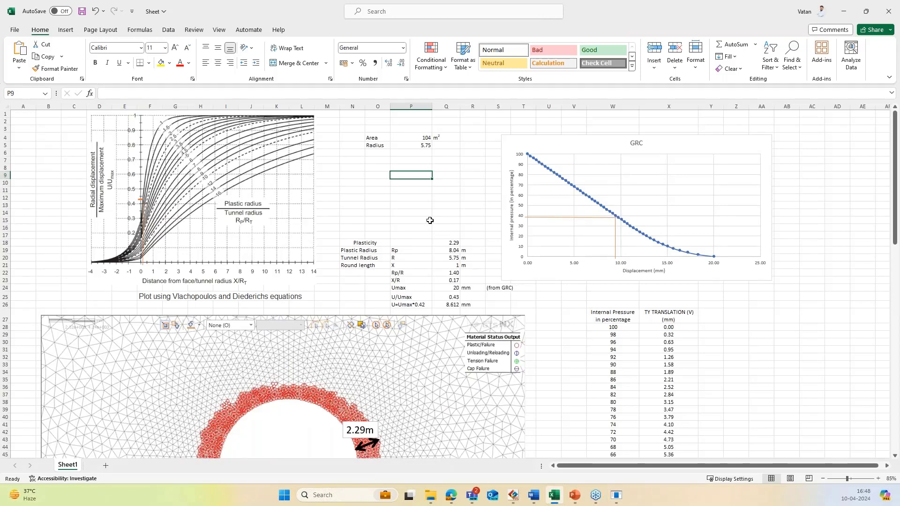
scroll(430, 220, "down", 1)
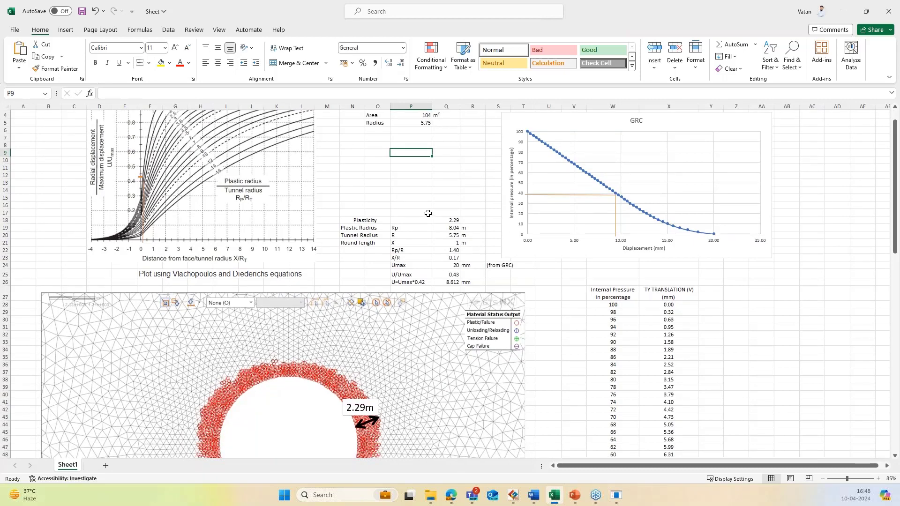
scroll(428, 214, "down", 2)
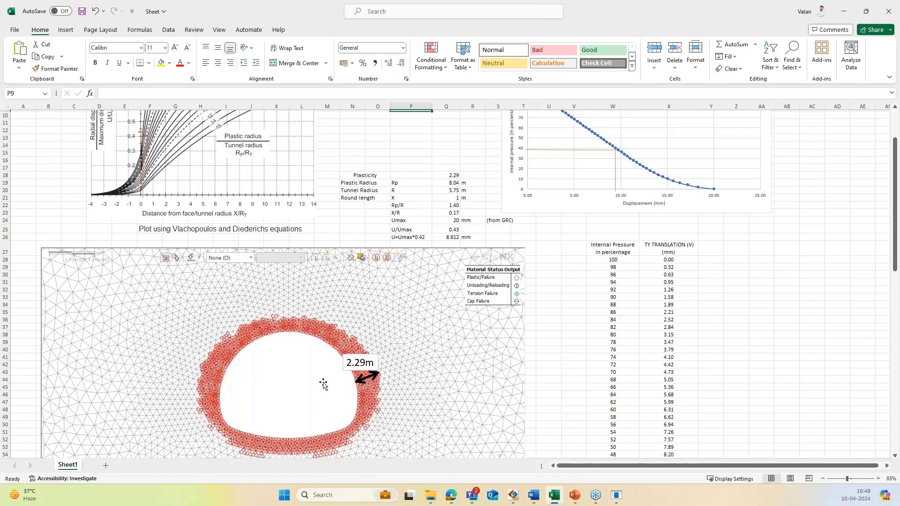
scroll(322, 374, "up", 3)
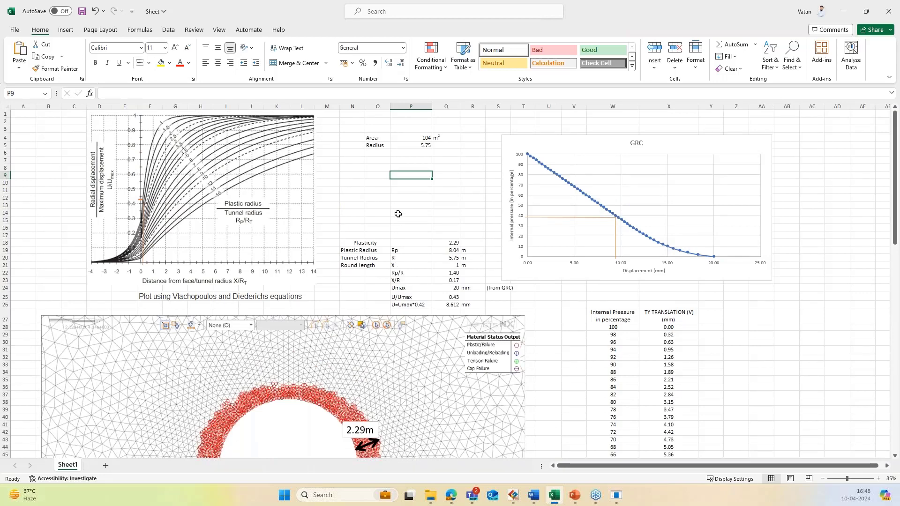
left_click(422, 138)
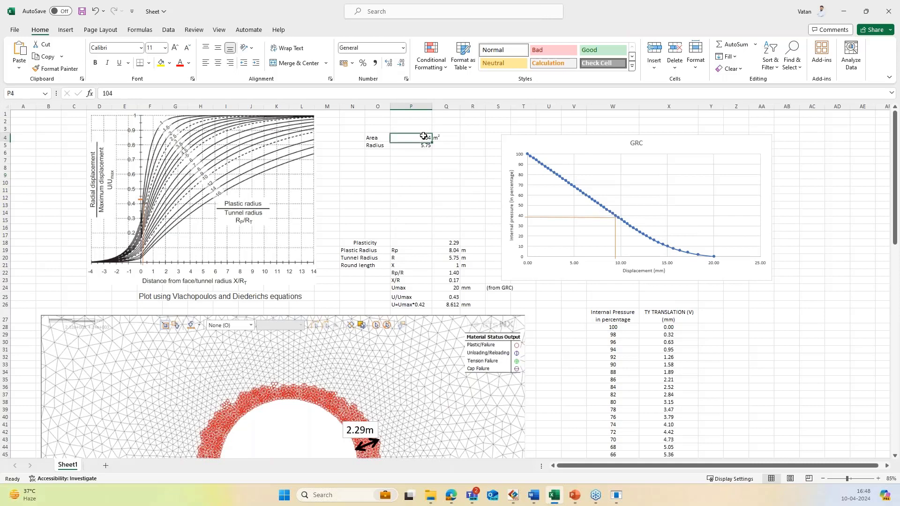
Switch back to the GTS NX horseshoe tunnel window and show the model mesh around the tunnel
left_click(514, 492)
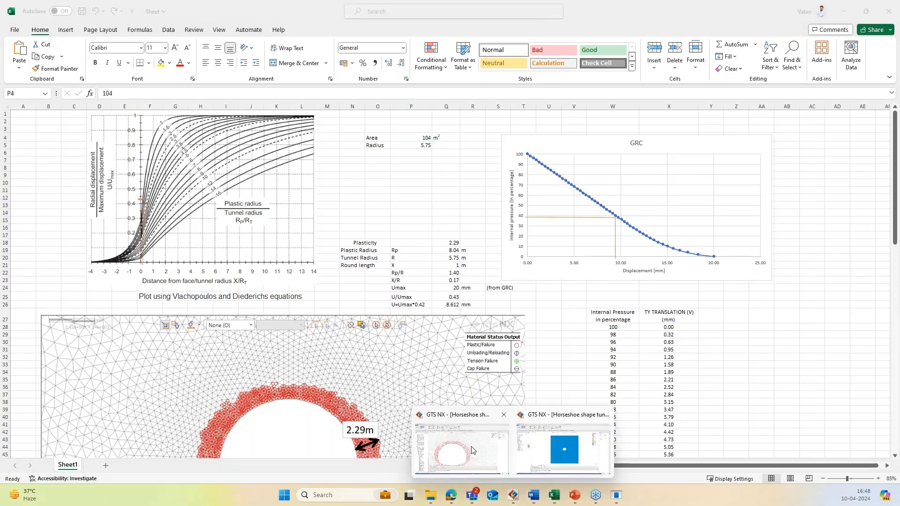
left_click(472, 451)
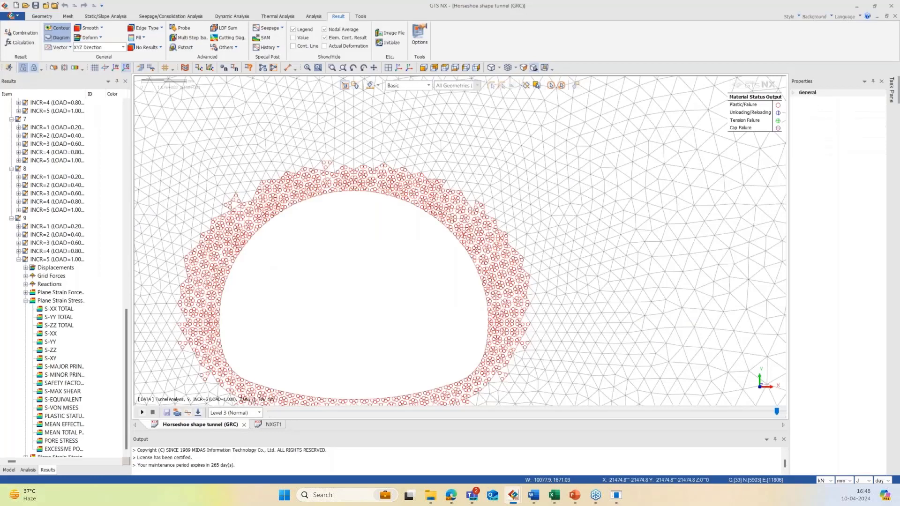
left_click(9, 469)
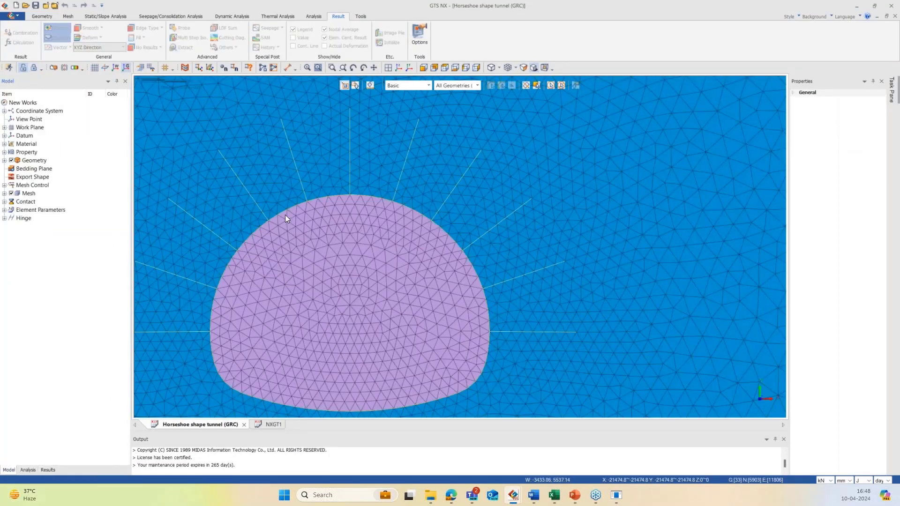
scroll(285, 215, "down", 2)
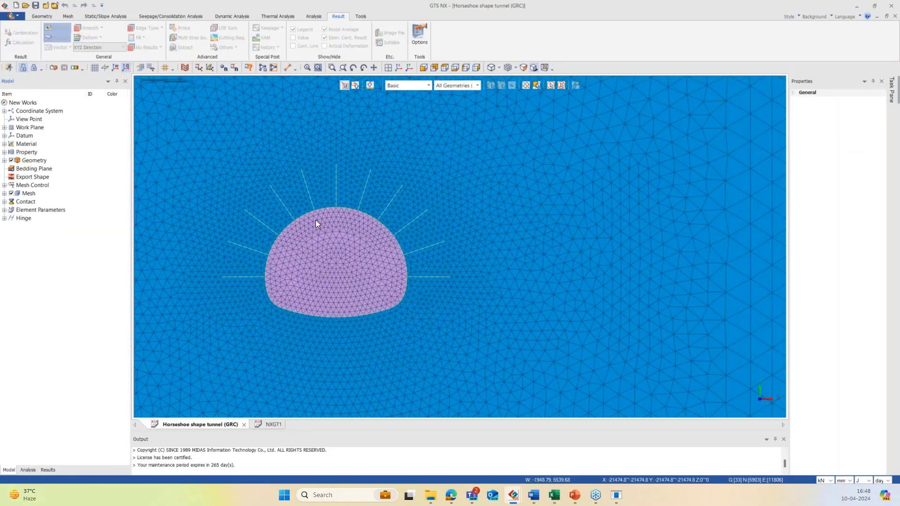
scroll(316, 220, "down", 2)
Calculate the area of the Exc mesh set with the Element Measure tool
left_click(68, 14)
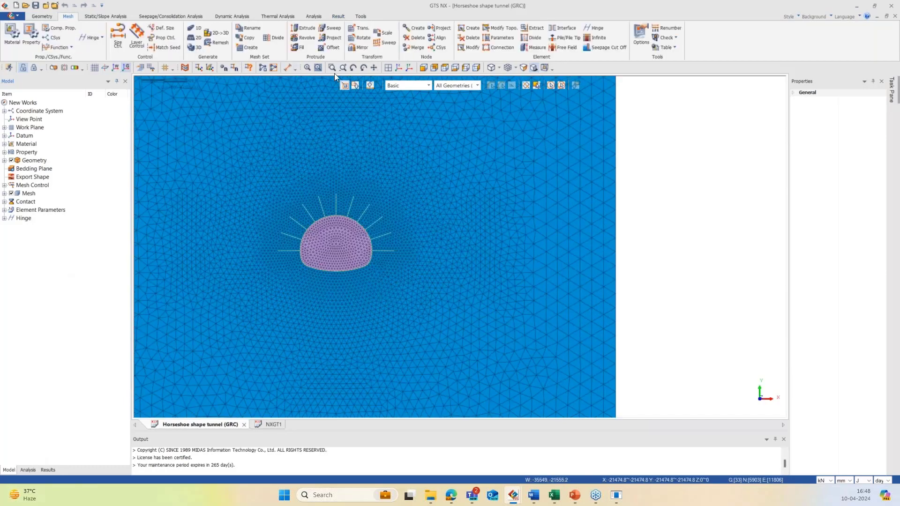
left_click(535, 48)
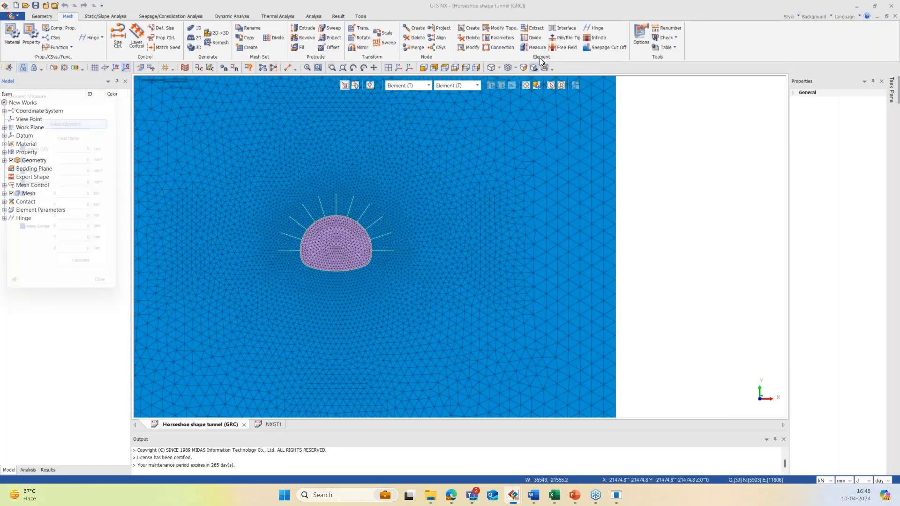
left_click(4, 193)
left_click(37, 211)
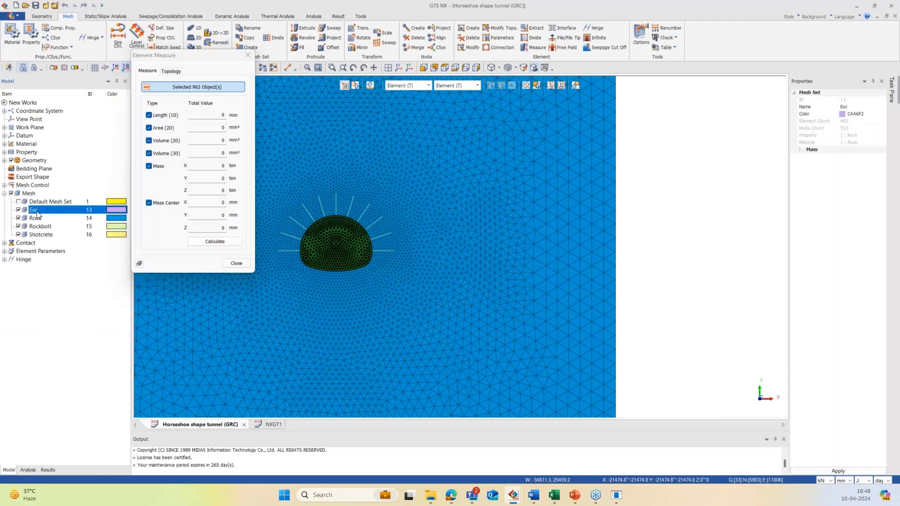
left_click(214, 242)
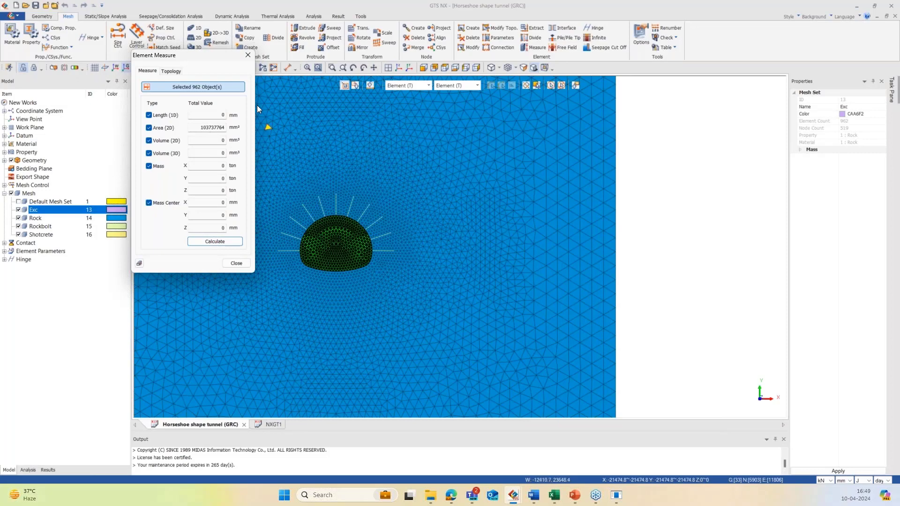
left_click(247, 55)
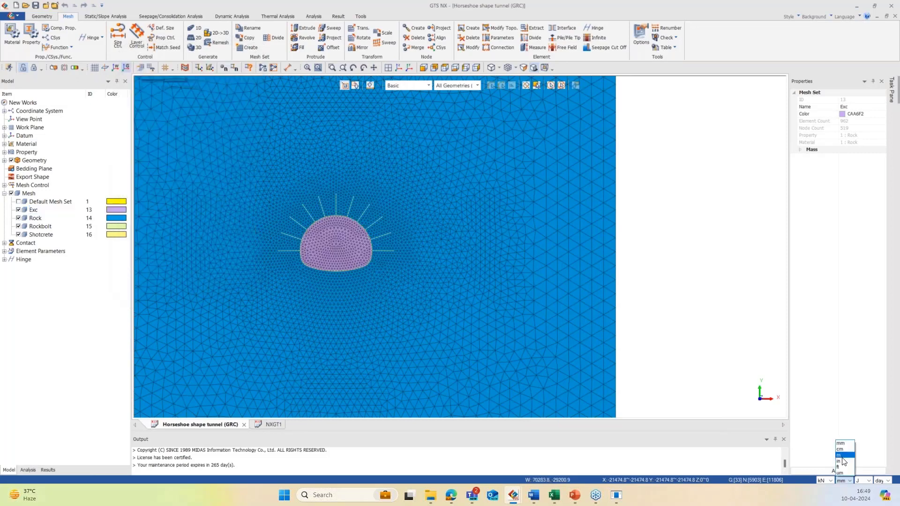
Set the length unit to m and recalculate the Exc mesh set's area with Element Measure
left_click(534, 48)
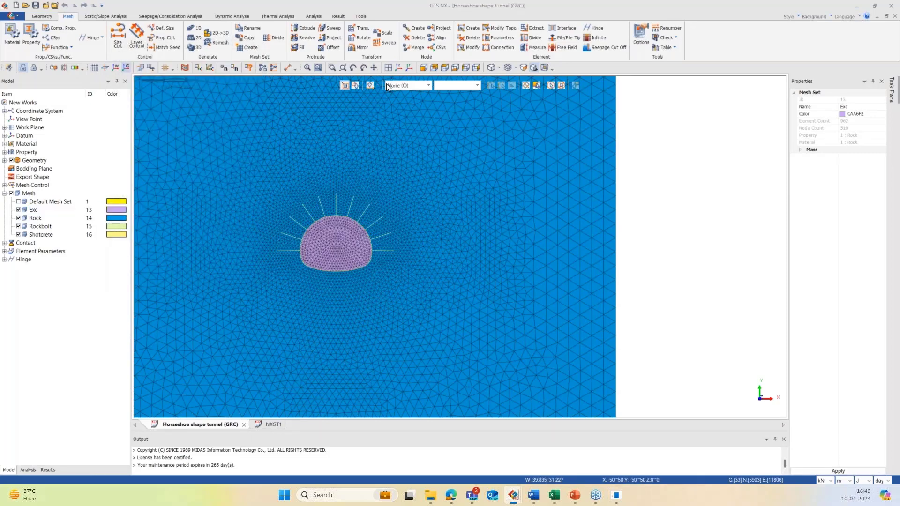
left_click(31, 211)
left_click(155, 264)
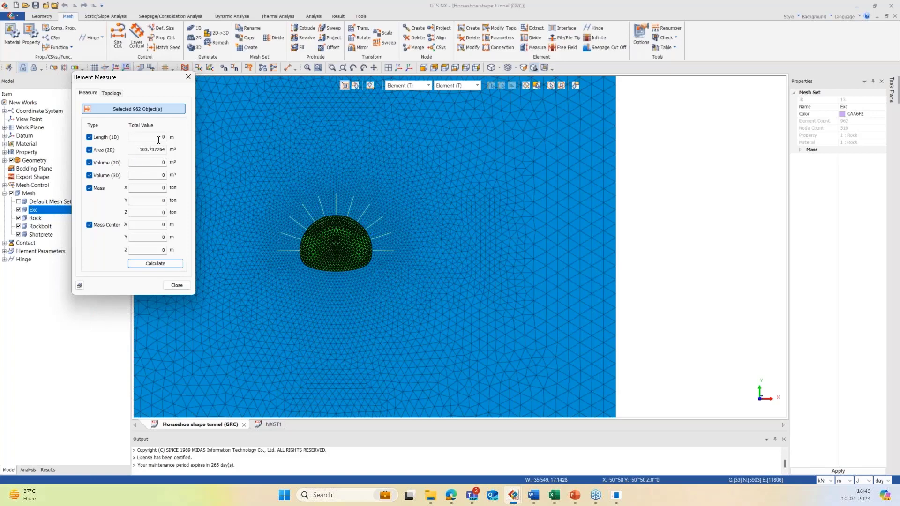
left_click(188, 76)
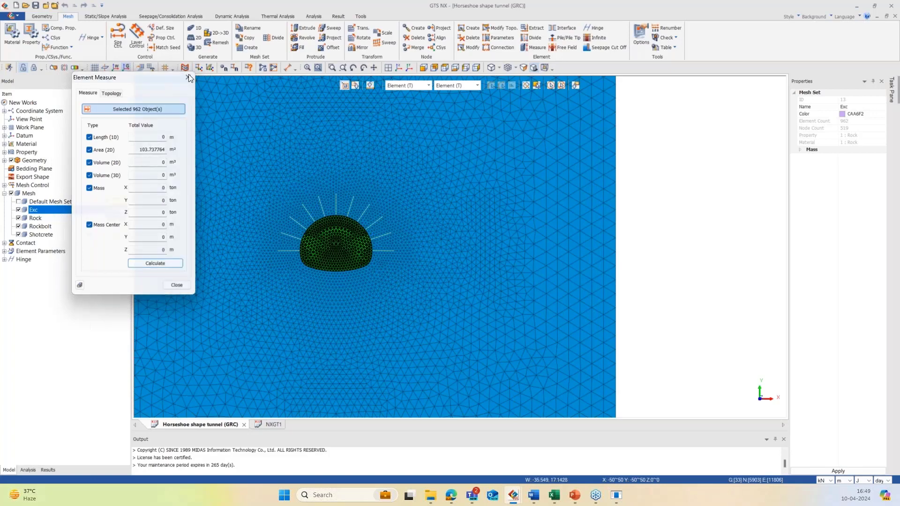
Return to the Excel sheet, check the equivalent radius formula in P5, and enter the unit m beside it in Q5
left_click(858, 6)
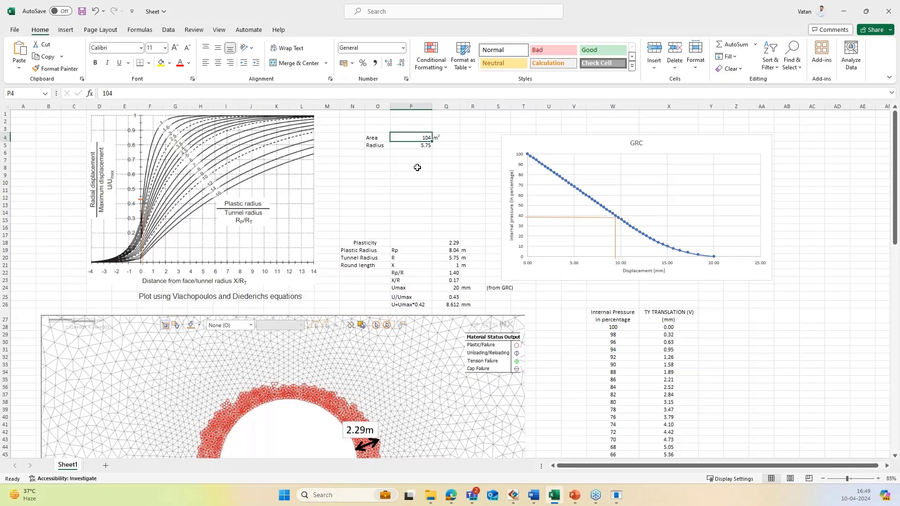
left_click(421, 145)
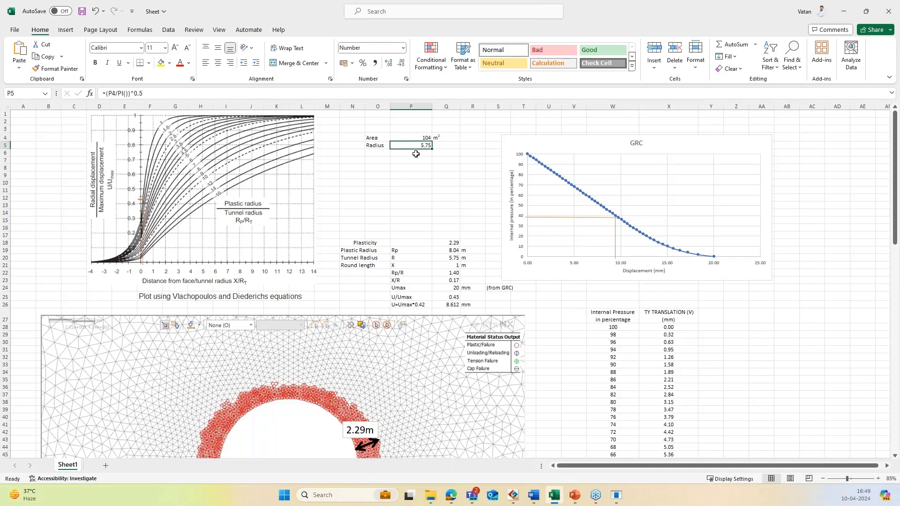
left_click(441, 146)
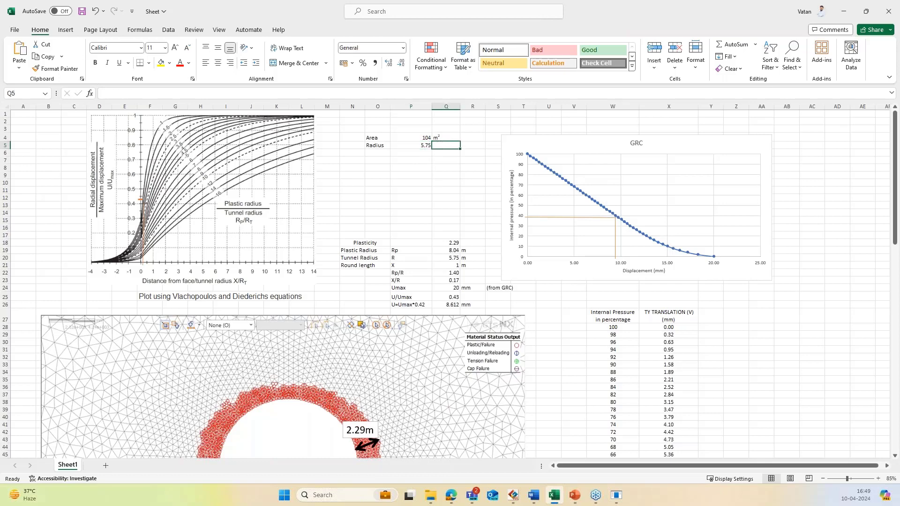
type("m")
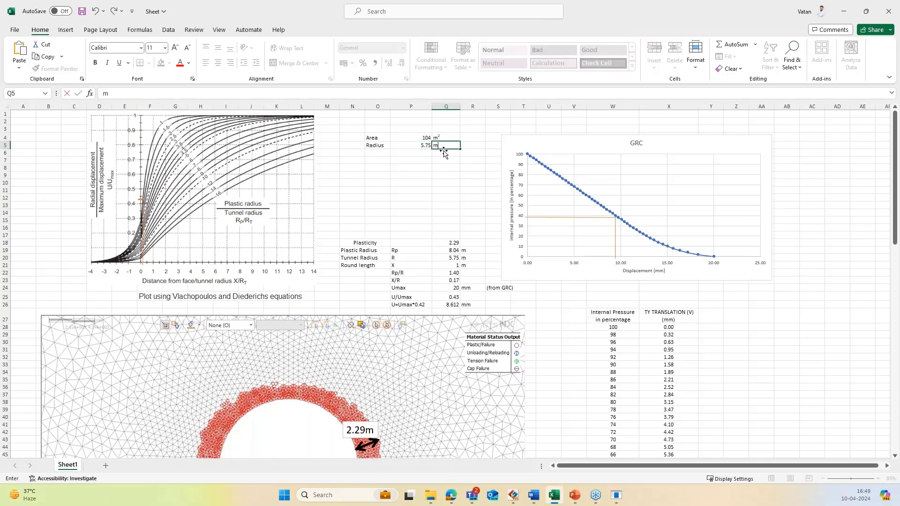
left_click(411, 197)
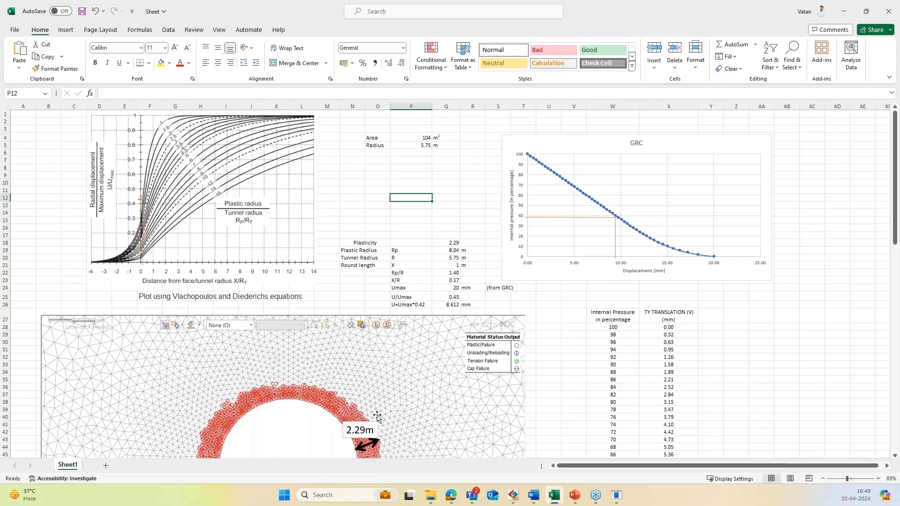
Review the formulas for the plastic radius in Q19, tunnel radius in Q20 and Rp/R ratio in Q22
scroll(364, 395, "down", 1)
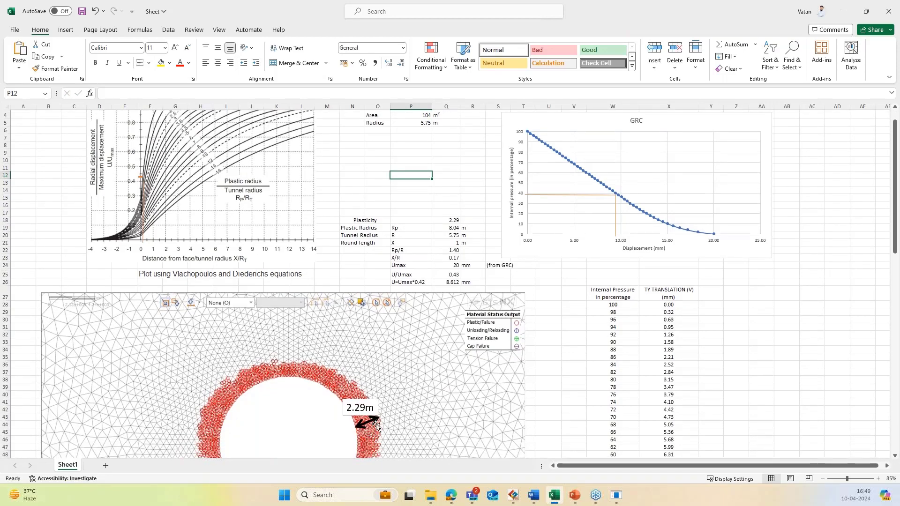
double_click(446, 228)
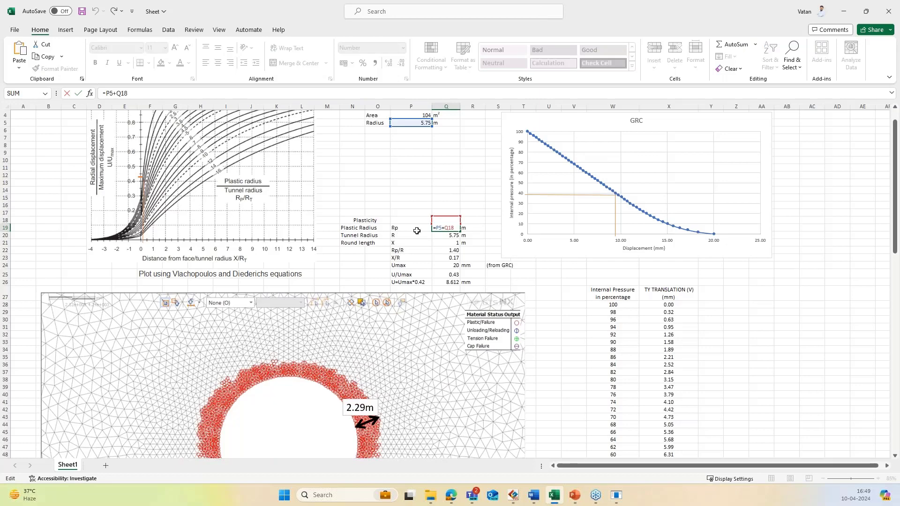
key("Escape")
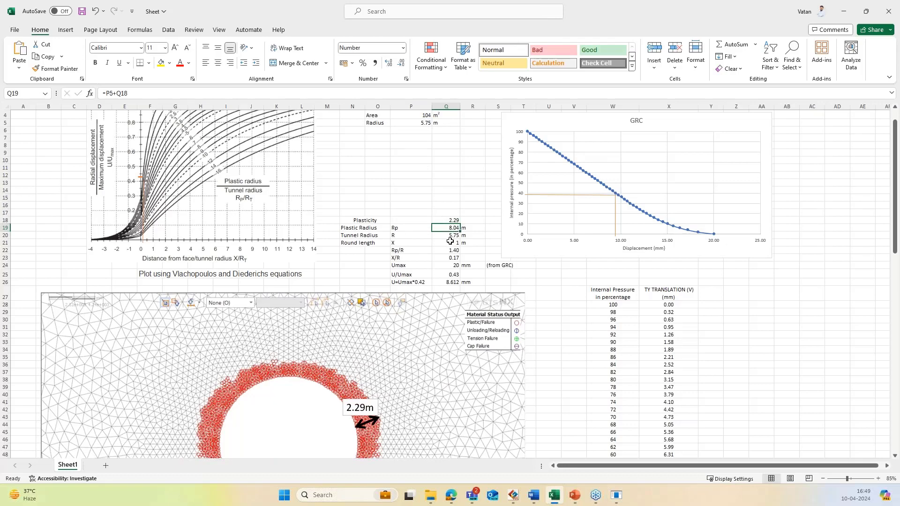
left_click(401, 237)
left_click(441, 237)
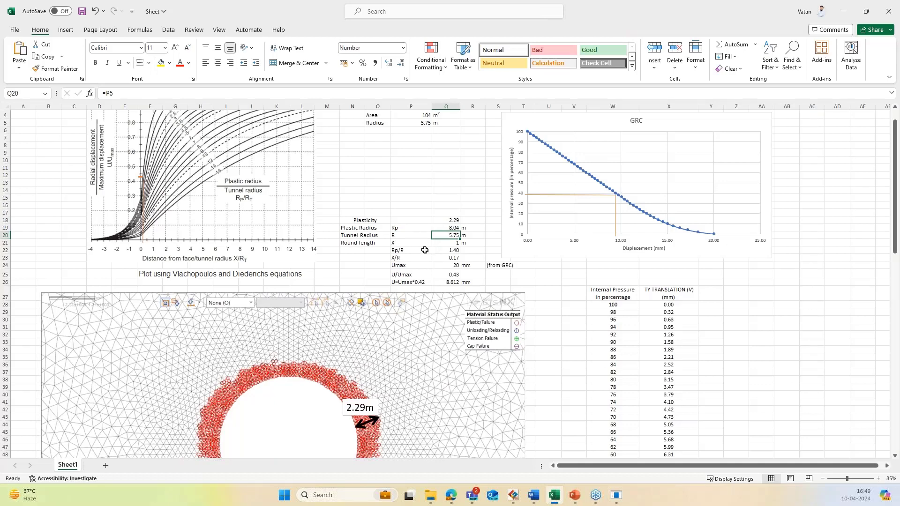
scroll(424, 249, "down", 2)
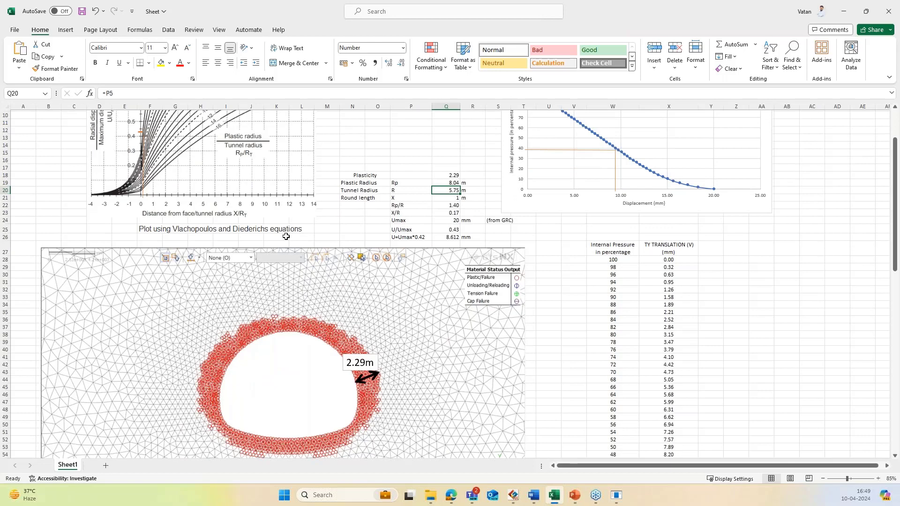
scroll(286, 236, "up", 2)
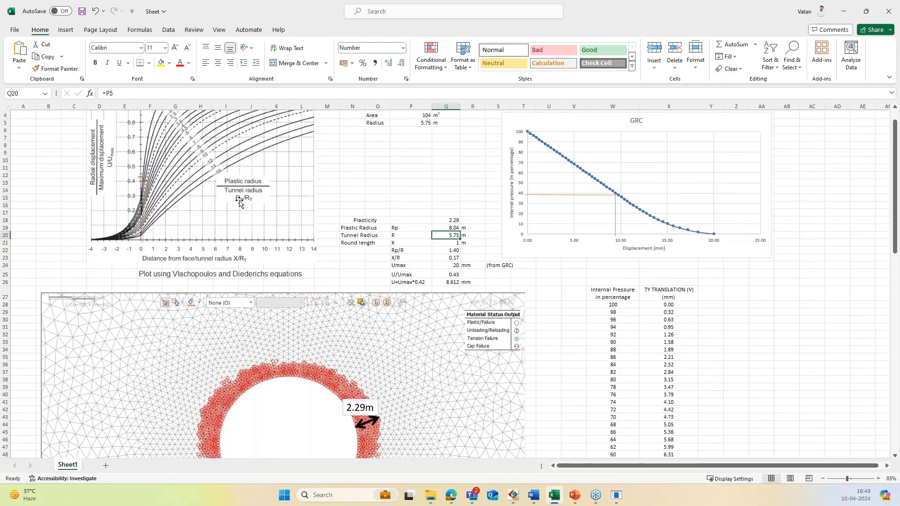
left_click(453, 251)
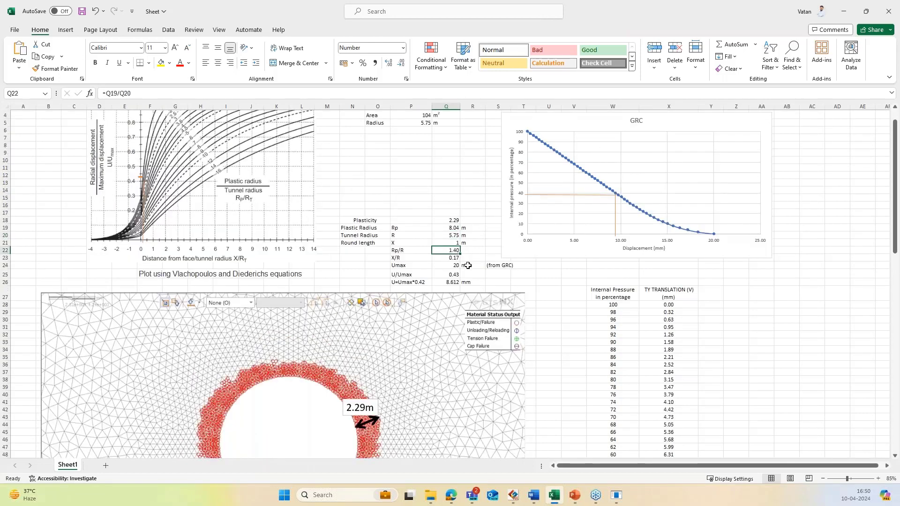
Review the X/R formula in Q23 and the round length in Q21 that it uses
scroll(170, 231, "up", 1)
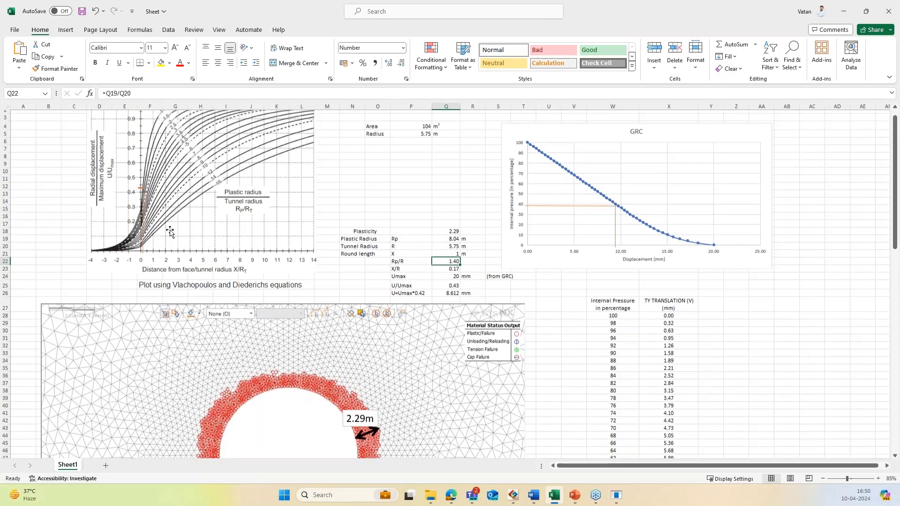
scroll(171, 232, "up", 1)
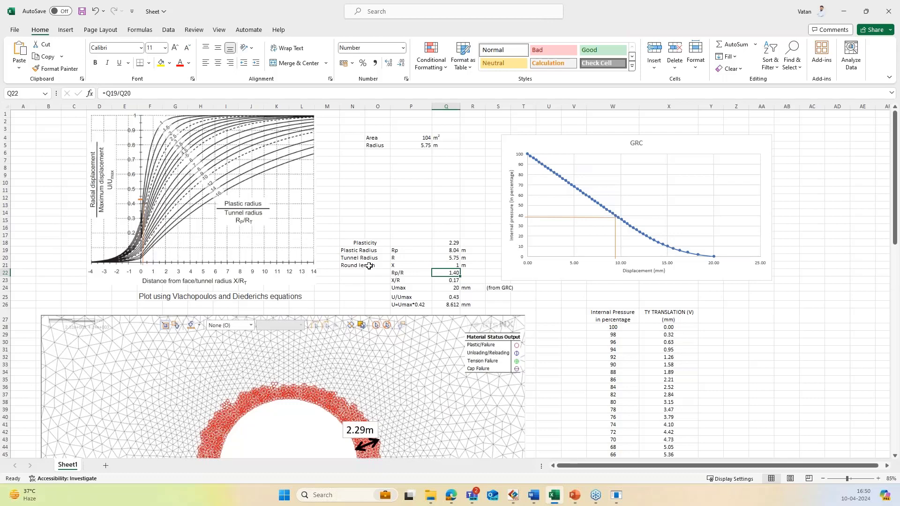
left_click(440, 282)
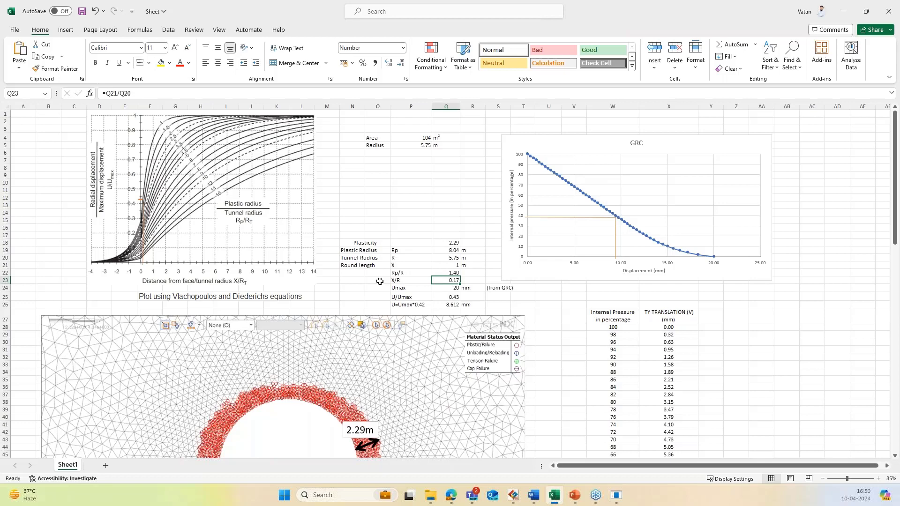
left_click(456, 266)
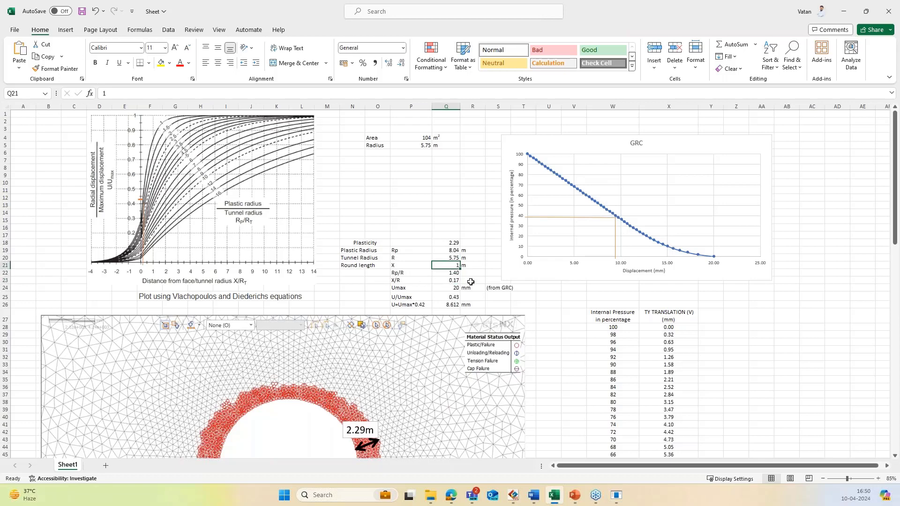
left_click(451, 281)
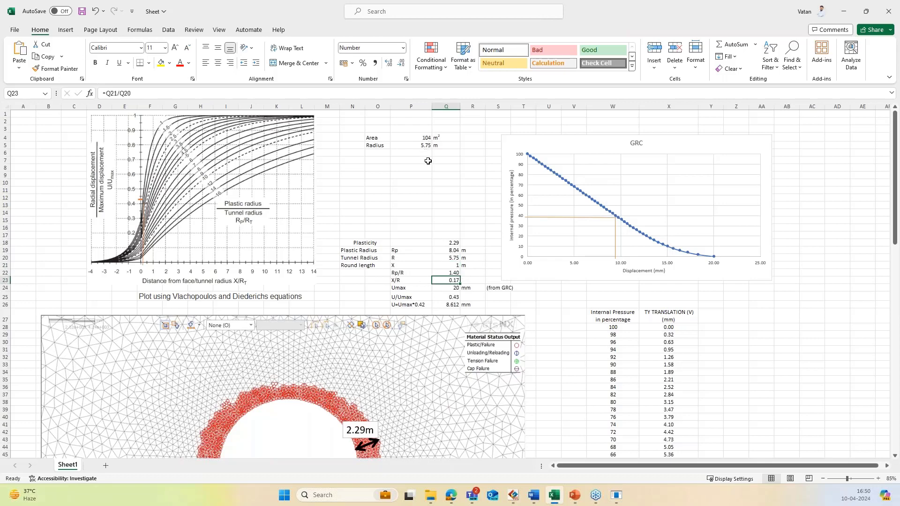
double_click(451, 280)
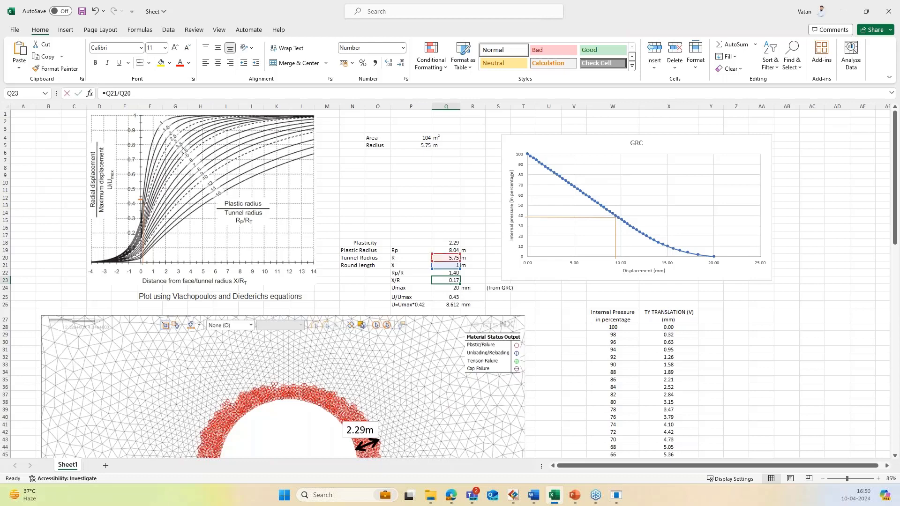
key("Return")
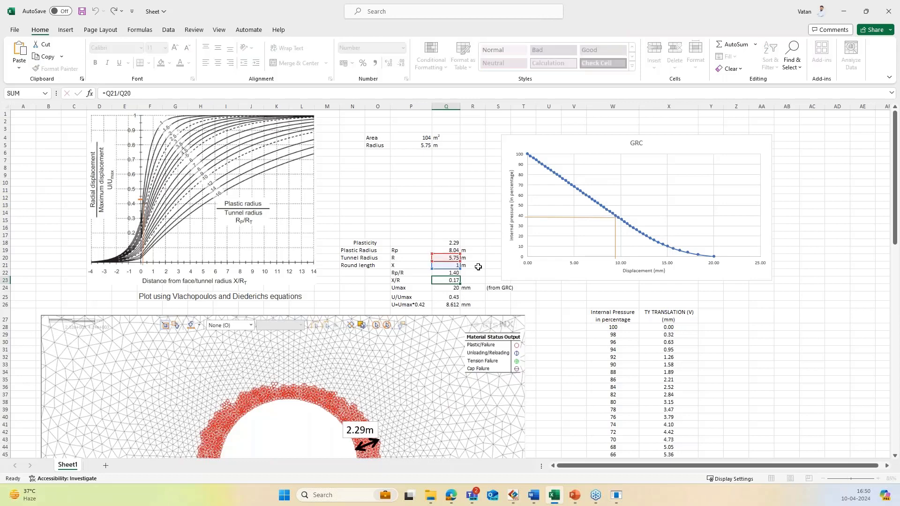
left_click(446, 282)
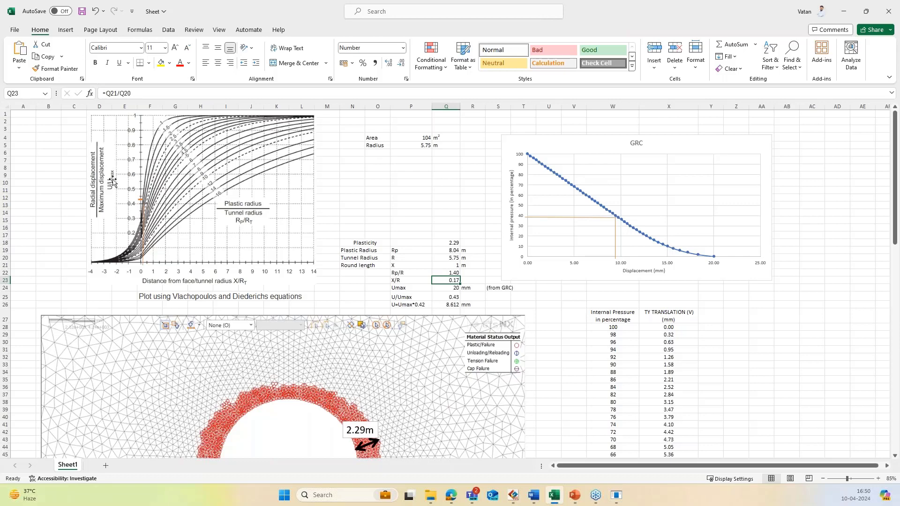
Check the U/Umax value in Q25 and change the displacement label in P26 to U=Umax*0.43
left_click(420, 298)
left_click(447, 296)
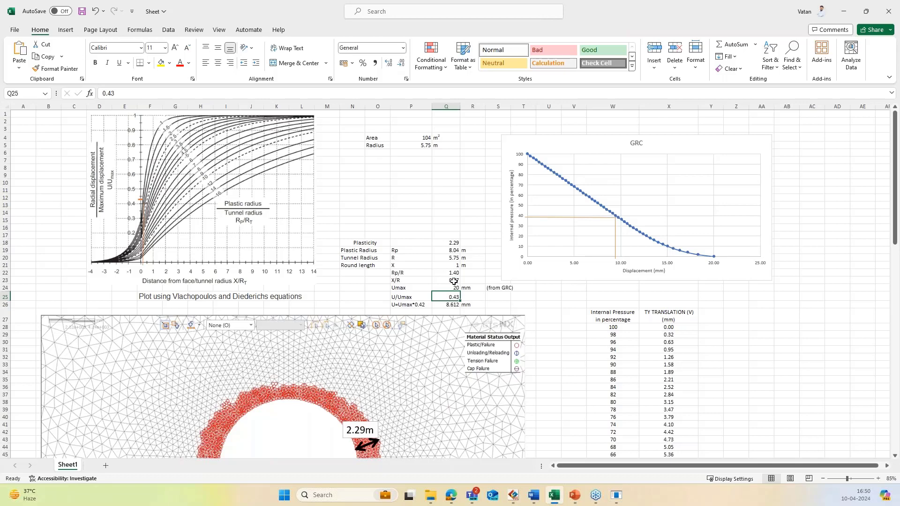
scroll(442, 265, "down", 1)
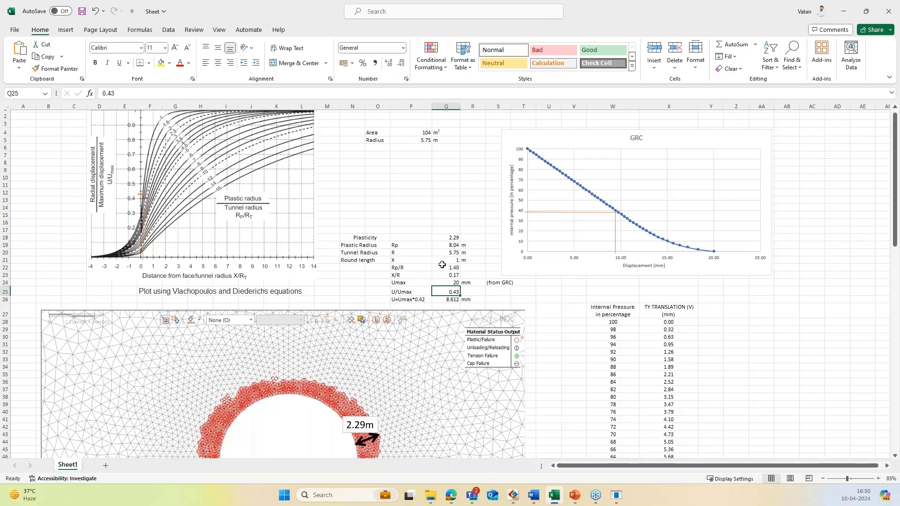
left_click(411, 282)
left_click(144, 94)
key("BackSpace")
type("3")
left_click(366, 179)
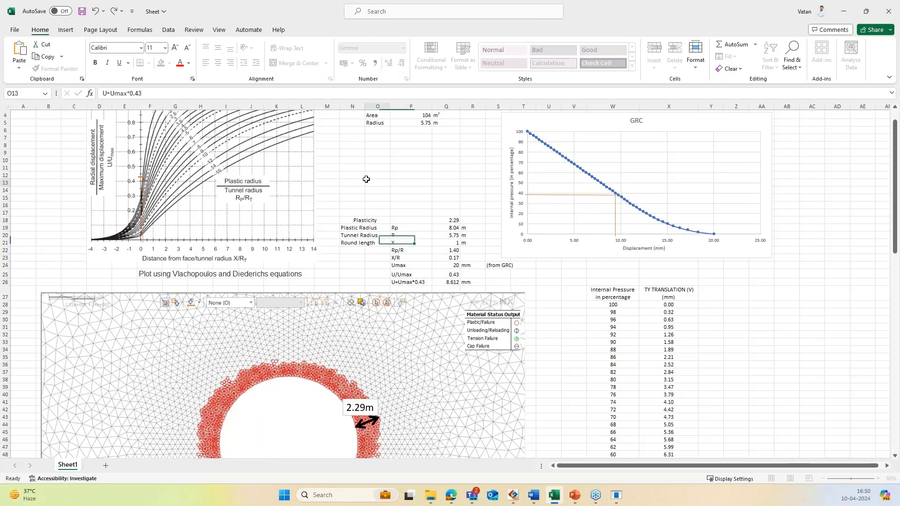
Inspect the tunnel displacement formula in Q26 against the Umax and U/Umax cells
double_click(448, 282)
key("Escape")
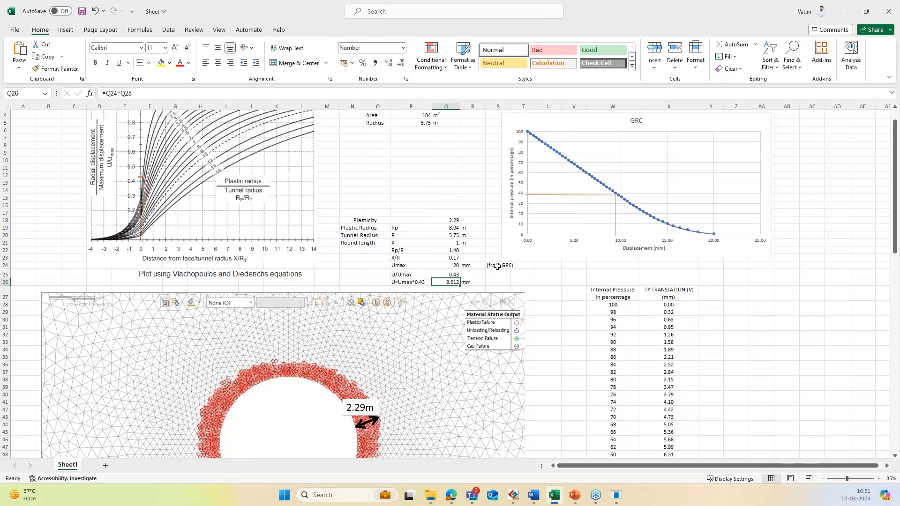
scroll(610, 220, "up", 1)
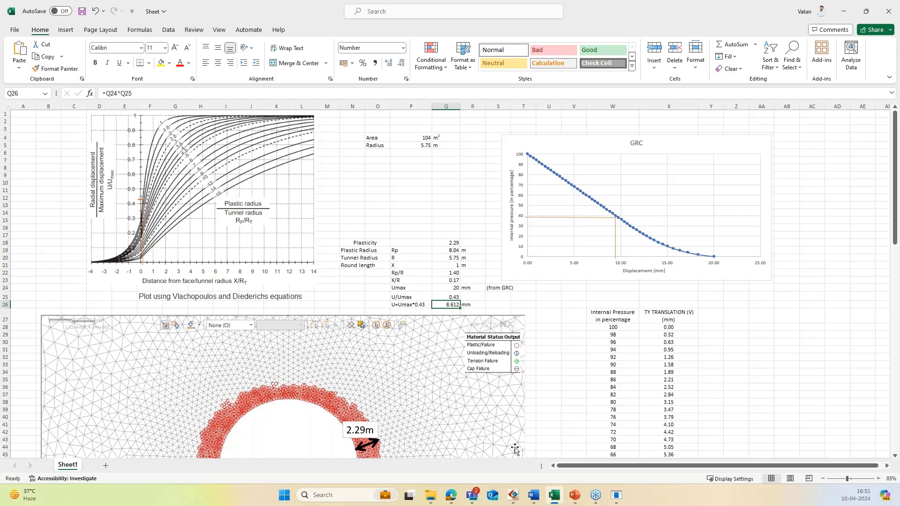
Switch to the GTS NX horseshoe tunnel model and add a Stress construction stage set named Design
mouse_move(516, 495)
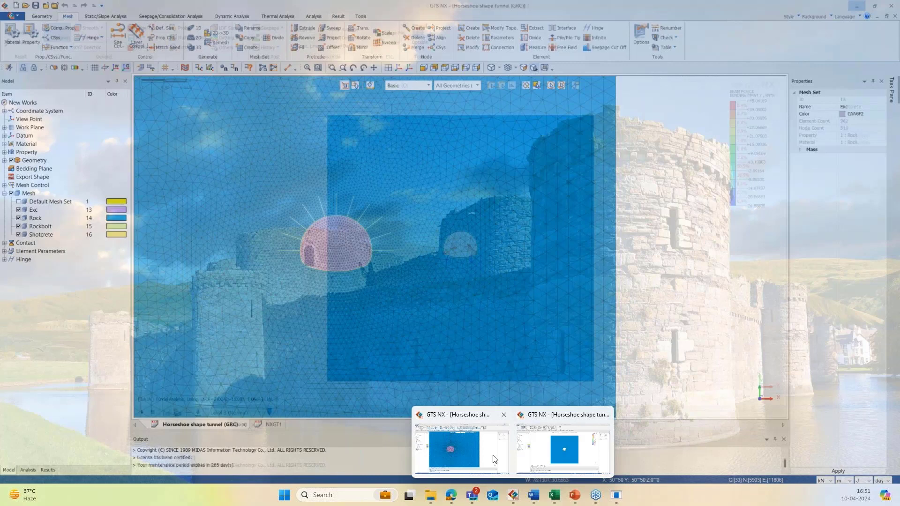
left_click(493, 460)
left_click(26, 470)
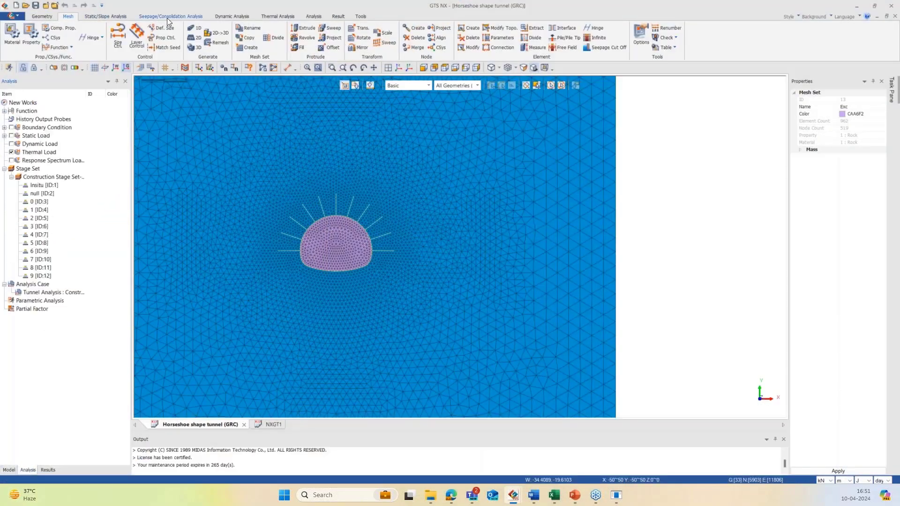
left_click(118, 18)
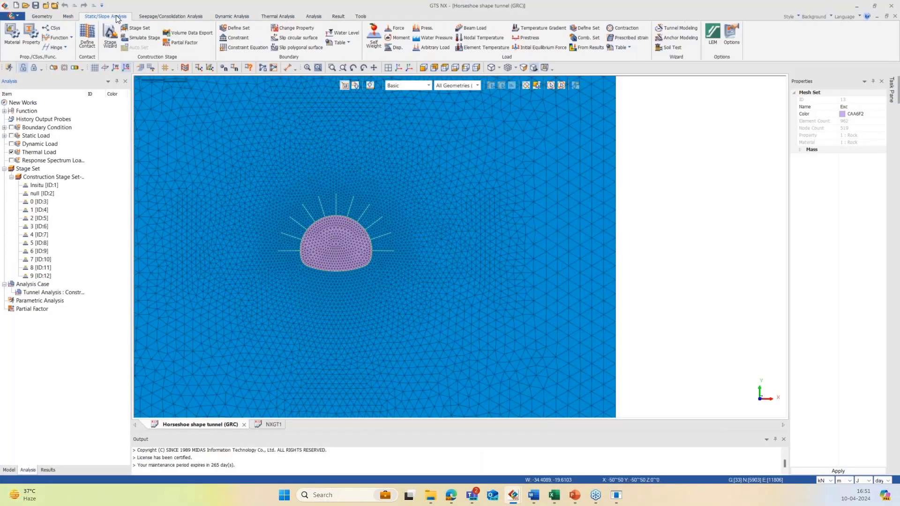
left_click(139, 28)
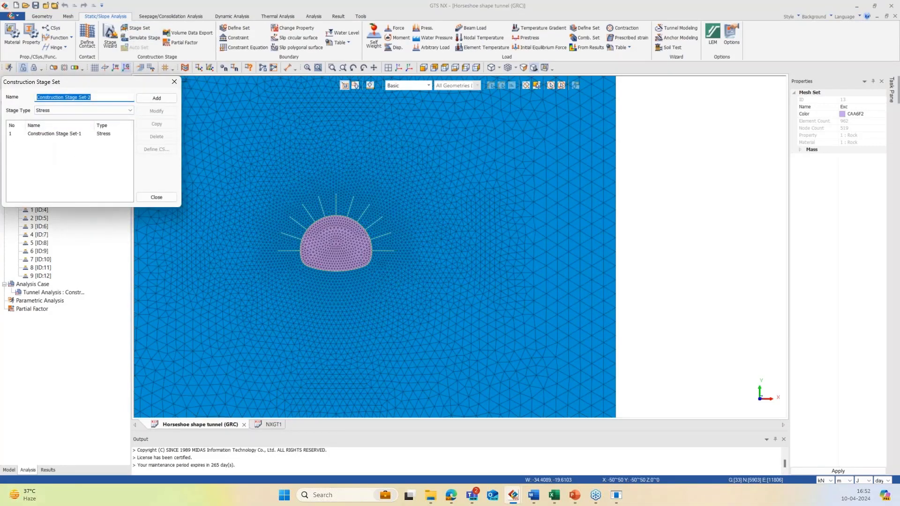
type("D")
left_click(158, 98)
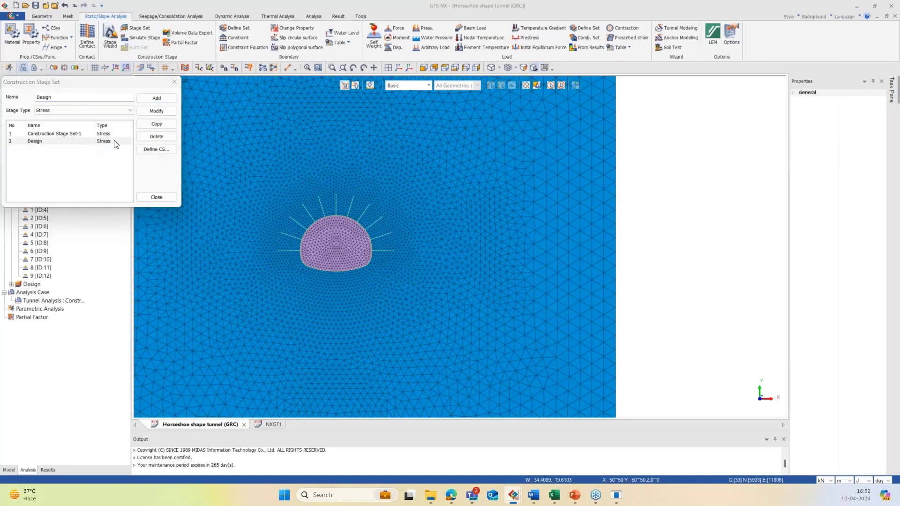
Define the Design set's first stage as Insitu, activating Exc, Rock, Ground Support and Self Weight, and save it
left_click(156, 149)
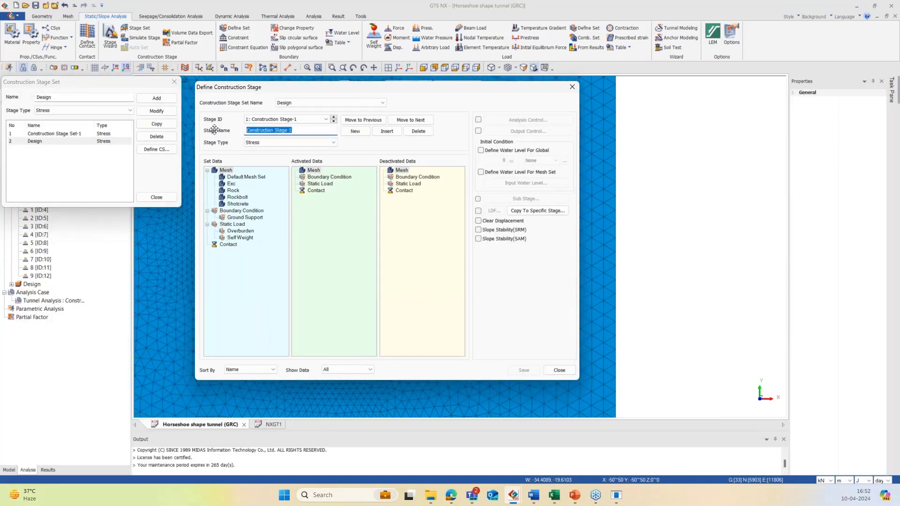
type("Insitu")
left_click_drag(231, 184, 328, 225)
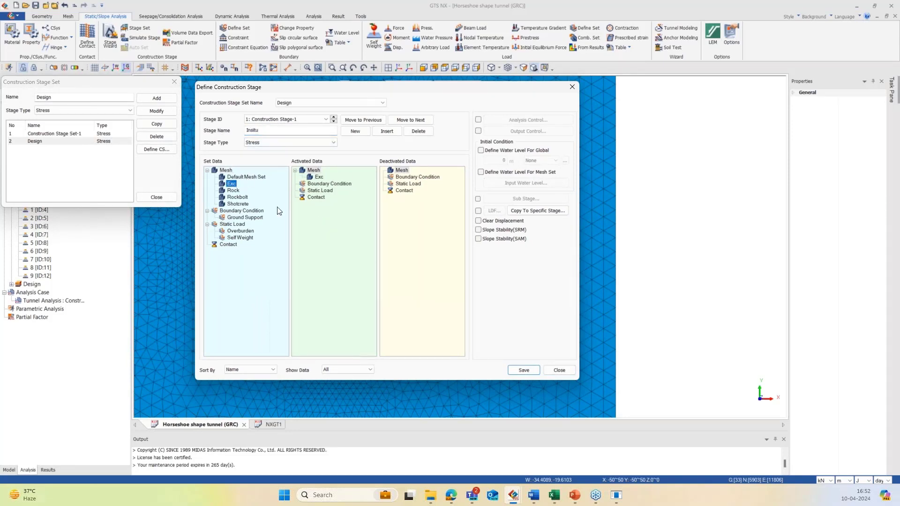
left_click_drag(238, 192, 324, 231)
left_click_drag(245, 217, 314, 240)
left_click_drag(244, 240, 252, 239)
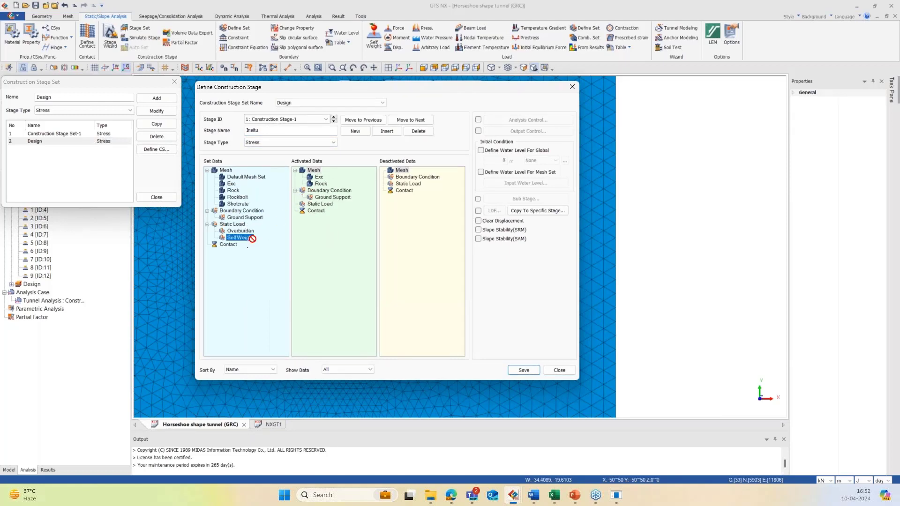
left_click_drag(336, 252, 335, 253)
left_click(523, 370)
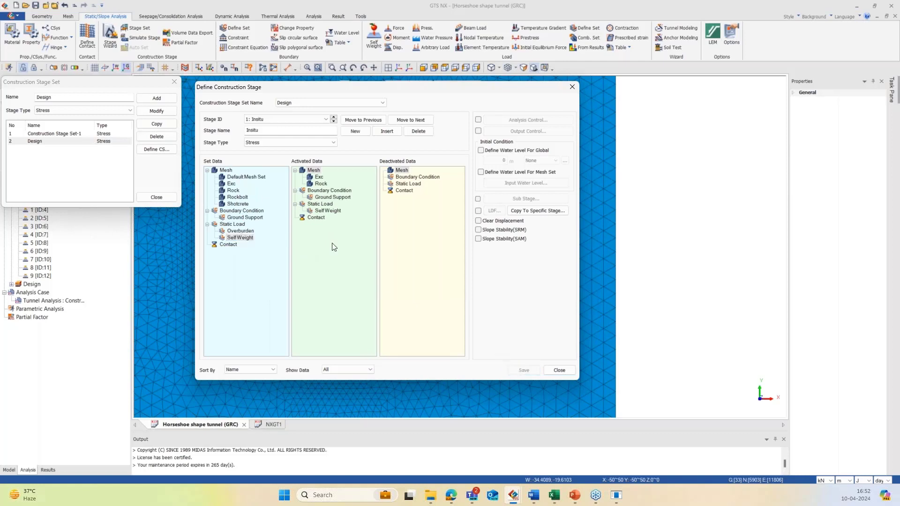
Add a second stage named Overburden, activate the Overburden static load in it, and save it
left_click(355, 132)
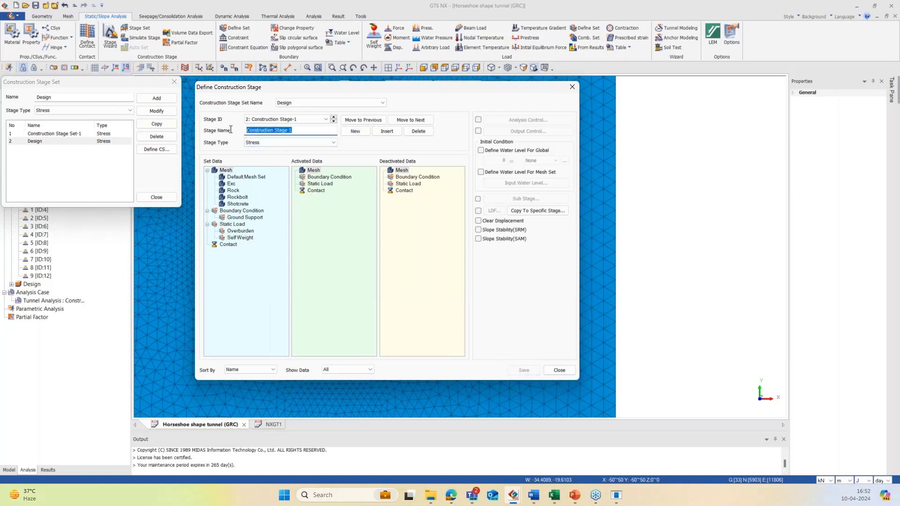
type("Overburden")
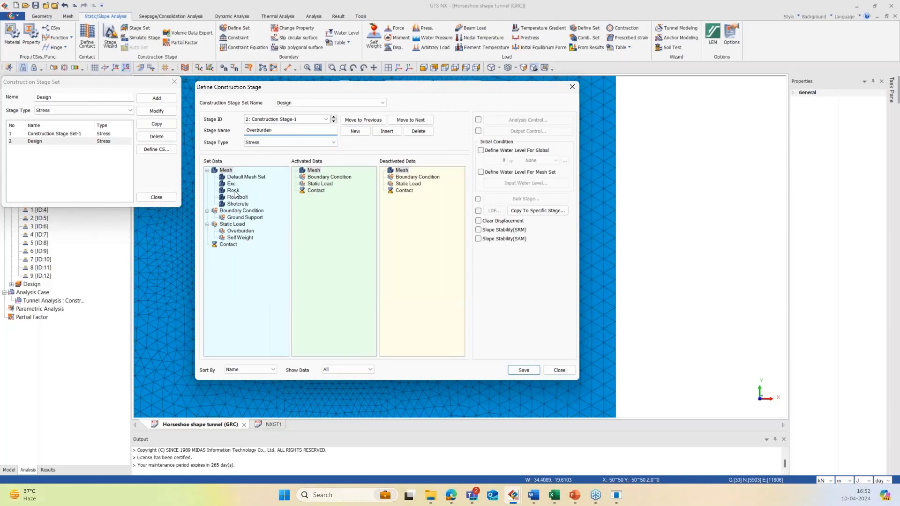
left_click_drag(241, 231, 329, 248)
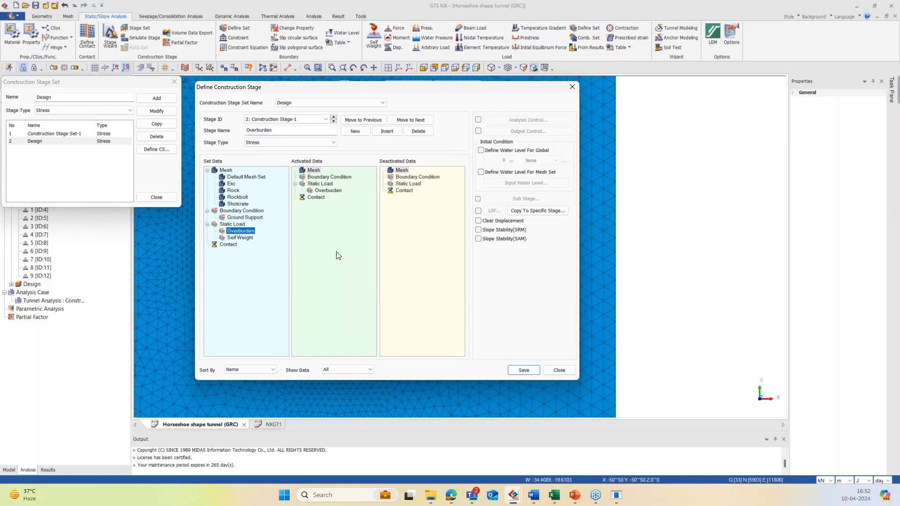
left_click(525, 371)
Enable Clear Displacement for the Overburden and Insitu stages and save the changes
left_click(478, 222)
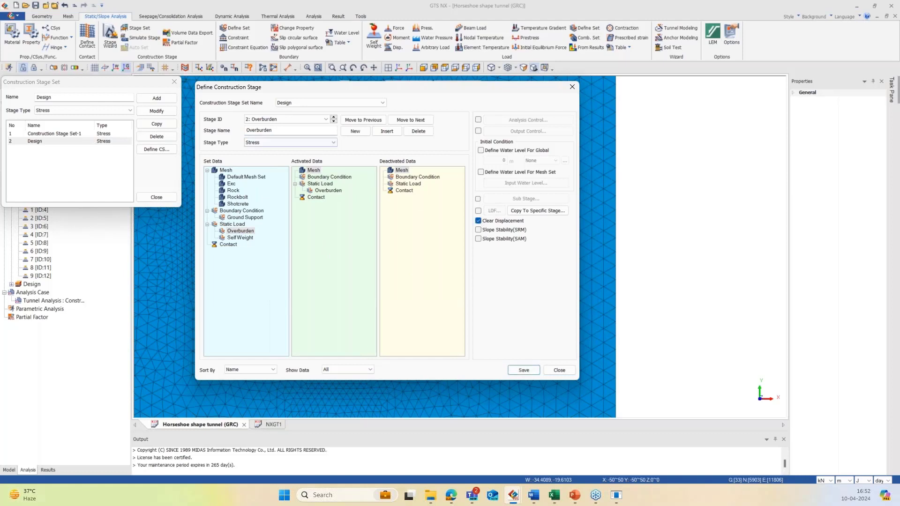
left_click(333, 117)
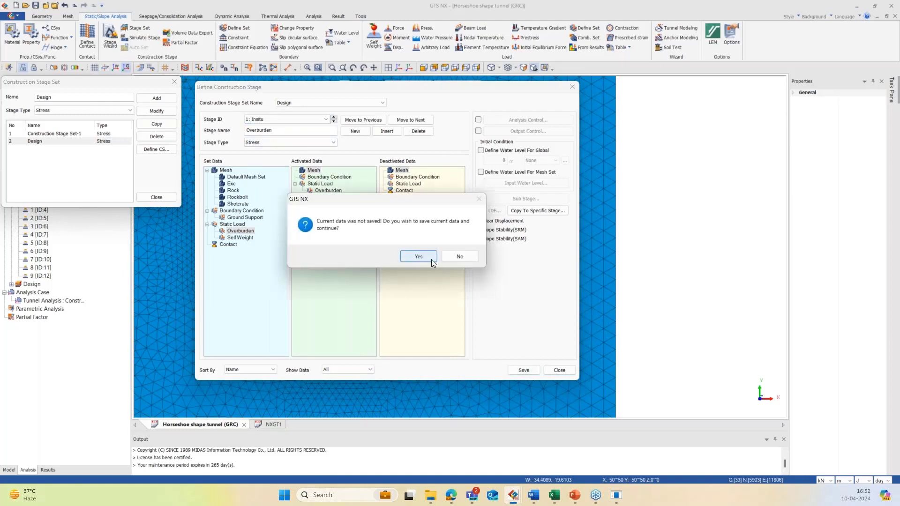
left_click(431, 260)
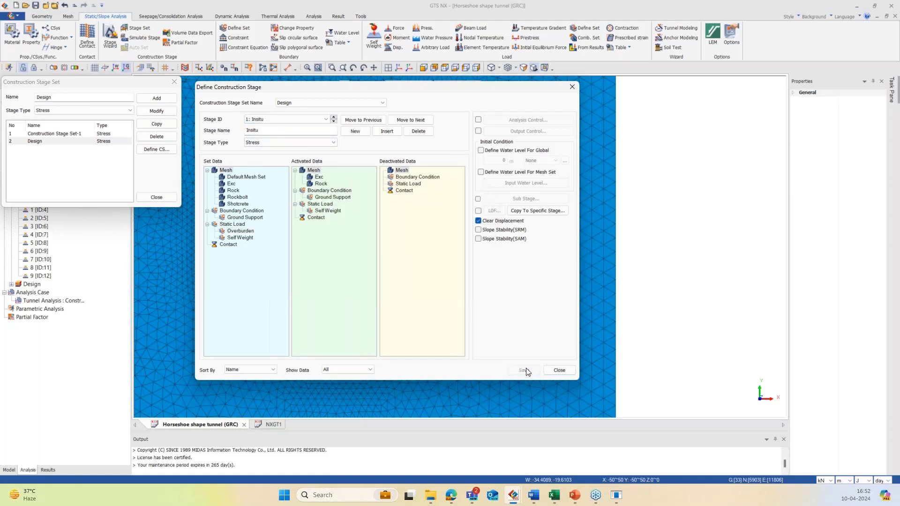
Add a third stage named Exc, deactivate the Exc mesh set in it, and show only activated data in the model view
left_click(334, 122)
left_click(478, 221)
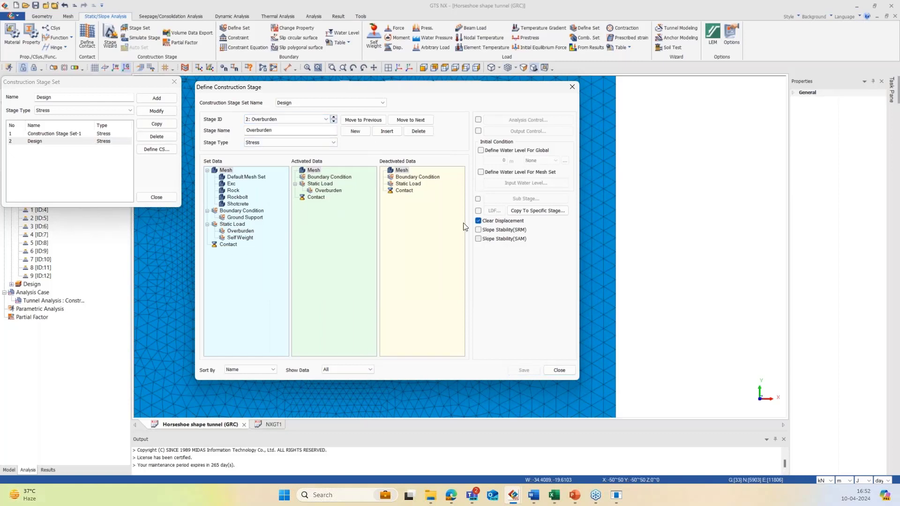
left_click(356, 136)
left_click_drag(297, 131, 244, 132)
type("Exc")
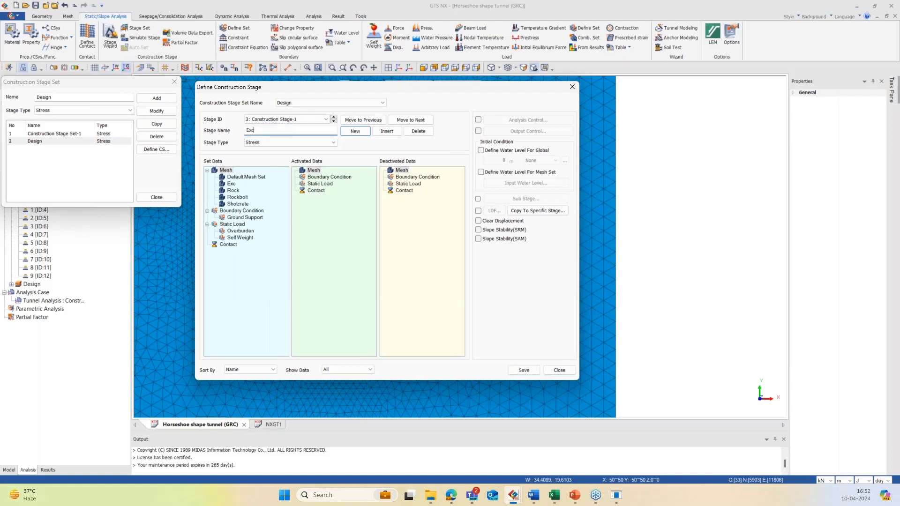
left_click_drag(232, 184, 424, 239)
left_click_drag(431, 88, 239, 89)
left_click(178, 370)
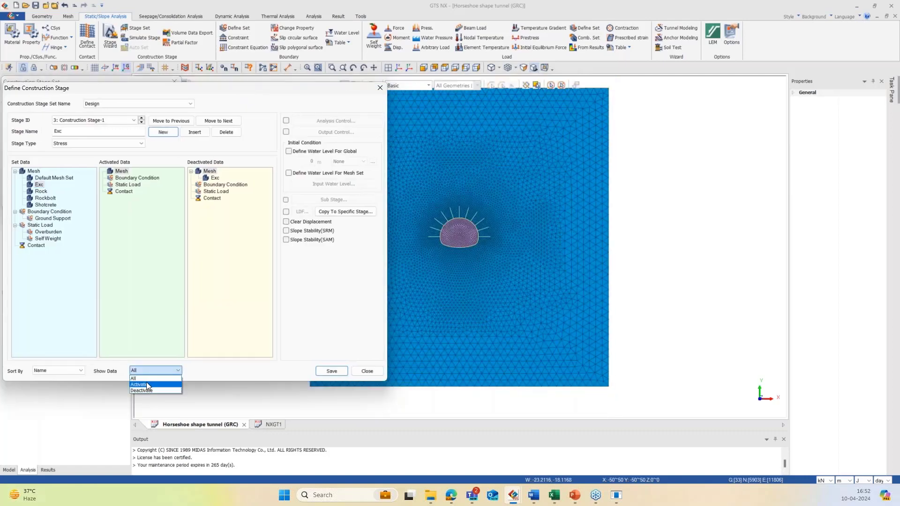
left_click(146, 384)
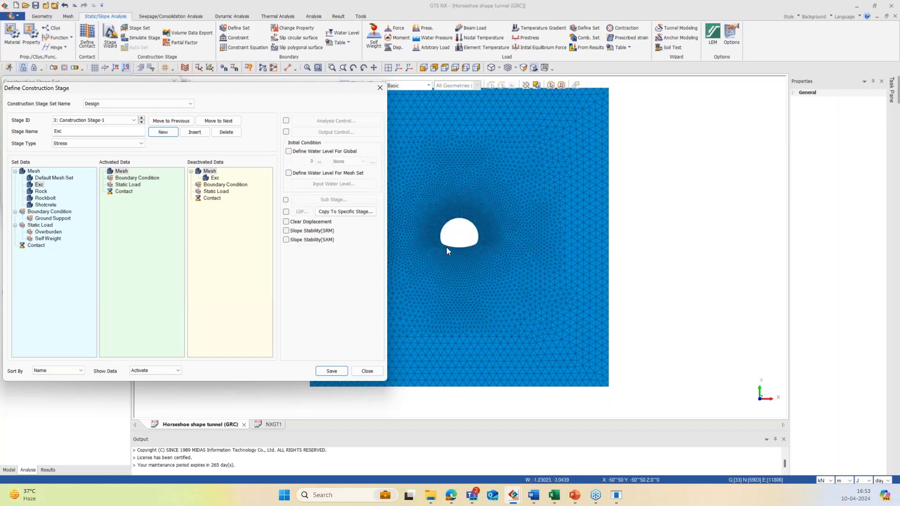
Enable LDF for the Exc stage with factors 0.62 at stage 0 and 0.38 at stage 1, removing the extra row, and save the stage
left_click(285, 212)
left_click(302, 213)
left_click_drag(204, 137, 299, 143)
left_click(235, 198)
key("Delete")
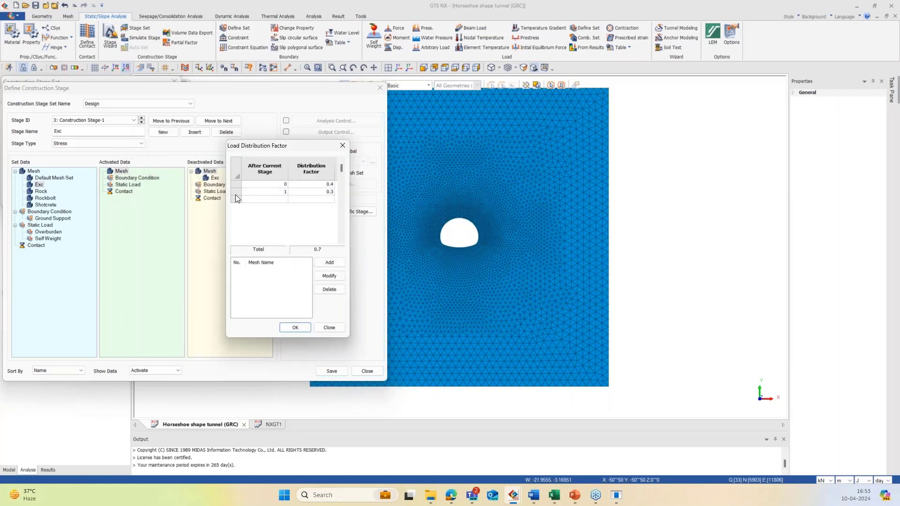
double_click(332, 184)
type("0.62")
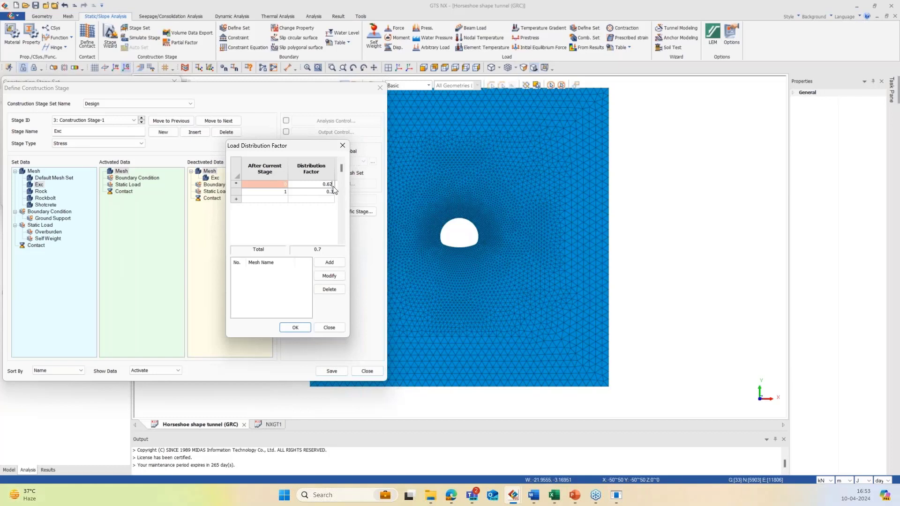
key("Down")
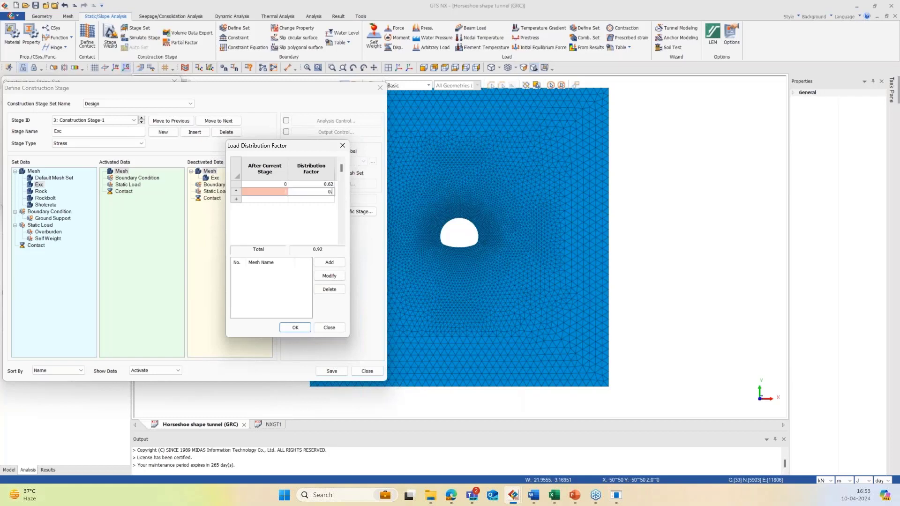
left_click(320, 186)
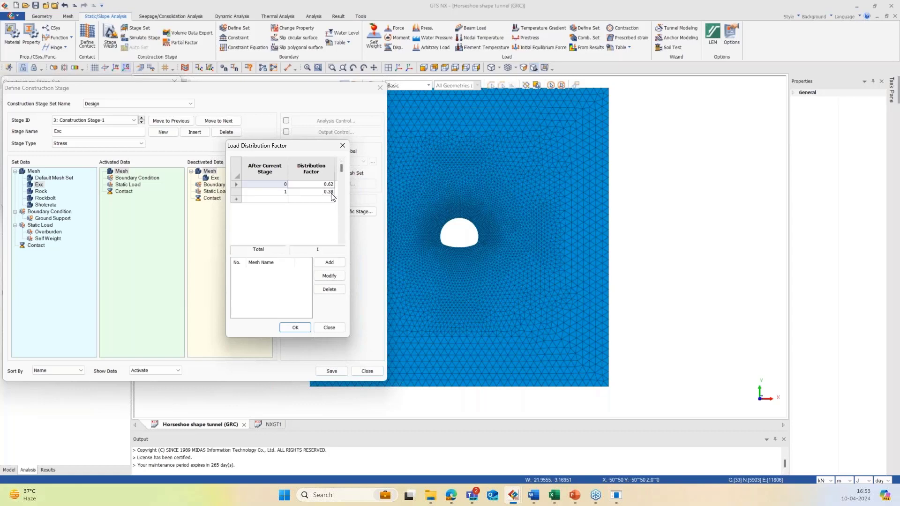
left_click(296, 328)
left_click(332, 371)
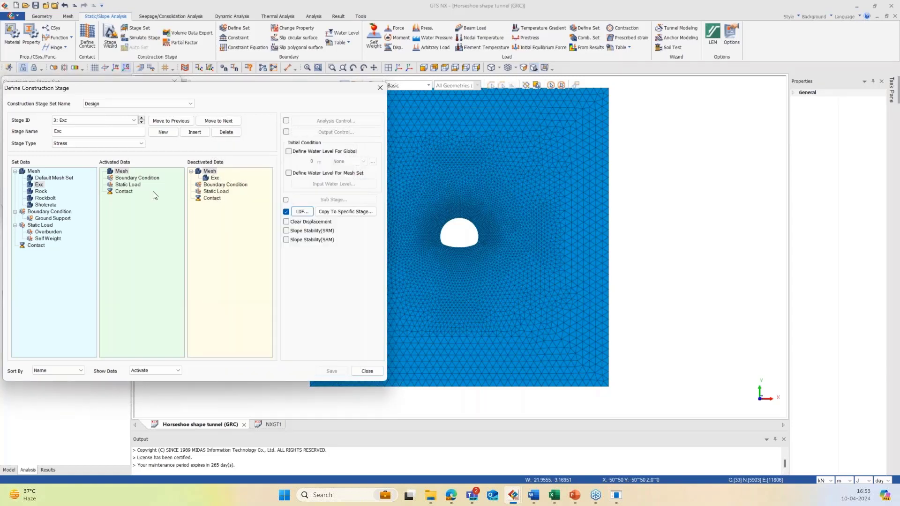
Add a fourth stage named Lining, activate Rockbolt and Shotcrete in it, save it, and list the Design set's stages
left_click(163, 132)
left_click_drag(101, 131, 53, 130)
type("Lining")
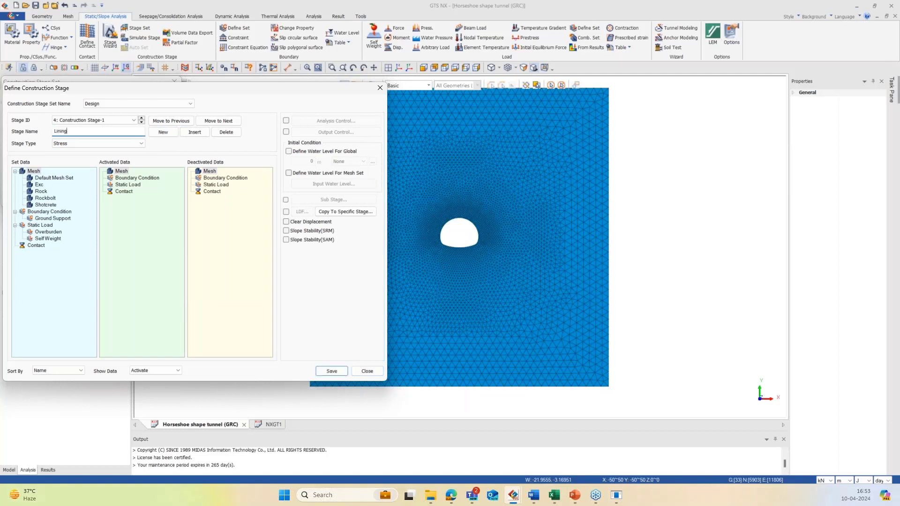
left_click_drag(46, 198, 130, 229)
left_click_drag(45, 205, 133, 215)
left_click(330, 371)
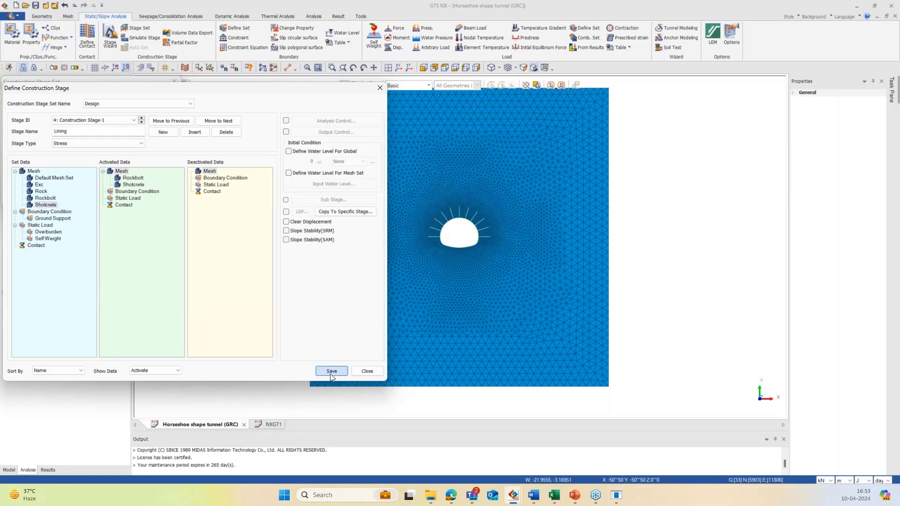
left_click(367, 372)
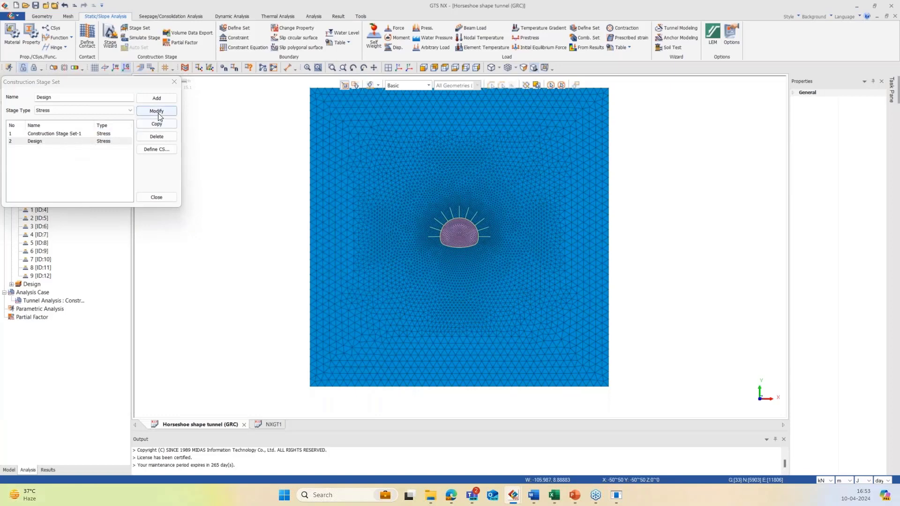
left_click(173, 82)
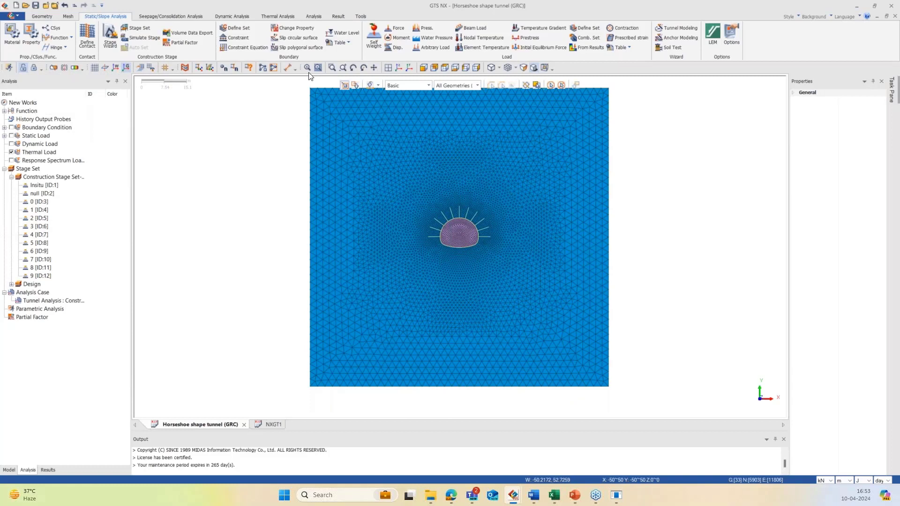
left_click(11, 285)
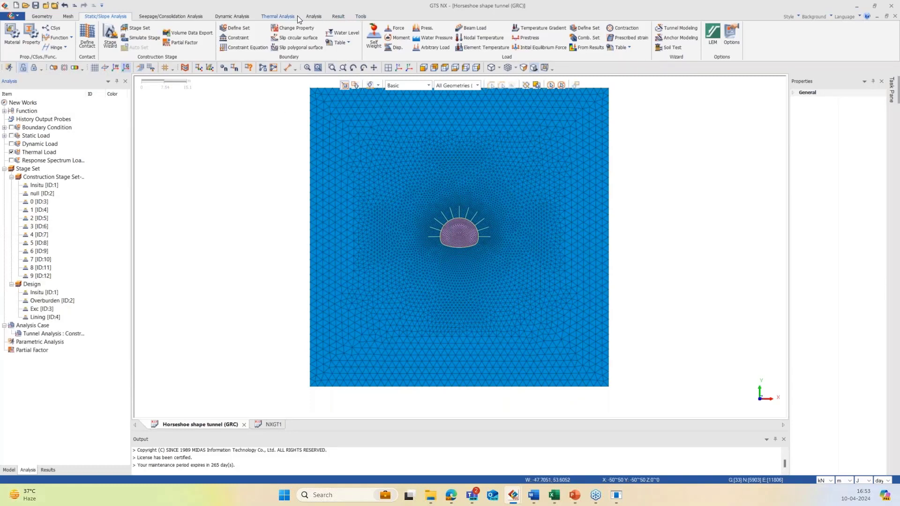
Start a Construction Stage analysis case titled Tunnel Design that uses the Design construction stage set
left_click(313, 17)
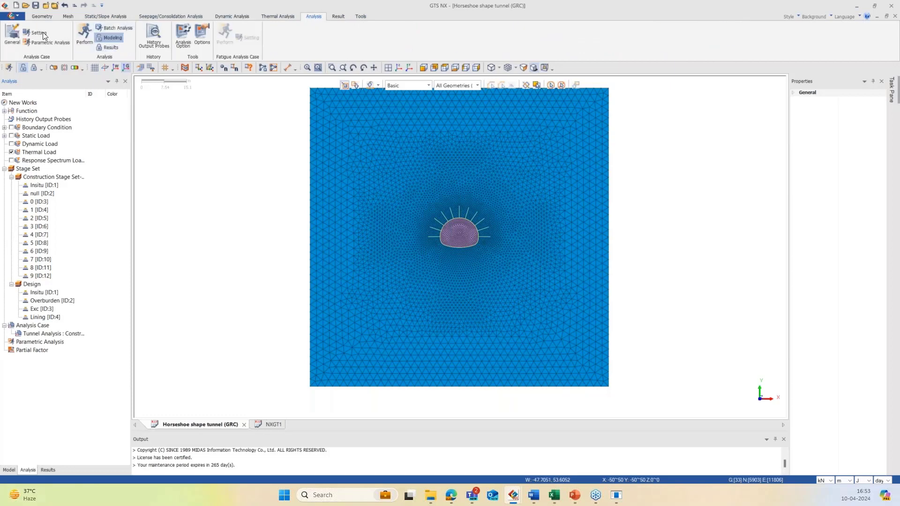
left_click(12, 35)
left_click(389, 147)
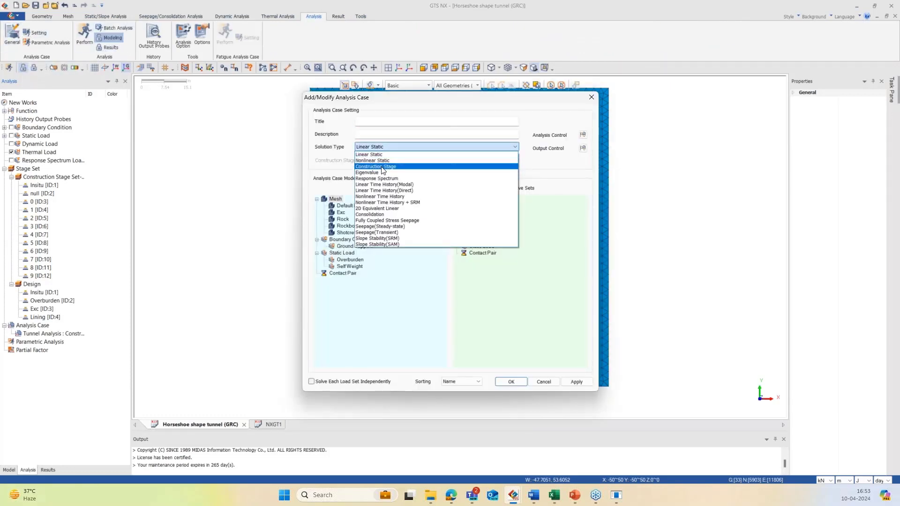
left_click(382, 167)
left_click(376, 121)
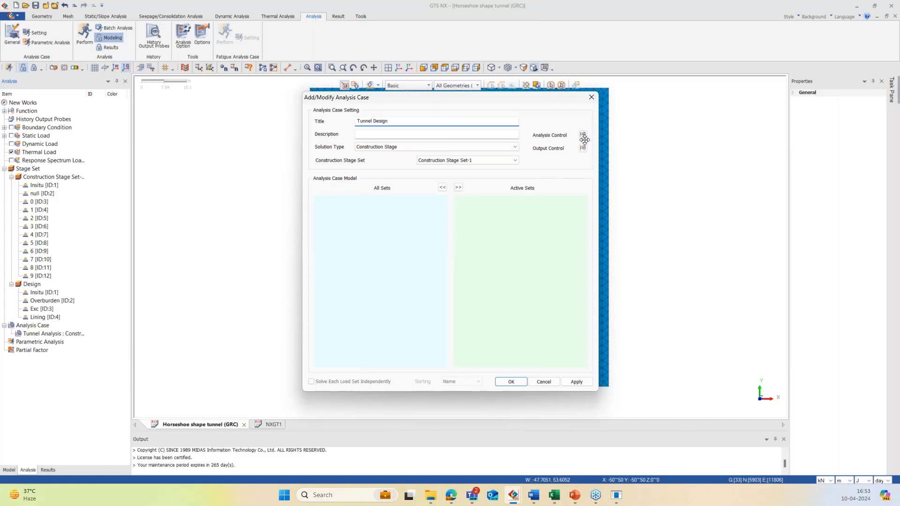
left_click(504, 161)
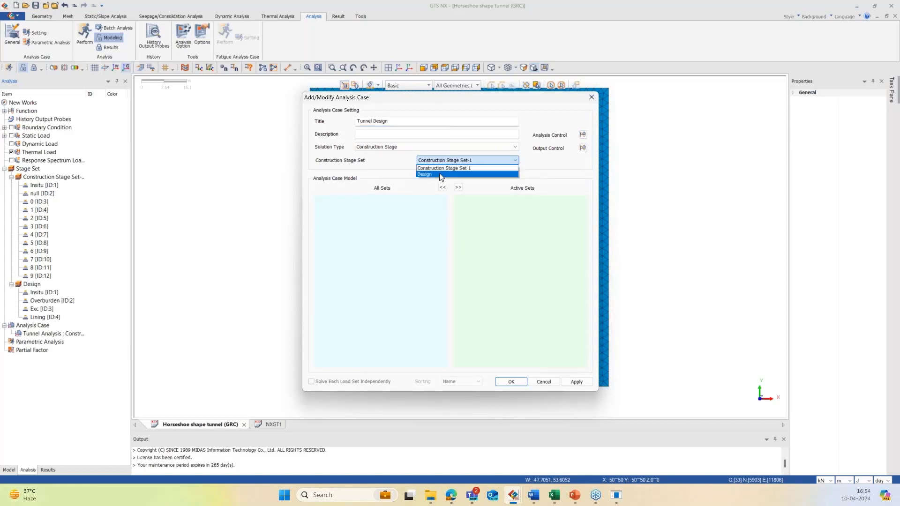
left_click(454, 174)
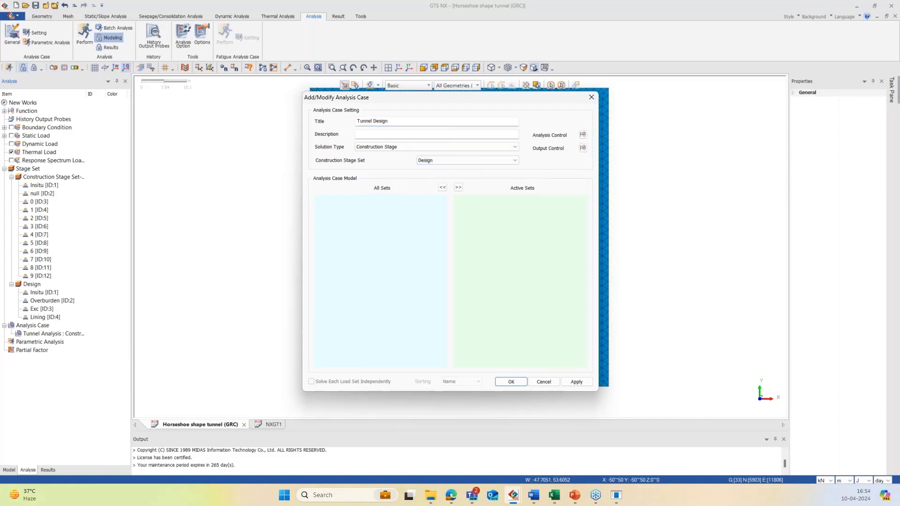
Set Insitu as the initial stage for stress analysis, with the K0 condition applied and negative effective pressure cut off
left_click(583, 134)
left_click(406, 110)
left_click(412, 121)
left_click(406, 132)
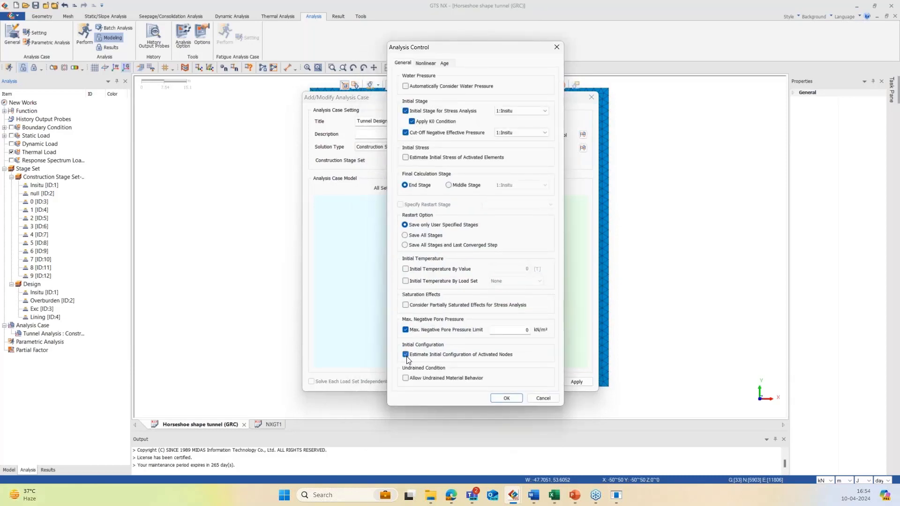
left_click(506, 398)
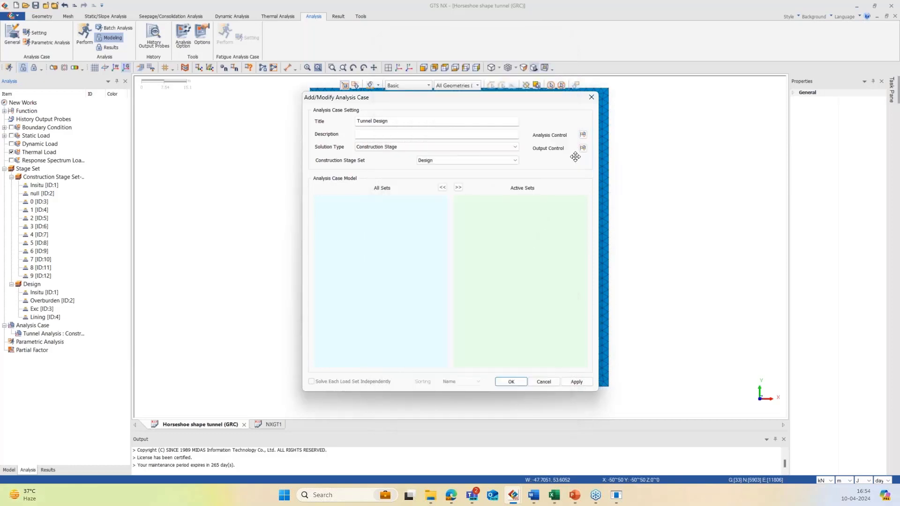
Set the number of beam outputs to 1 in the output control and save the Tunnel Design analysis case
left_click(583, 149)
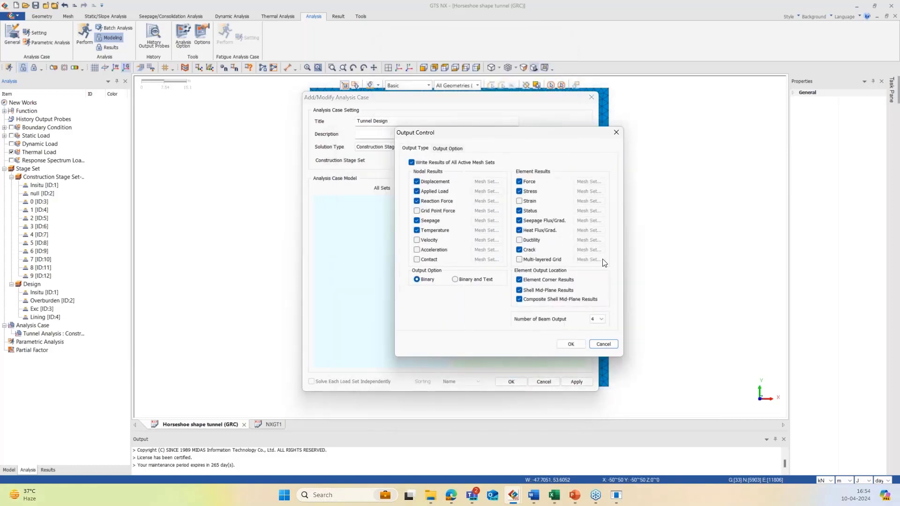
left_click(598, 322)
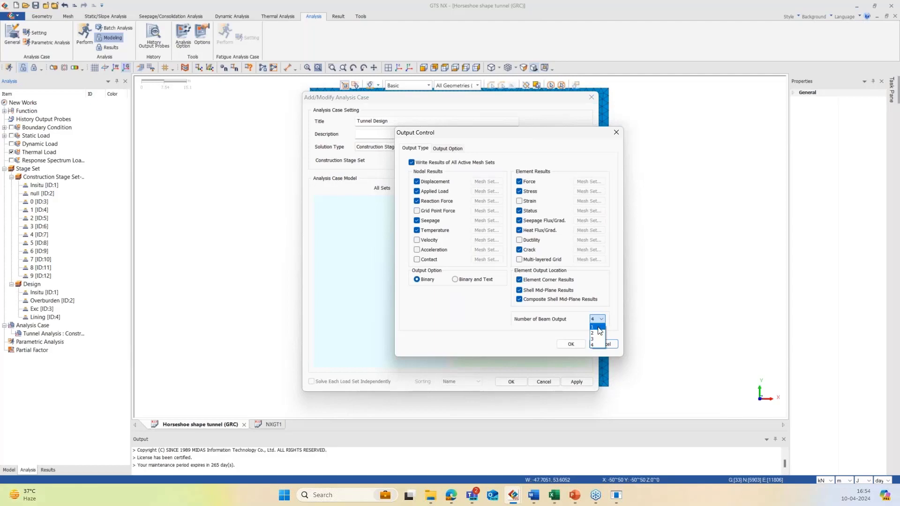
left_click(598, 327)
left_click(571, 344)
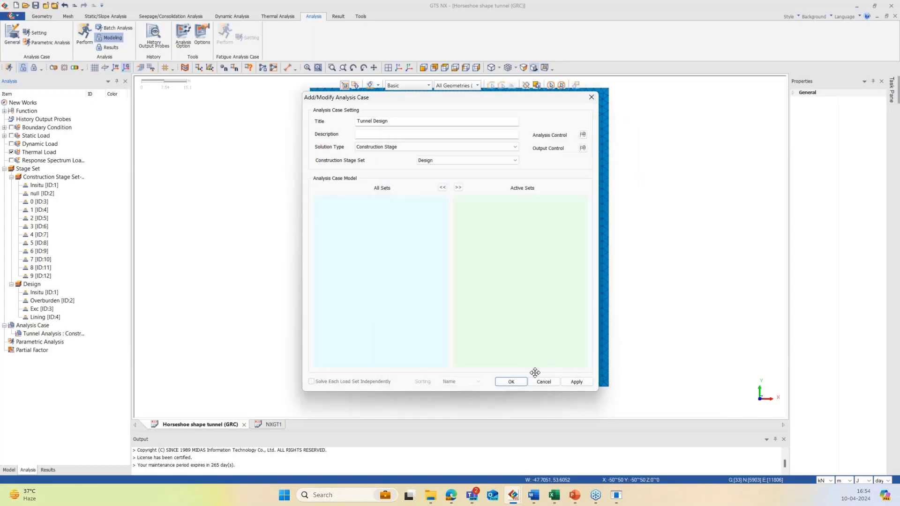
left_click(510, 381)
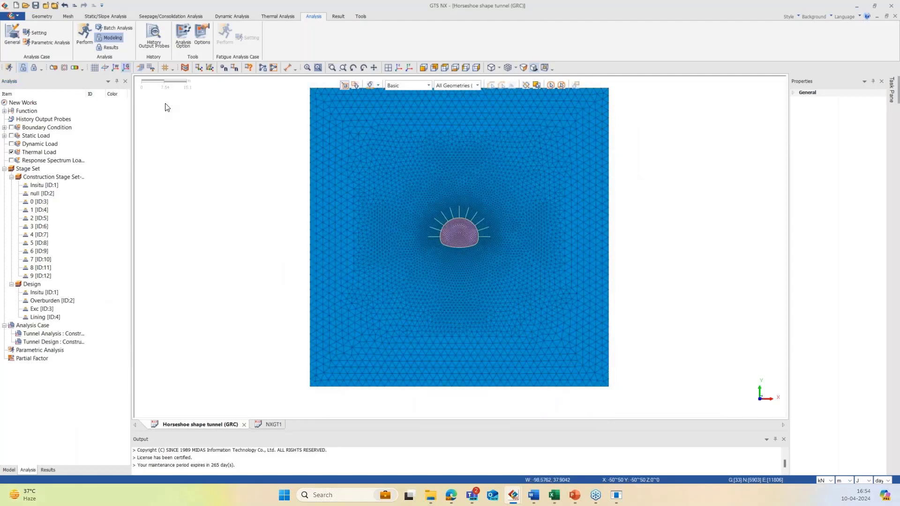
Open the solver's analysis case list, cancel the run, and switch to the Horseshoe shape tunnel (support) GTS NX model
left_click(83, 41)
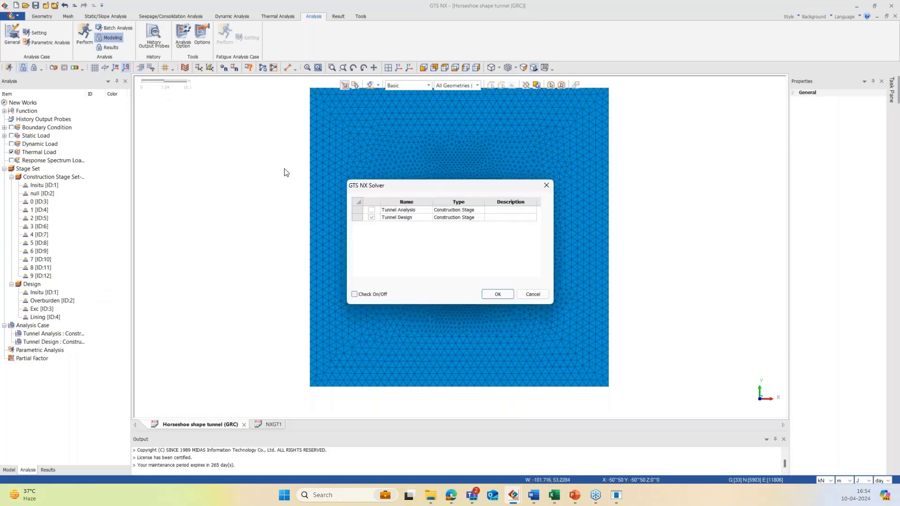
left_click(532, 294)
mouse_move(520, 480)
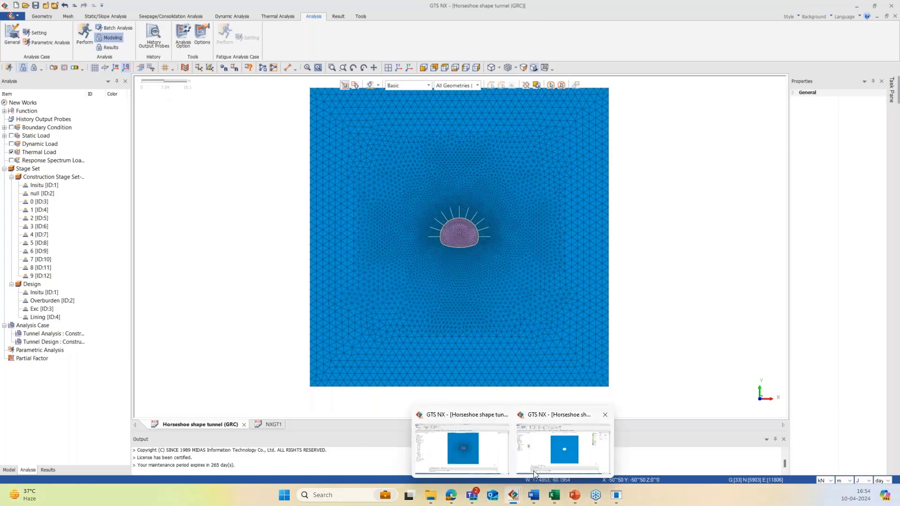
left_click(556, 448)
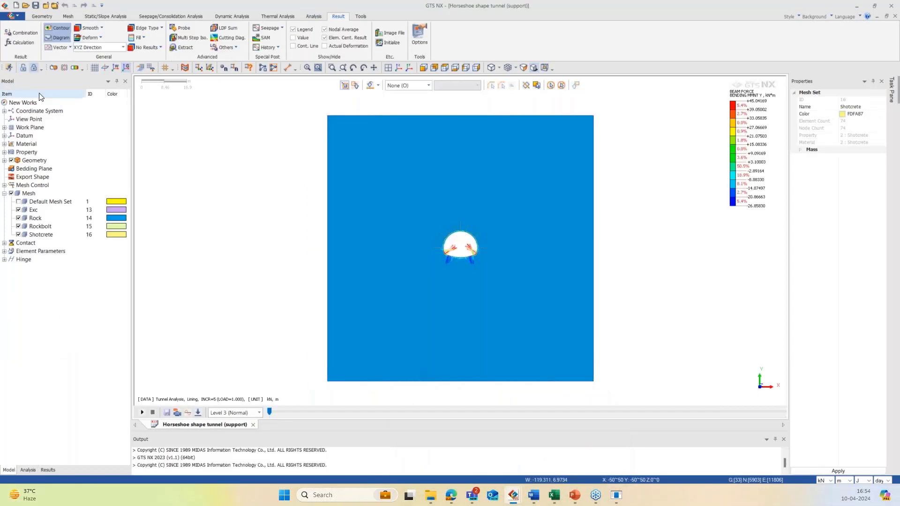
Reset the model to result mode and display the total translation contour of the Insitu stage from Tunnel Analysis
left_click(23, 68)
left_click(34, 68)
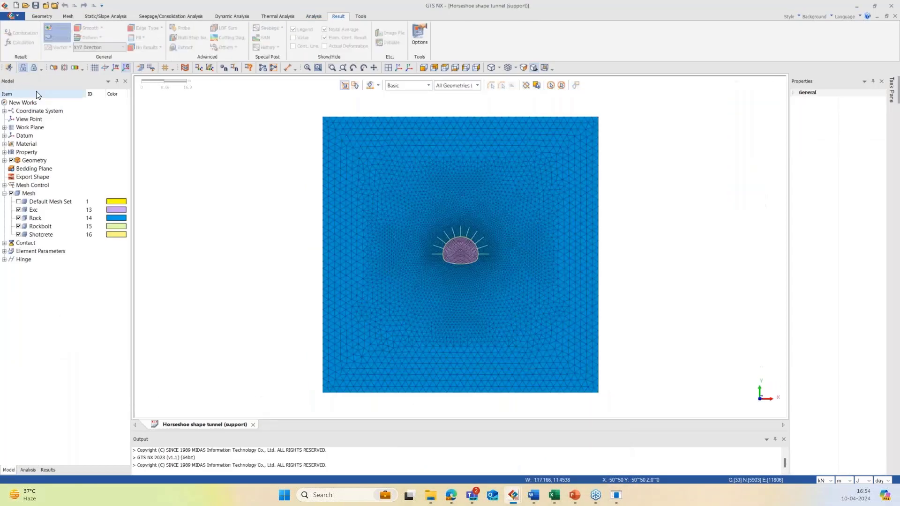
left_click(32, 68)
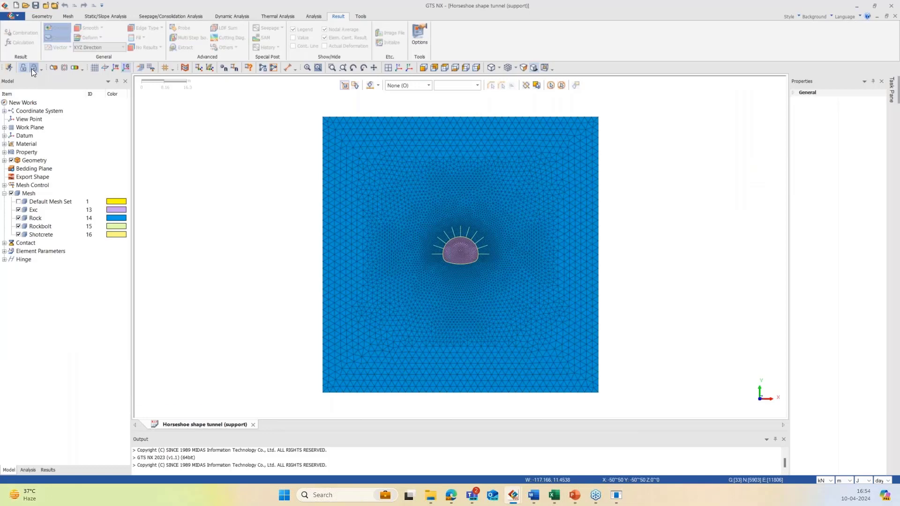
left_click(47, 470)
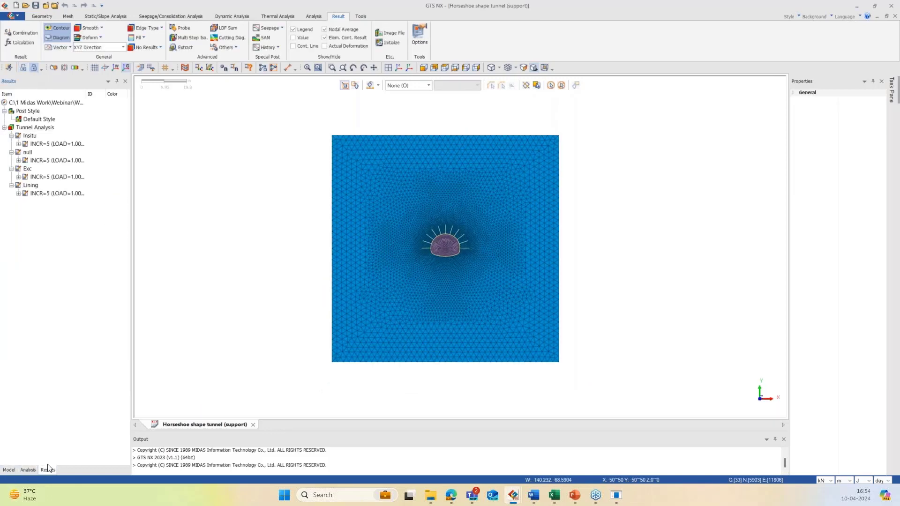
left_click(19, 144)
left_click(26, 153)
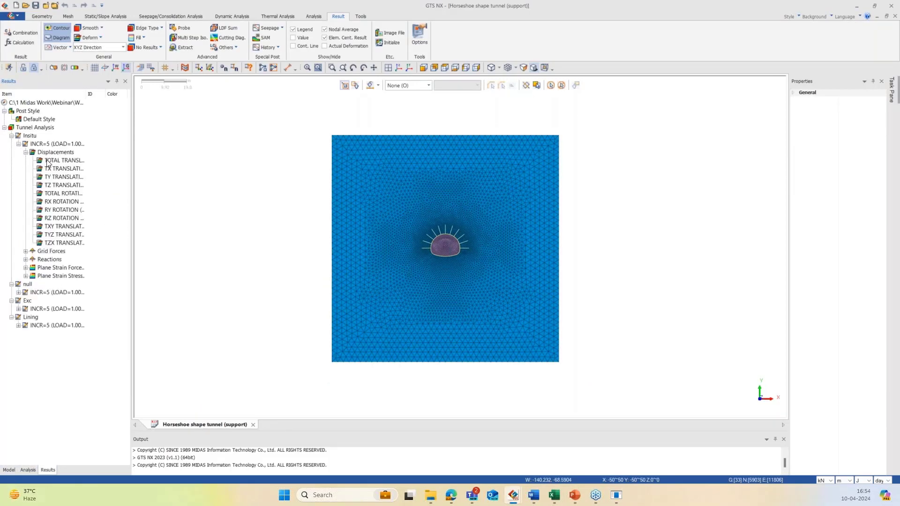
left_click(47, 162)
double_click(46, 160)
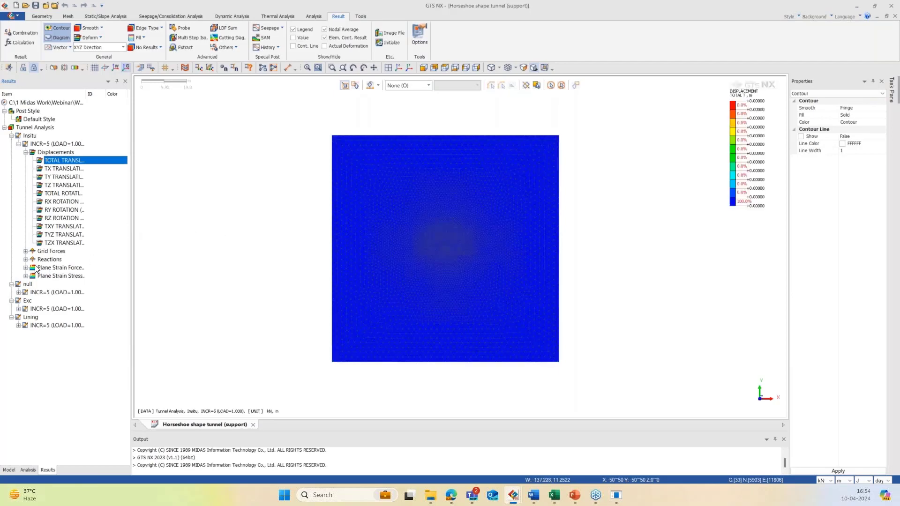
Display the S-XX TOTAL plane strain stress contour for the Insitu stage
left_click(26, 268)
left_click(26, 301)
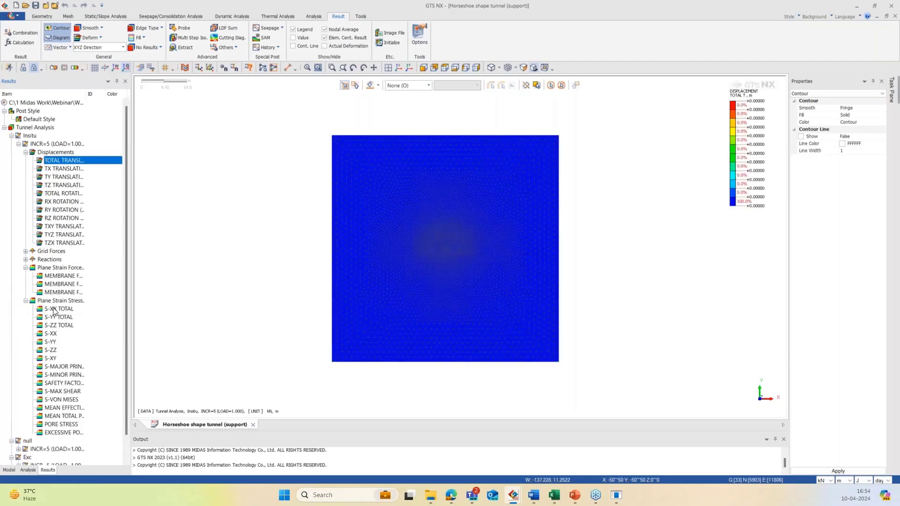
double_click(52, 308)
scroll(410, 159, "down", 2)
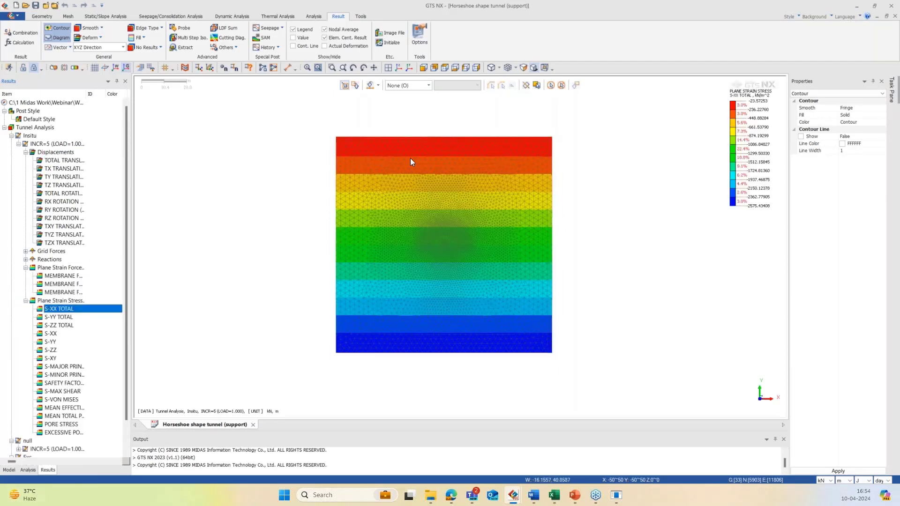
Review the S-YY and S-ZZ TOTAL stress contours for the Insitu stage and the S-XX and S-YY TOTAL contours for the null stage
left_click(69, 319)
left_click(68, 325)
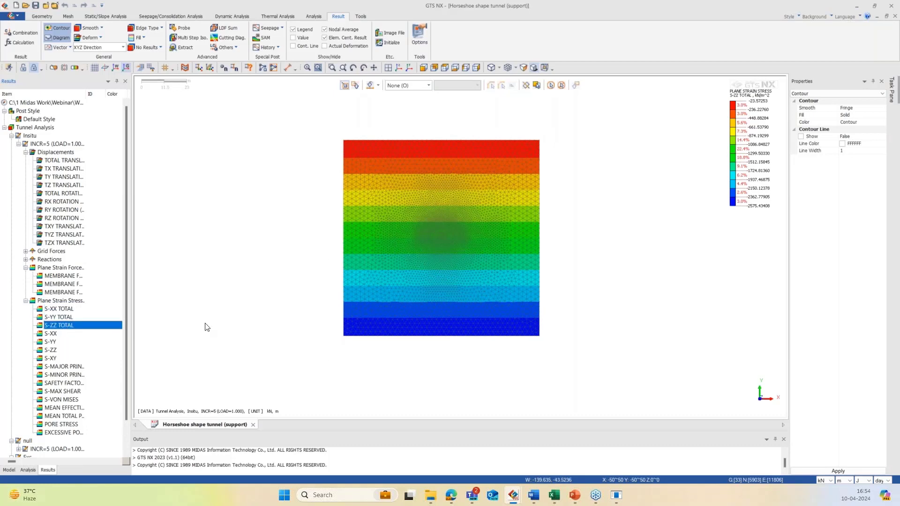
scroll(37, 340, "down", 2)
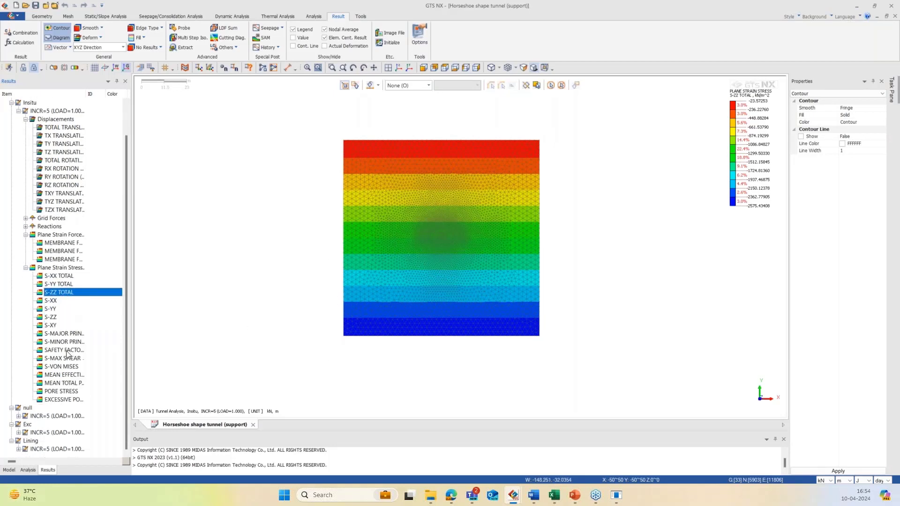
left_click(18, 416)
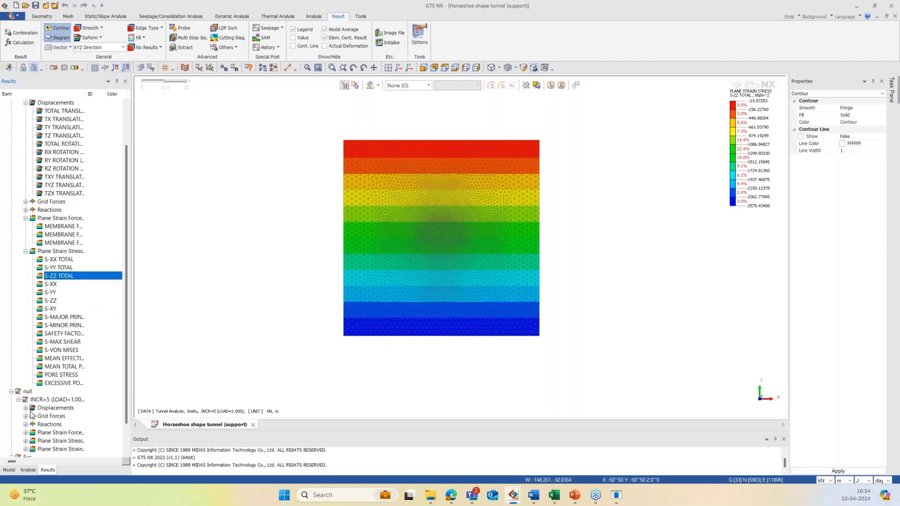
scroll(31, 416, "down", 2)
left_click(26, 407)
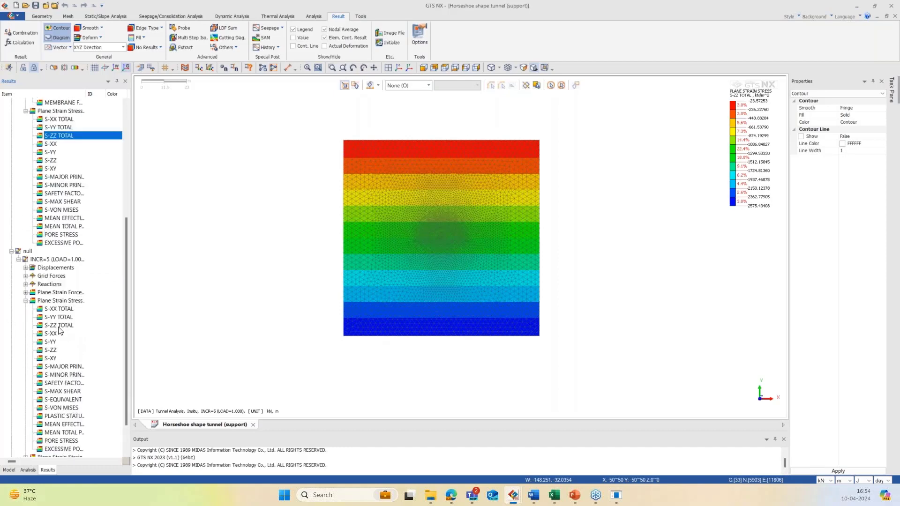
left_click(59, 309)
left_click(59, 317)
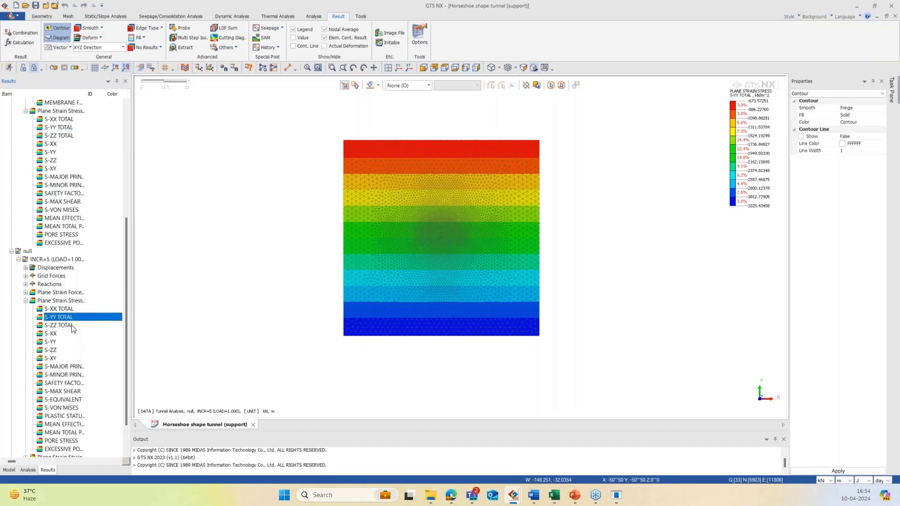
Display the total translation contour for the Exc stage and examine it around the tunnel opening
scroll(64, 356, "down", 2)
left_click(21, 432)
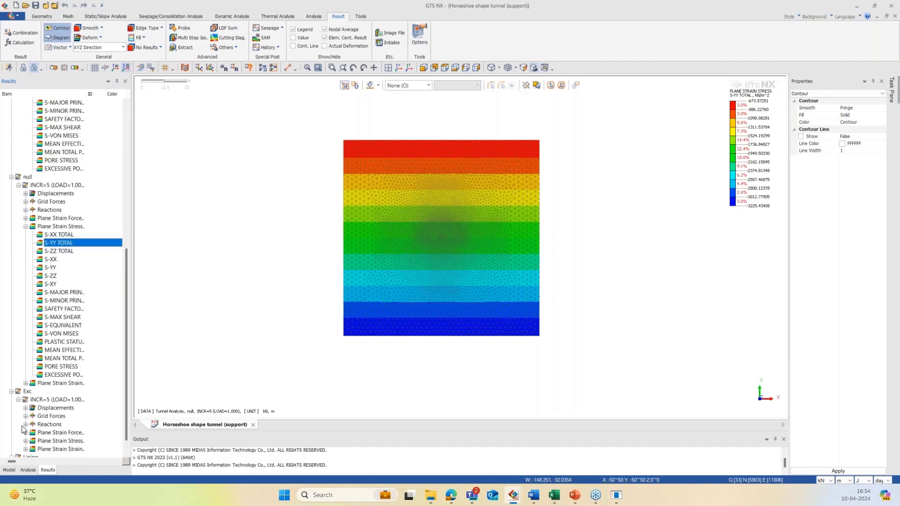
left_click(27, 407)
scroll(64, 328, "down", 3)
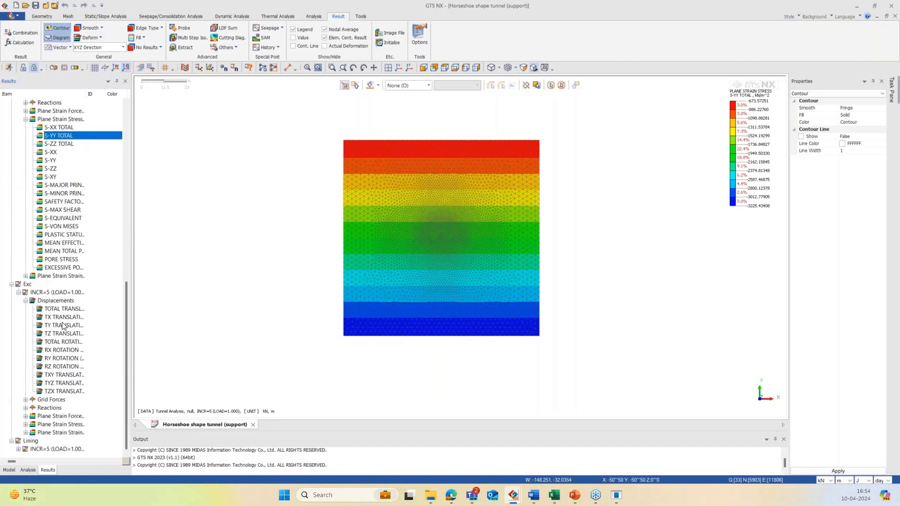
left_click(63, 311)
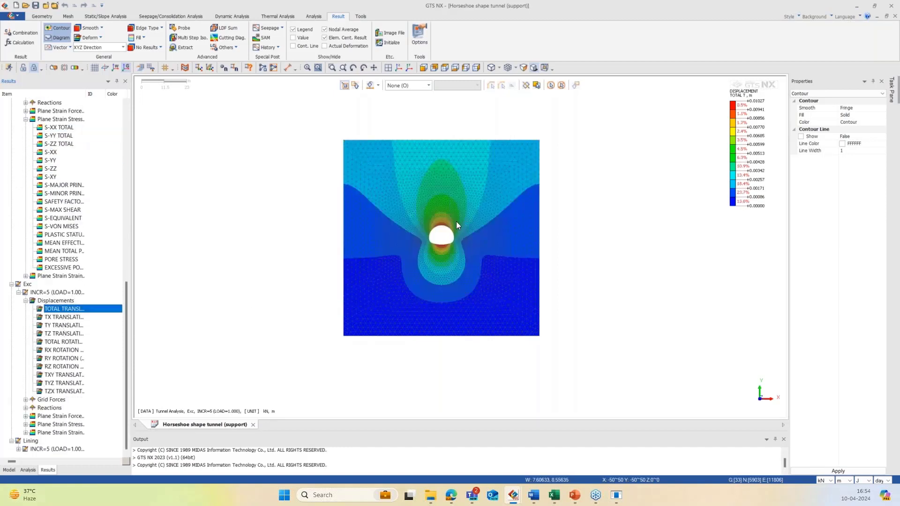
scroll(457, 221, "up", 3)
scroll(454, 223, "up", 1)
Display the TX translation contour for the Exc stage around the tunnel
key("Down")
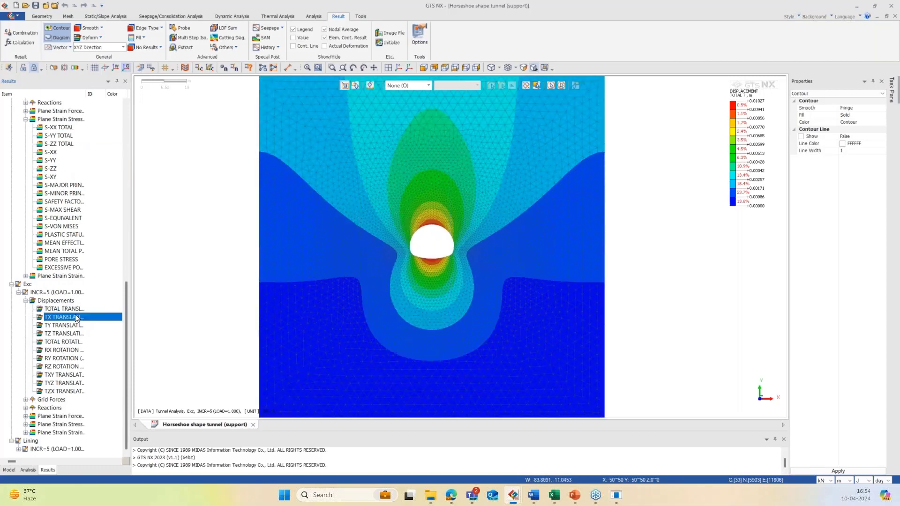
scroll(456, 227, "up", 2)
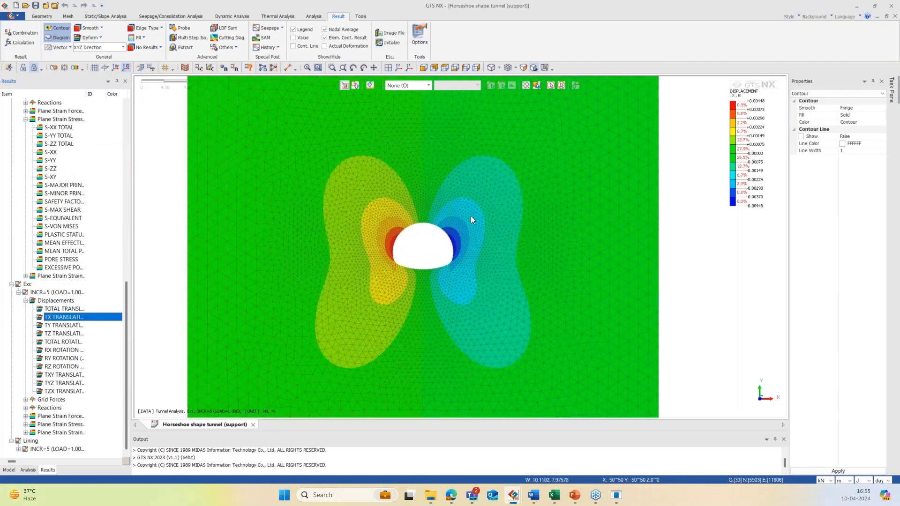
scroll(471, 217, "down", 1)
scroll(471, 223, "down", 1)
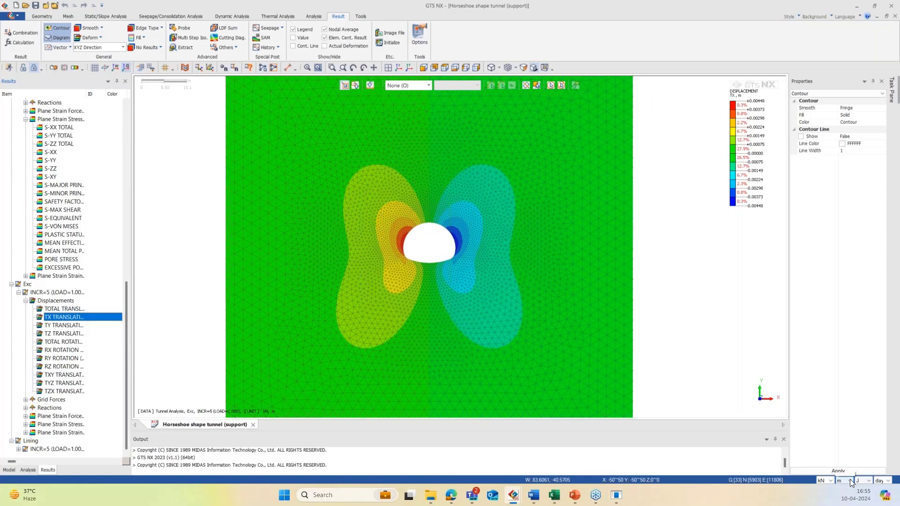
Check the Exc stage TX displacements in mm and return the length unit to m
left_click(849, 481)
left_click(842, 443)
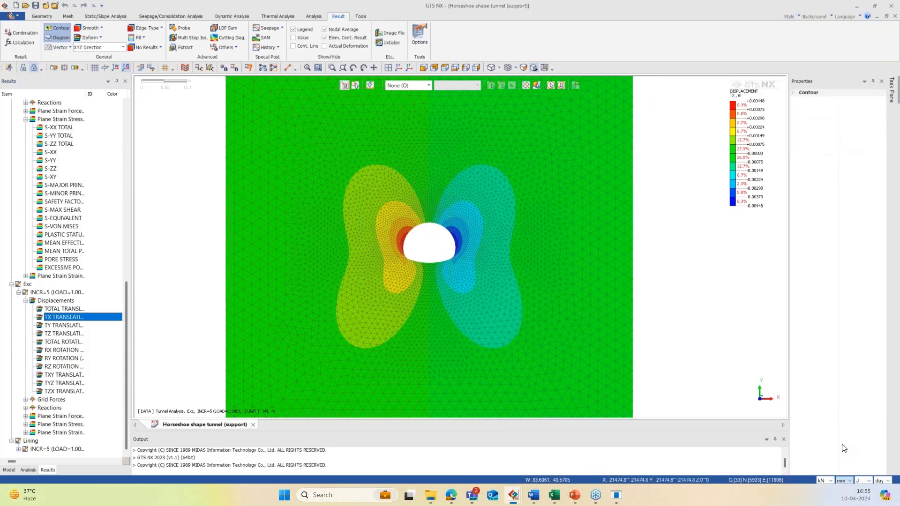
left_click(846, 482)
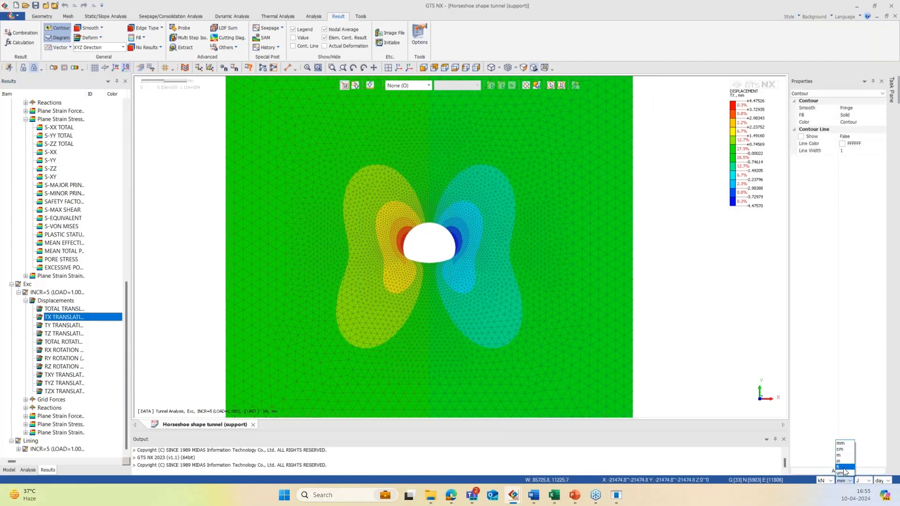
left_click(841, 455)
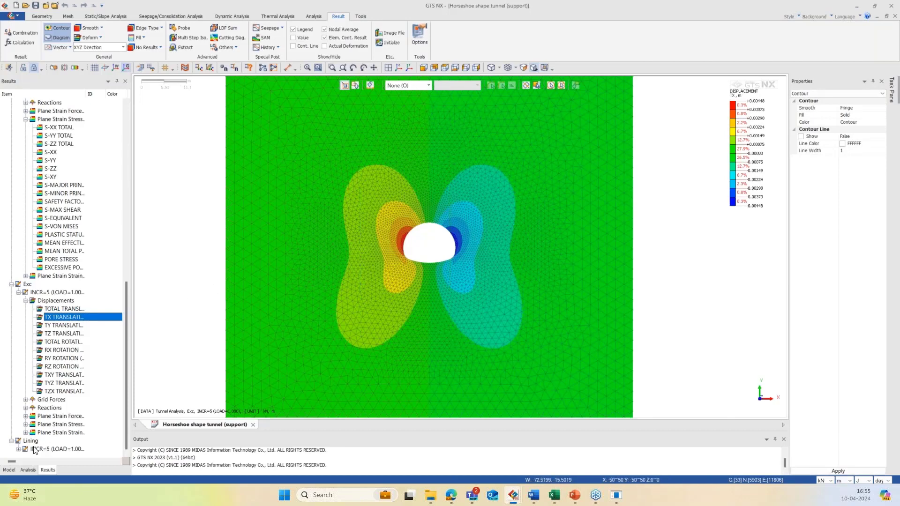
Expand the Lining stage displacement results and display the TX translation contour
left_click(19, 449)
left_click(26, 370)
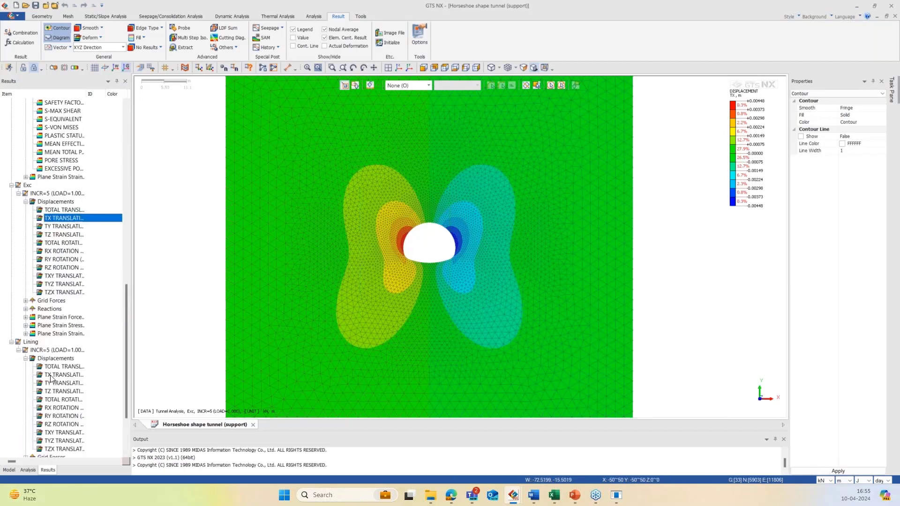
left_click(60, 375)
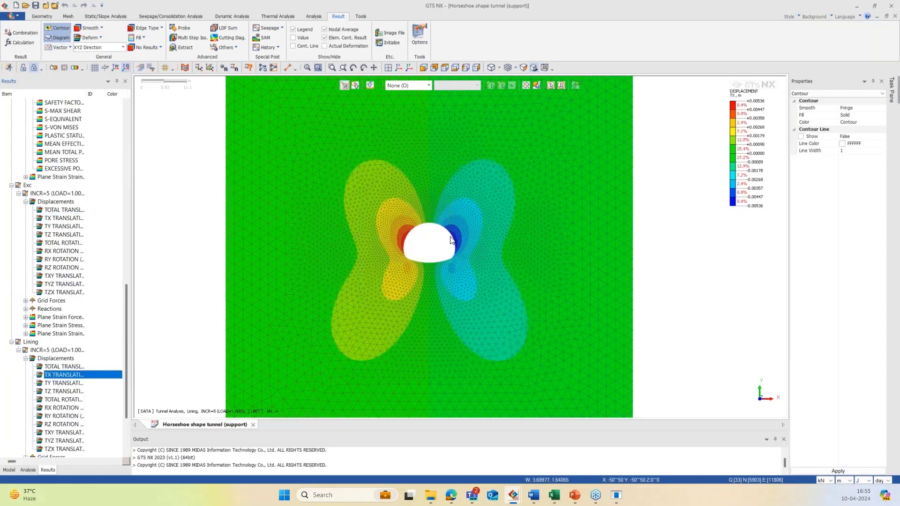
Set the length unit to mm and display the TY translation contour for the Lining stage
left_click(848, 480)
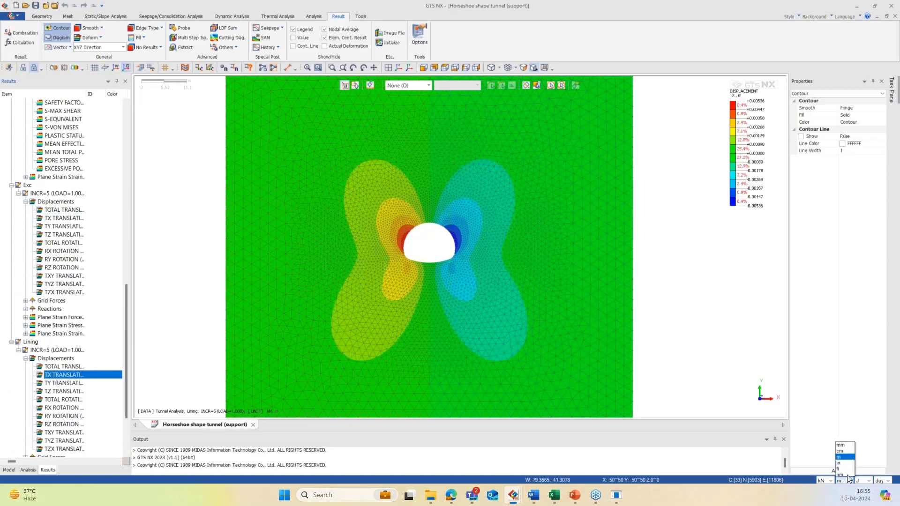
left_click(847, 477)
left_click(848, 480)
left_click(845, 448)
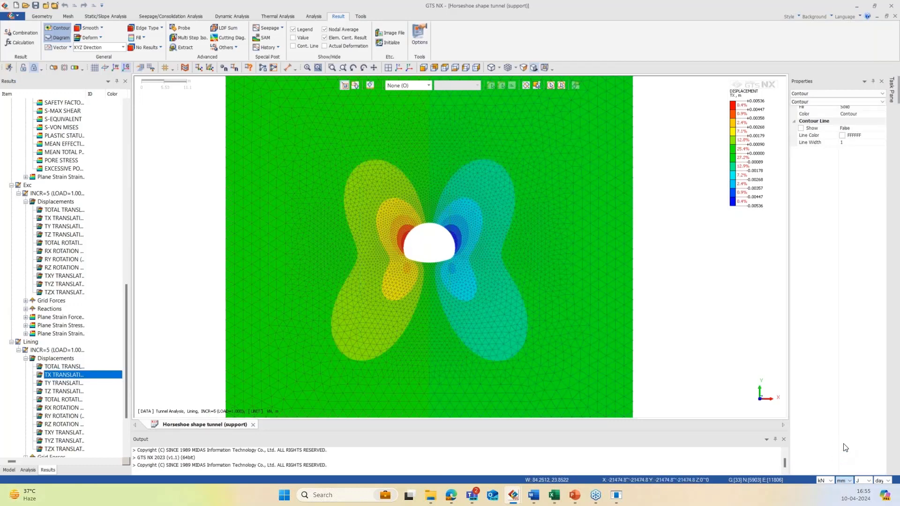
left_click(64, 383)
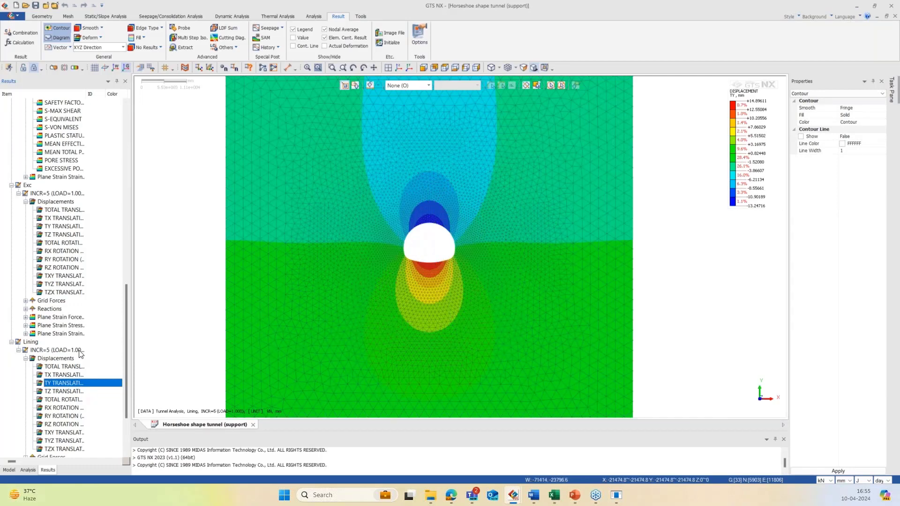
Display the plastic status and the major and minor principal plane strain stress contours for the Lining stage
scroll(65, 352, "down", 3)
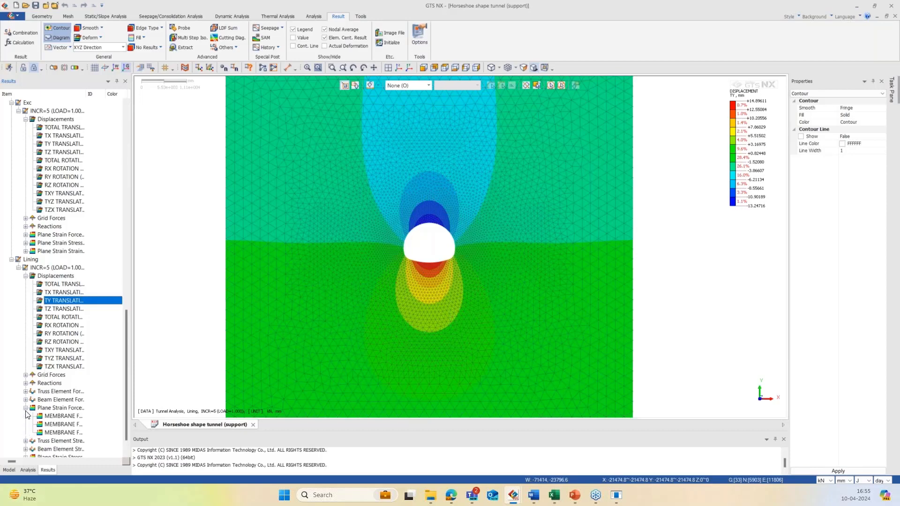
left_click(25, 408)
left_click(26, 433)
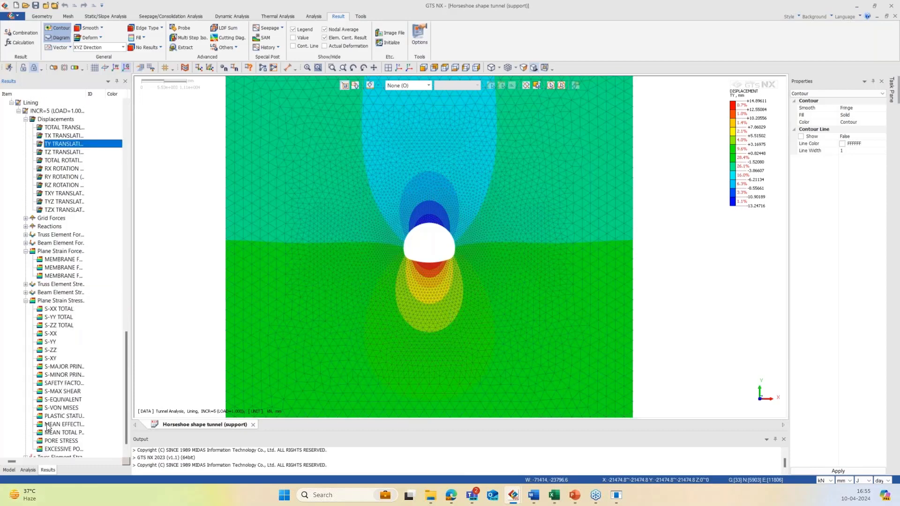
left_click(59, 416)
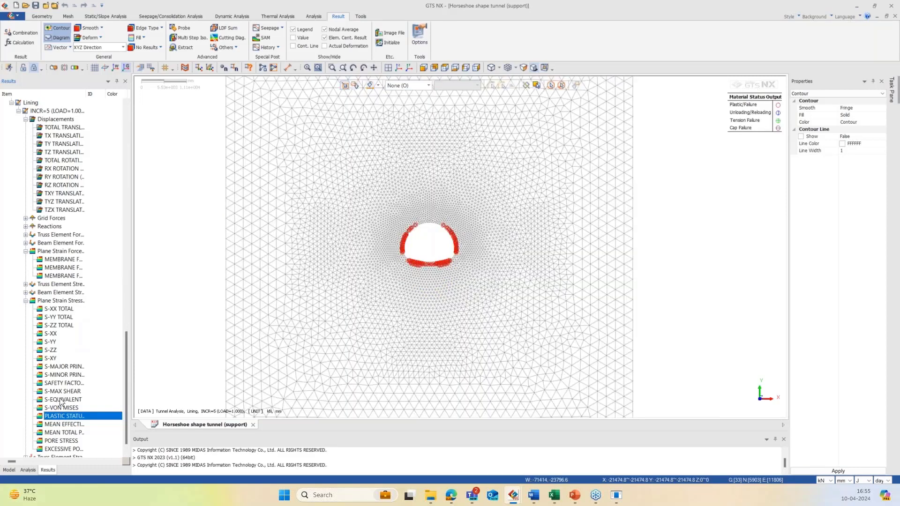
left_click(60, 366)
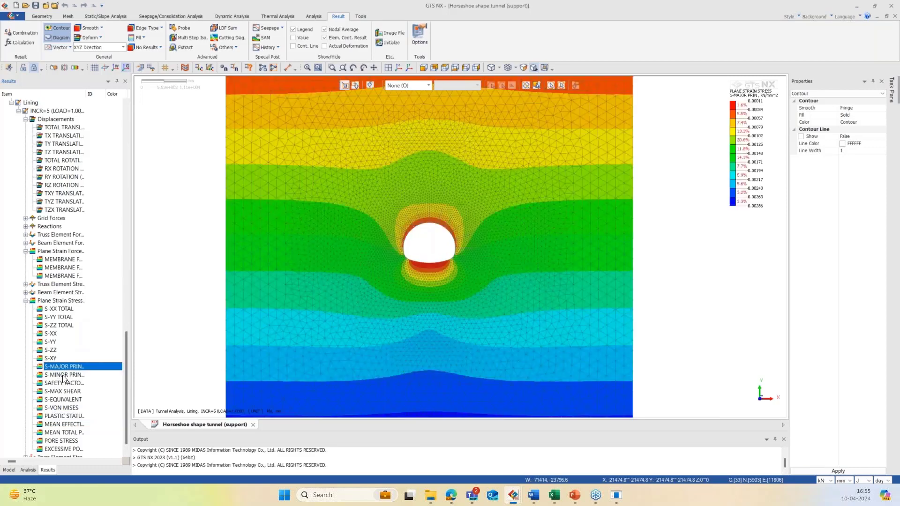
left_click(64, 376)
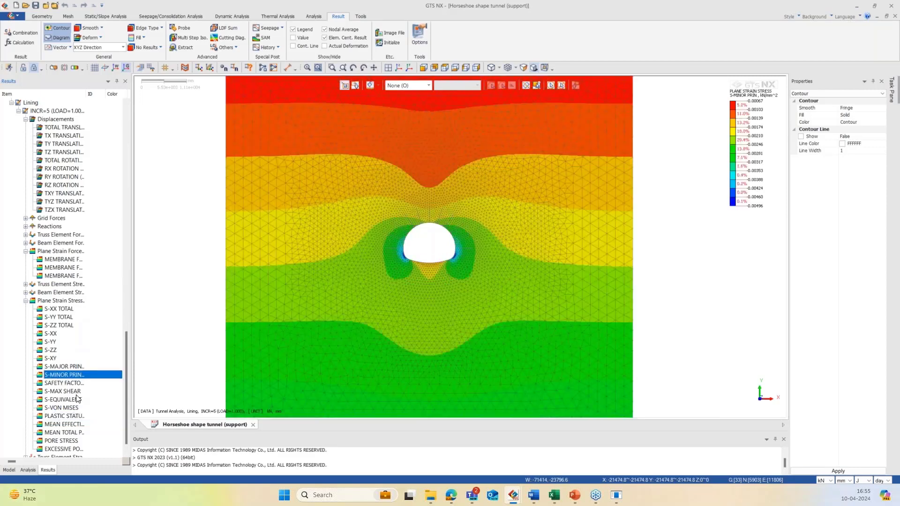
Display the Lining stage beam axial force, shear force Z and bending moment Y diagrams in turn
scroll(78, 399, "down", 1)
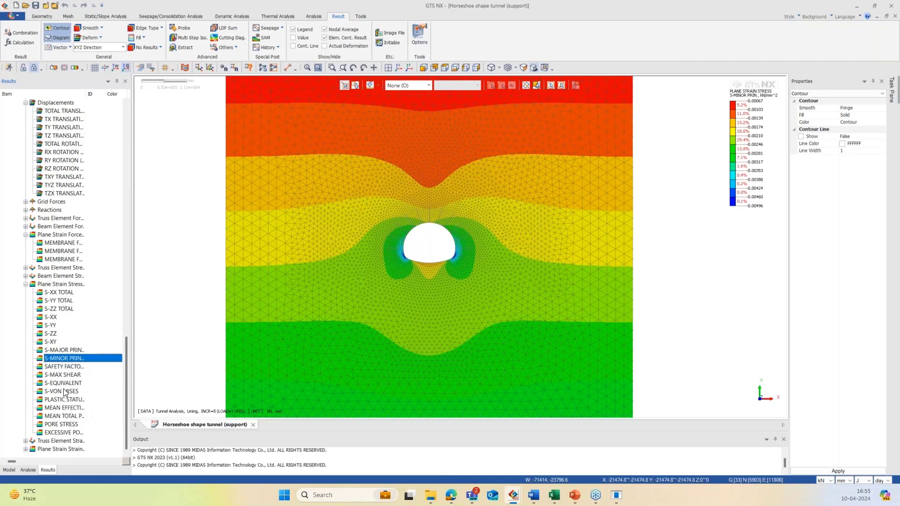
scroll(61, 357, "up", 3)
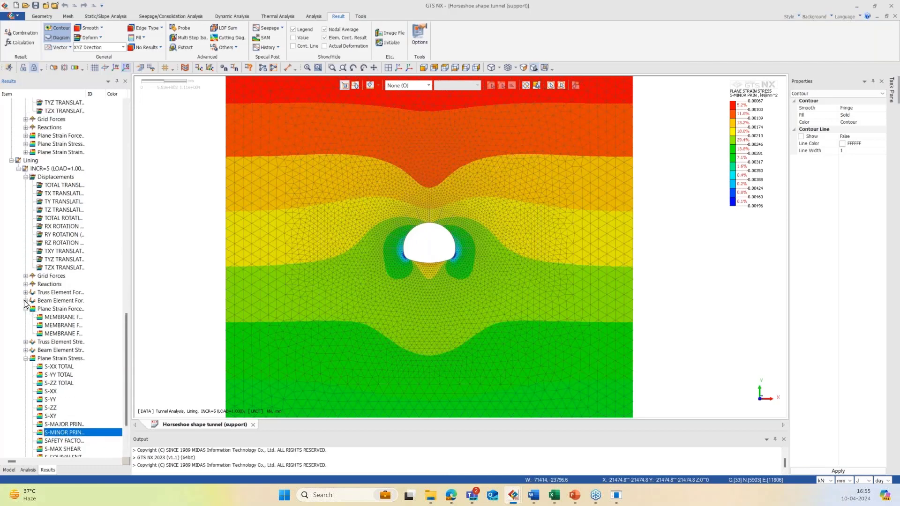
left_click(25, 301)
double_click(58, 308)
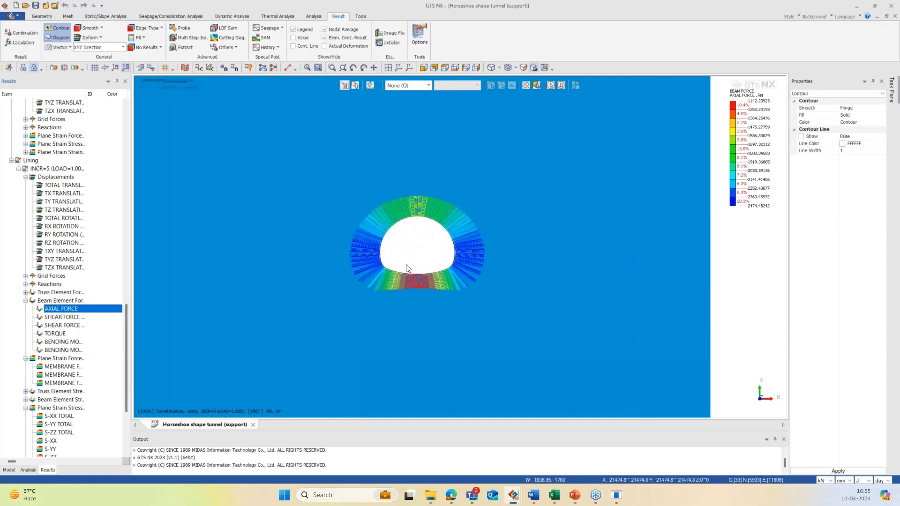
double_click(73, 325)
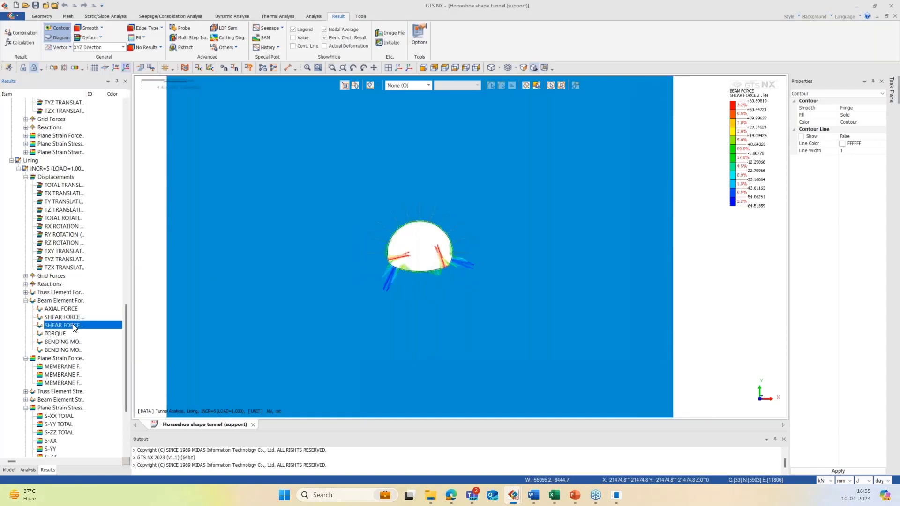
double_click(99, 341)
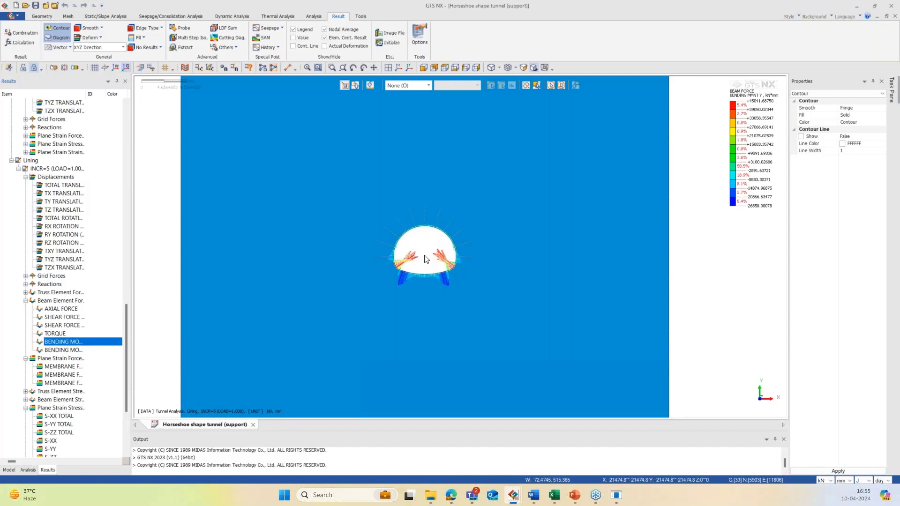
Start a result extraction for the Tunnel Analysis set with Beam Element Forces as the result type
left_click(182, 47)
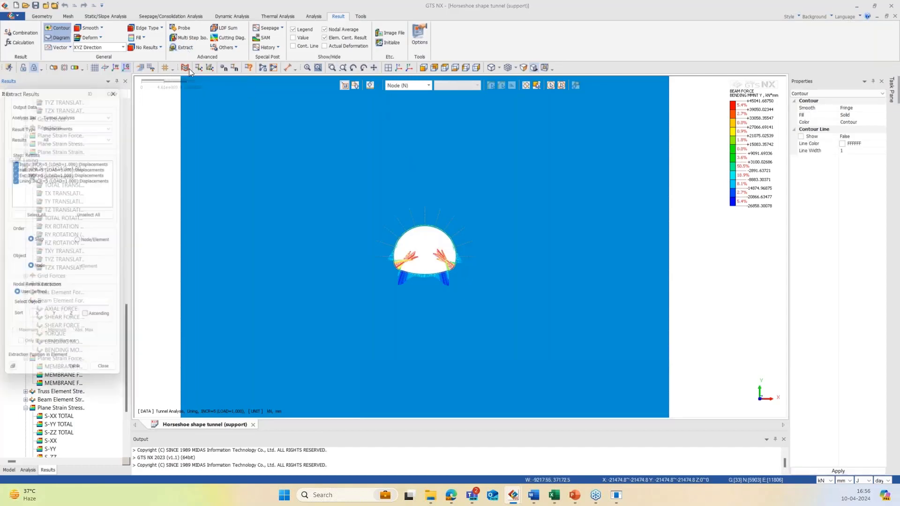
left_click_drag(99, 79, 245, 37)
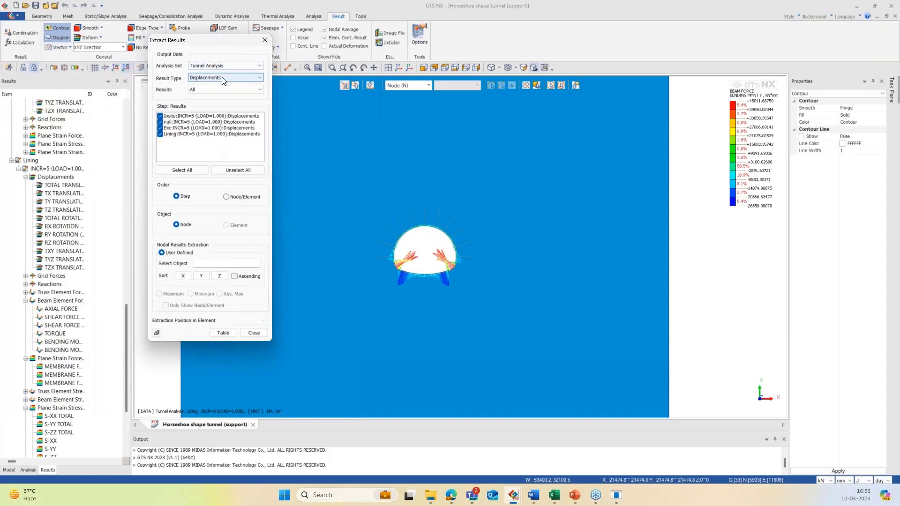
left_click(221, 77)
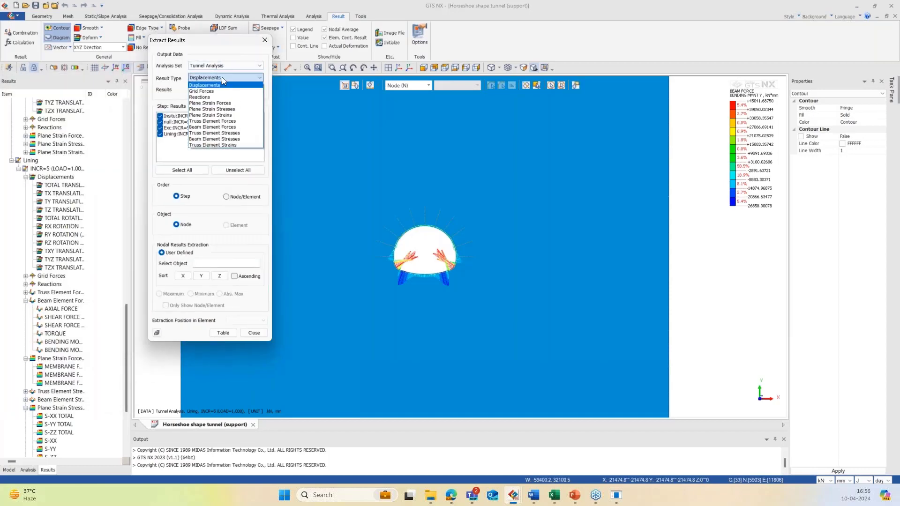
left_click(213, 127)
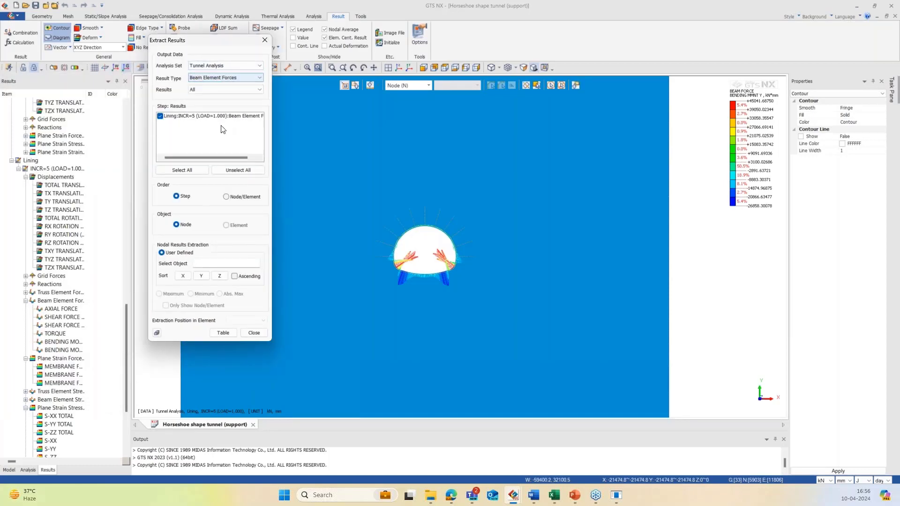
Pick the Shotcrete mesh set as the object, order the results by Node/Element, and generate the beam element forces table
left_click(9, 470)
left_click(41, 235)
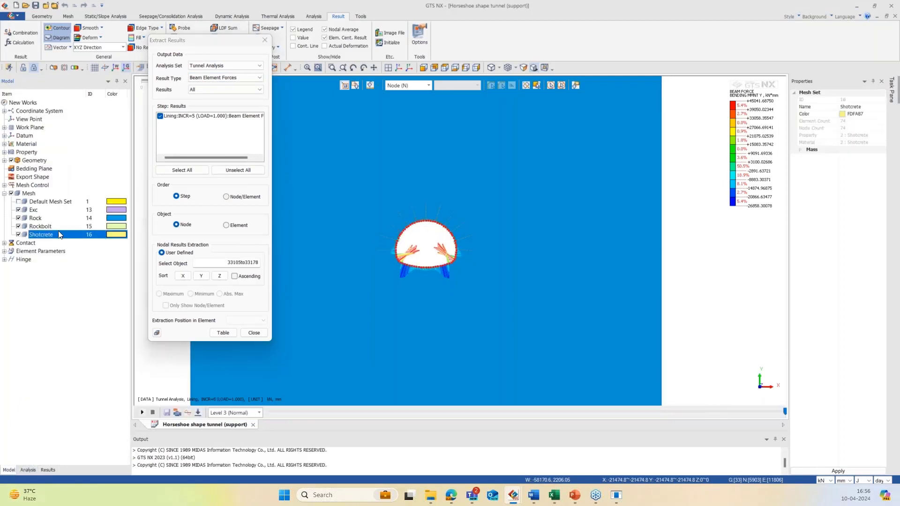
left_click(227, 198)
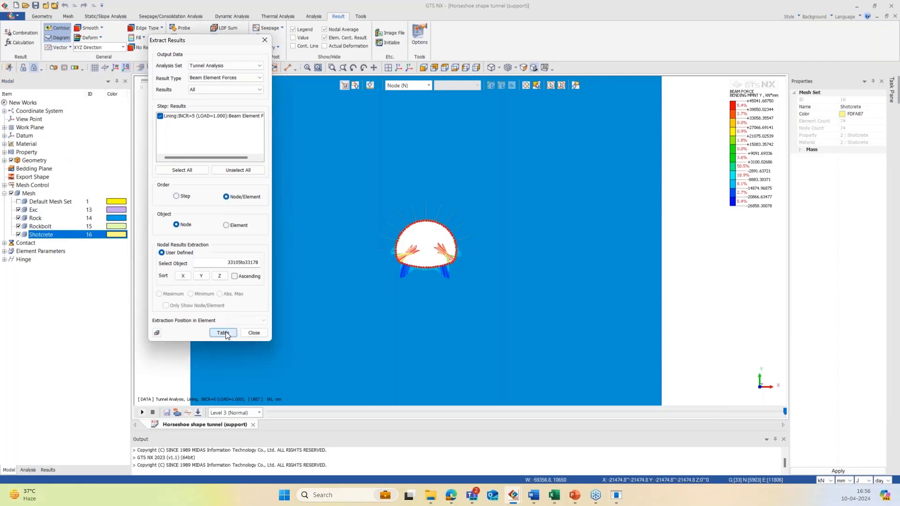
left_click(224, 333)
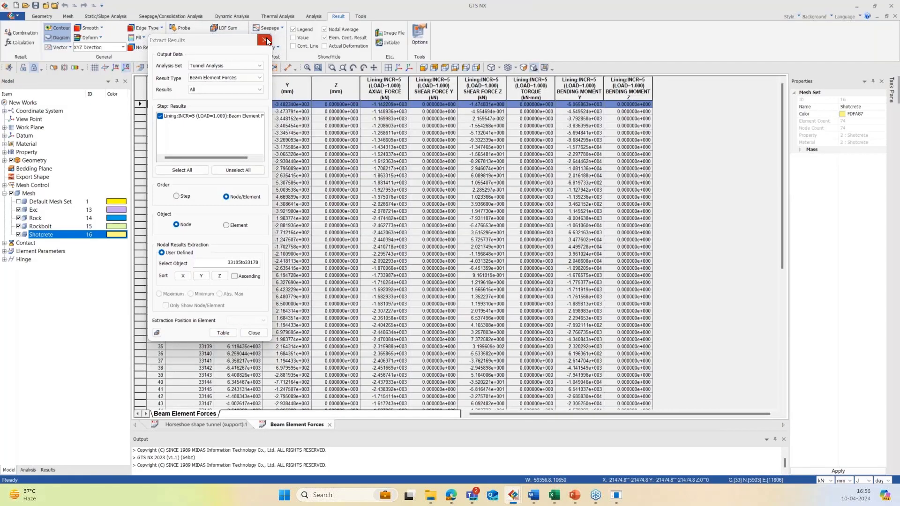
left_click(265, 41)
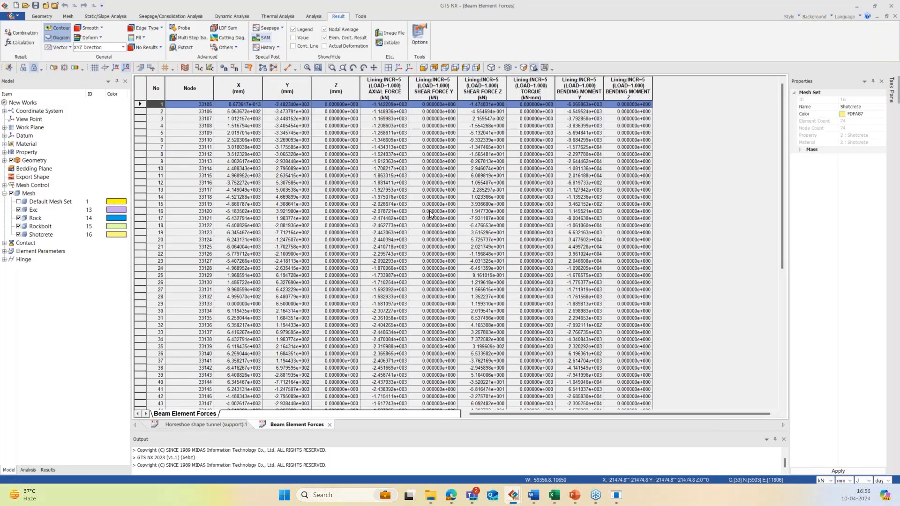
Export the beam element forces table to an Excel file named 123 on the Desktop and view it in Excel
right_click(205, 162)
left_click(243, 202)
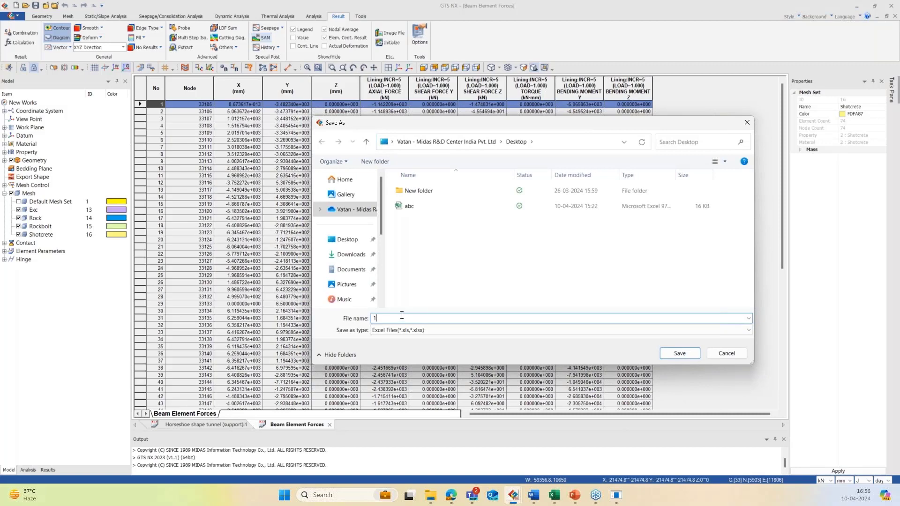
left_click(679, 353)
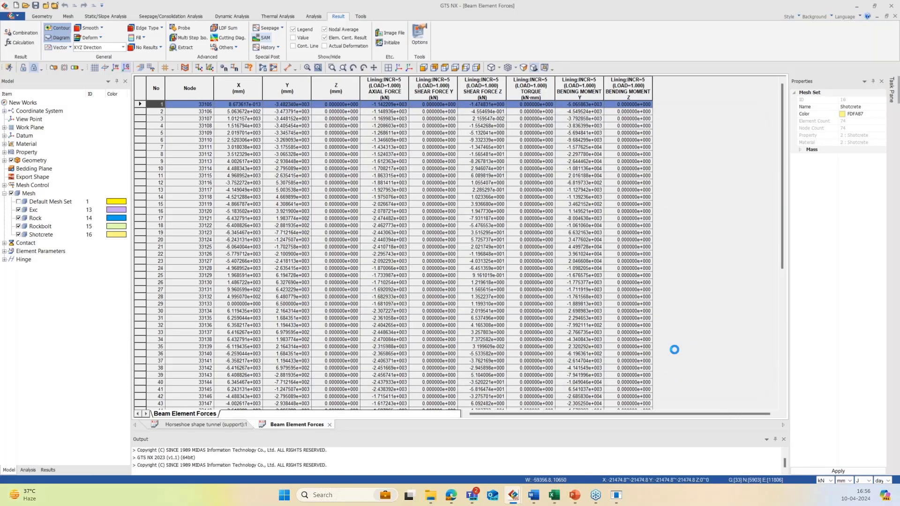
left_click(556, 500)
left_click(610, 450)
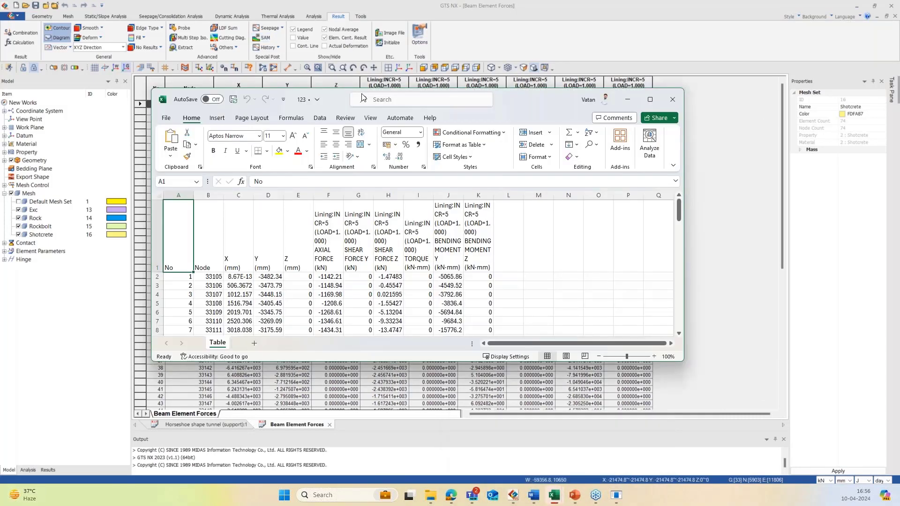
left_click(650, 99)
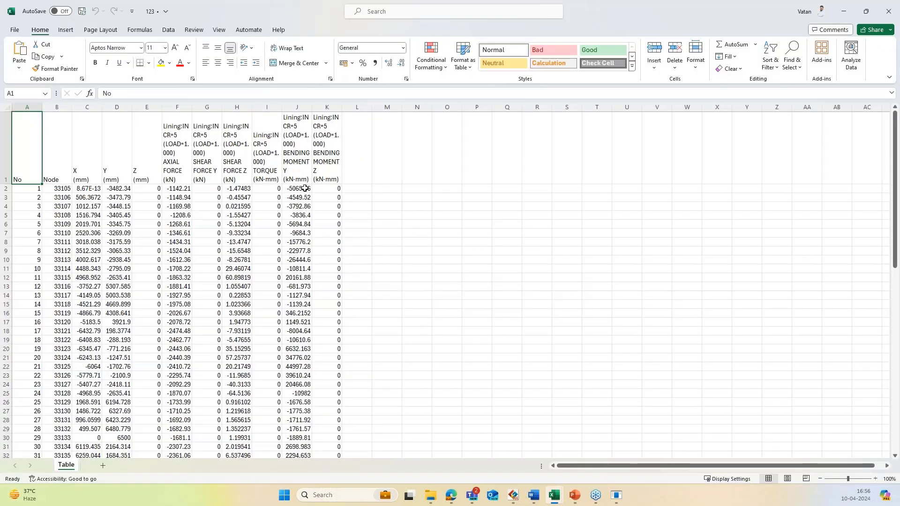
Copy the axial force values from workbook 123 into the N (kN) column of the Caranza Torres and Diederichs input forces
left_click_drag(176, 190, 186, 437)
key("ctrl+c")
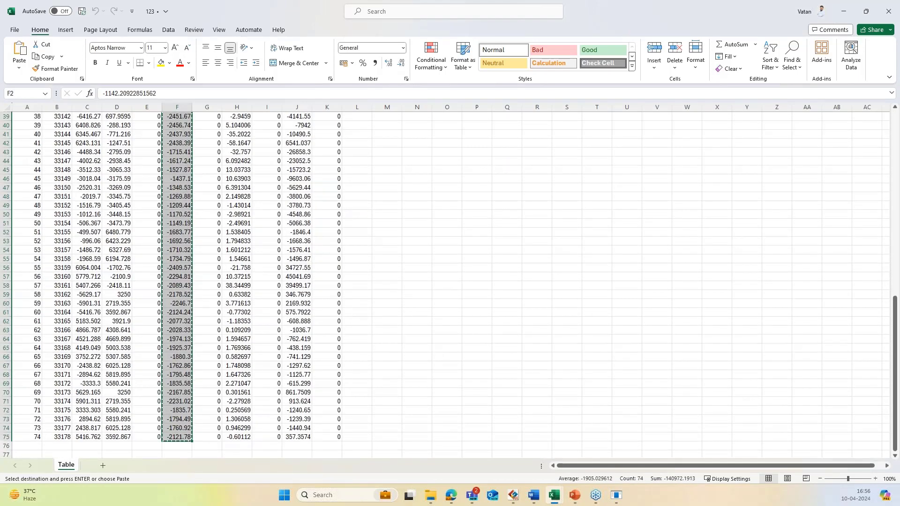
left_click(618, 495)
left_click(663, 445)
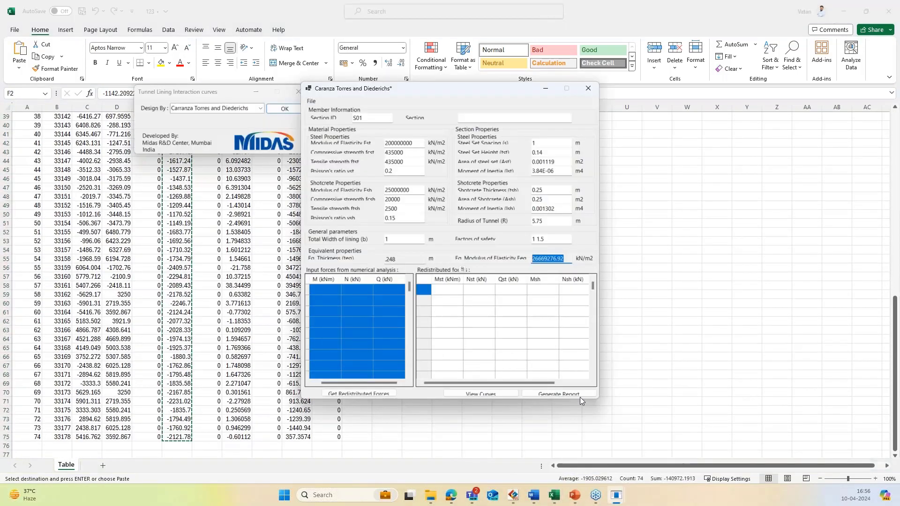
left_click(355, 293)
right_click(359, 293)
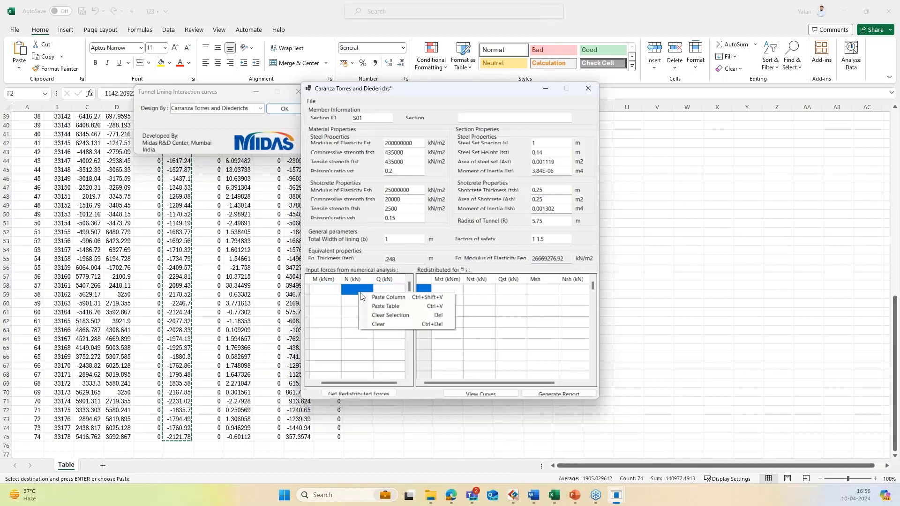
left_click(375, 297)
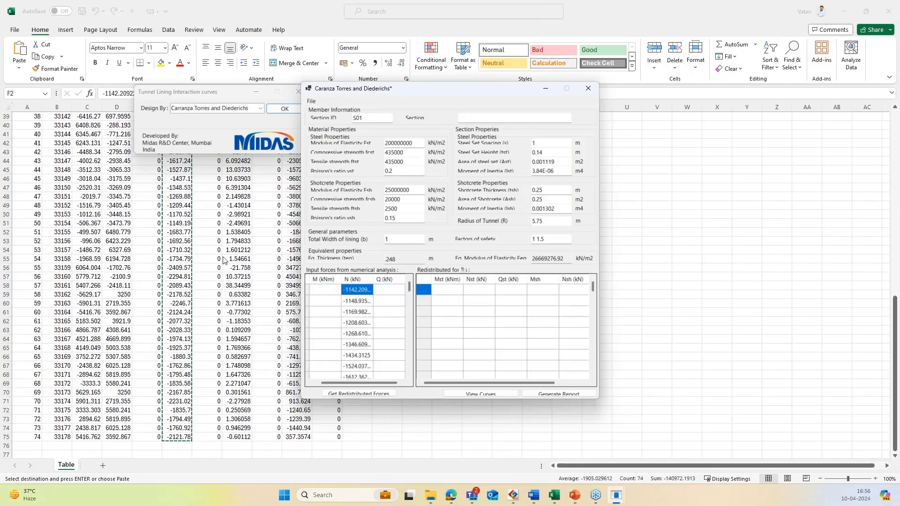
Close the Caranza Torres and Diederichs window without saving its input file and reopen the same design method
scroll(224, 261, "up", 13)
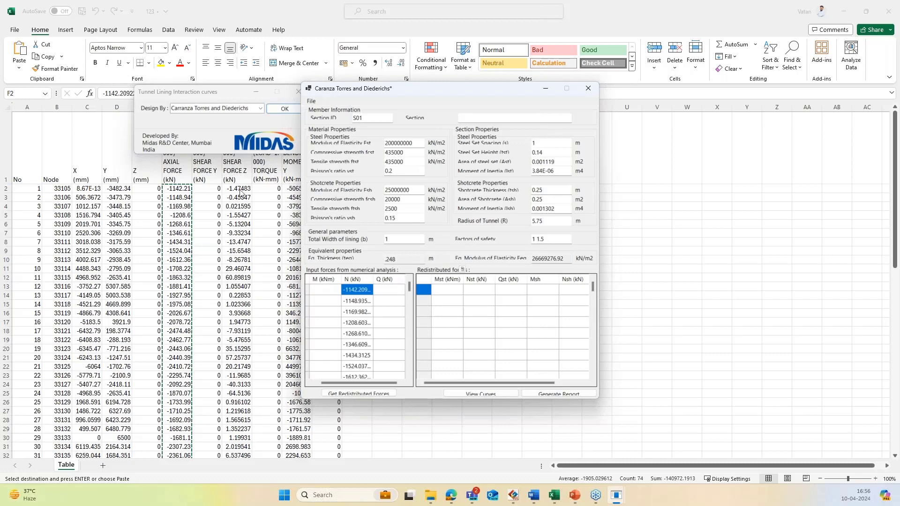
left_click(588, 88)
left_click(477, 282)
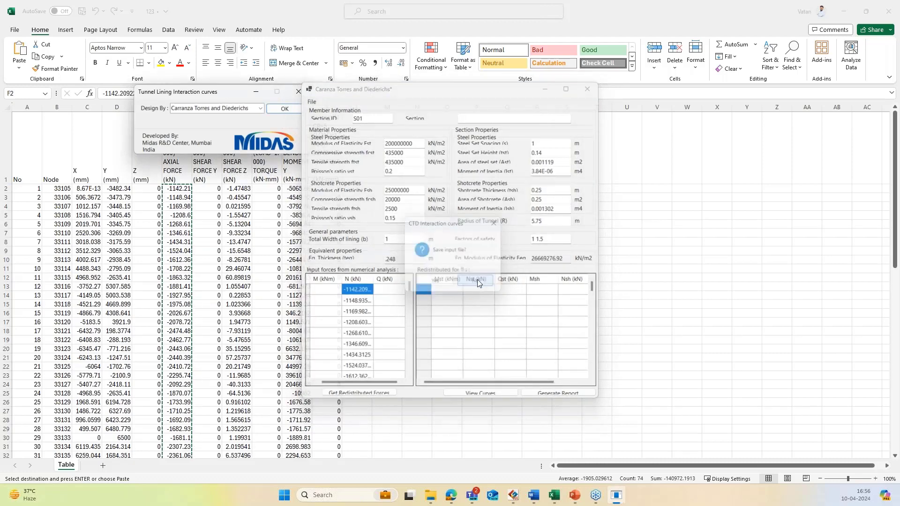
left_click(284, 108)
Load the saved JSON input file from the Final folder inside 1 Midas Work, Webinar, Webinar 04-10-2024
left_click(311, 101)
left_click(325, 109)
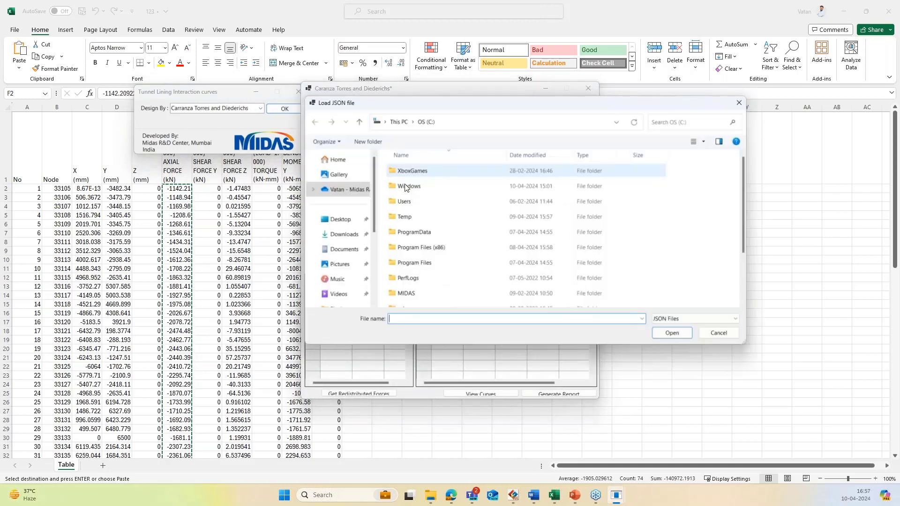
scroll(428, 281, "down", 5)
double_click(427, 302)
scroll(429, 290, "down", 10)
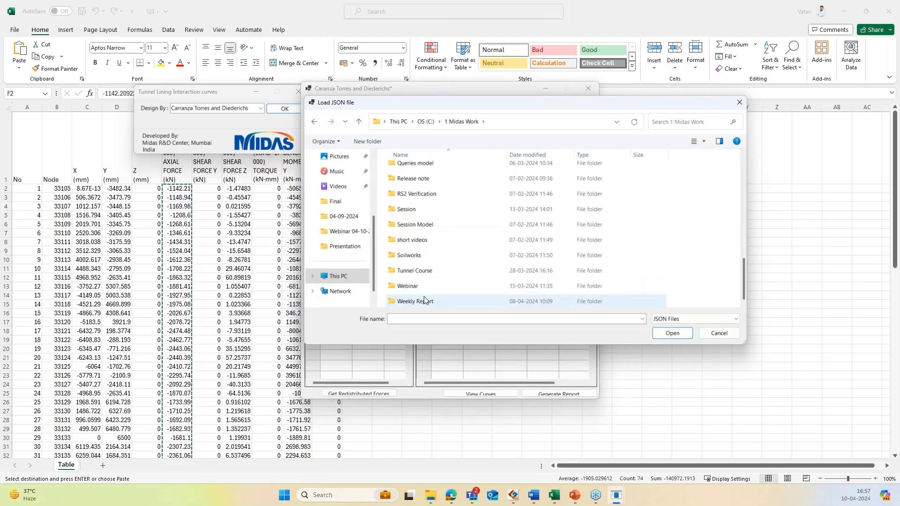
double_click(420, 286)
double_click(419, 175)
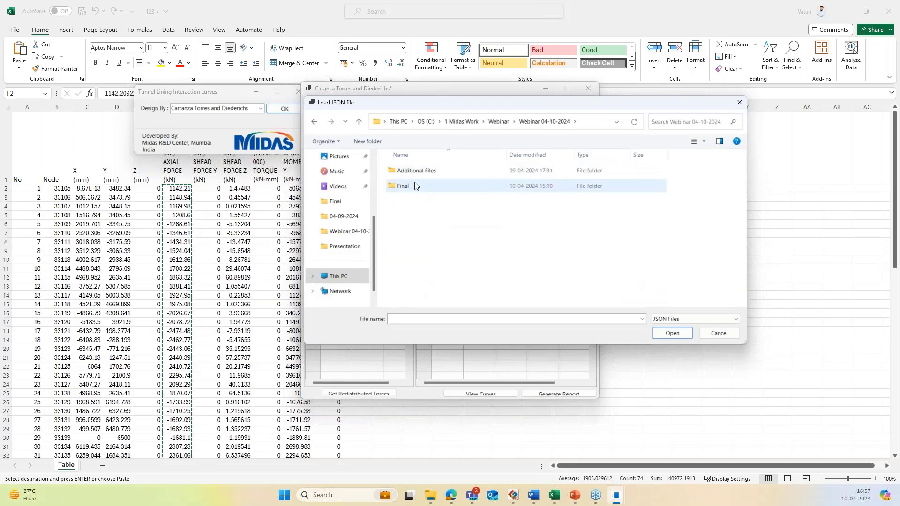
double_click(420, 186)
double_click(418, 171)
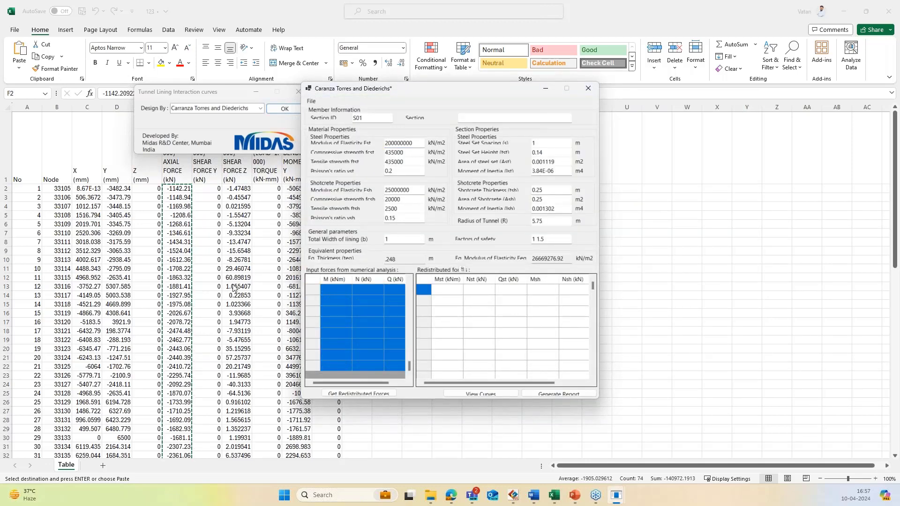
Close workbook 123 and the beam element forces table in GTS NX, and set the length unit to m
left_click(857, 5)
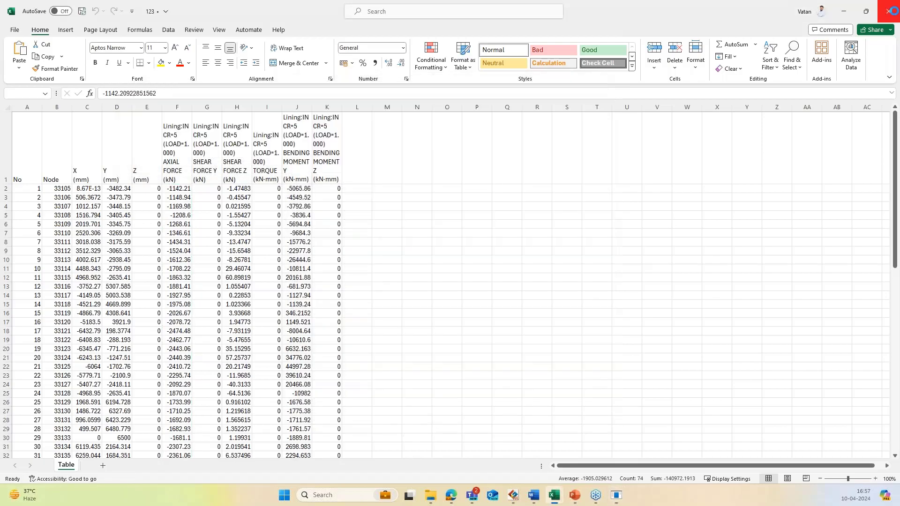
left_click(890, 11)
left_click(330, 424)
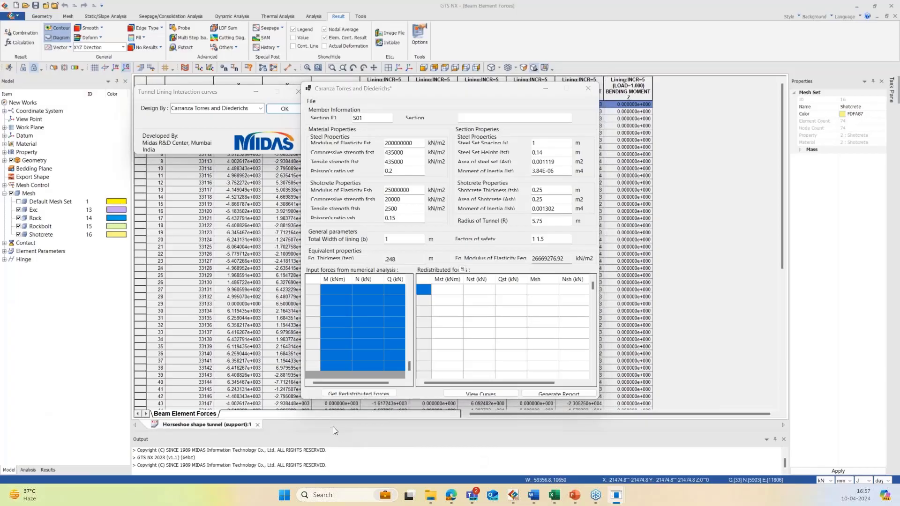
left_click(844, 480)
left_click(840, 455)
Extract Beam Element Forces of the Shotcrete mesh set for Tunnel Analysis into a table ordered by Node/Element
left_click(185, 47)
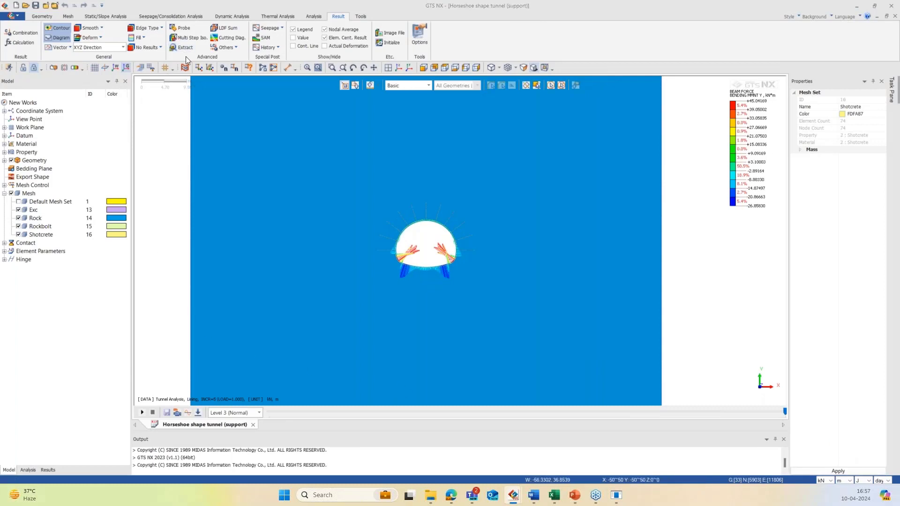
left_click(73, 120)
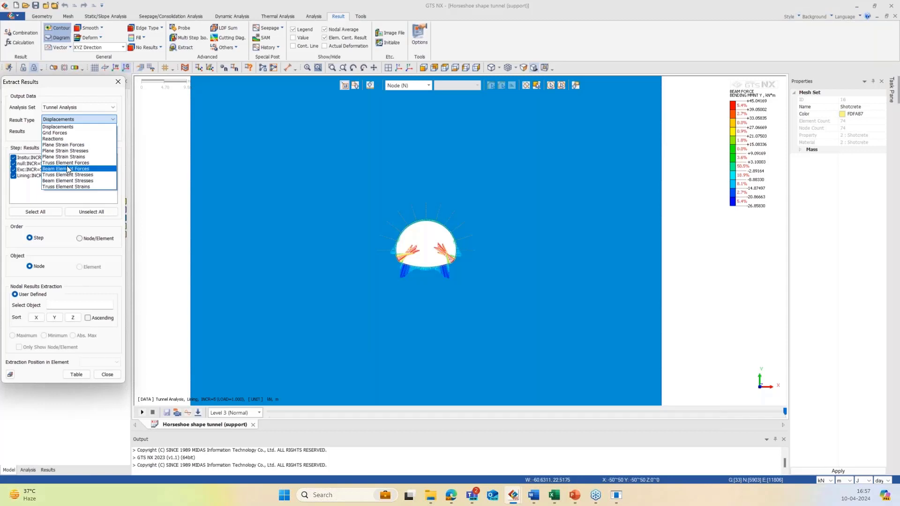
left_click(69, 169)
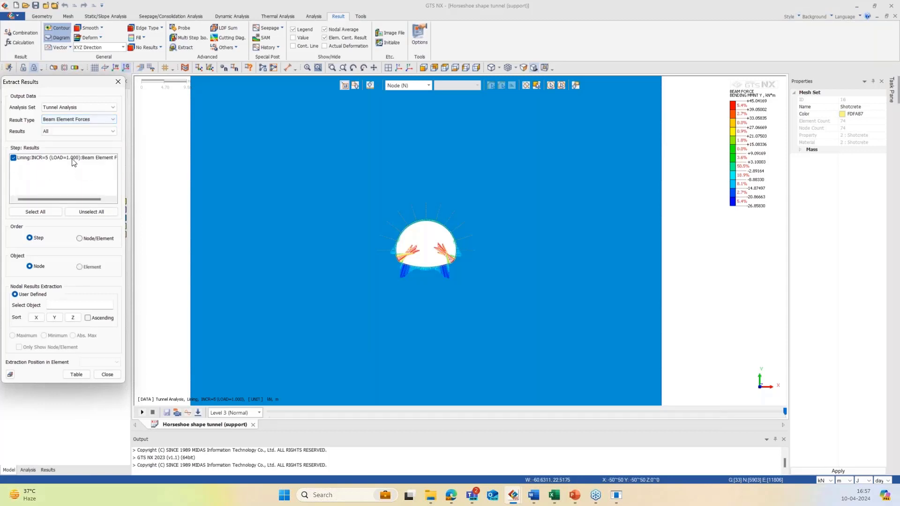
left_click(80, 238)
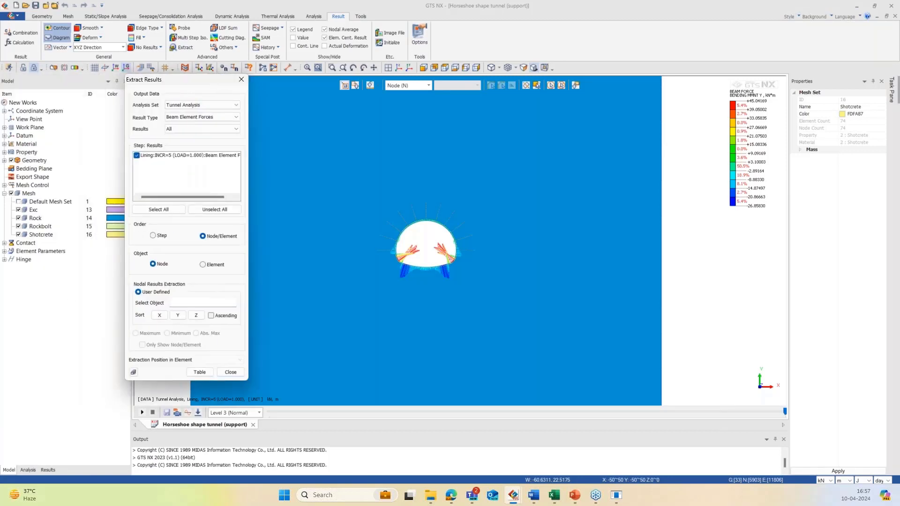
left_click(47, 239)
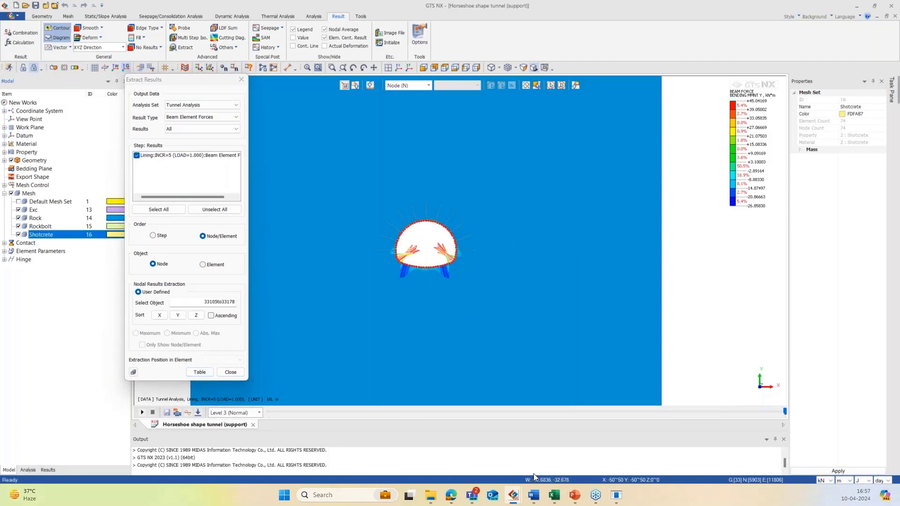
mouse_move(618, 497)
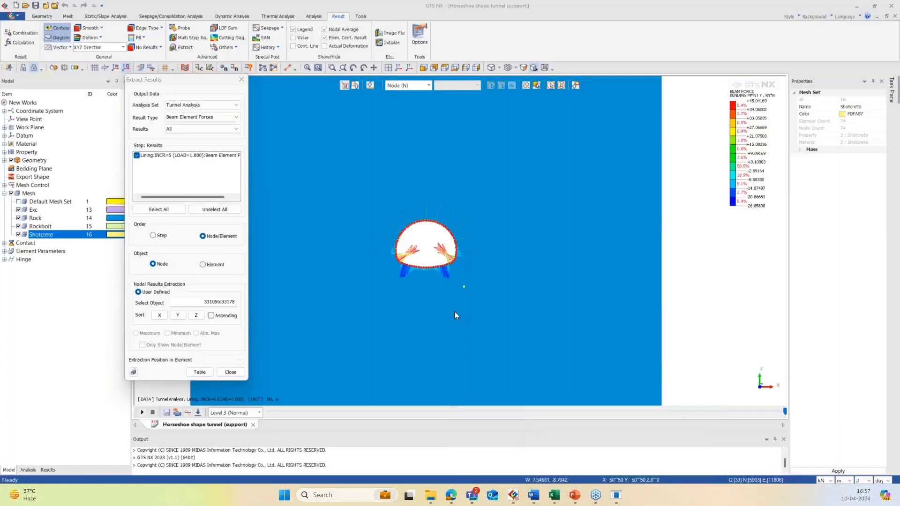
left_click(201, 372)
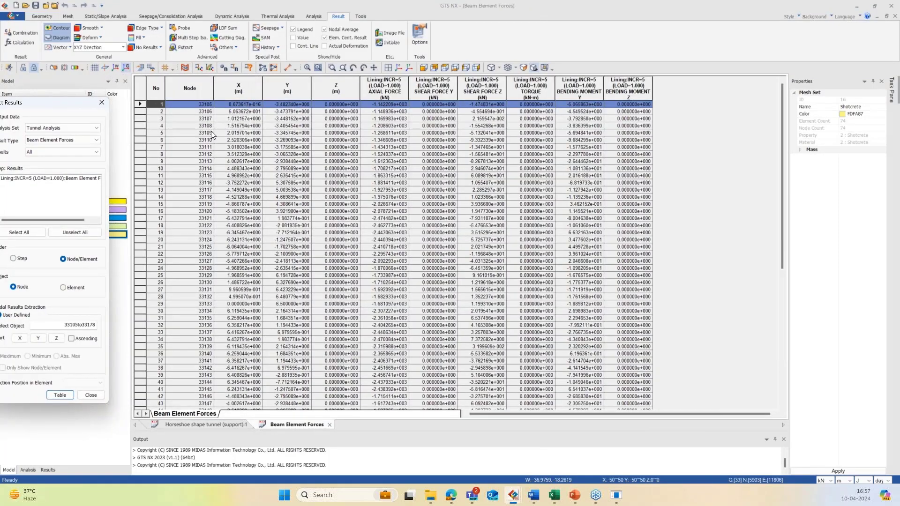
Export the metre-based beam element forces table to an Excel file named 235 on the Desktop and view it in Excel
right_click(211, 131)
left_click(255, 171)
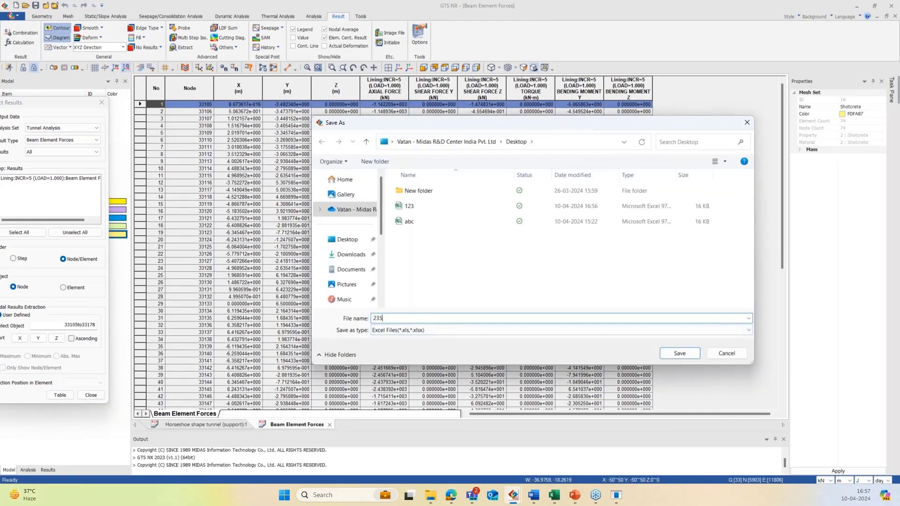
left_click(679, 354)
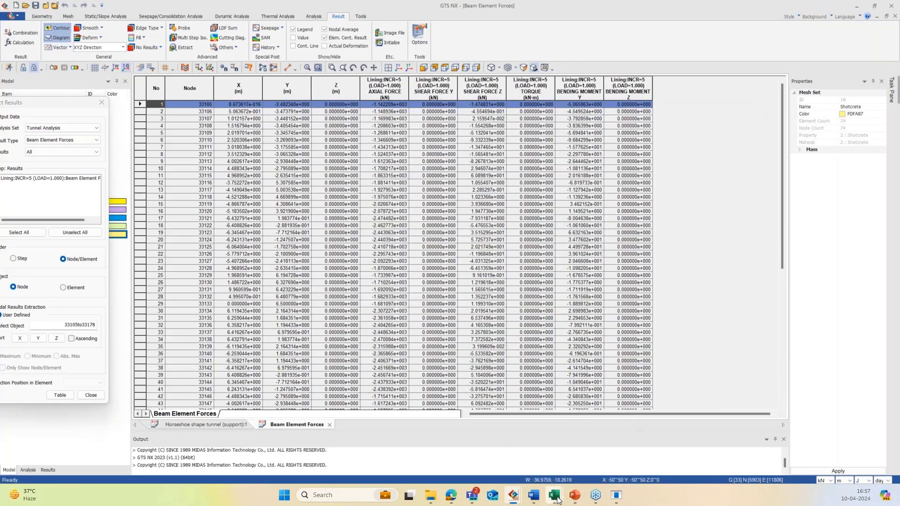
left_click(555, 496)
left_click(651, 99)
Copy all axial force values from workbook 235 into the N (kN) column of the Caranza Torres and Diederichs input forces
left_click_drag(182, 189, 183, 447)
key("ctrl+c")
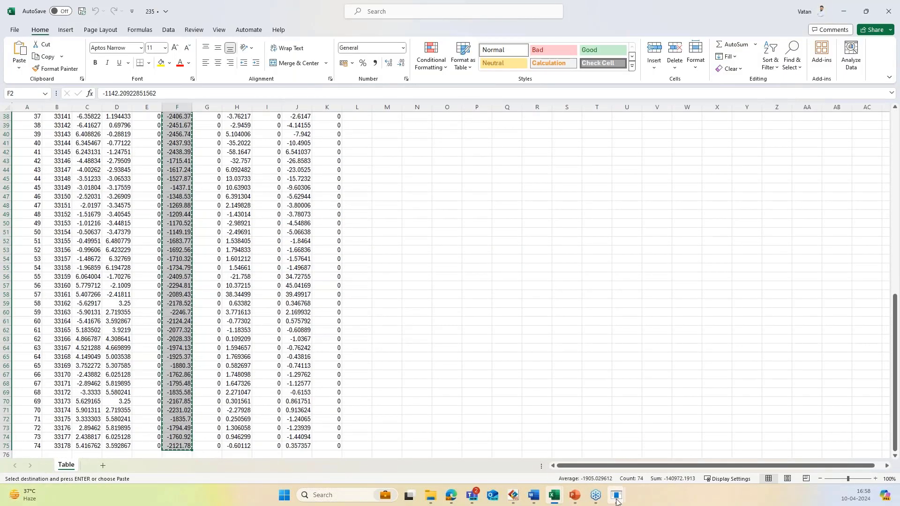
left_click(618, 497)
left_click(665, 447)
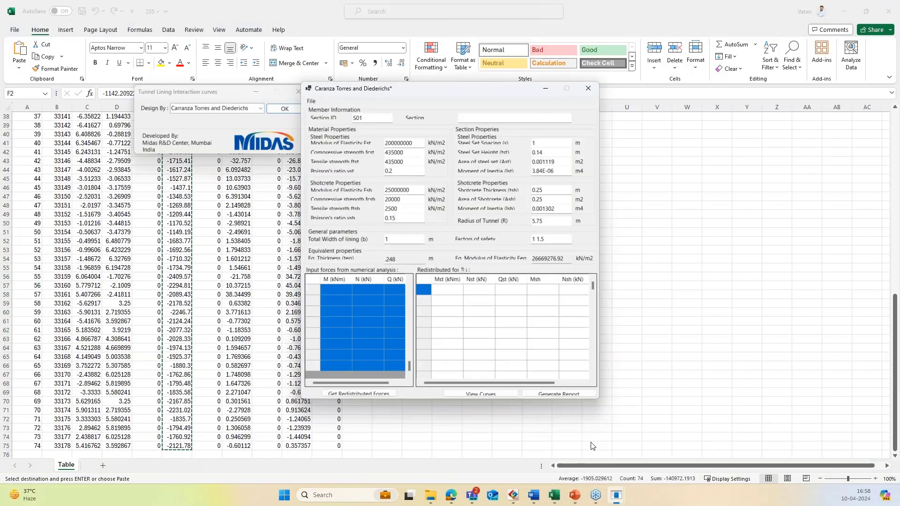
scroll(367, 296, "up", 5)
left_click(365, 292)
right_click(364, 292)
left_click(376, 297)
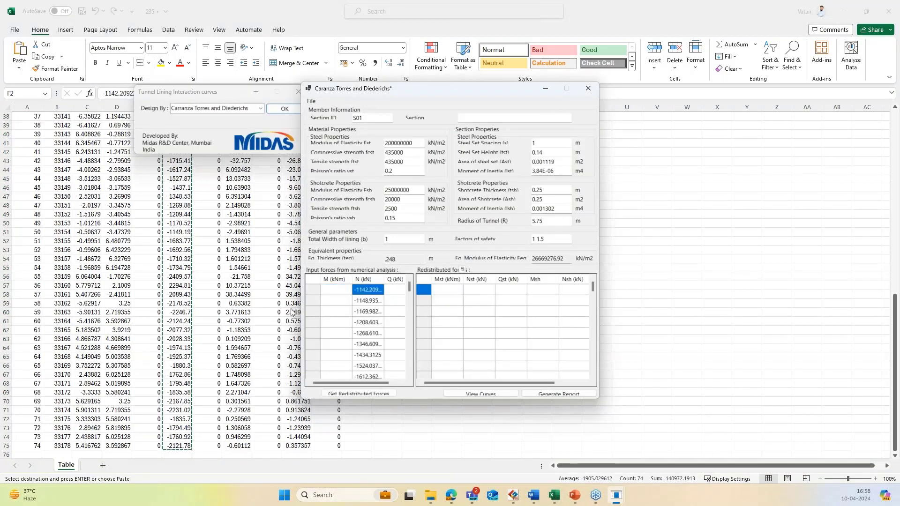
Copy all shear force Z values from workbook 235 into the Q (kN) column of the Caranza Torres and Diederichs input forces
scroll(234, 313, "up", 8)
scroll(234, 314, "up", 5)
left_click_drag(237, 191, 241, 473)
key("ctrl+c")
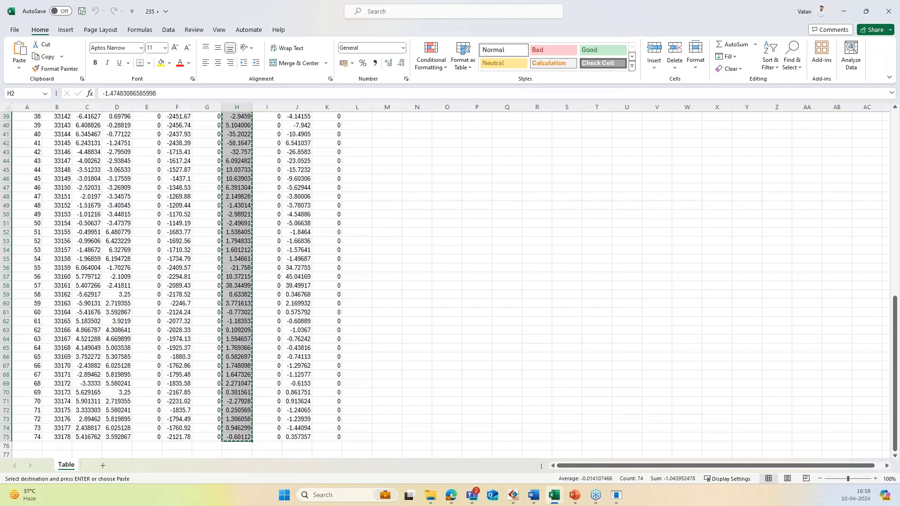
left_click(620, 496)
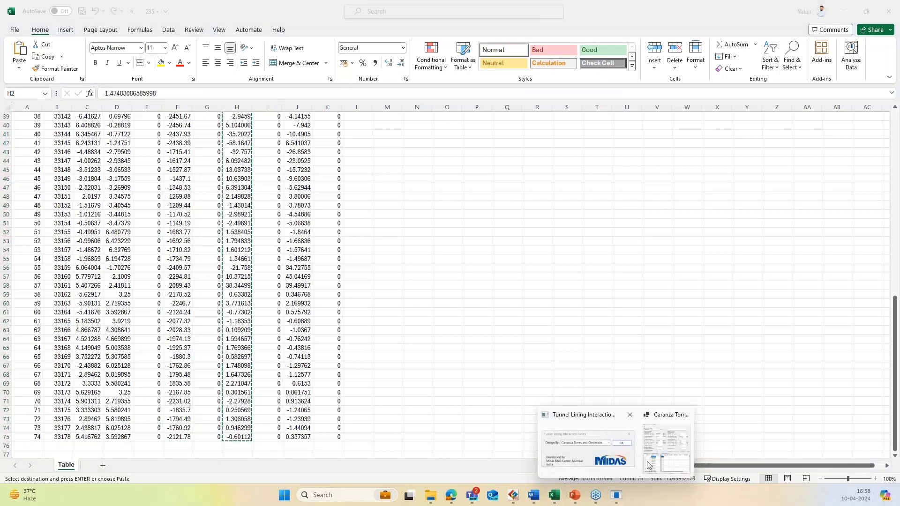
left_click(648, 465)
left_click(391, 294)
right_click(391, 294)
left_click(412, 298)
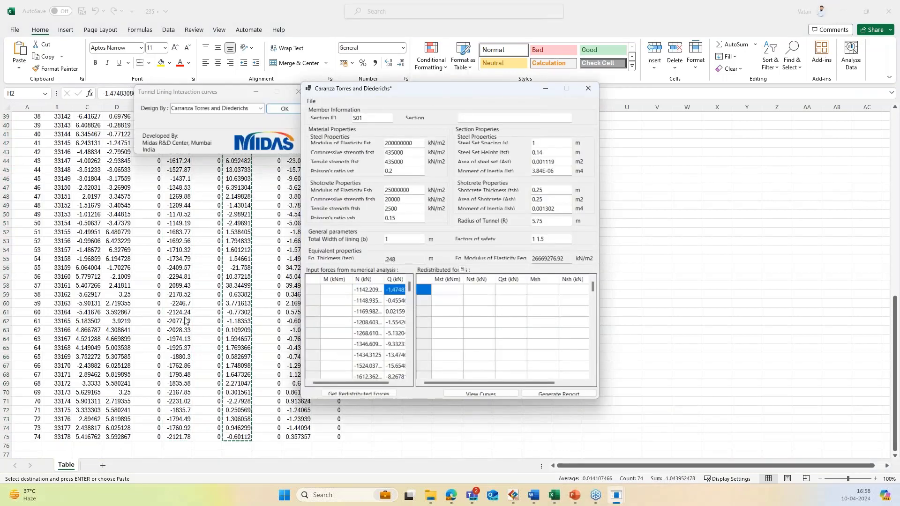
Copy all bending moment Y values from workbook 235 into the M (kNm) column of the Caranza Torres and Diederichs input forces
scroll(185, 319, "up", 6)
scroll(184, 320, "up", 7)
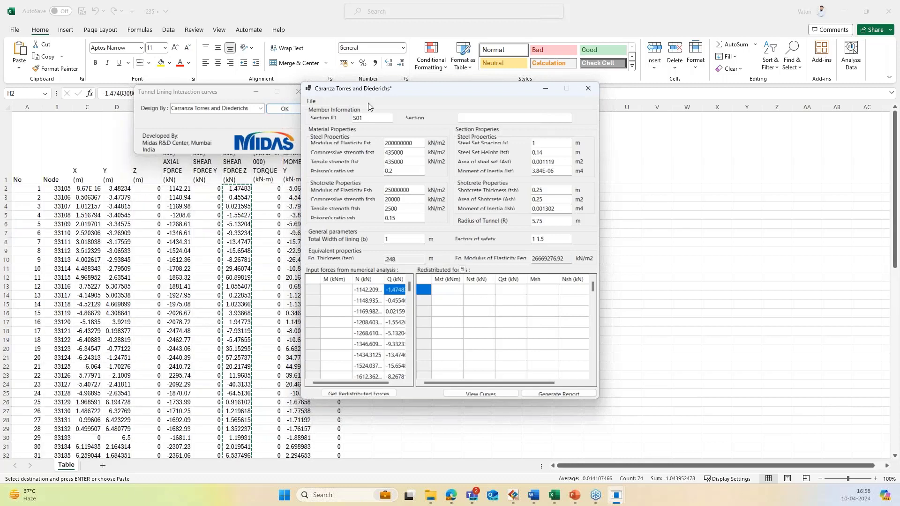
left_click_drag(297, 145, 297, 412)
left_click_drag(297, 480, 301, 435)
key("ctrl+c")
left_click(616, 495)
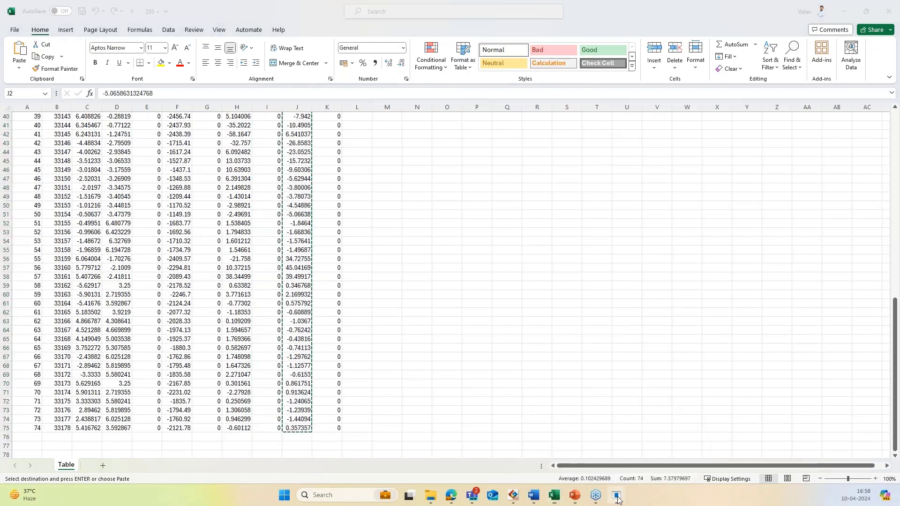
left_click(336, 290)
right_click(340, 290)
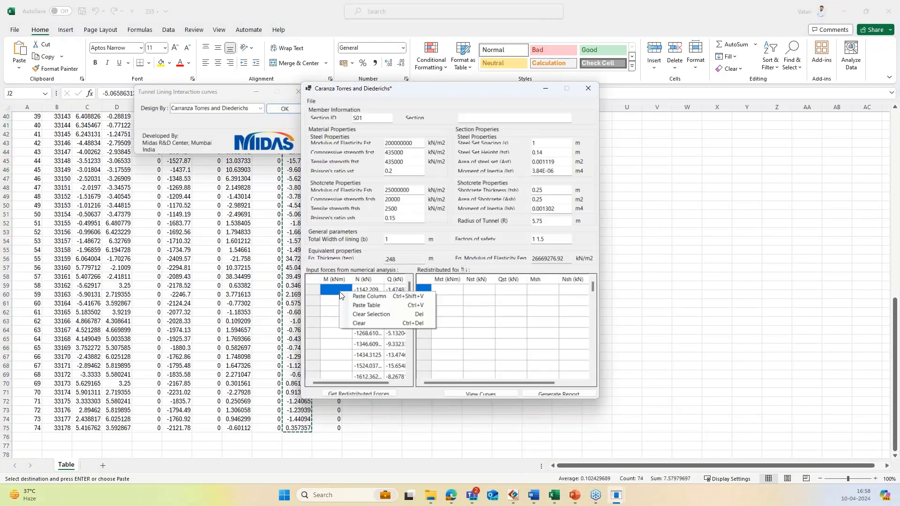
left_click(356, 296)
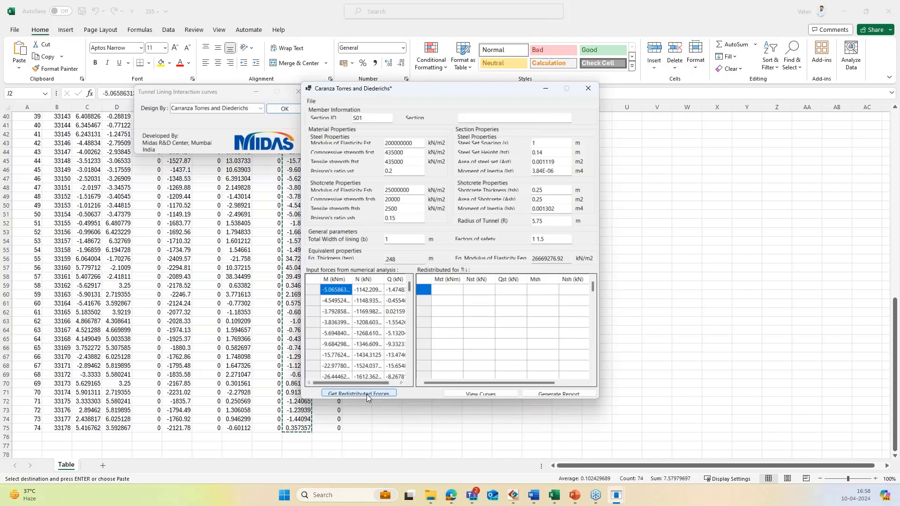
Calculate the redistributed steel and shotcrete forces and view their M-N and Q-N capacity curves
left_click(367, 395)
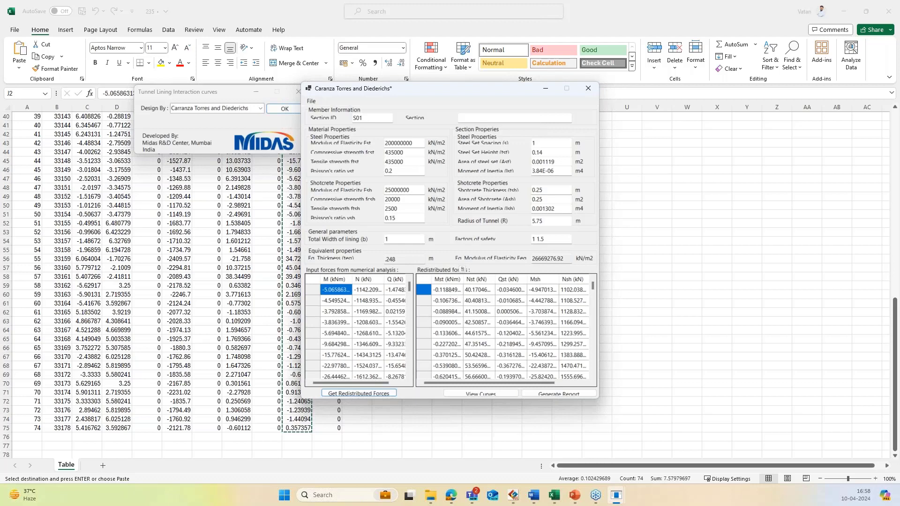
left_click(499, 394)
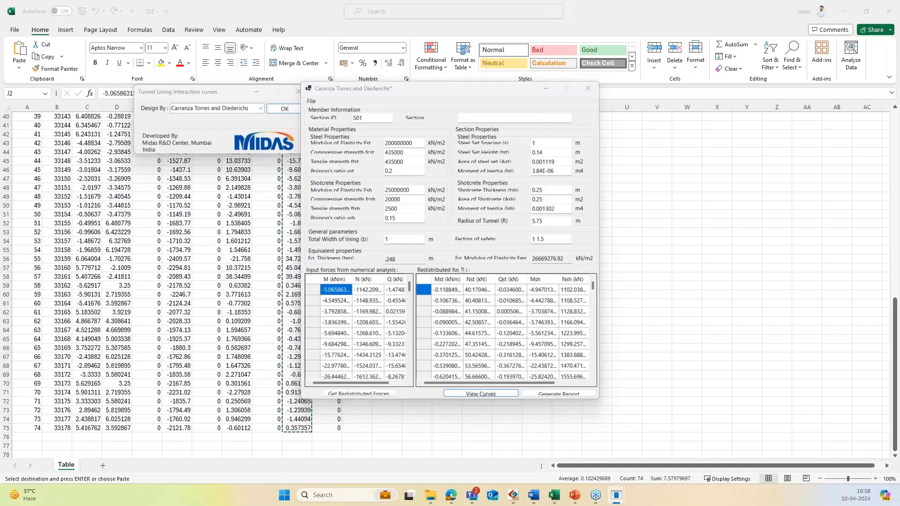
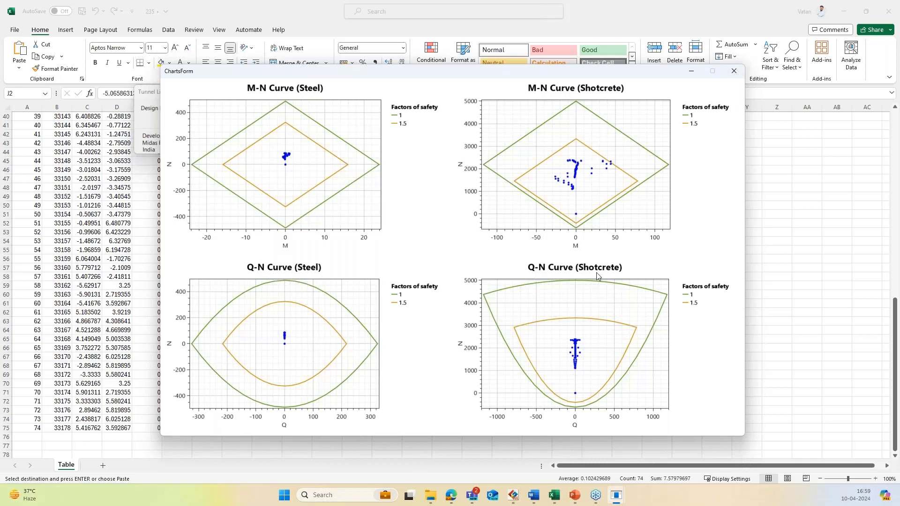
left_click(731, 77)
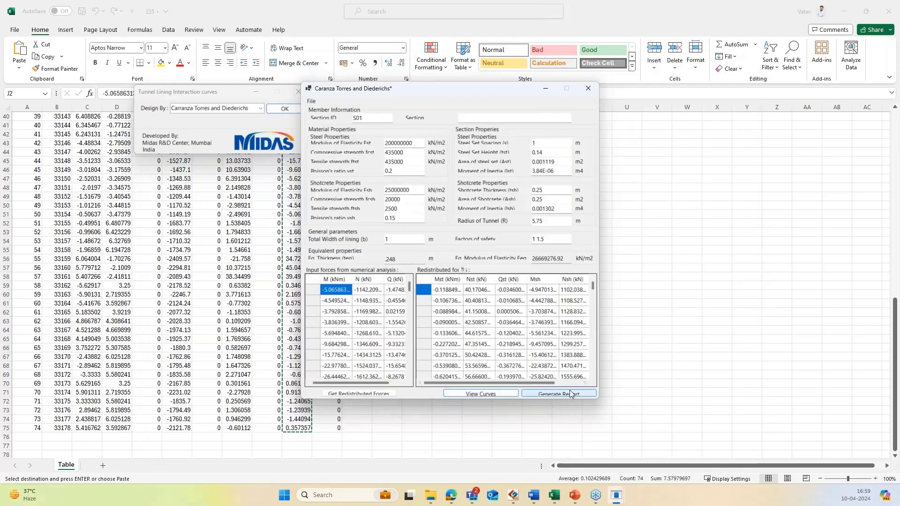
Switch to the Report_MN document in Word and review its general data and its steel and shotcrete material properties
mouse_move(533, 495)
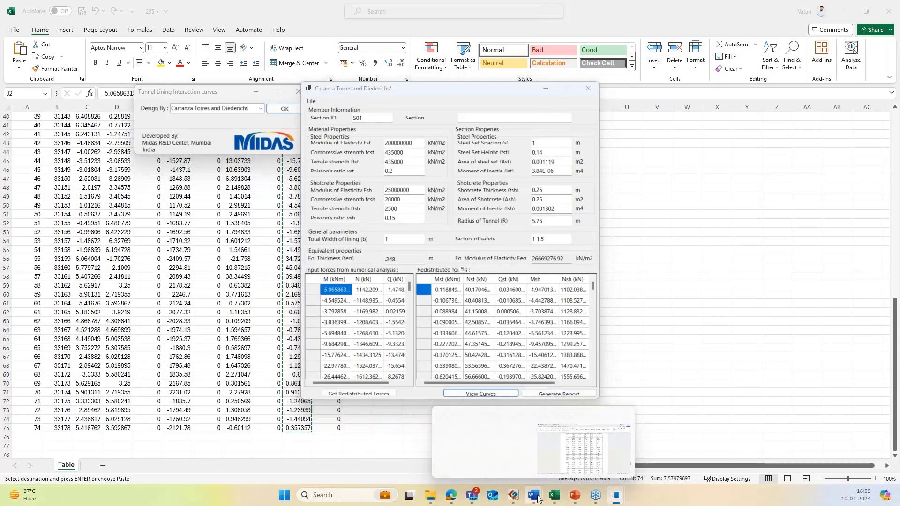
left_click(568, 455)
scroll(488, 344, "up", 8)
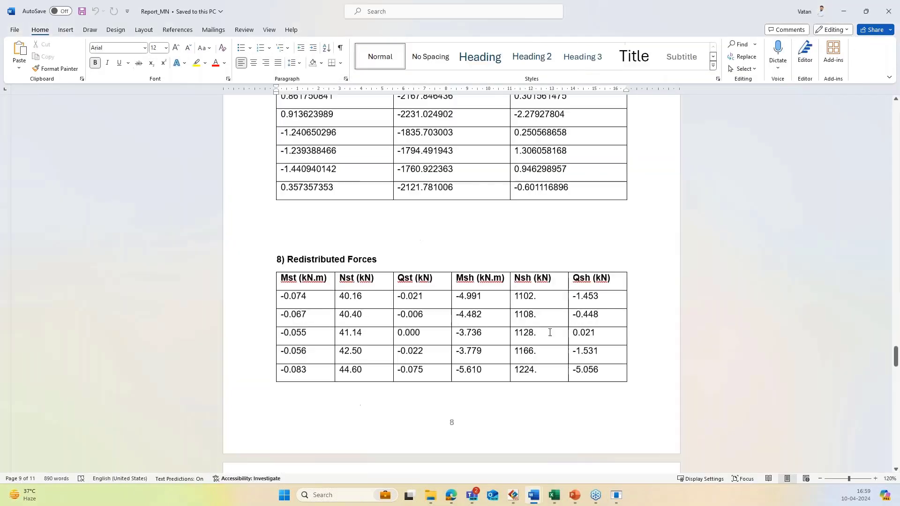
left_click_drag(893, 349, 894, 114)
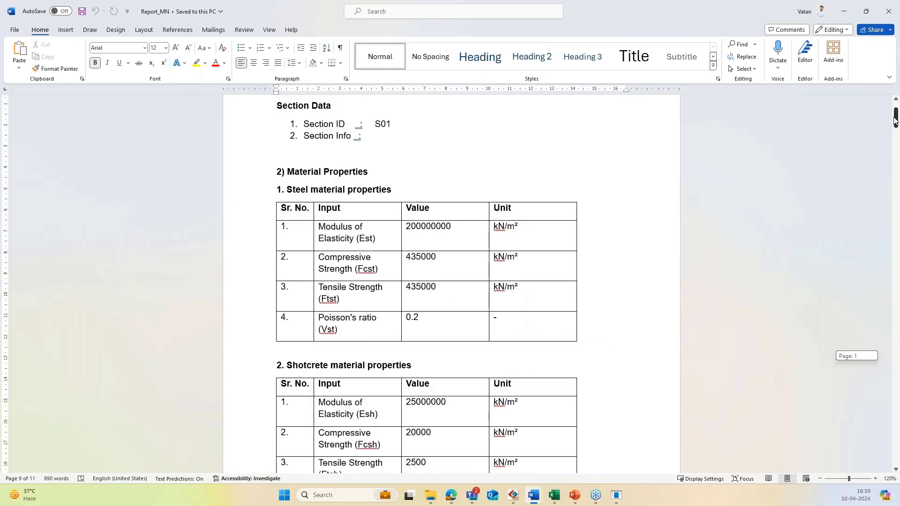
scroll(549, 291, "down", 2)
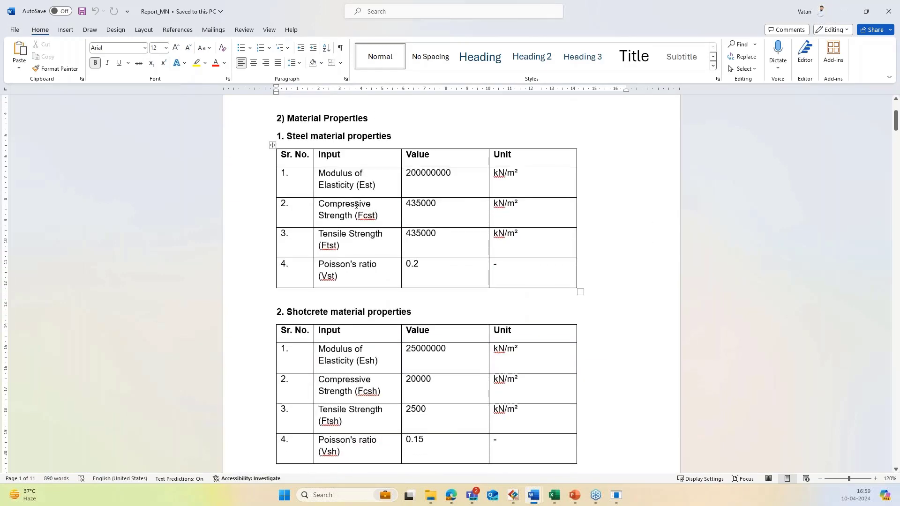
scroll(345, 192, "down", 4)
scroll(287, 216, "up", 6)
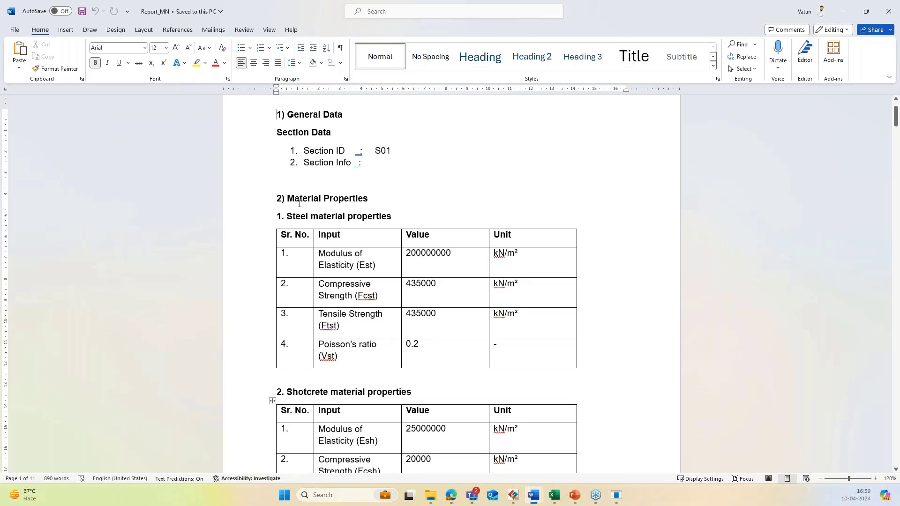
Review the report's section properties, common parameters, factors of safety and equivalent section properties
scroll(328, 243, "down", 10)
scroll(381, 198, "down", 6)
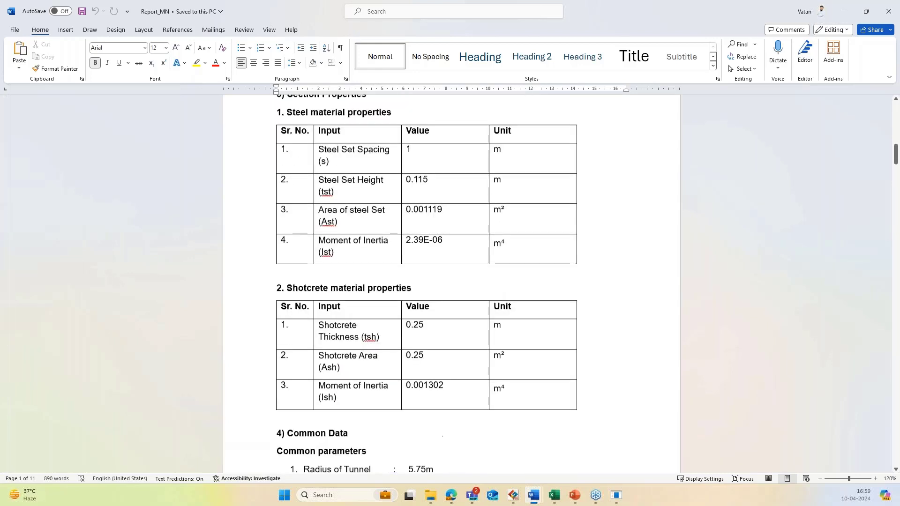
scroll(380, 199, "down", 2)
scroll(379, 197, "up", 2)
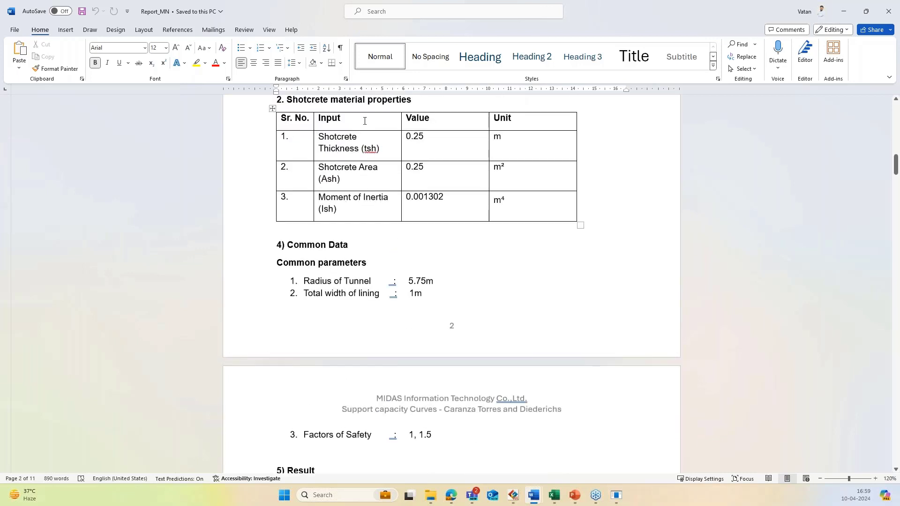
scroll(387, 185, "down", 3)
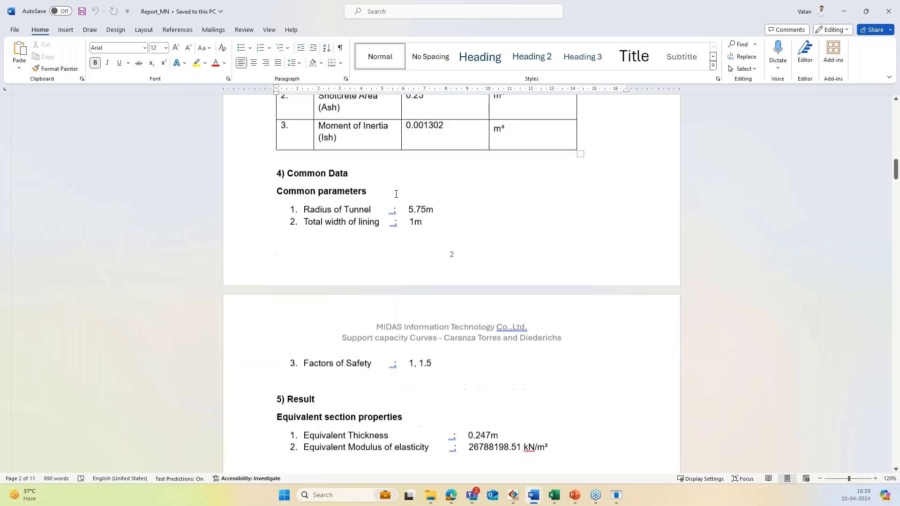
scroll(422, 184, "down", 5)
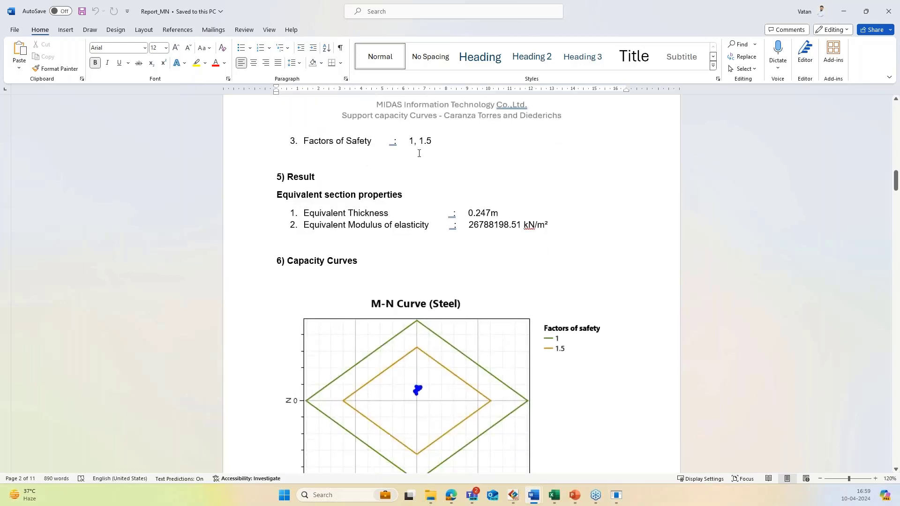
scroll(426, 152, "down", 2)
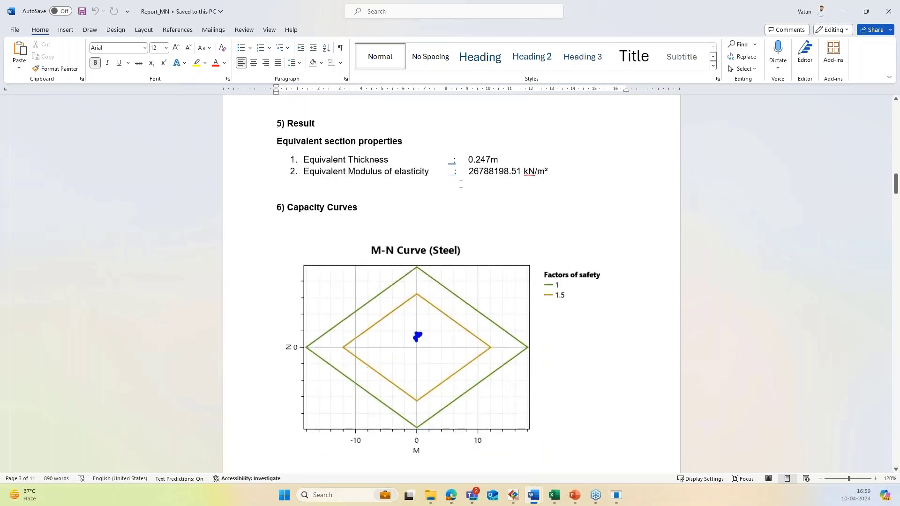
scroll(459, 161, "down", 2)
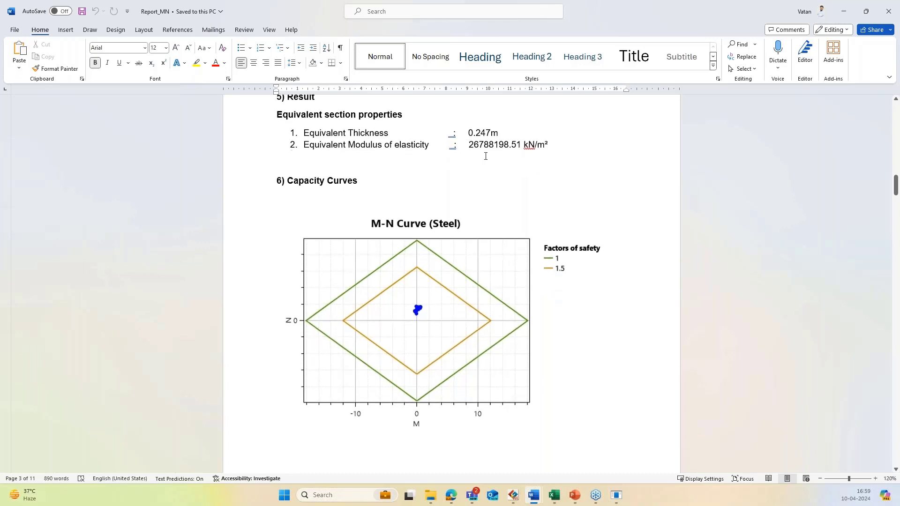
Examine the report's capacity curves and its input and redistributed force tables through to the last page, and minimize the document
scroll(447, 163, "down", 12)
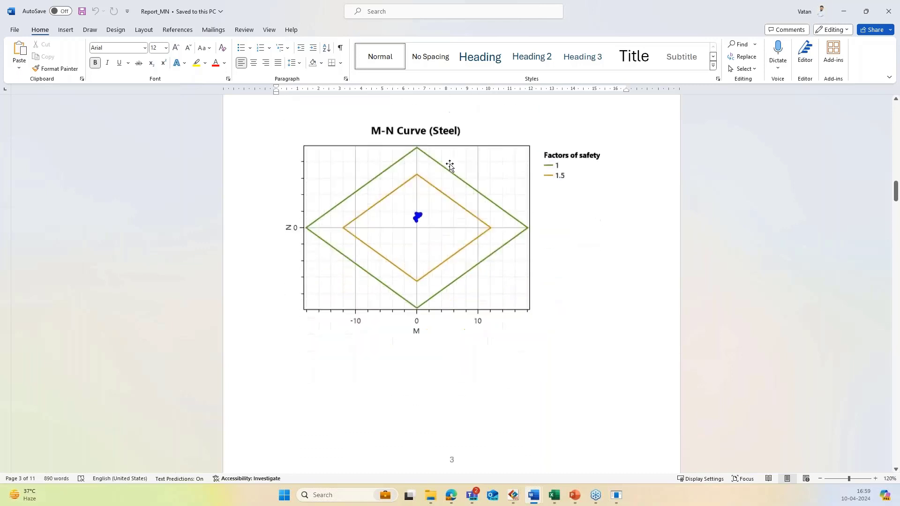
scroll(438, 220, "down", 20)
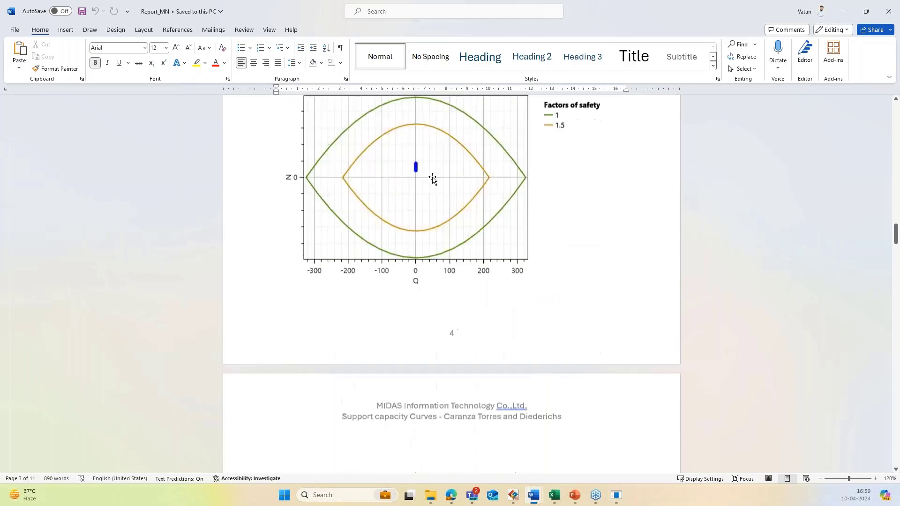
scroll(333, 170, "up", 2)
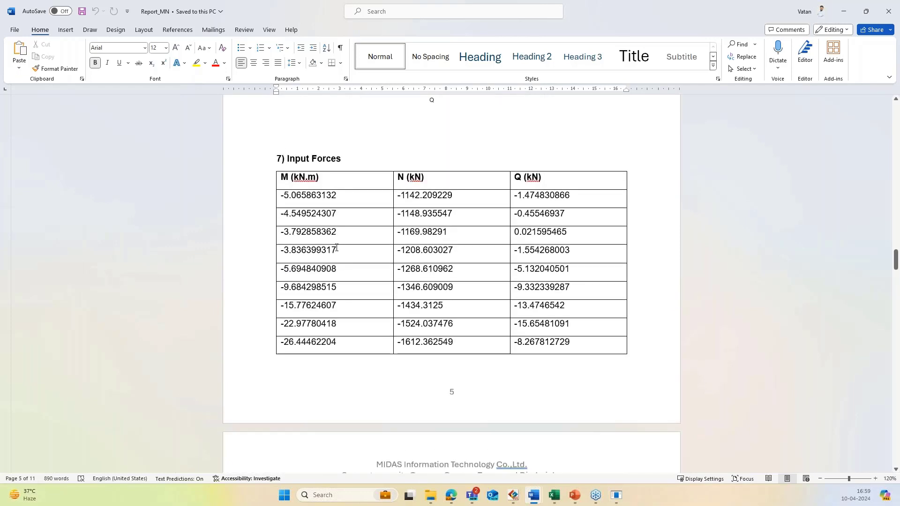
scroll(337, 248, "down", 13)
scroll(361, 297, "down", 18)
scroll(368, 307, "down", 20)
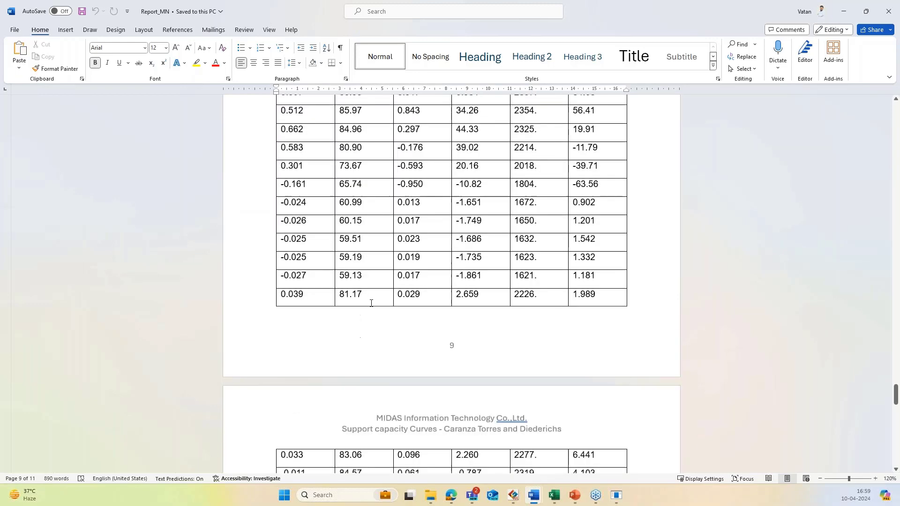
scroll(371, 304, "down", 14)
scroll(371, 302, "down", 17)
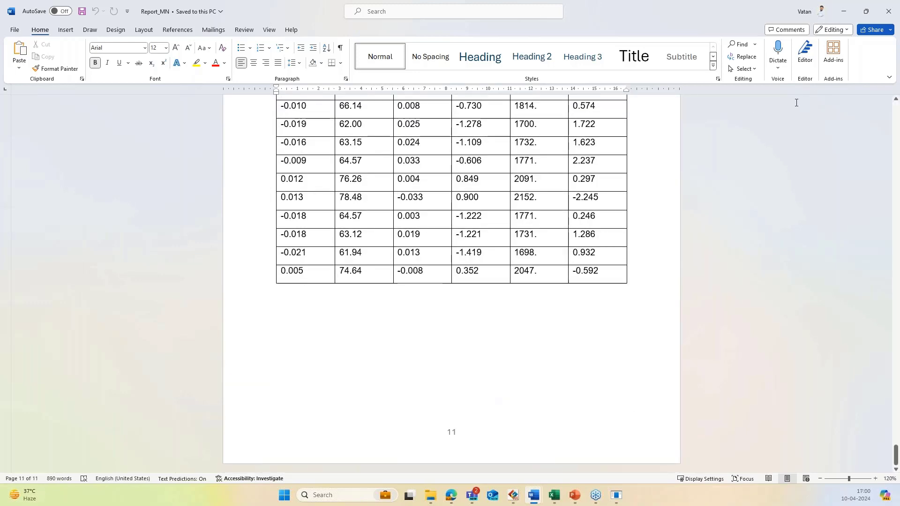
left_click(842, 16)
mouse_move(504, 487)
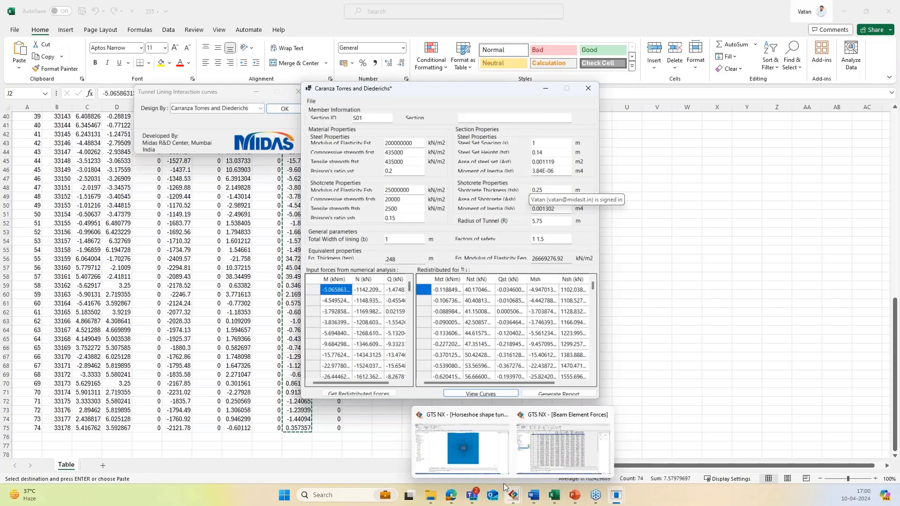
left_click(475, 461)
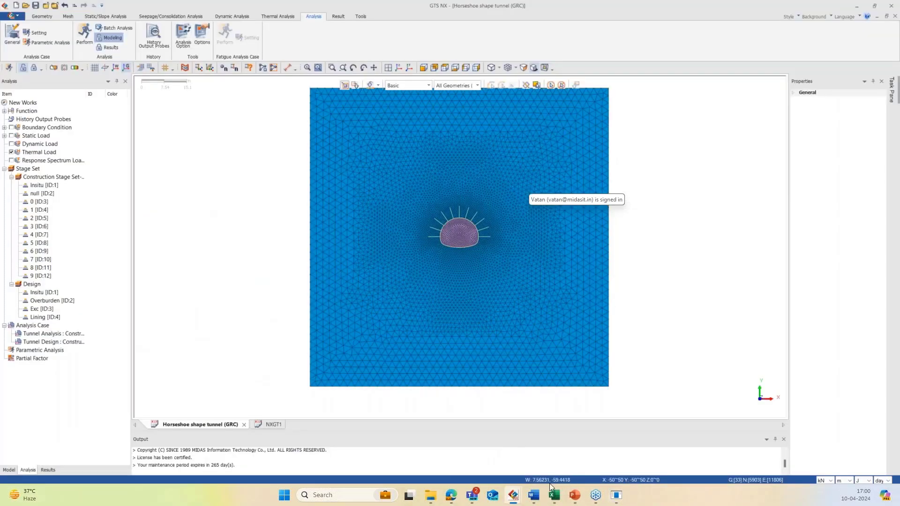
left_click(580, 498)
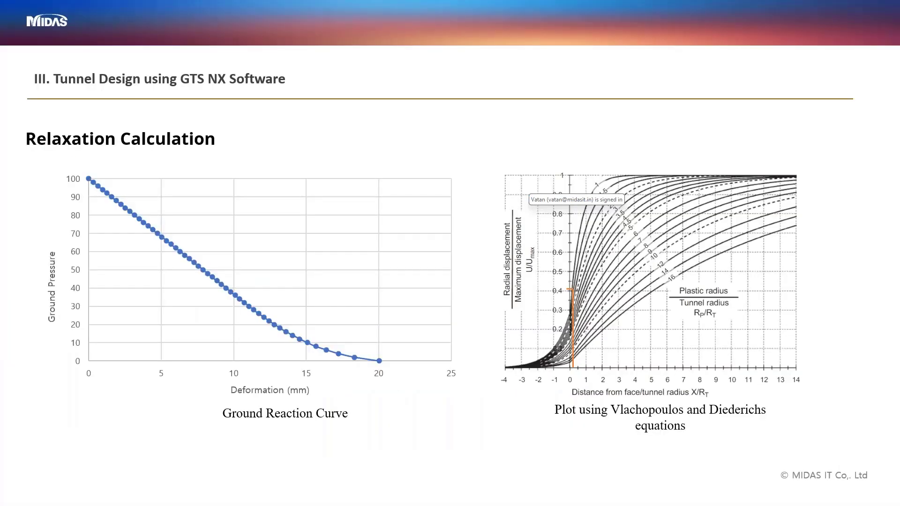
key("Right")
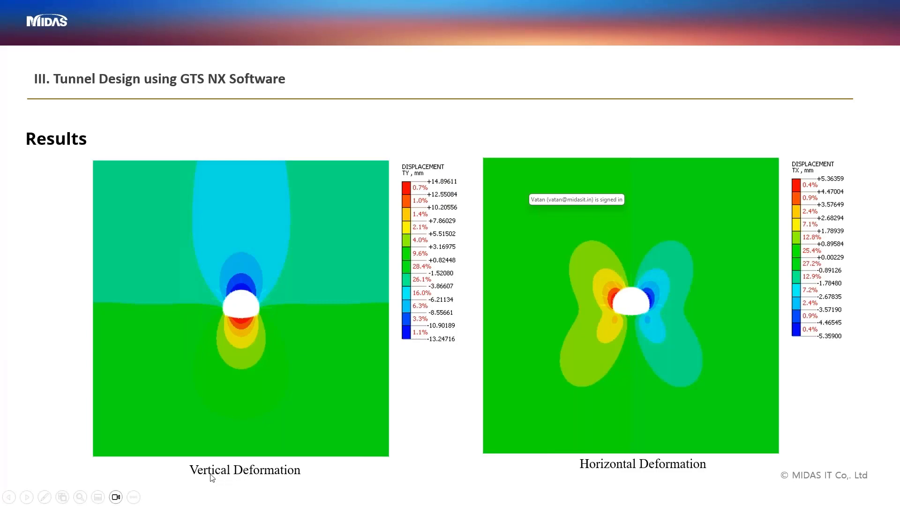
left_click(27, 497)
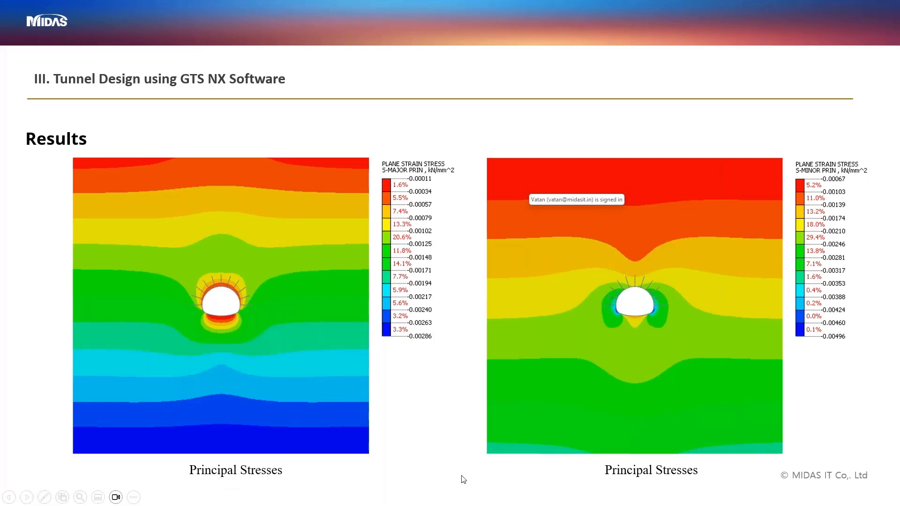
left_click(24, 498)
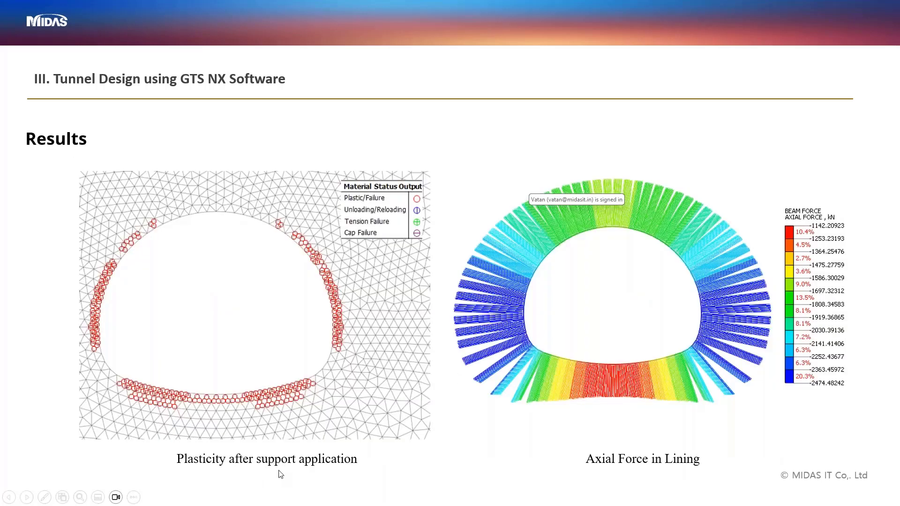
left_click(28, 498)
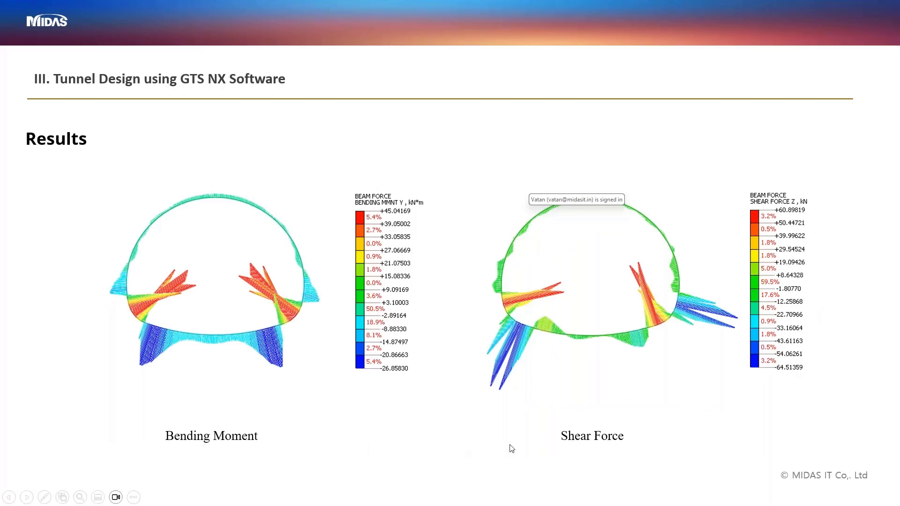
left_click(28, 498)
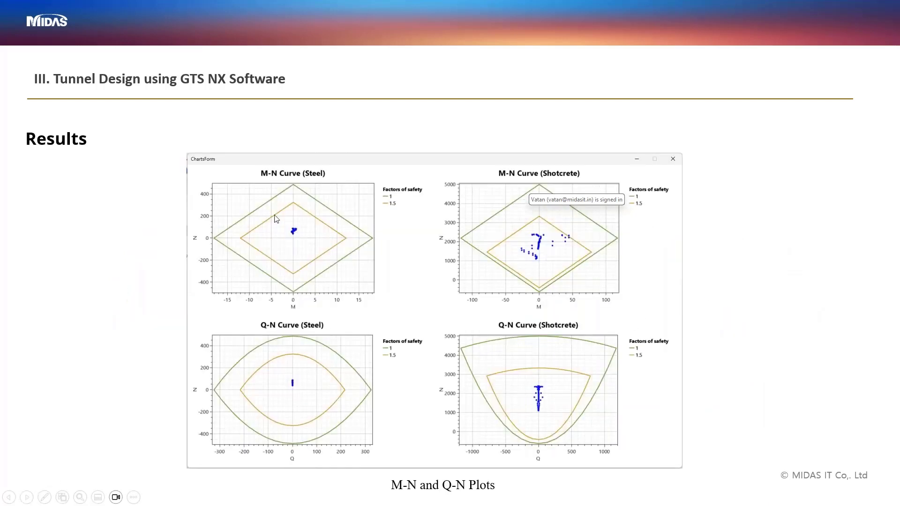